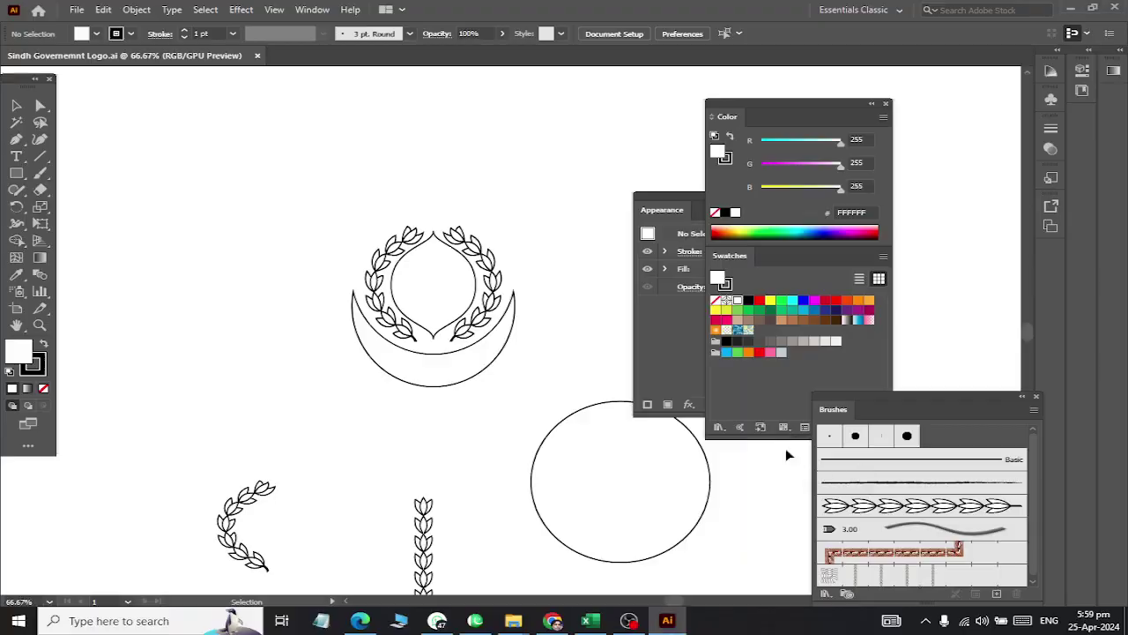
Step: Check the reference logo in the browser, then return to Illustrator
{"action": "scroll", "coordinate": [474, 327], "scroll_direction": "right", "scroll_amount": 2}
{"action": "scroll", "coordinate": [458, 340], "scroll_direction": "right", "scroll_amount": 5}
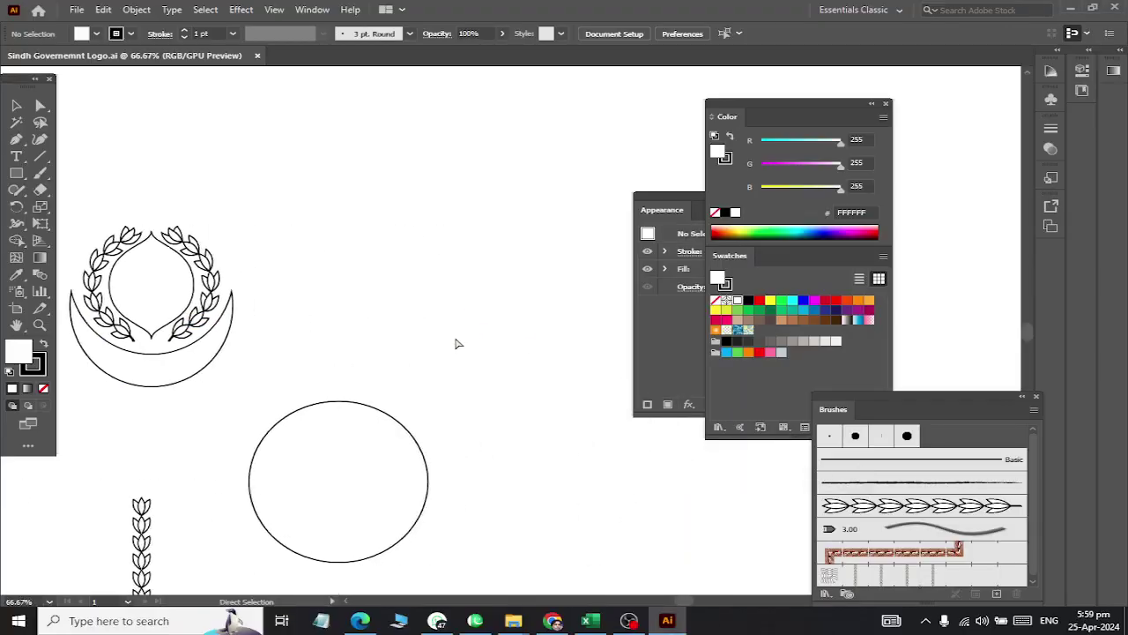
{"action": "scroll", "coordinate": [456, 342], "scroll_direction": "right", "scroll_amount": 1}
{"action": "key", "text": "alt+Tab"}
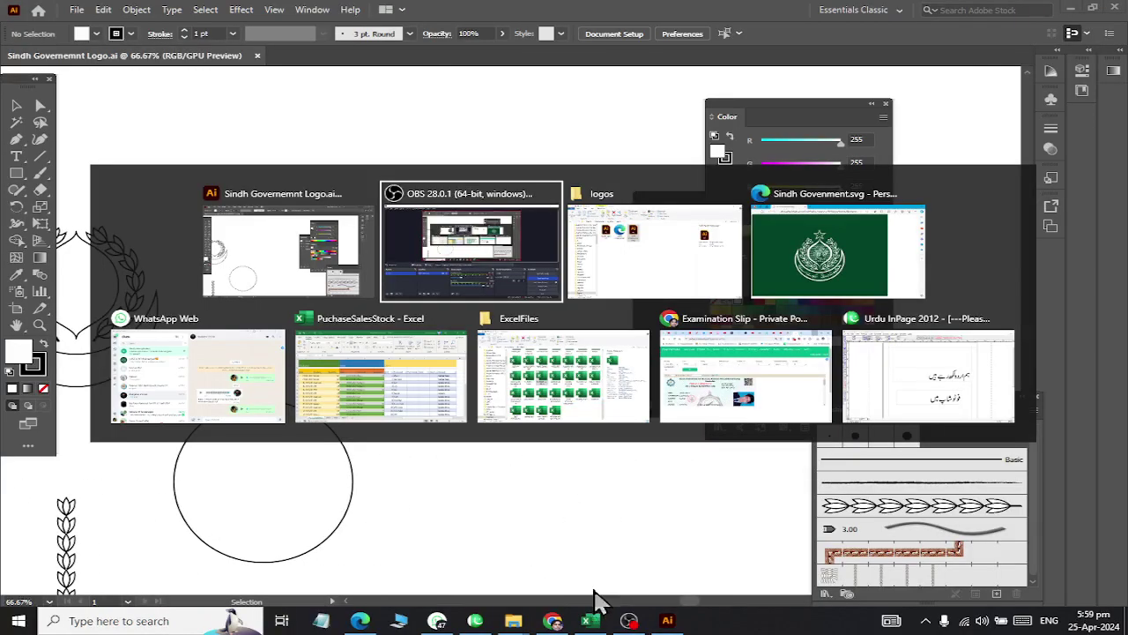
{"action": "key", "text": "Tab"}
{"action": "key", "text": "Tab"}
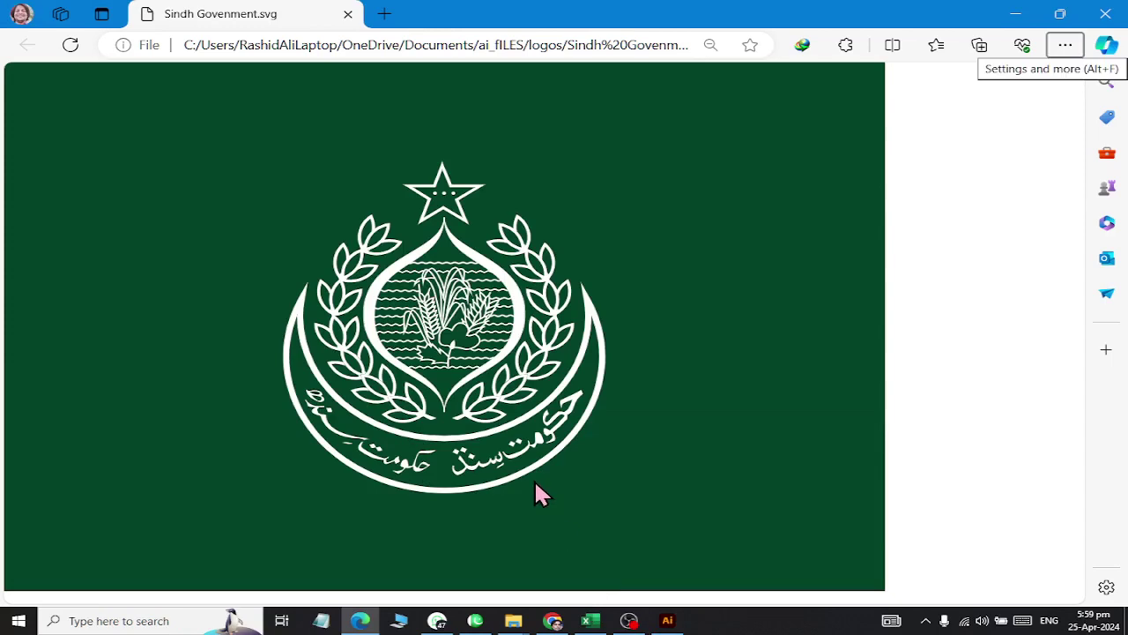
{"action": "key", "text": "alt+Tab"}
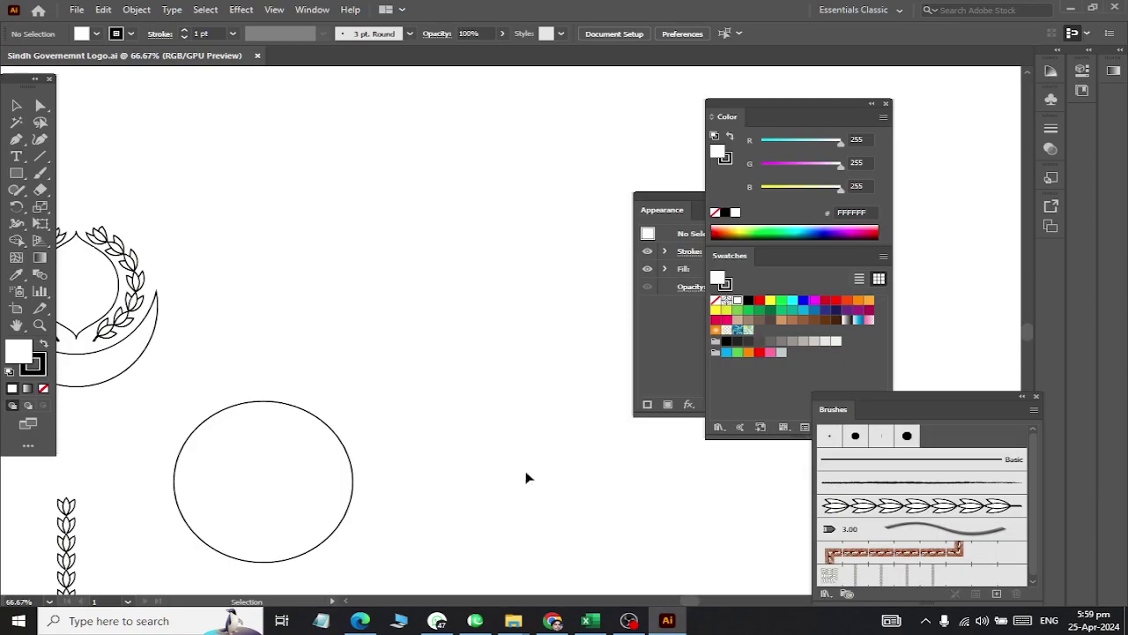
Step: Draw a 300 × 300 px circle with the Ellipse tool
{"action": "left_click", "coordinate": [16, 173]}
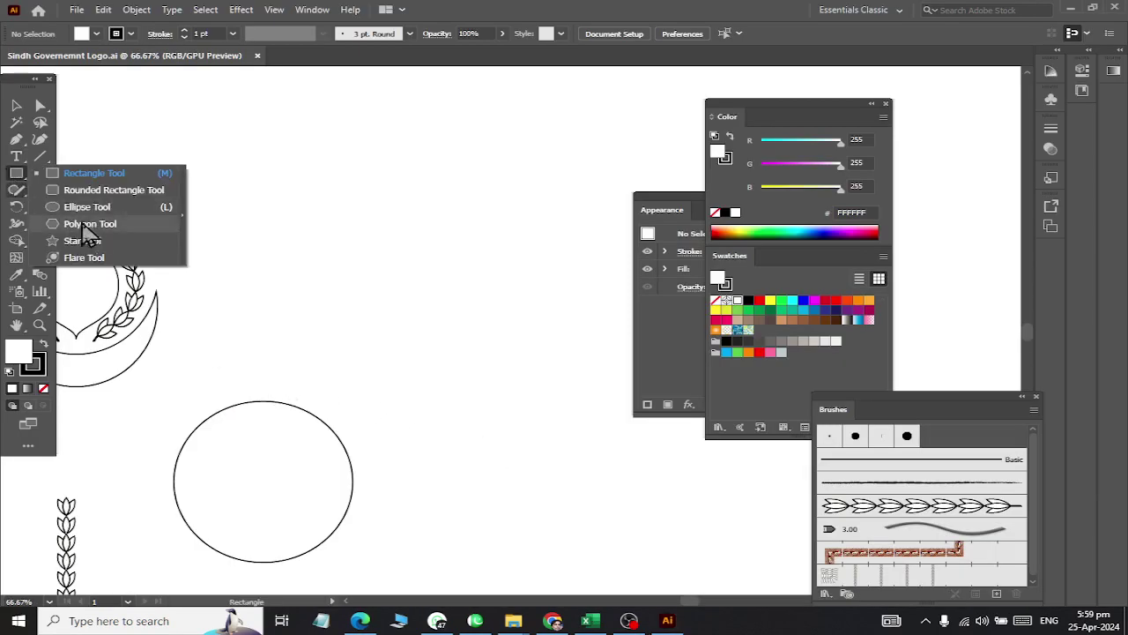
{"action": "left_click", "coordinate": [93, 208]}
{"action": "scroll", "coordinate": [424, 220], "scroll_direction": "right", "scroll_amount": 1}
{"action": "scroll", "coordinate": [441, 230], "scroll_direction": "right", "scroll_amount": 3}
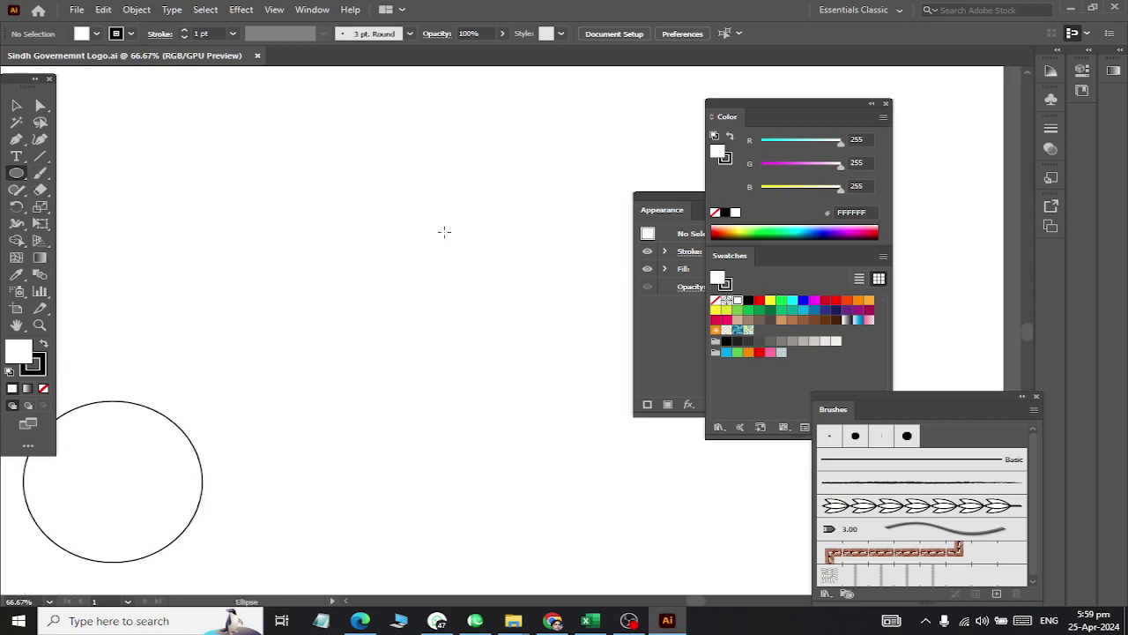
{"action": "left_click", "coordinate": [441, 251]}
{"action": "type", "text": "300"}
{"action": "key", "text": "Tab"}
{"action": "type", "text": "300"}
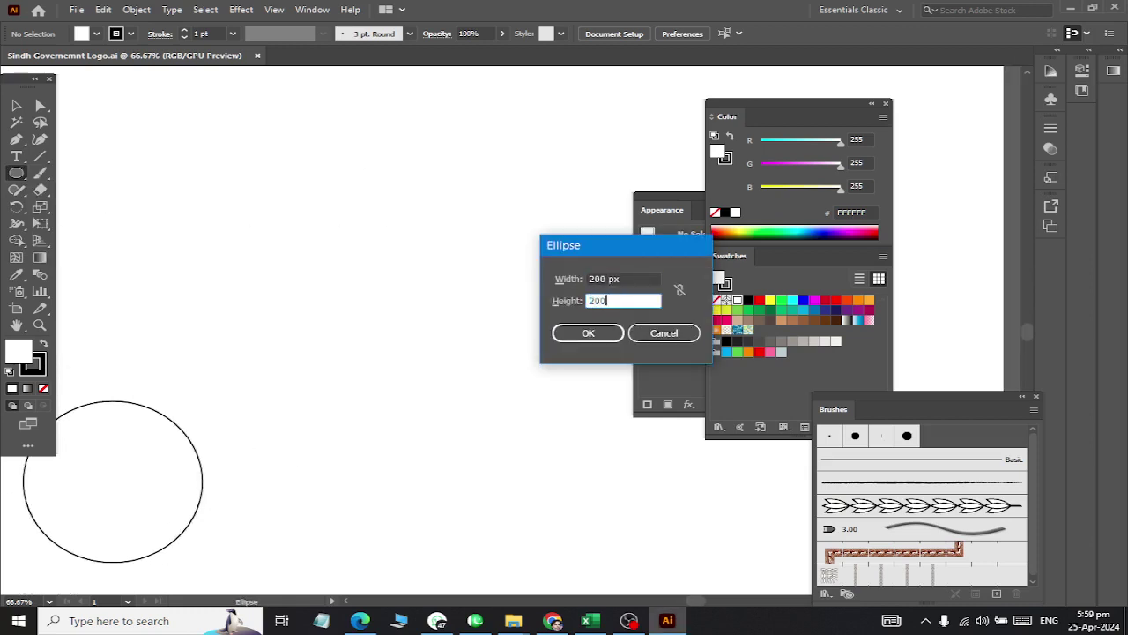
{"action": "key", "text": "Return"}
{"action": "left_click", "coordinate": [16, 105]}
{"action": "left_click", "coordinate": [366, 288]}
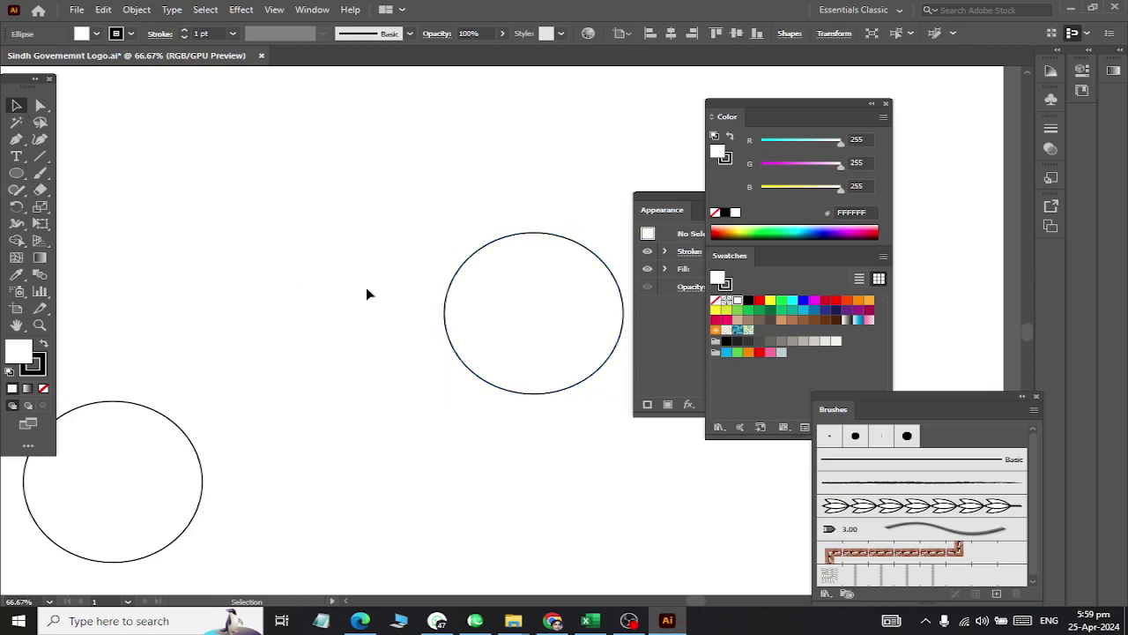
Step: Alt-drag a copy of the circle straight upward so it overlaps the original
{"action": "scroll", "coordinate": [553, 306], "scroll_direction": "down", "scroll_amount": 1}
{"action": "scroll", "coordinate": [553, 306], "scroll_direction": "right", "scroll_amount": 2}
{"action": "left_click_drag", "start_coordinate": [492, 373], "coordinate": [496, 325]}
{"action": "left_click", "coordinate": [512, 416]}
Step: With both circles selected, Shape Builder away the upper circle's region, leaving a crescent
{"action": "left_click_drag", "start_coordinate": [262, 202], "coordinate": [528, 393]}
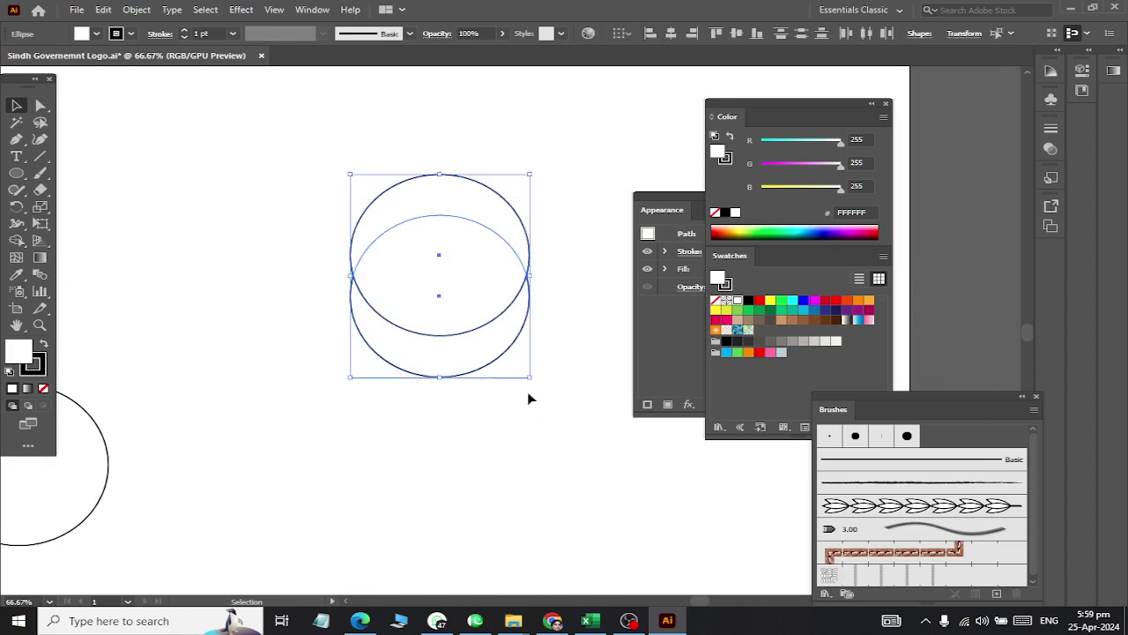
{"action": "left_click", "coordinate": [17, 241]}
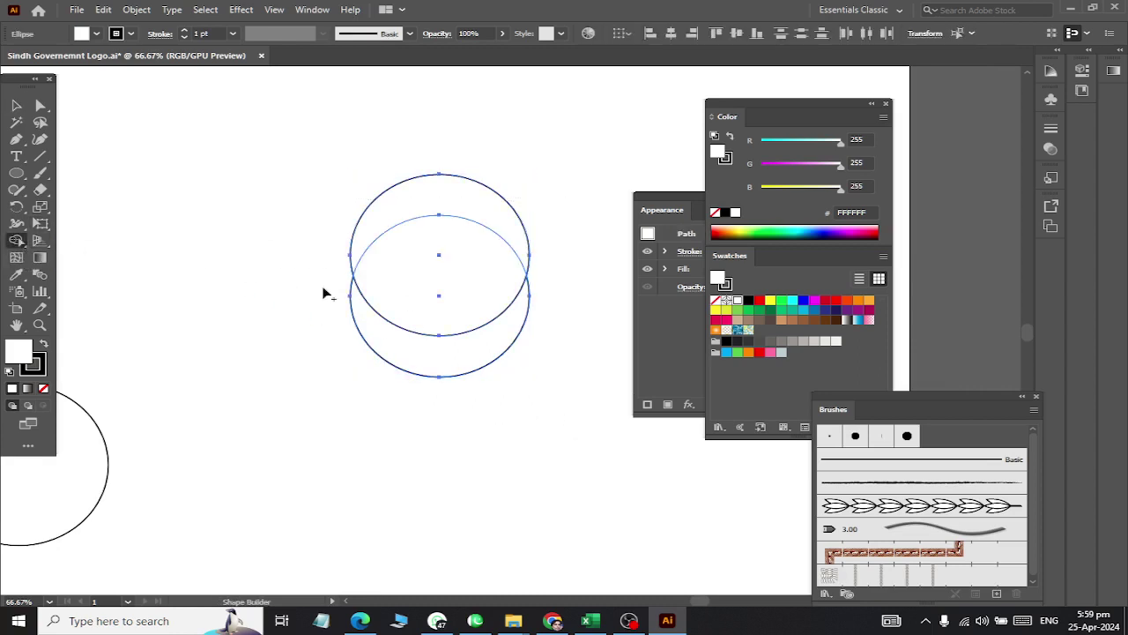
{"action": "left_click", "coordinate": [429, 262], "text": "alt"}
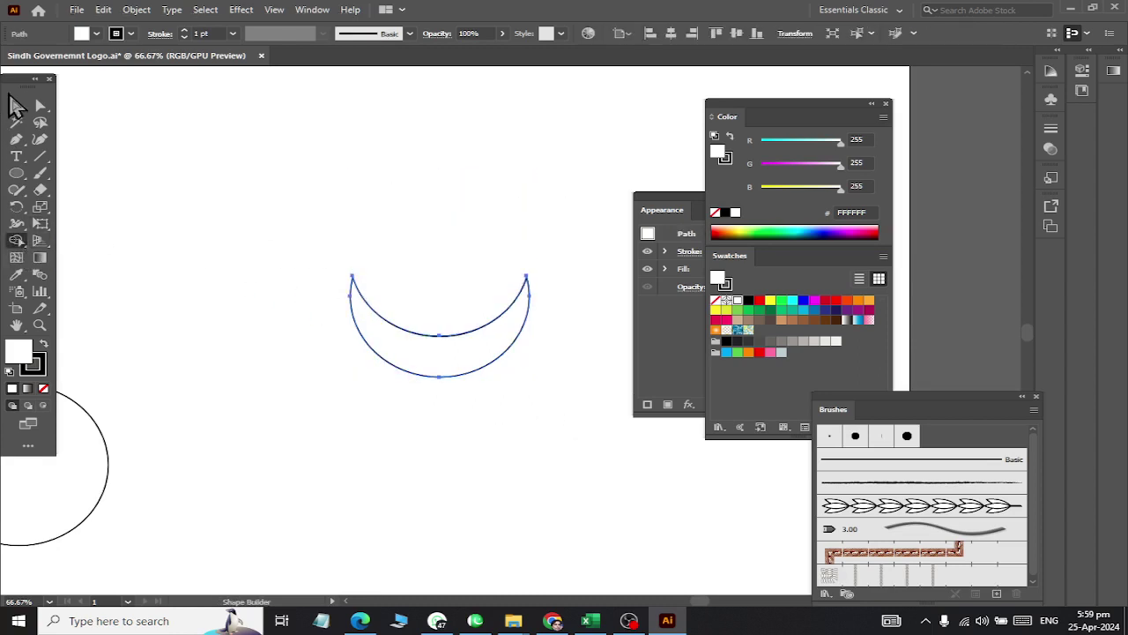
{"action": "left_click", "coordinate": [16, 107]}
{"action": "left_click", "coordinate": [541, 377]}
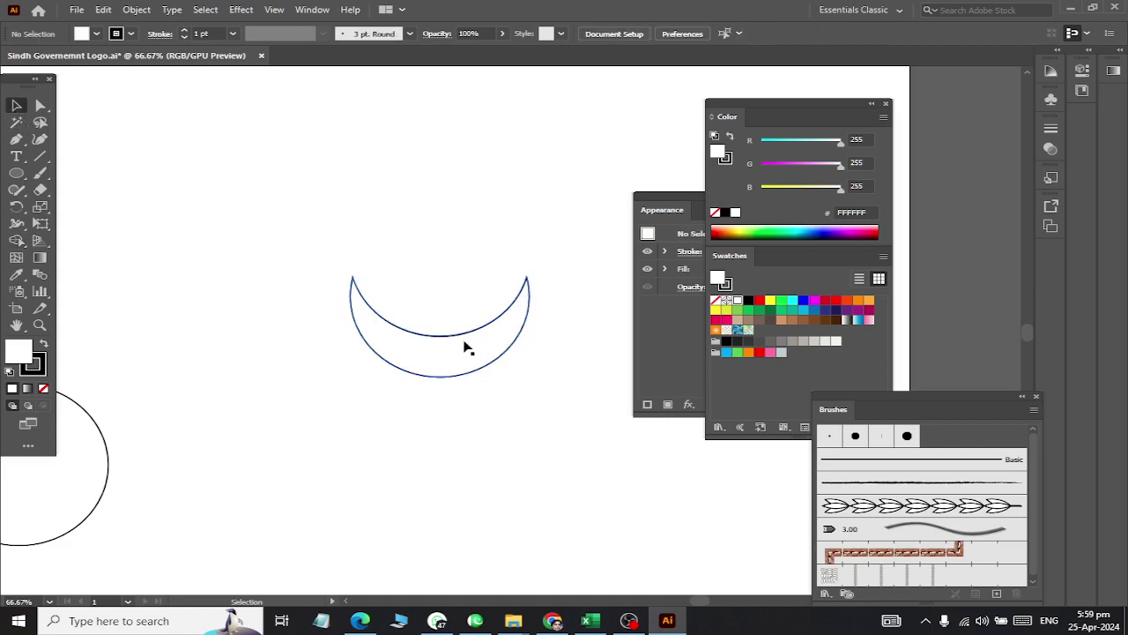
Step: Draw a tall narrow ellipse above the leaf stalk
{"action": "scroll", "coordinate": [370, 353], "scroll_direction": "left", "scroll_amount": 3}
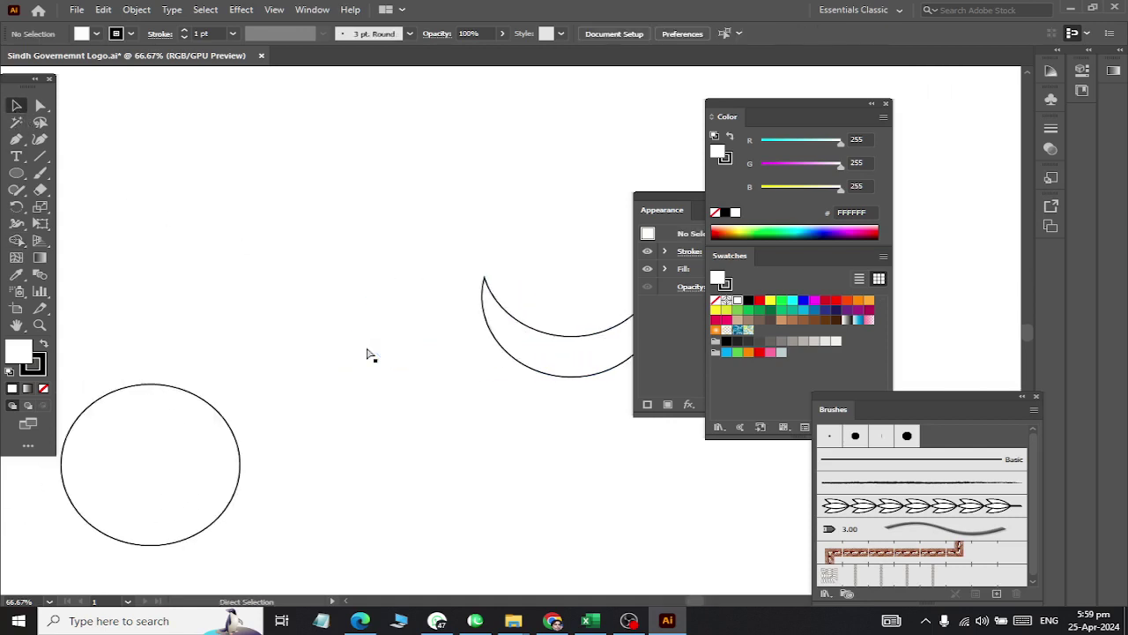
{"action": "scroll", "coordinate": [360, 347], "scroll_direction": "left", "scroll_amount": 3}
{"action": "scroll", "coordinate": [359, 351], "scroll_direction": "left", "scroll_amount": 5}
{"action": "scroll", "coordinate": [335, 348], "scroll_direction": "down", "scroll_amount": 3}
{"action": "scroll", "coordinate": [348, 348], "scroll_direction": "up", "scroll_amount": 4}
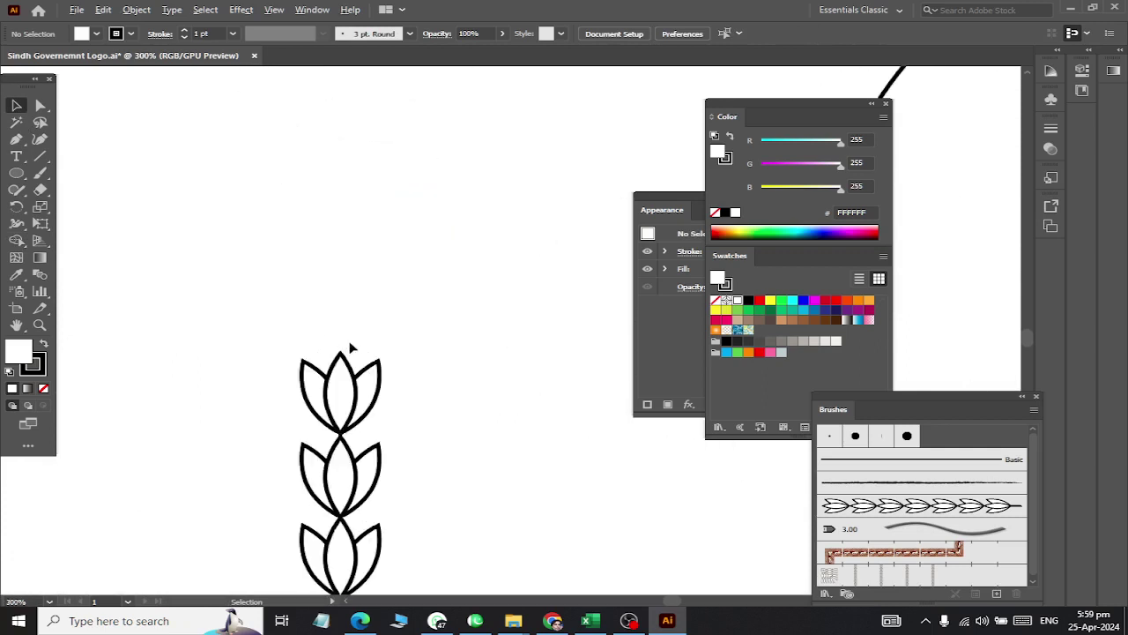
{"action": "scroll", "coordinate": [340, 361], "scroll_direction": "up", "scroll_amount": 1}
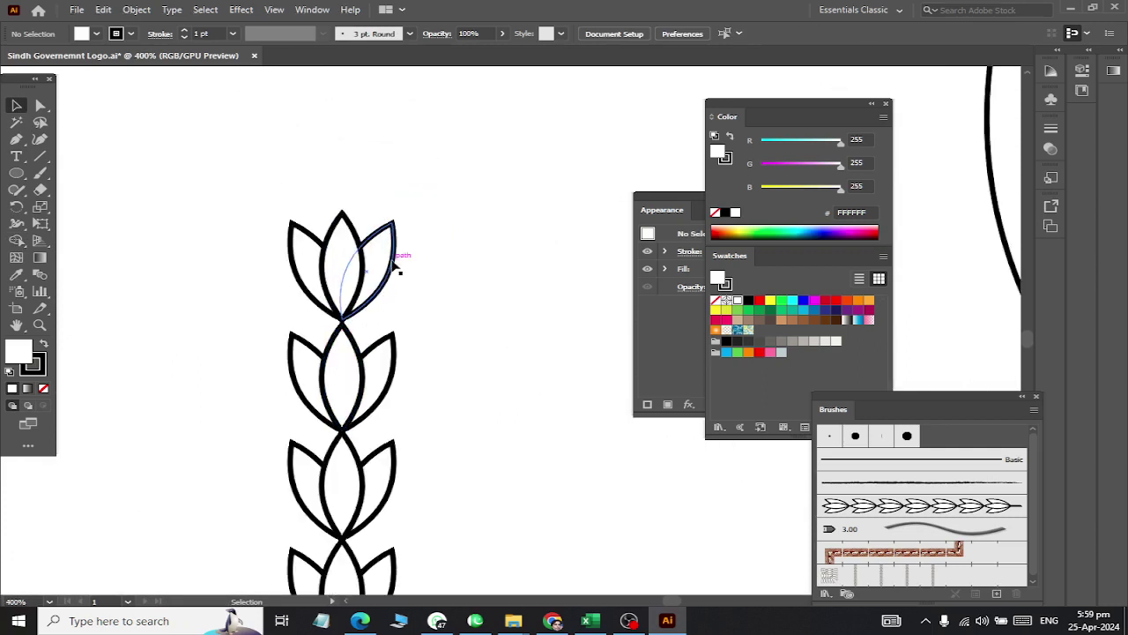
{"action": "scroll", "coordinate": [344, 269], "scroll_direction": "up", "scroll_amount": 2}
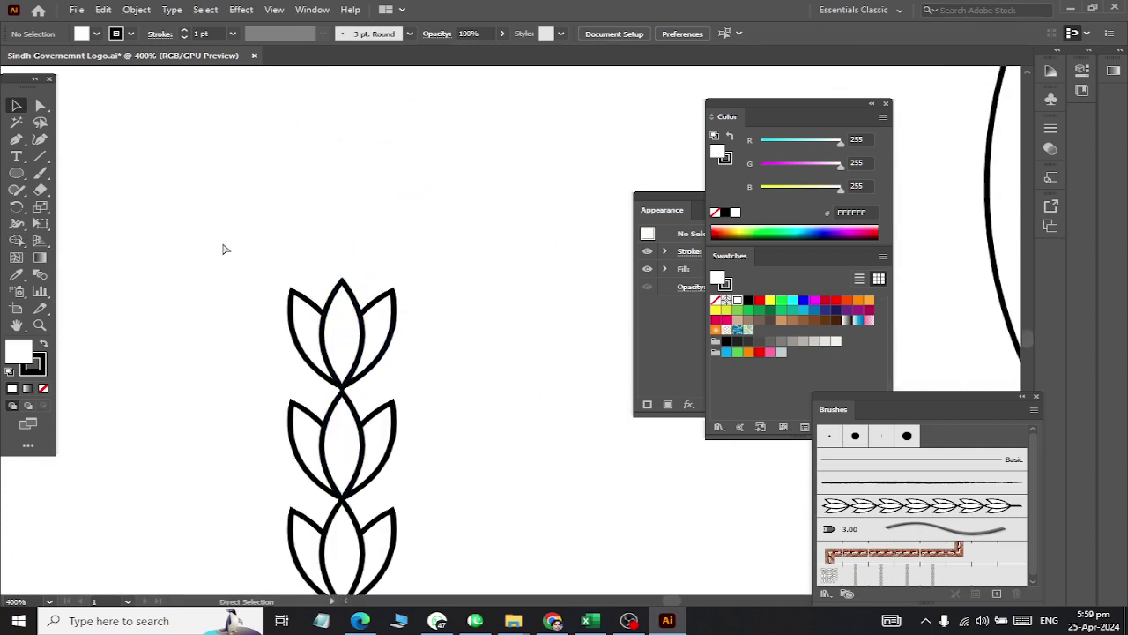
{"action": "scroll", "coordinate": [176, 229], "scroll_direction": "right", "scroll_amount": 2}
{"action": "left_click", "coordinate": [16, 172]}
{"action": "left_click_drag", "start_coordinate": [423, 186], "coordinate": [451, 257]}
Step: Convert the ellipse's top and bottom anchors to corner points, making a pointed leaf
{"action": "left_click", "coordinate": [40, 106]}
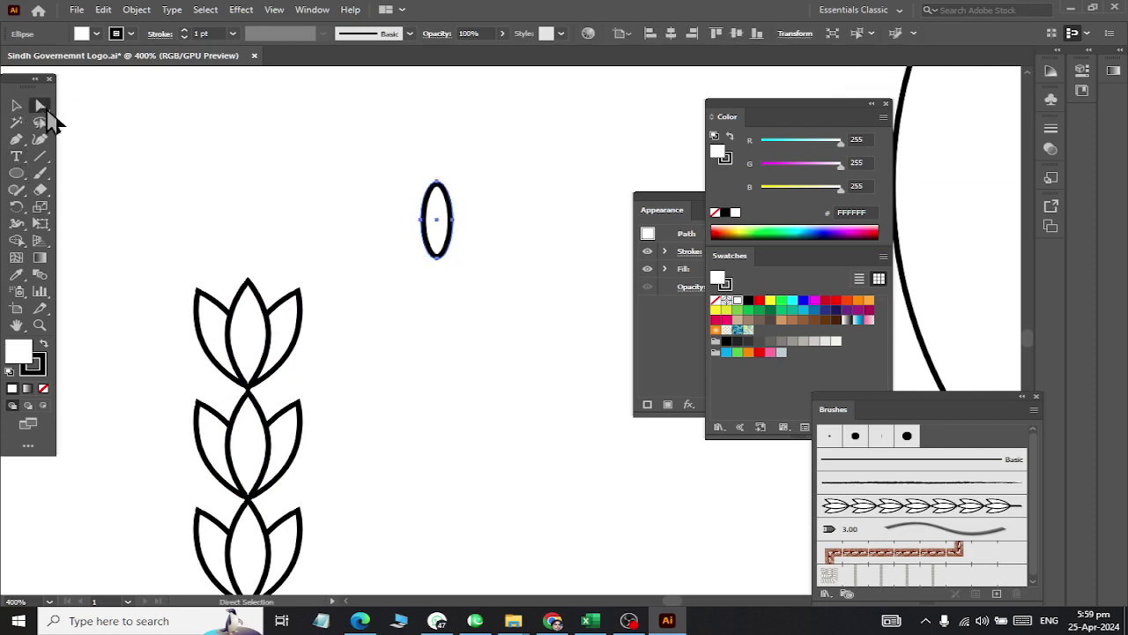
{"action": "left_click", "coordinate": [439, 182]}
{"action": "left_click", "coordinate": [430, 184]}
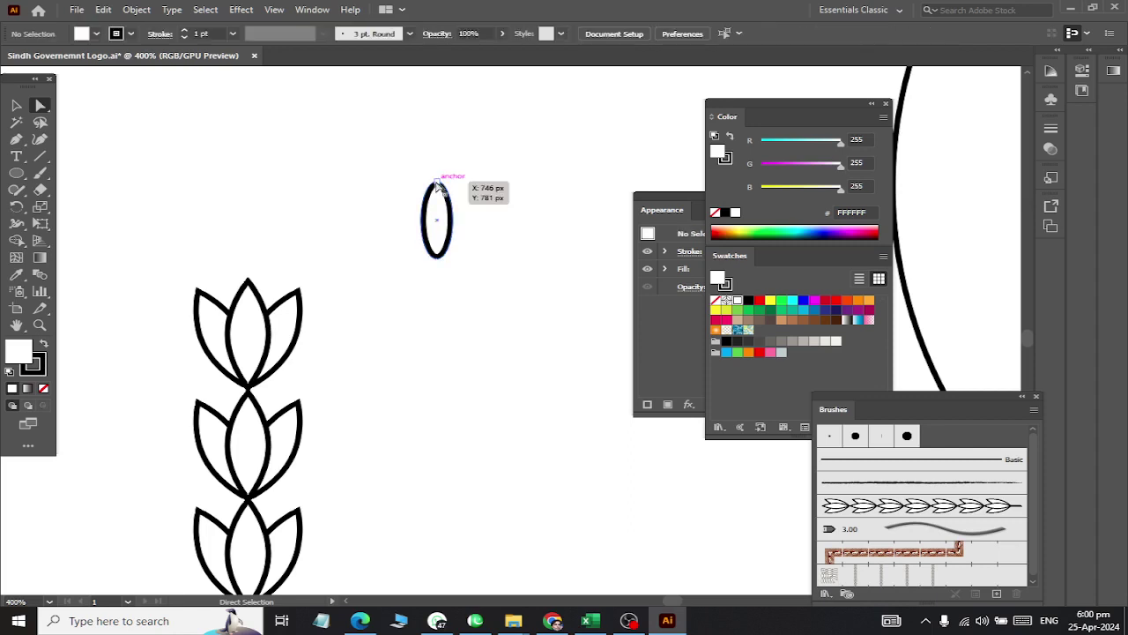
{"action": "left_click", "coordinate": [117, 34]}
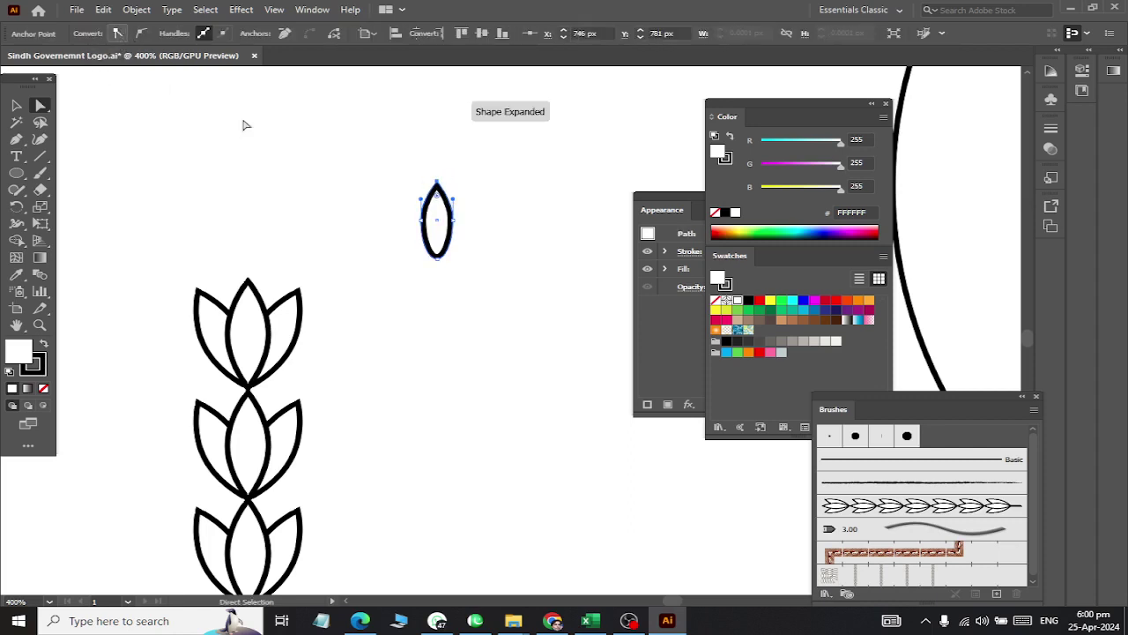
{"action": "left_click", "coordinate": [438, 257]}
{"action": "left_click", "coordinate": [117, 34]}
{"action": "left_click", "coordinate": [370, 178]}
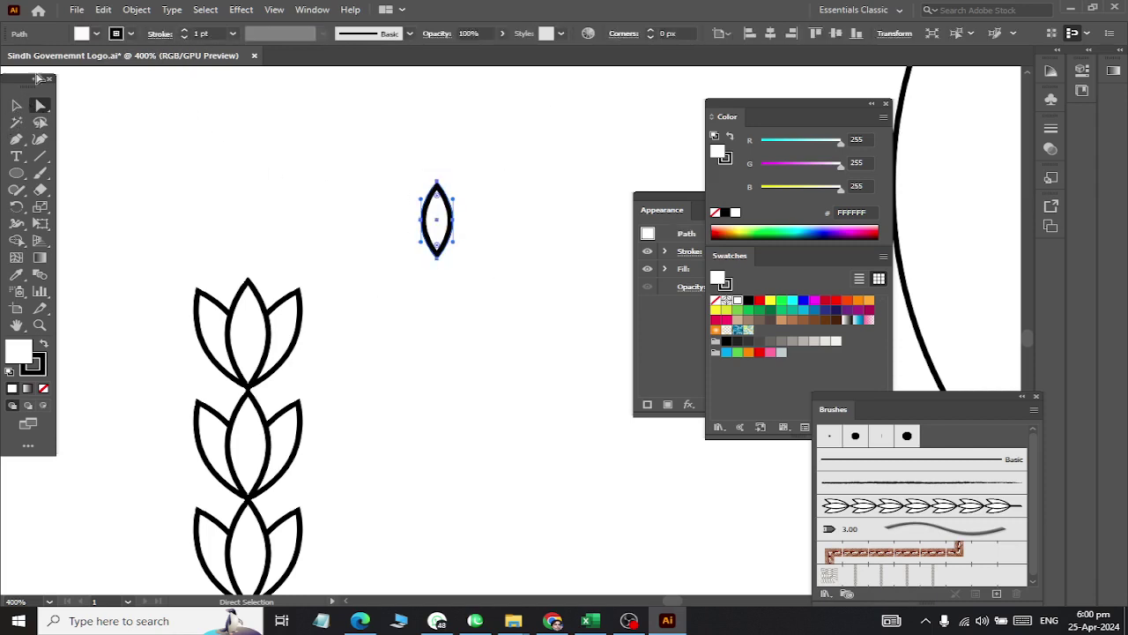
Step: Browse the swatch libraries and close them without choosing one
{"action": "left_click", "coordinate": [89, 34]}
{"action": "left_click", "coordinate": [12, 123]}
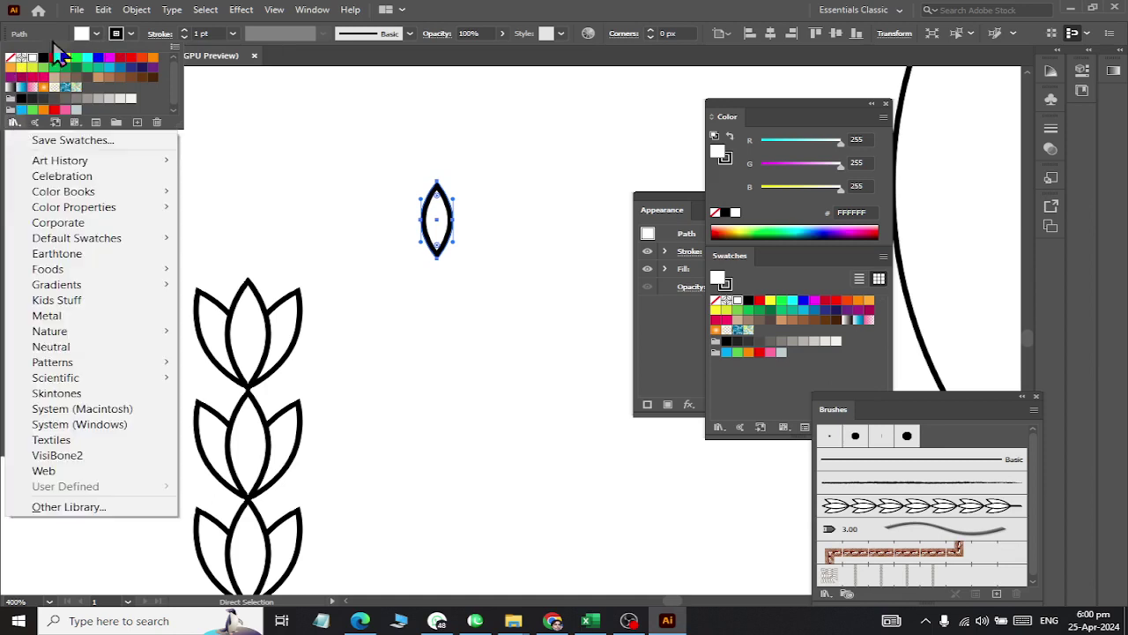
{"action": "left_click", "coordinate": [496, 22]}
Step: Add a copy of the leaf rotated 25° about its bottom point
{"action": "left_click", "coordinate": [17, 108]}
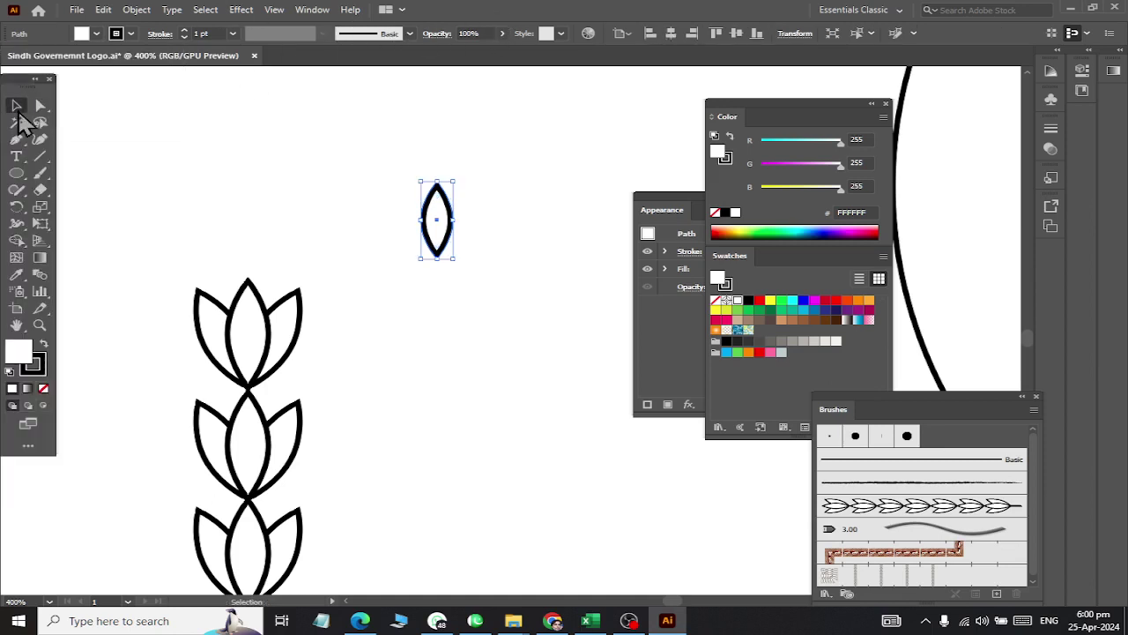
{"action": "left_click", "coordinate": [16, 208]}
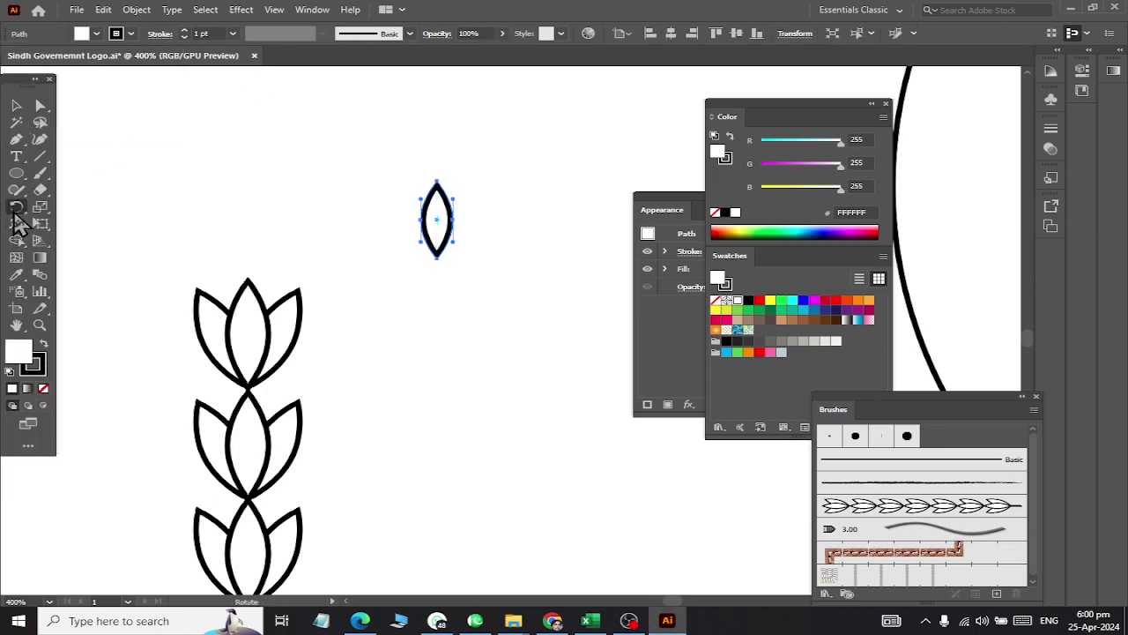
{"action": "left_click", "coordinate": [436, 256], "text": "alt"}
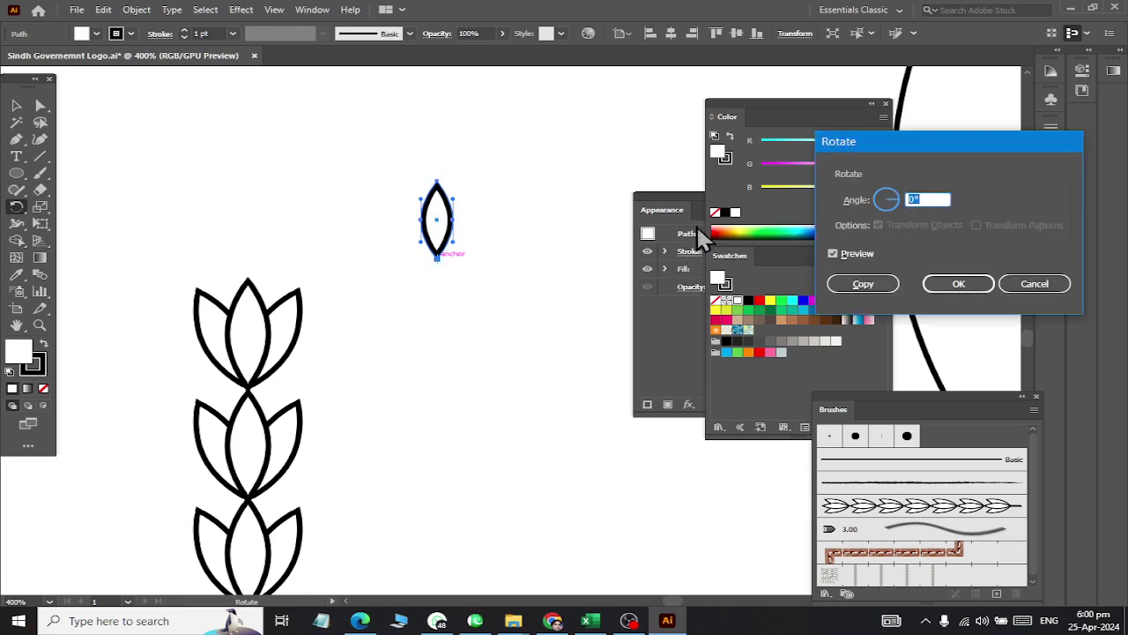
{"action": "type", "text": "25"}
{"action": "left_click", "coordinate": [863, 283]}
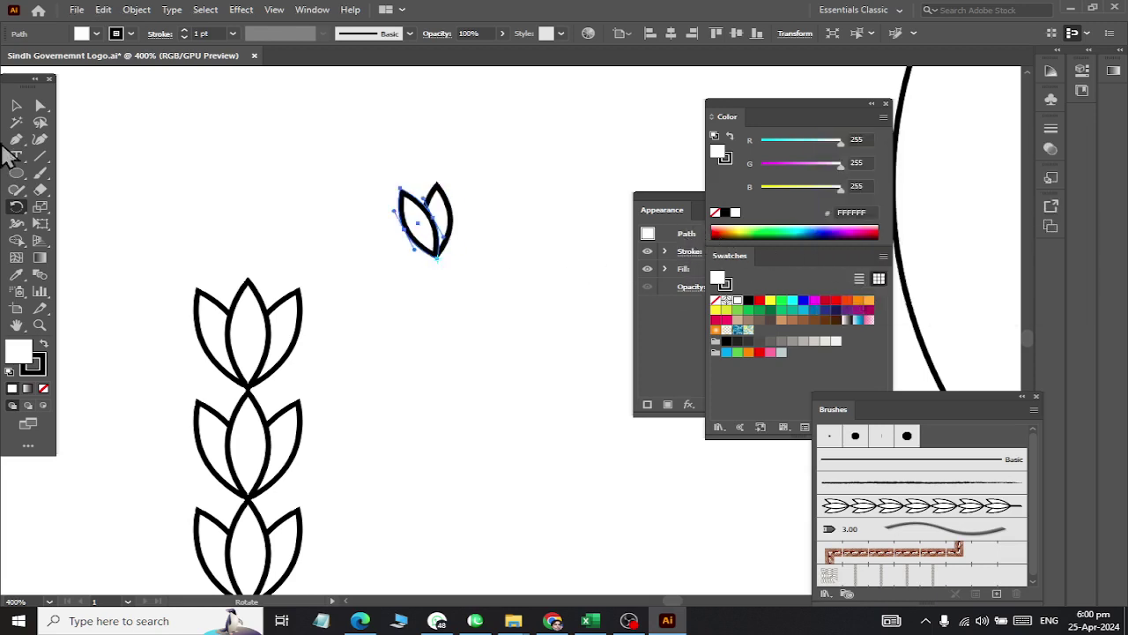
{"action": "left_click", "coordinate": [16, 105]}
{"action": "left_click", "coordinate": [262, 162]}
Step: Add another leaf copy rotated -25° about the same bottom point
{"action": "left_click", "coordinate": [445, 189]}
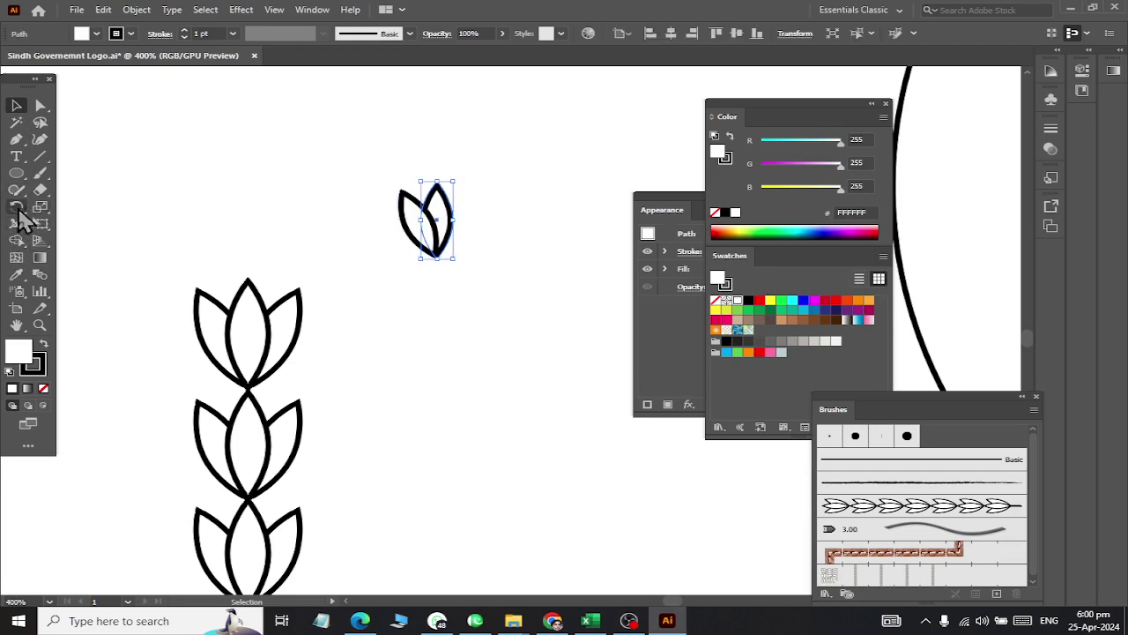
{"action": "left_click", "coordinate": [17, 208]}
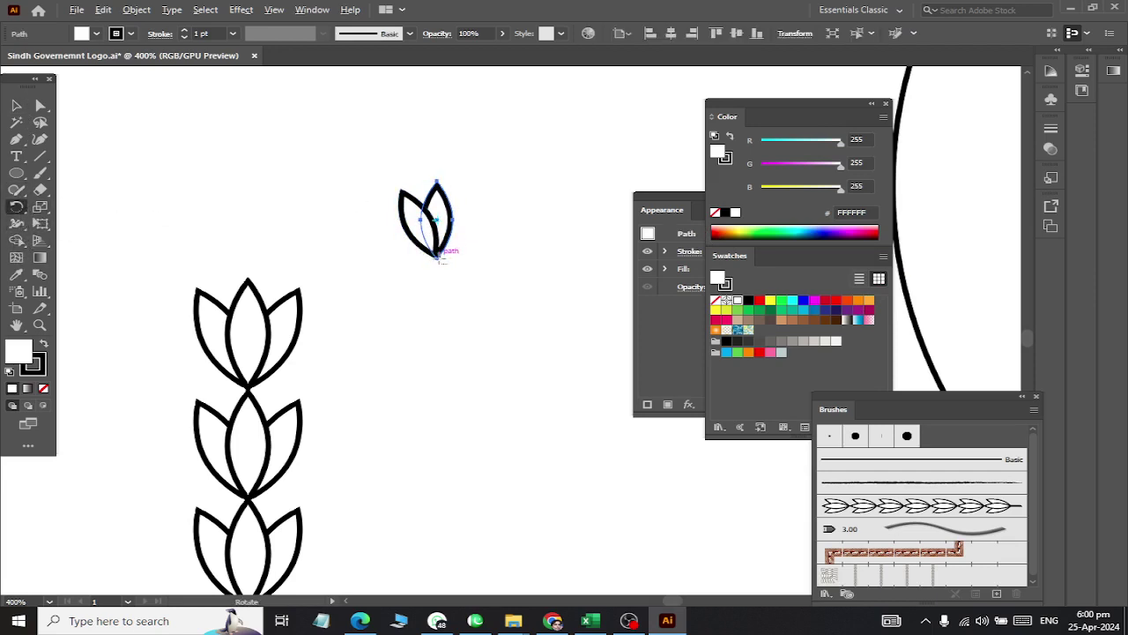
{"action": "left_click", "coordinate": [437, 256], "text": "alt"}
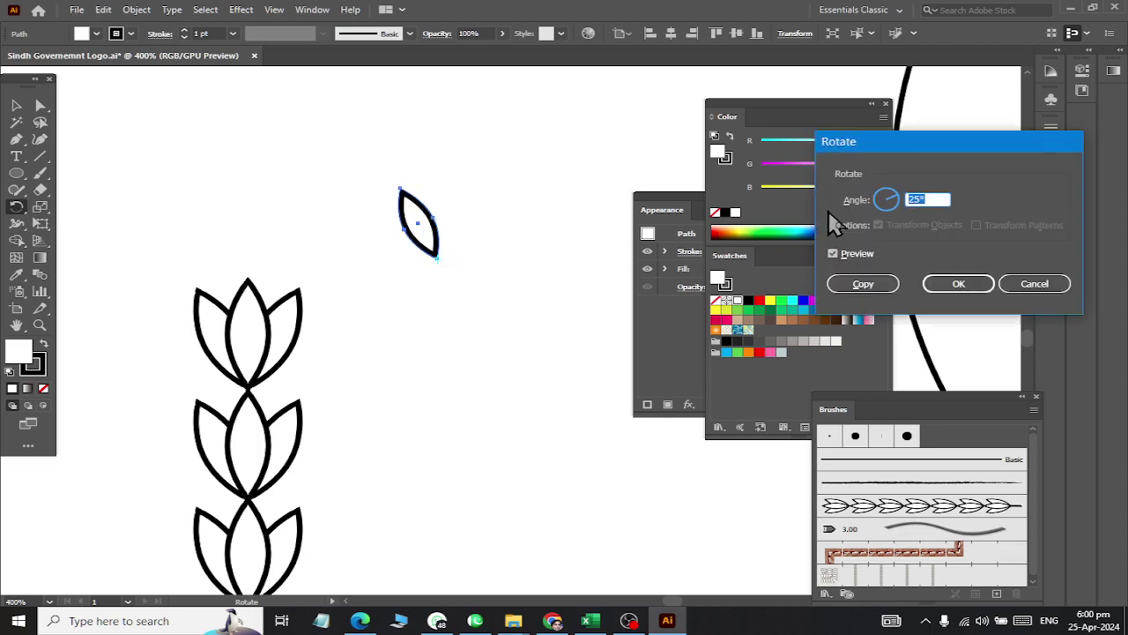
{"action": "type", "text": "-25"}
{"action": "key", "text": "alt+c"}
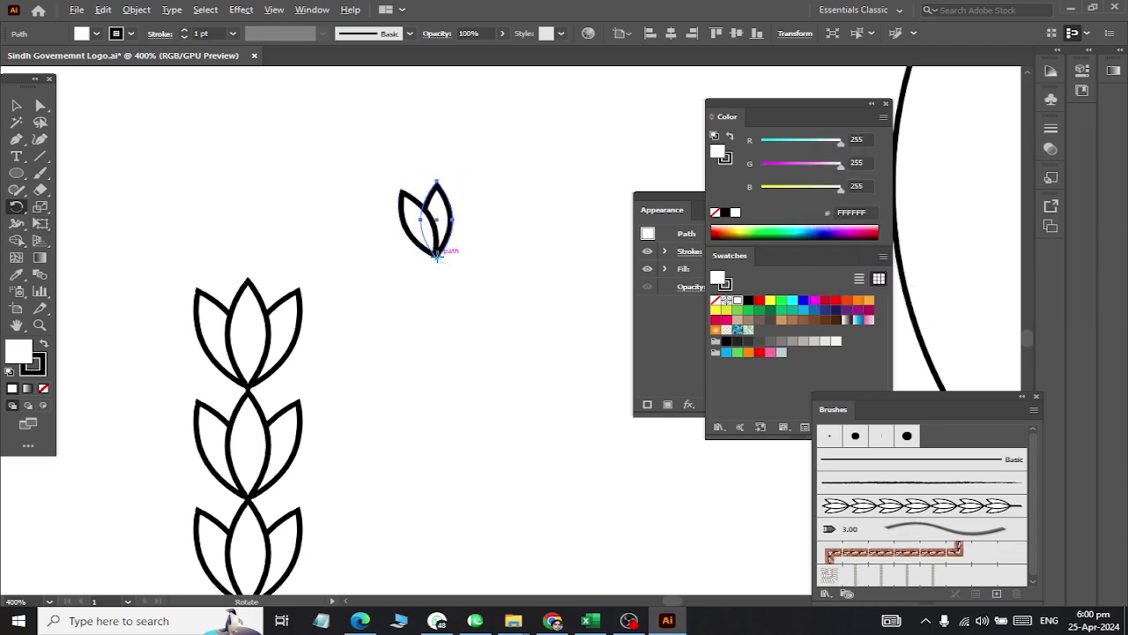
{"action": "left_click", "coordinate": [436, 256], "text": "alt"}
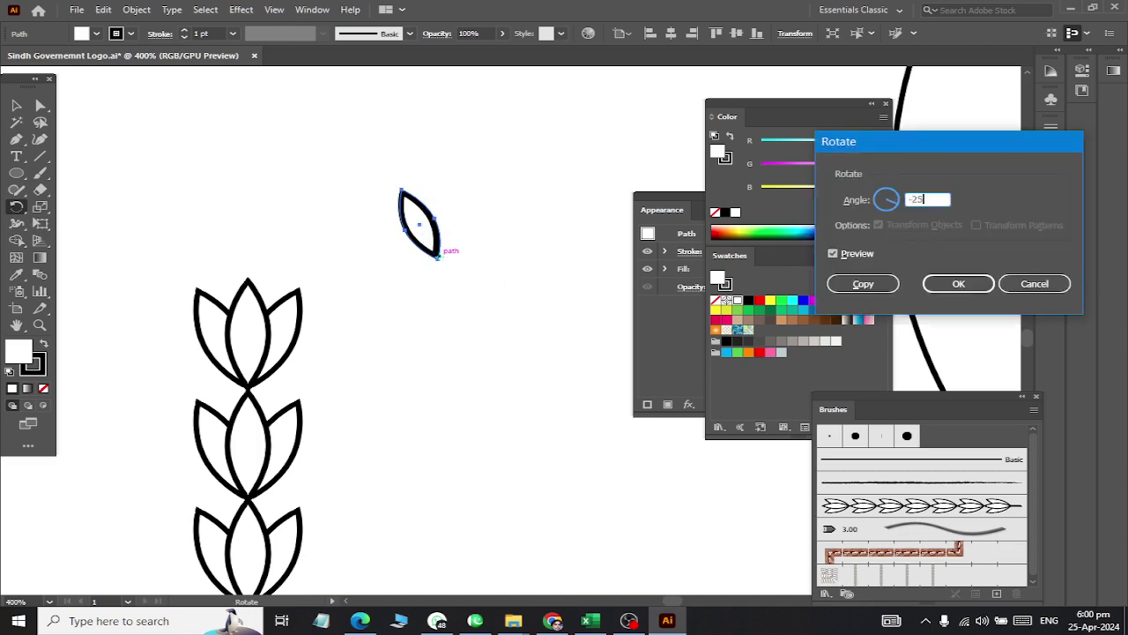
{"action": "left_click", "coordinate": [864, 284]}
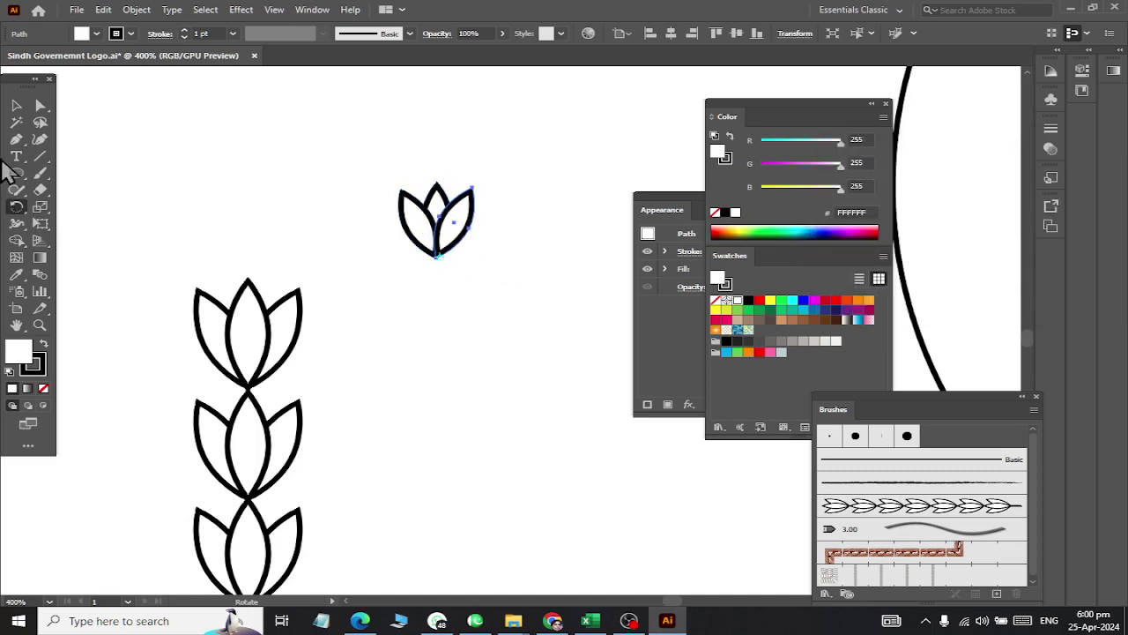
Step: Bring the middle petal to the front and select the whole three-petal flower
{"action": "left_click", "coordinate": [18, 105]}
{"action": "left_click", "coordinate": [368, 221]}
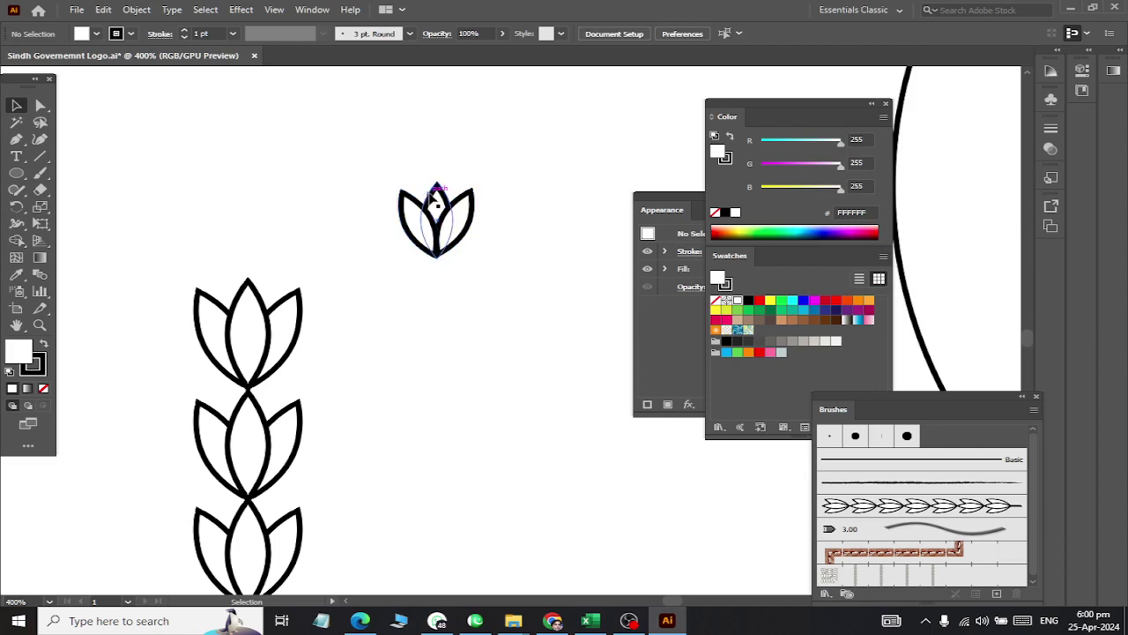
{"action": "right_click", "coordinate": [433, 197]}
{"action": "left_click", "coordinate": [630, 453]}
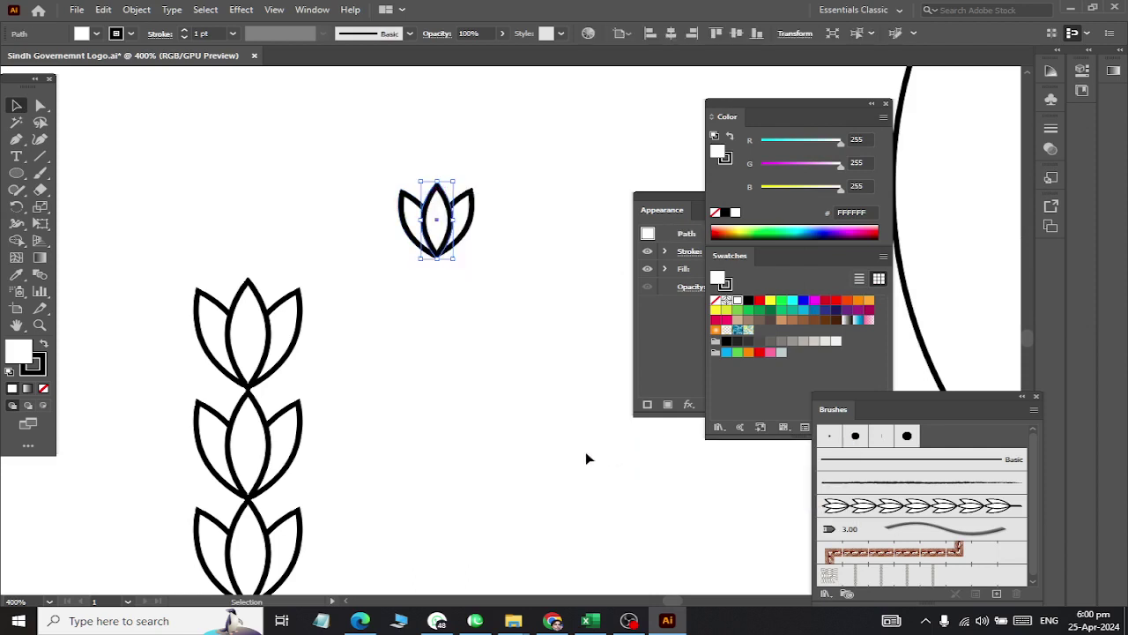
{"action": "left_click", "coordinate": [369, 221]}
{"action": "left_click_drag", "start_coordinate": [368, 222], "coordinate": [541, 308]}
Step: Copy the flower downward, undo it, and reselect all of the flower's paths
{"action": "mouse_move", "coordinate": [423, 251]}
{"action": "left_mouse_down"}
{"action": "mouse_move", "coordinate": [421, 349]}
{"action": "mouse_move", "coordinate": [410, 314]}
{"action": "left_mouse_up"}
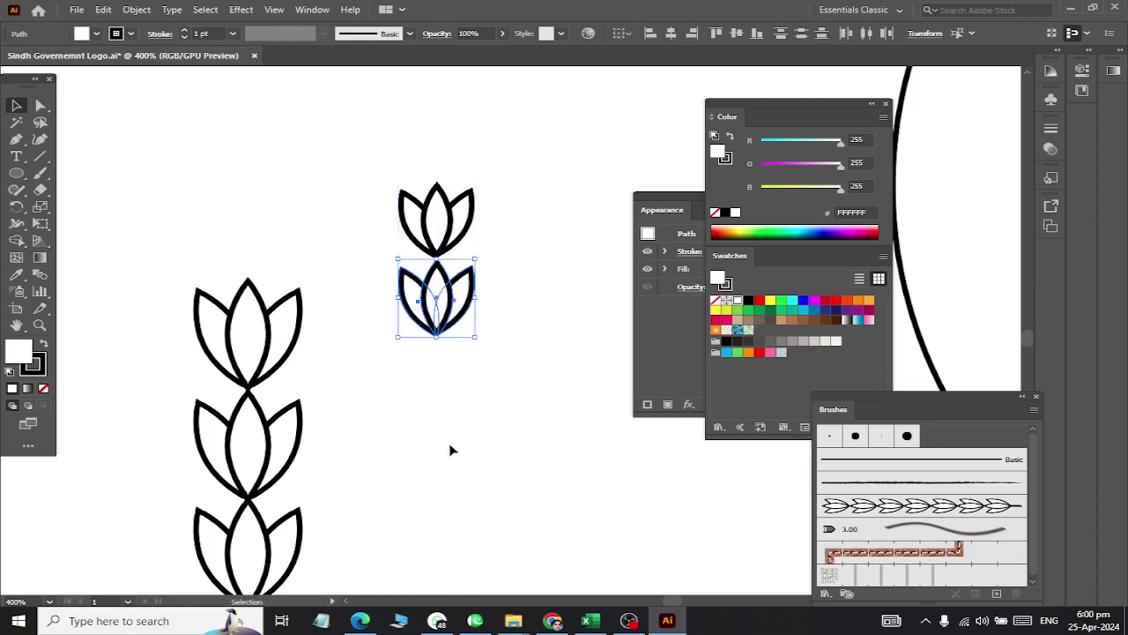
{"action": "left_click", "coordinate": [447, 477]}
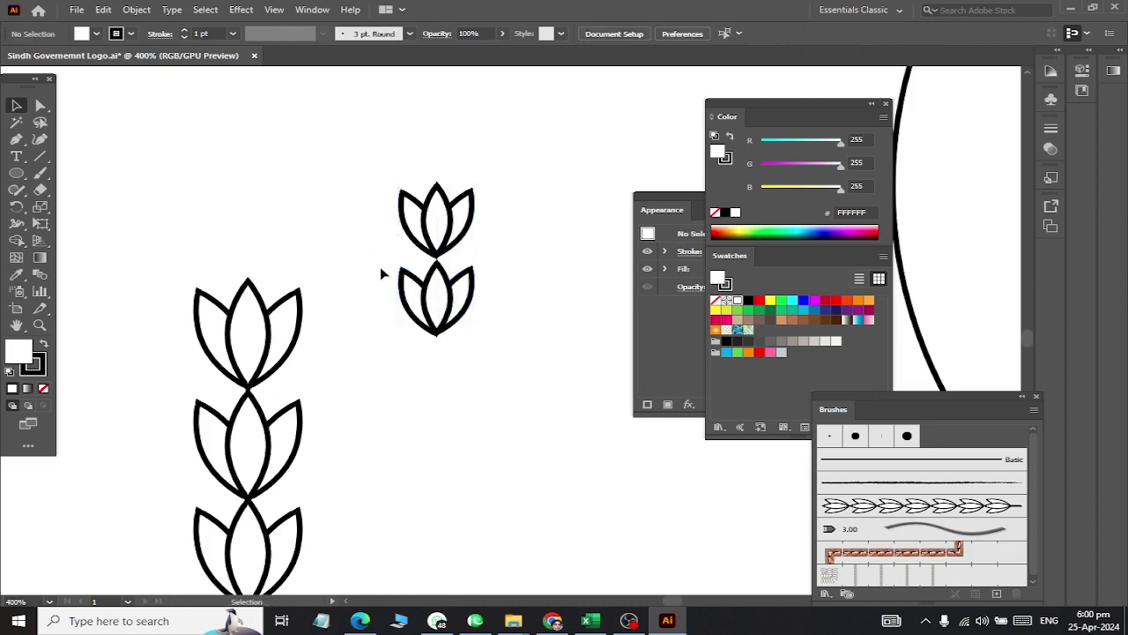
{"action": "key", "text": "ctrl+z"}
{"action": "left_click_drag", "start_coordinate": [372, 167], "coordinate": [592, 317]}
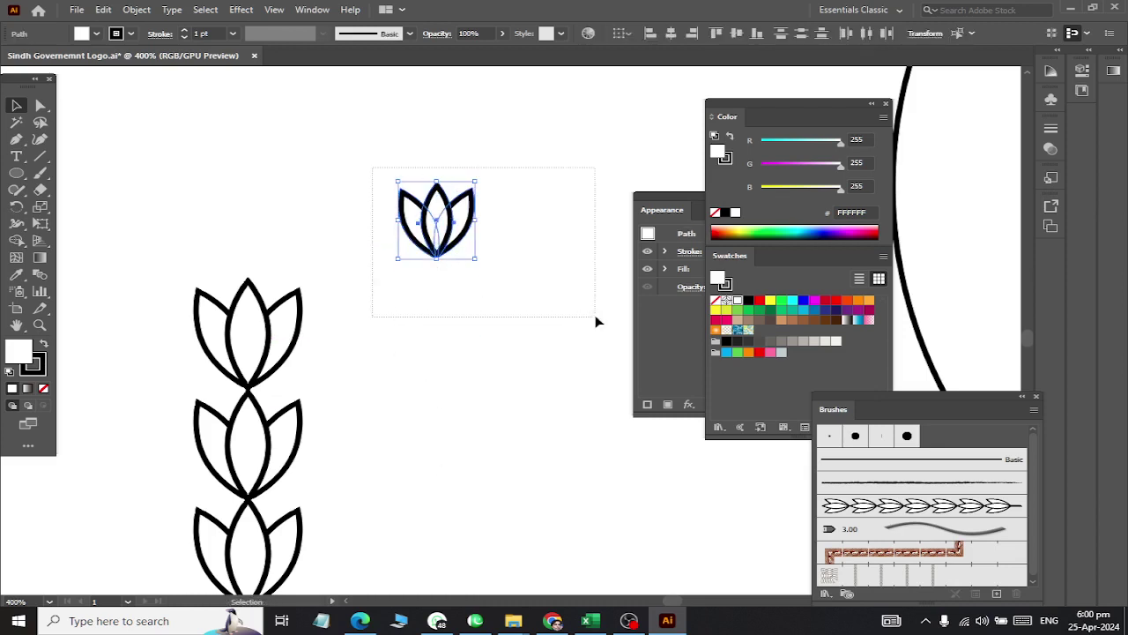
{"action": "left_click", "coordinate": [438, 230]}
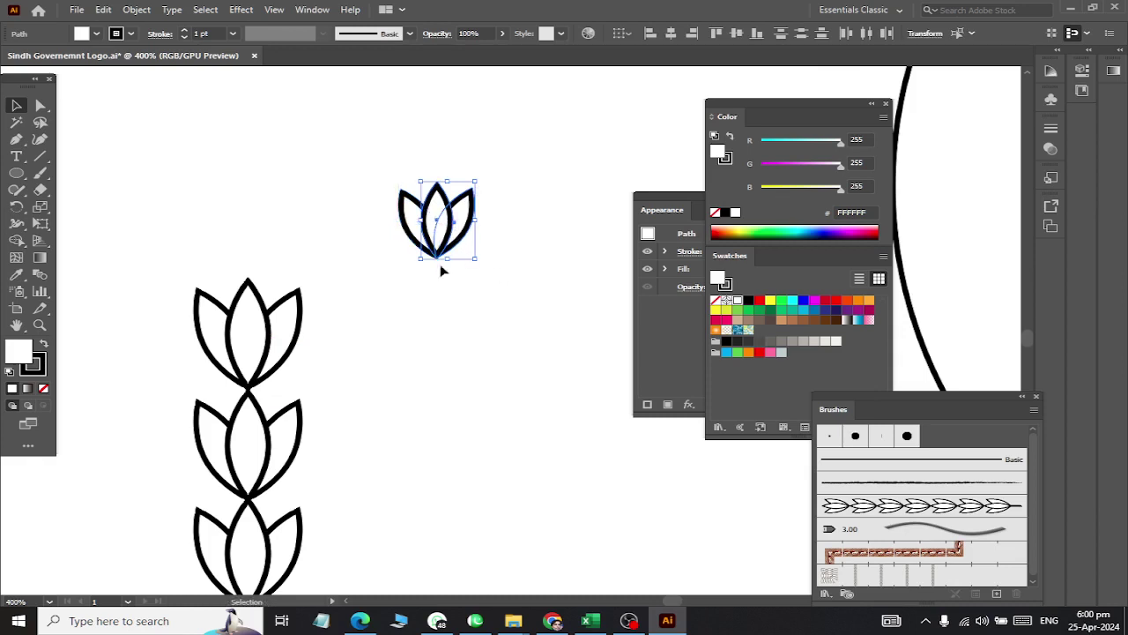
{"action": "mouse_move", "coordinate": [527, 316]}
{"action": "left_mouse_down"}
{"action": "mouse_move", "coordinate": [451, 238]}
{"action": "mouse_move", "coordinate": [443, 304]}
{"action": "left_mouse_up"}
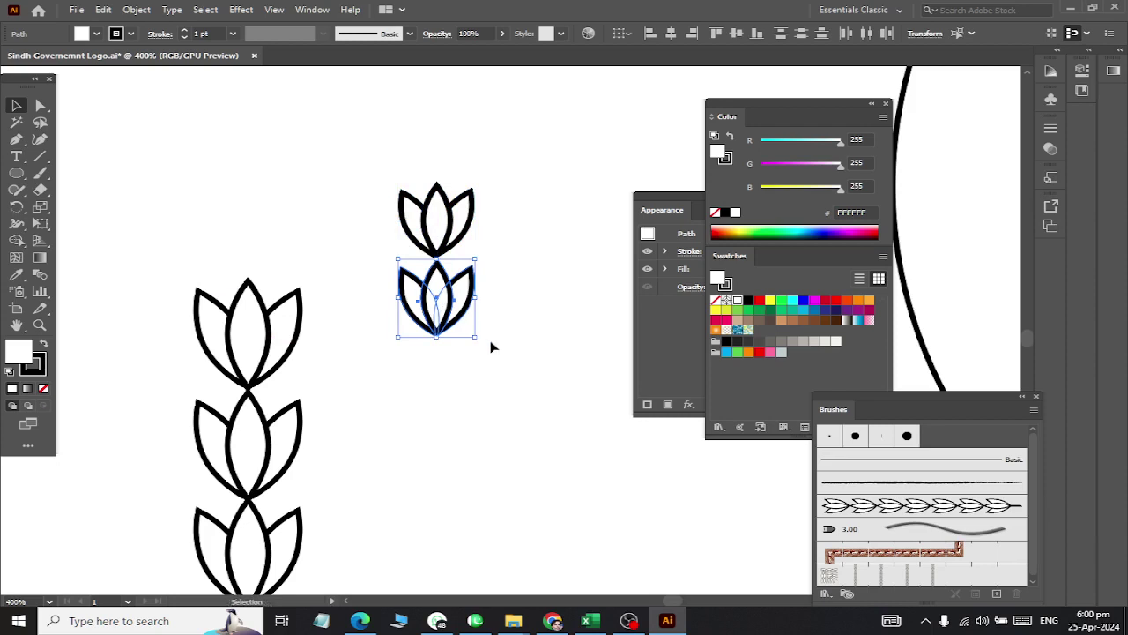
Step: Repeat the transform with Ctrl+D to stack a column of seven flower copies
{"action": "key", "text": "ctrl+d"}
{"action": "key", "text": "ctrl+d"}
{"action": "key", "text": "ctrl+d"}
{"action": "scroll", "coordinate": [490, 308], "scroll_direction": "down", "scroll_amount": 1}
{"action": "scroll", "coordinate": [503, 264], "scroll_direction": "down", "scroll_amount": 2}
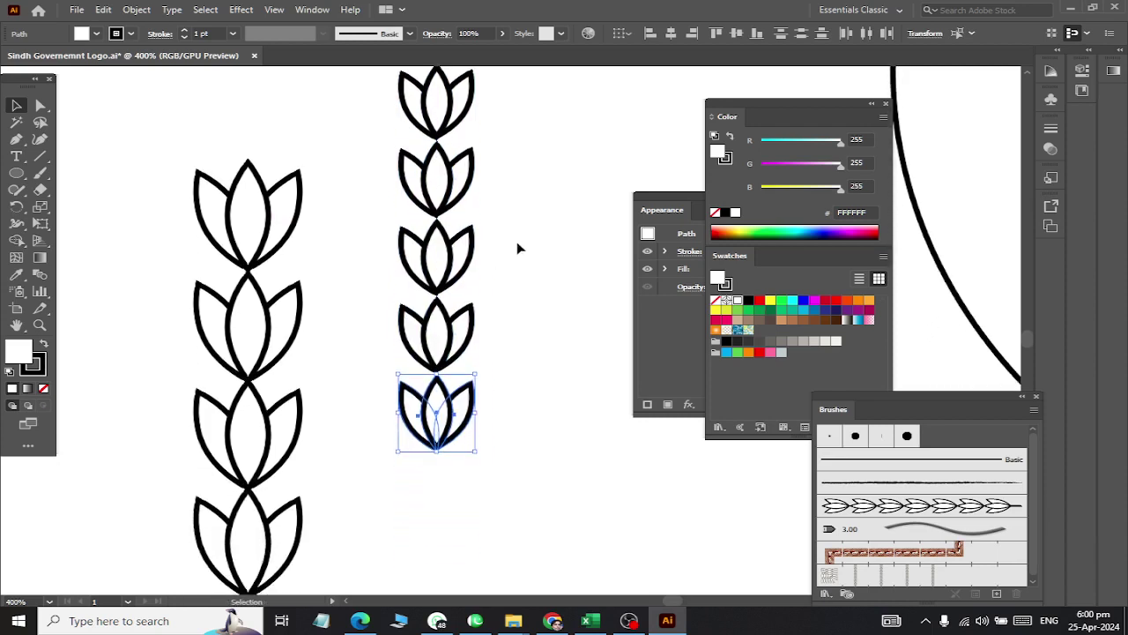
{"action": "key", "text": "ctrl+d"}
{"action": "key", "text": "ctrl+d"}
{"action": "scroll", "coordinate": [518, 246], "scroll_direction": "down", "scroll_amount": 1}
{"action": "scroll", "coordinate": [518, 247], "scroll_direction": "down", "scroll_amount": 2}
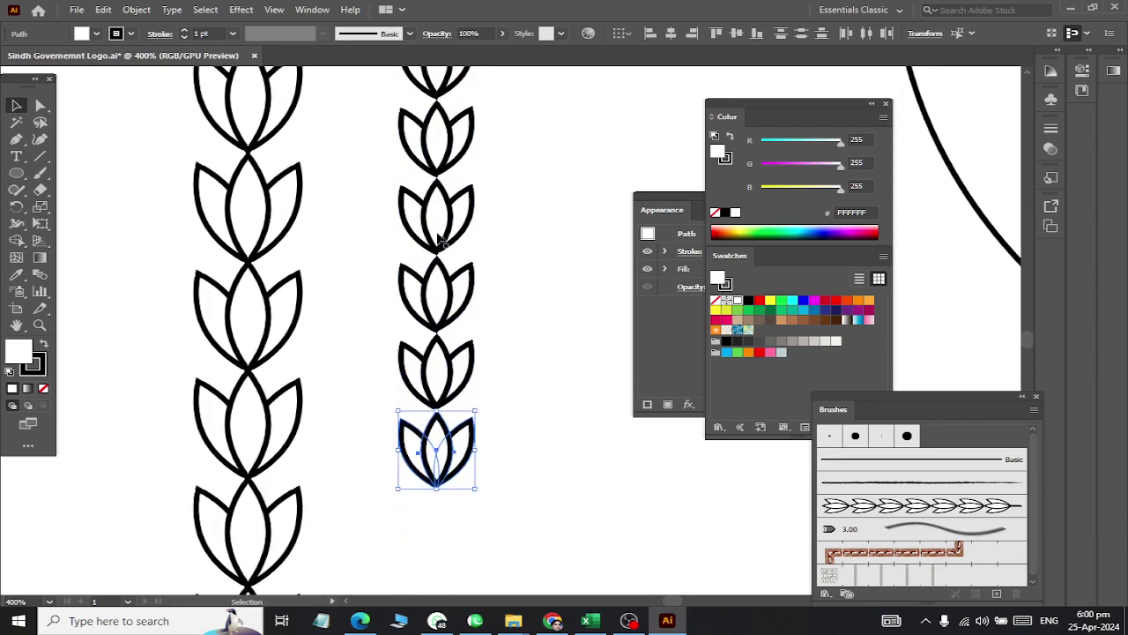
{"action": "scroll", "coordinate": [458, 265], "scroll_direction": "down", "scroll_amount": 2}
{"action": "scroll", "coordinate": [395, 325], "scroll_direction": "down", "scroll_amount": 3}
{"action": "scroll", "coordinate": [410, 318], "scroll_direction": "down", "scroll_amount": 2}
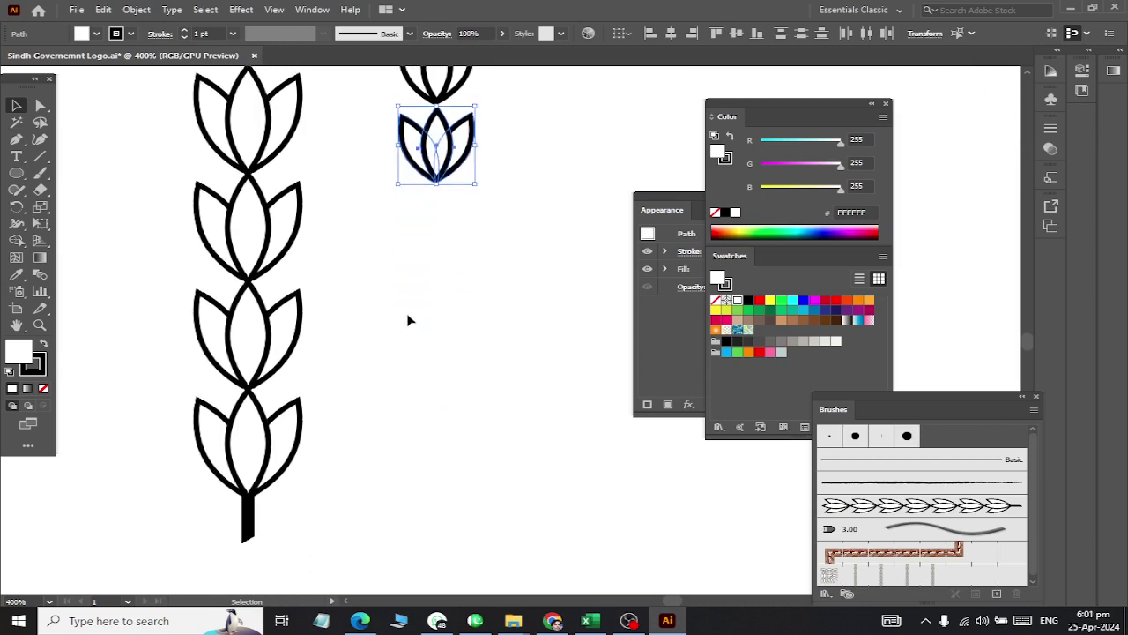
{"action": "scroll", "coordinate": [420, 314], "scroll_direction": "down", "scroll_amount": 1}
{"action": "scroll", "coordinate": [443, 174], "scroll_direction": "up", "scroll_amount": 3, "text": "alt"}
{"action": "scroll", "coordinate": [443, 174], "scroll_direction": "down", "scroll_amount": 4, "text": "alt"}
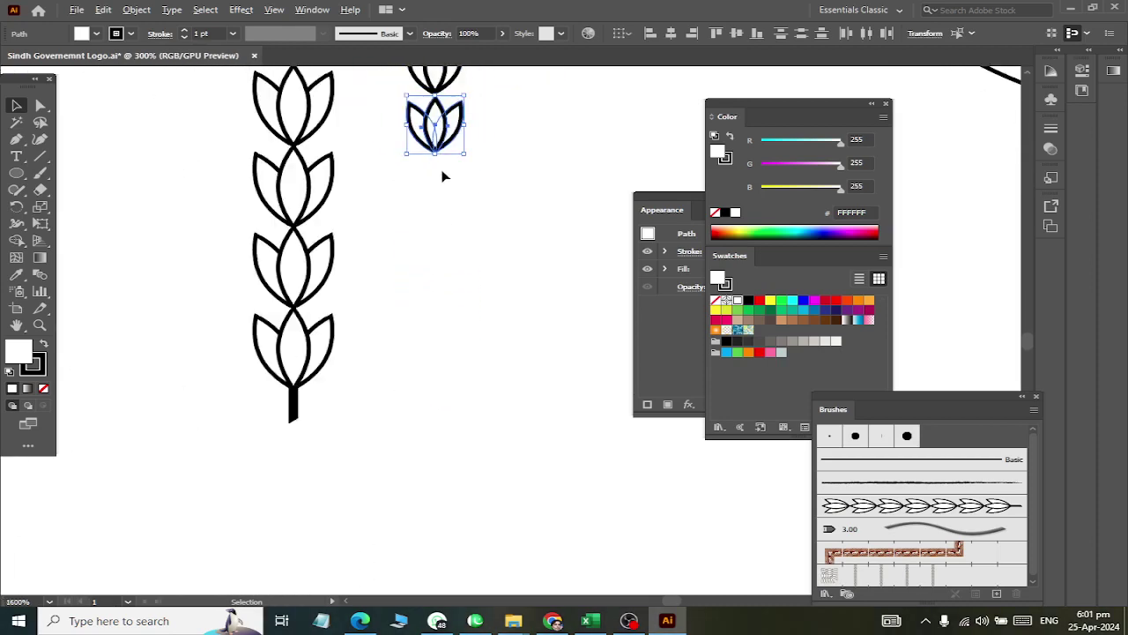
{"action": "scroll", "coordinate": [445, 175], "scroll_direction": "up", "scroll_amount": 4}
{"action": "scroll", "coordinate": [450, 168], "scroll_direction": "up", "scroll_amount": 3}
{"action": "scroll", "coordinate": [460, 155], "scroll_direction": "up", "scroll_amount": 2}
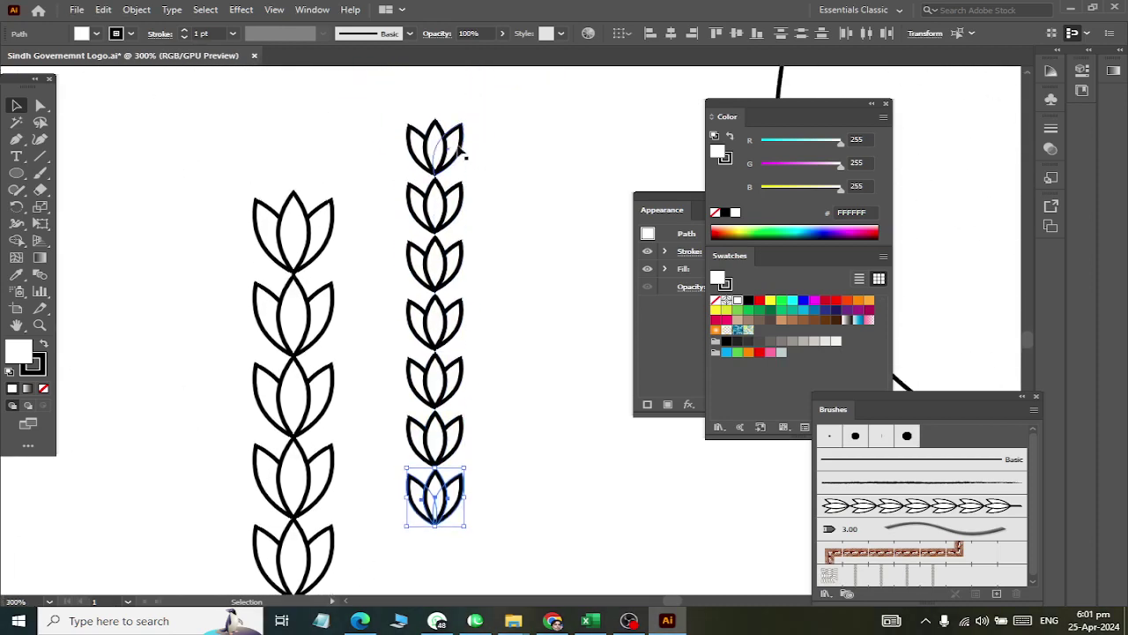
Step: Draw a thin upright rectangle as a stem below the flower
{"action": "scroll", "coordinate": [423, 429], "scroll_direction": "down", "scroll_amount": 3}
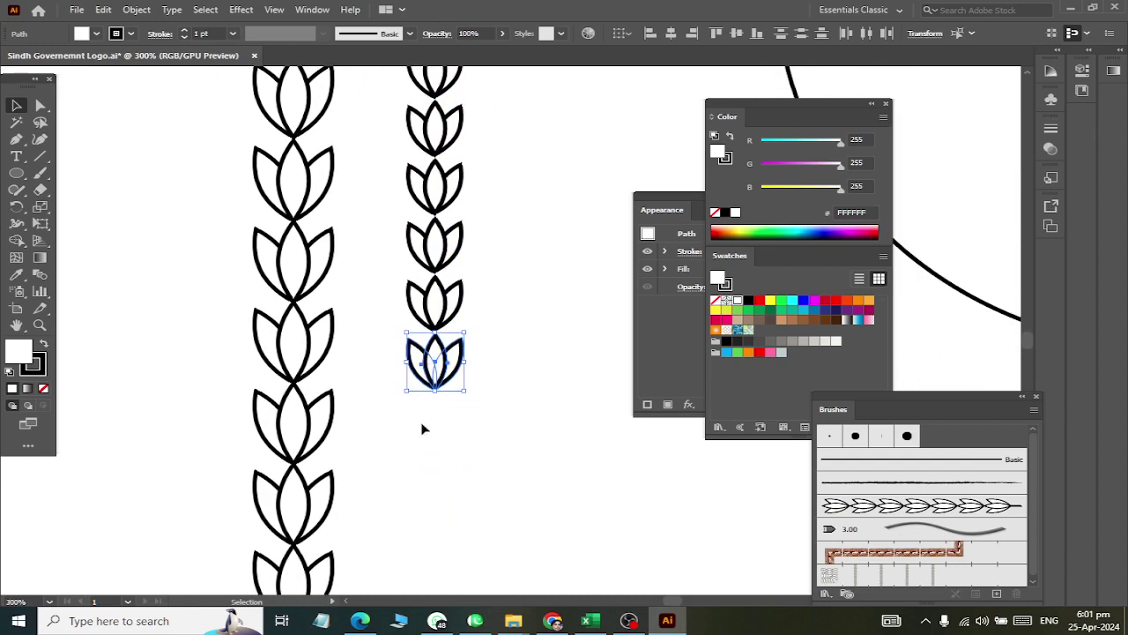
{"action": "scroll", "coordinate": [430, 432], "scroll_direction": "up", "scroll_amount": 2, "text": "alt"}
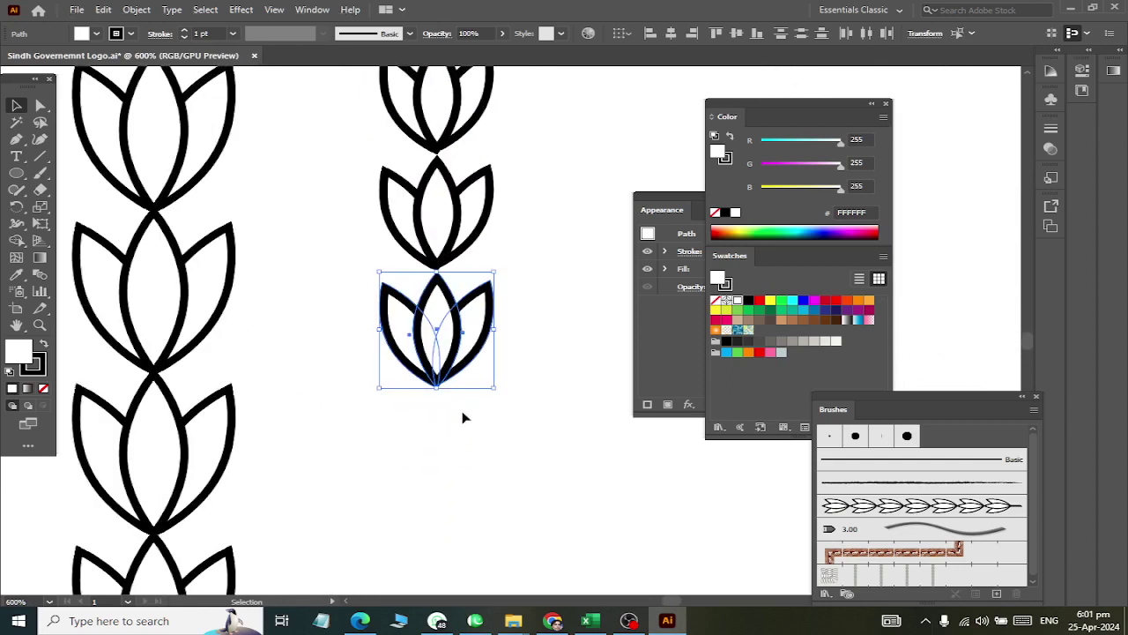
{"action": "left_click", "coordinate": [432, 406]}
{"action": "scroll", "coordinate": [432, 405], "scroll_direction": "down", "scroll_amount": 4}
{"action": "scroll", "coordinate": [432, 405], "scroll_direction": "down", "scroll_amount": 1}
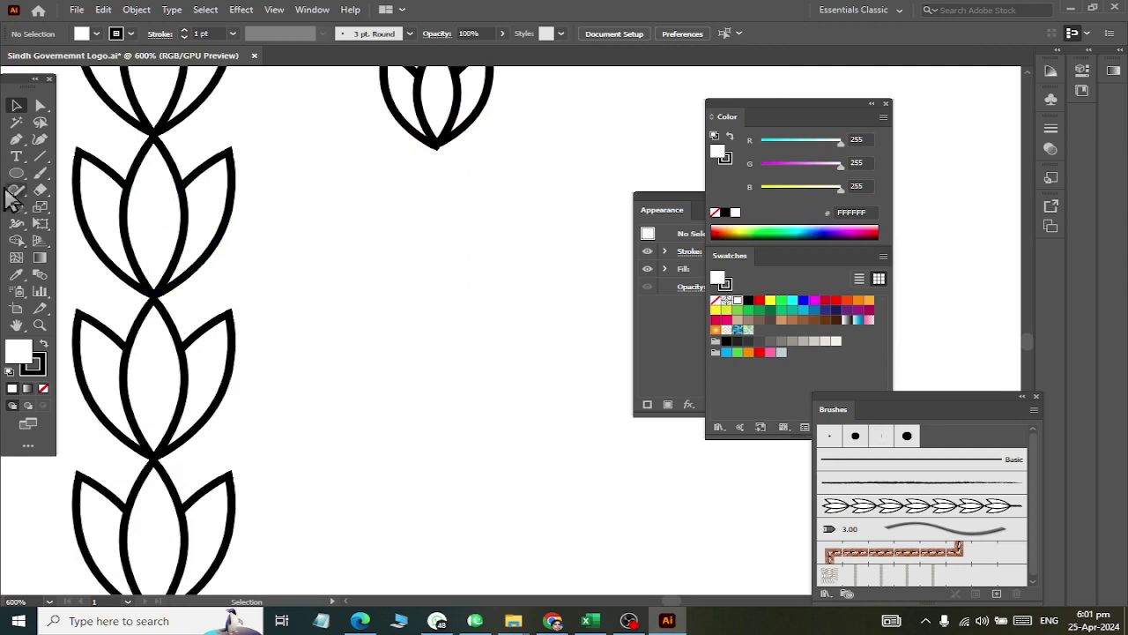
{"action": "left_click_drag", "start_coordinate": [16, 172], "coordinate": [92, 153]}
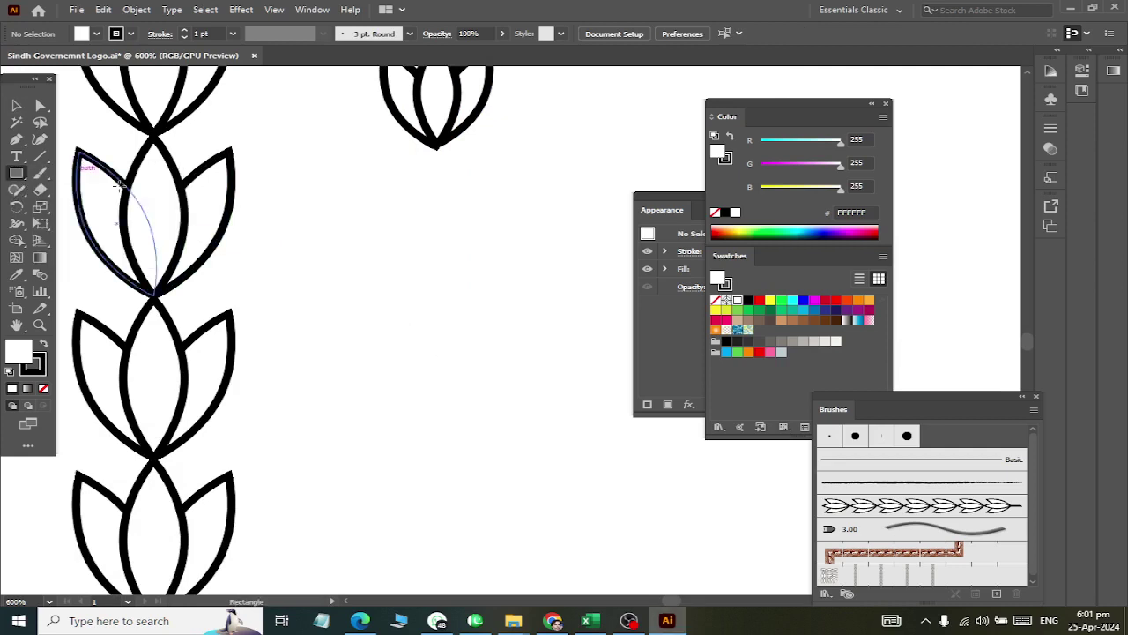
{"action": "left_click_drag", "start_coordinate": [430, 210], "coordinate": [443, 329]}
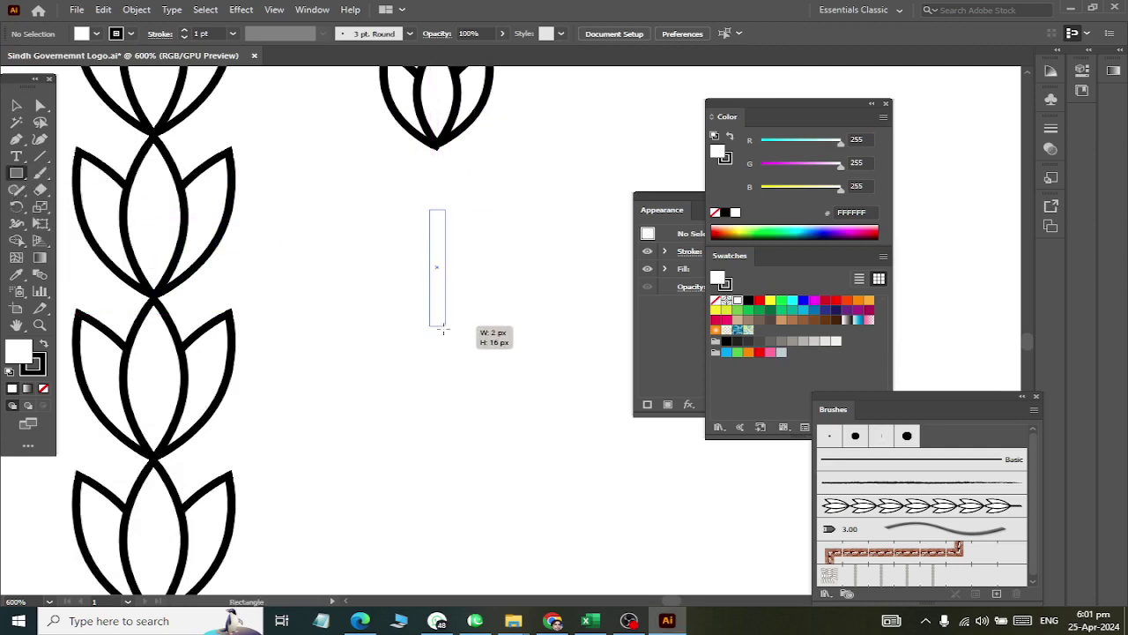
{"action": "left_click_drag", "start_coordinate": [443, 326], "coordinate": [444, 326]}
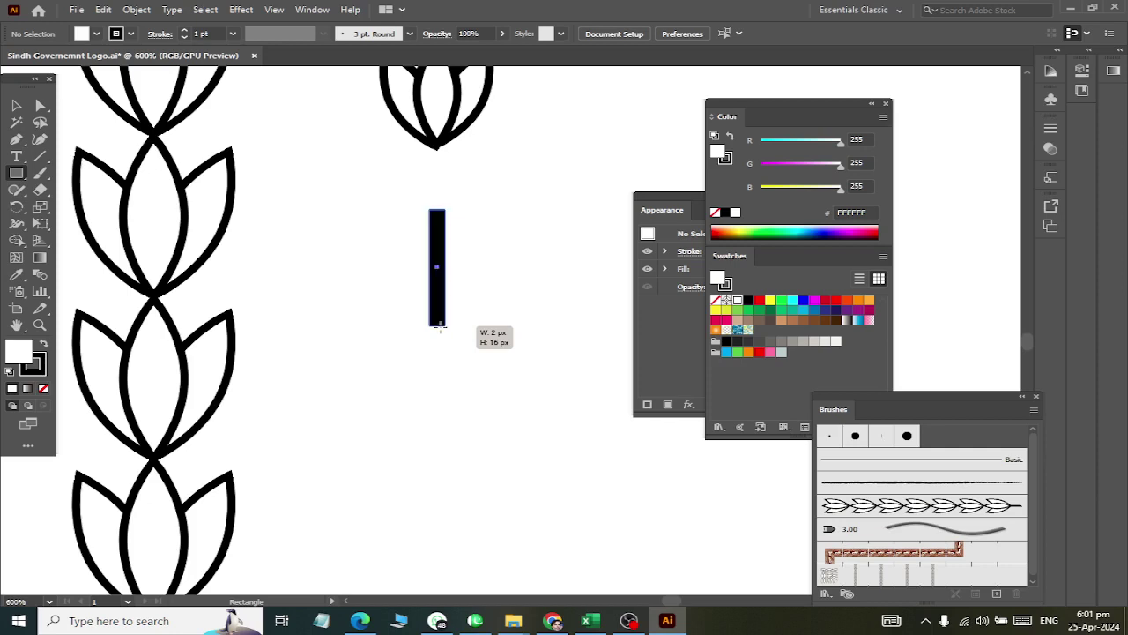
Step: Slant the bar's lower end by raising its bottom-right corner, then move it under the flower
{"action": "left_click", "coordinate": [16, 104]}
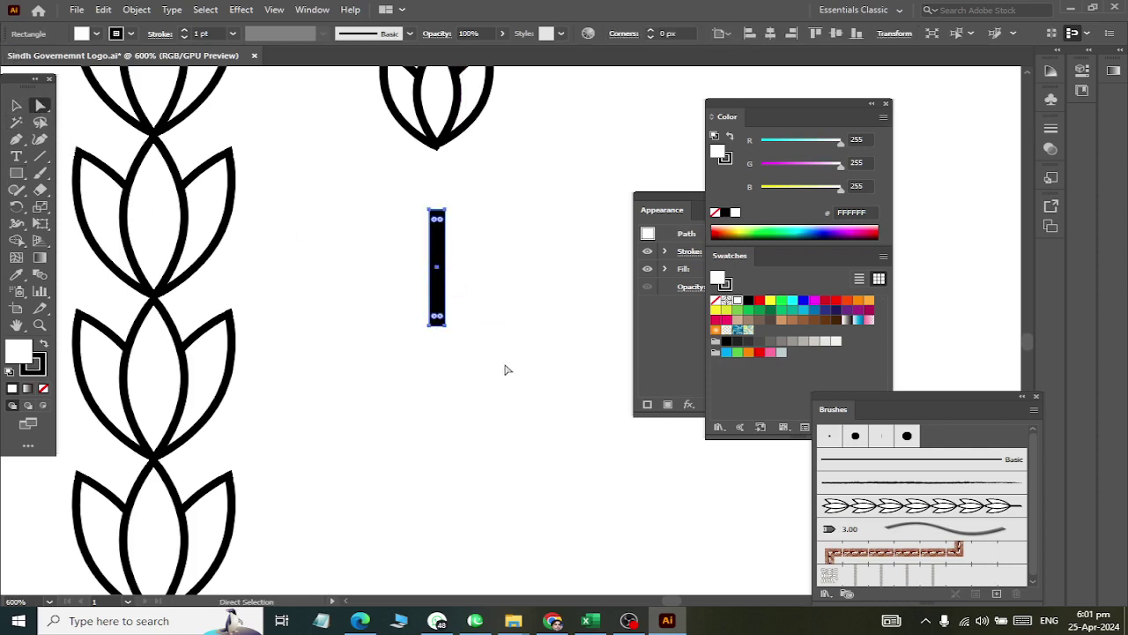
{"action": "left_click_drag", "start_coordinate": [445, 325], "coordinate": [446, 319]}
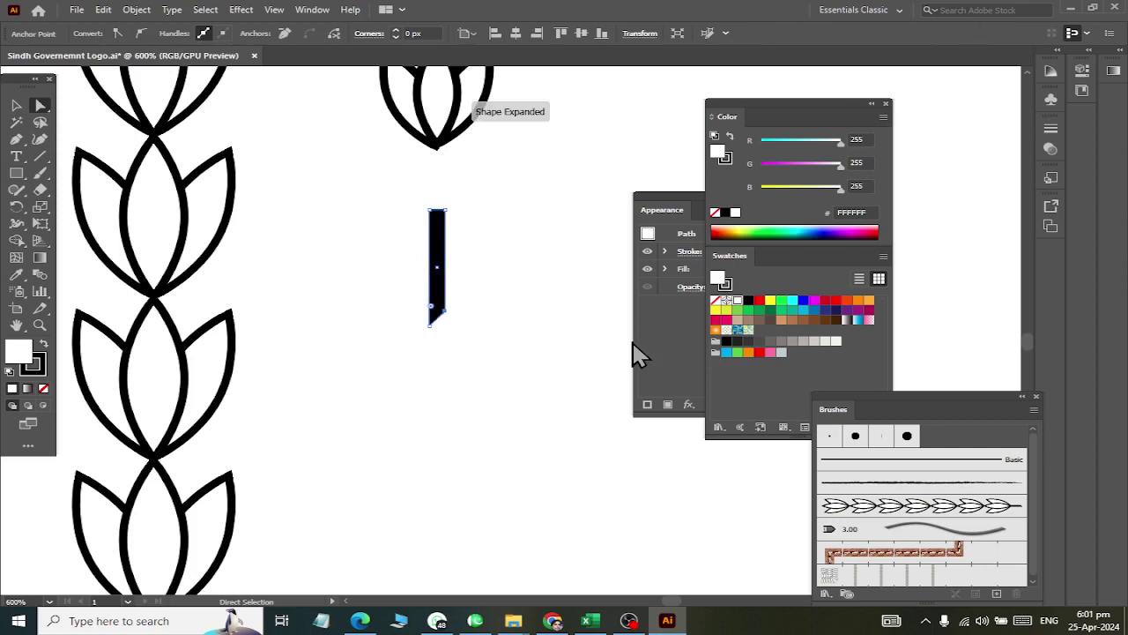
{"action": "key", "text": "Up"}
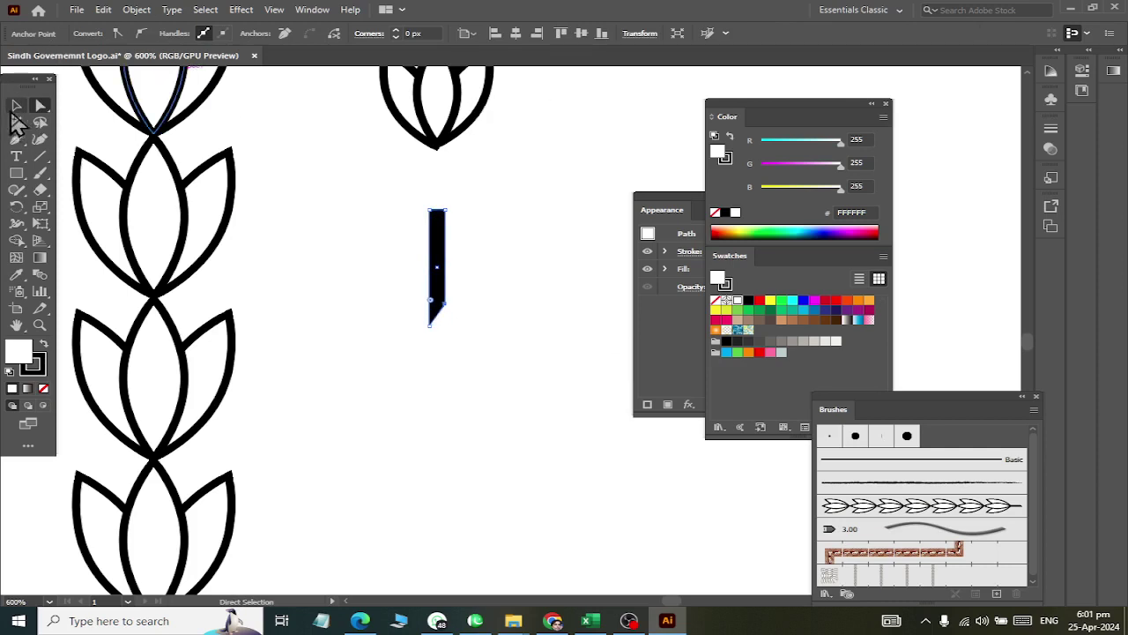
{"action": "left_click", "coordinate": [15, 106]}
{"action": "left_click", "coordinate": [371, 264]}
{"action": "left_click_drag", "start_coordinate": [446, 236], "coordinate": [446, 216]}
Step: Try narrowing the stem bar, then undo the change
{"action": "scroll", "coordinate": [445, 212], "scroll_direction": "up", "scroll_amount": 4}
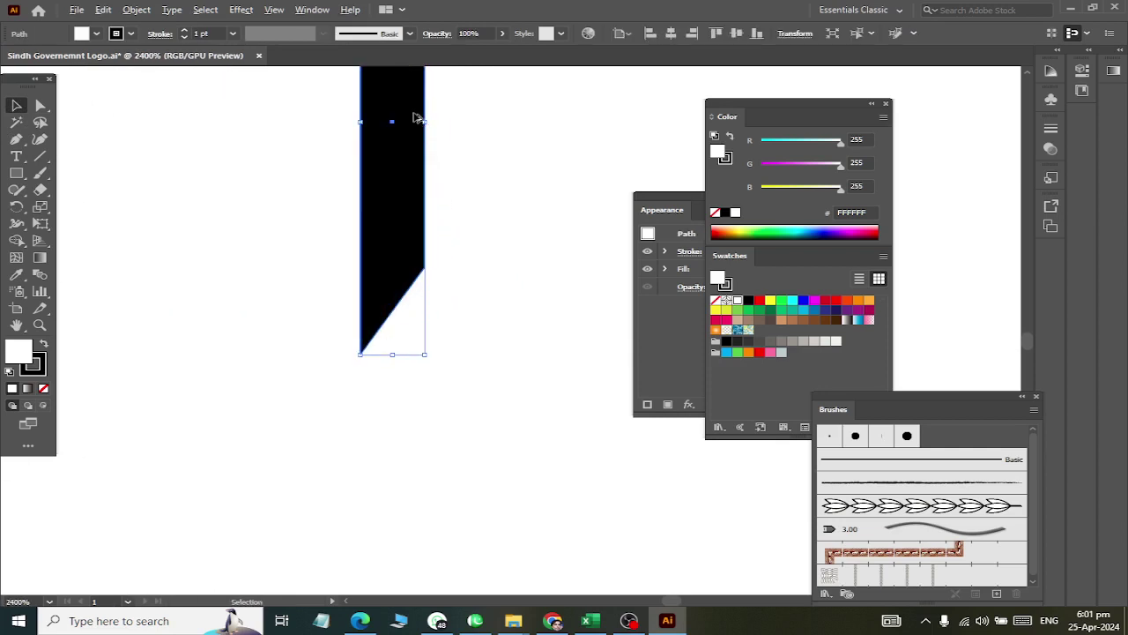
{"action": "left_click_drag", "start_coordinate": [427, 124], "coordinate": [399, 123]}
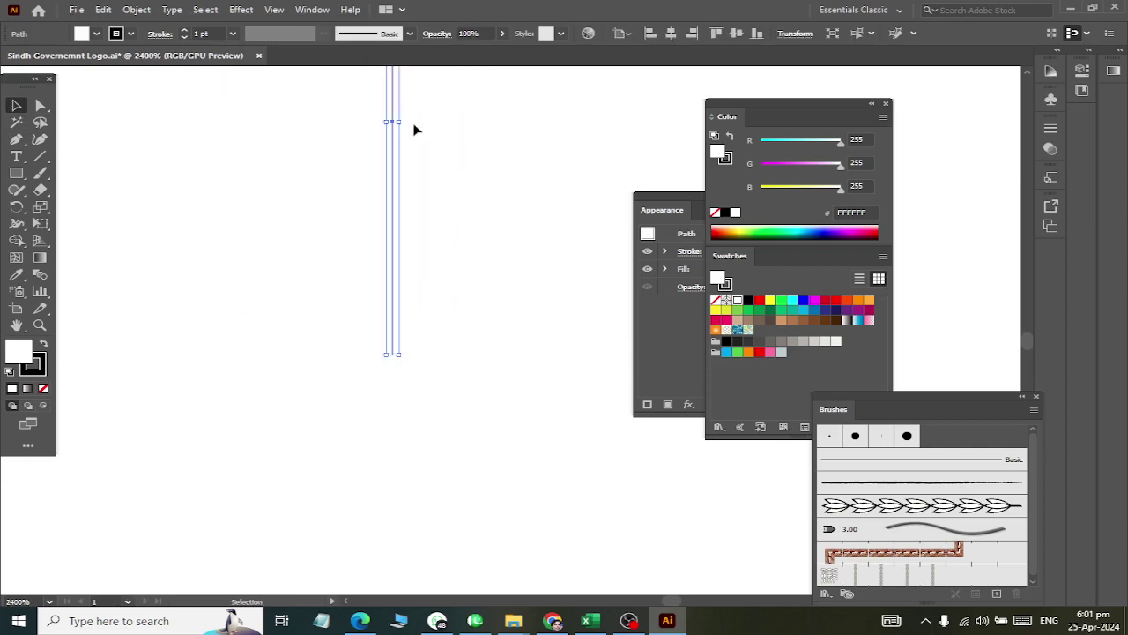
{"action": "key", "text": "ctrl+z"}
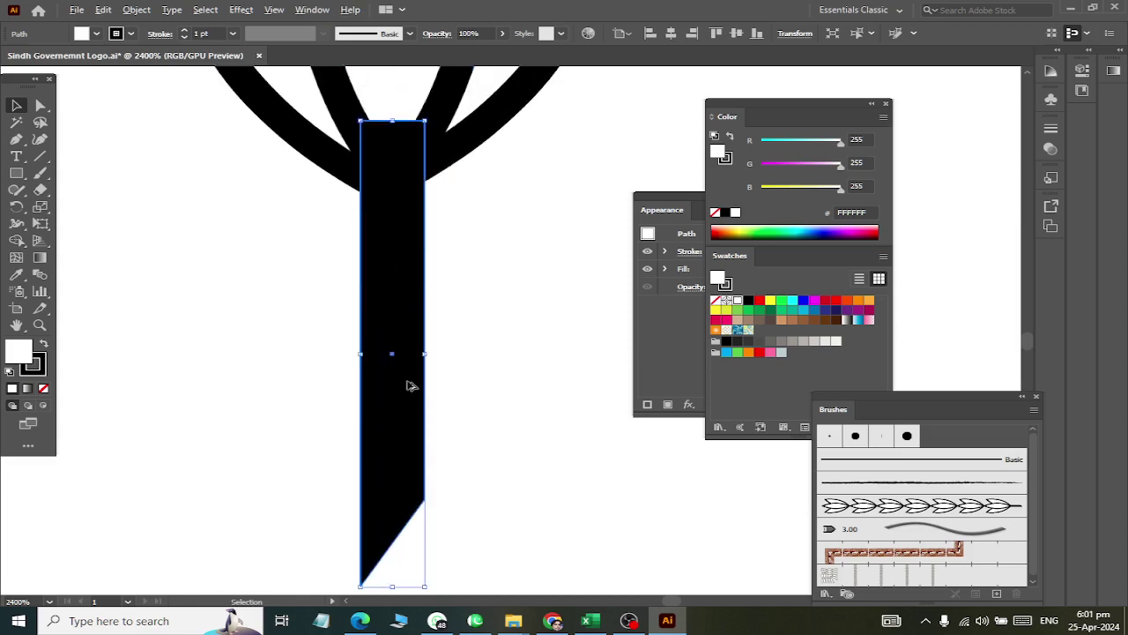
{"action": "scroll", "coordinate": [407, 386], "scroll_direction": "up", "scroll_amount": 5}
{"action": "left_click_drag", "start_coordinate": [390, 339], "coordinate": [390, 339]}
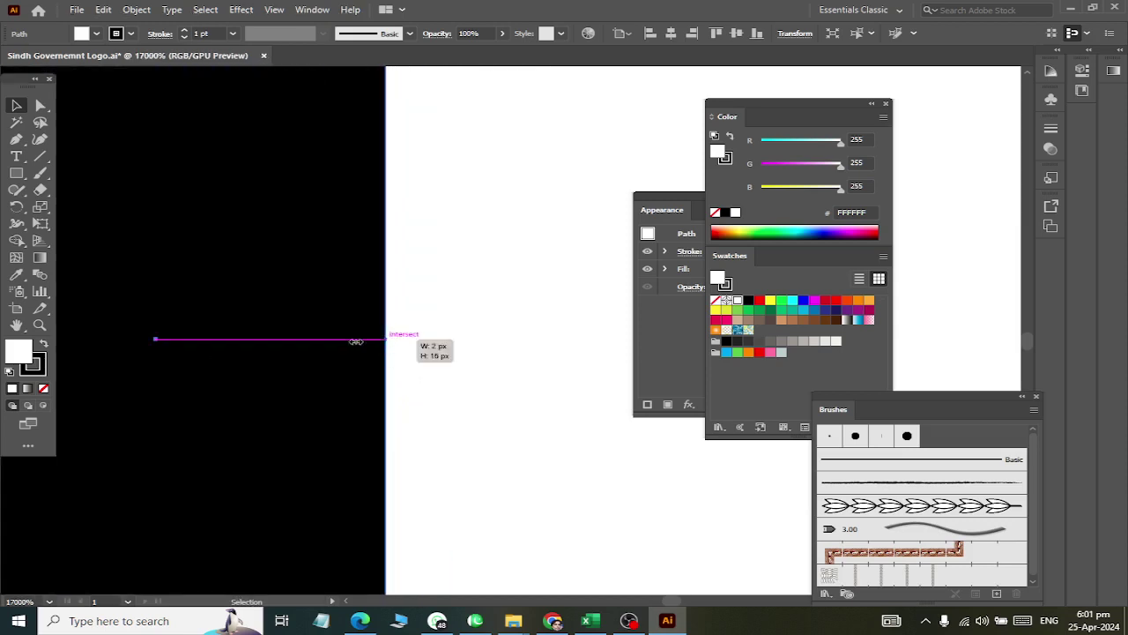
{"action": "scroll", "coordinate": [328, 360], "scroll_direction": "down", "scroll_amount": 4}
{"action": "scroll", "coordinate": [328, 358], "scroll_direction": "down", "scroll_amount": 3}
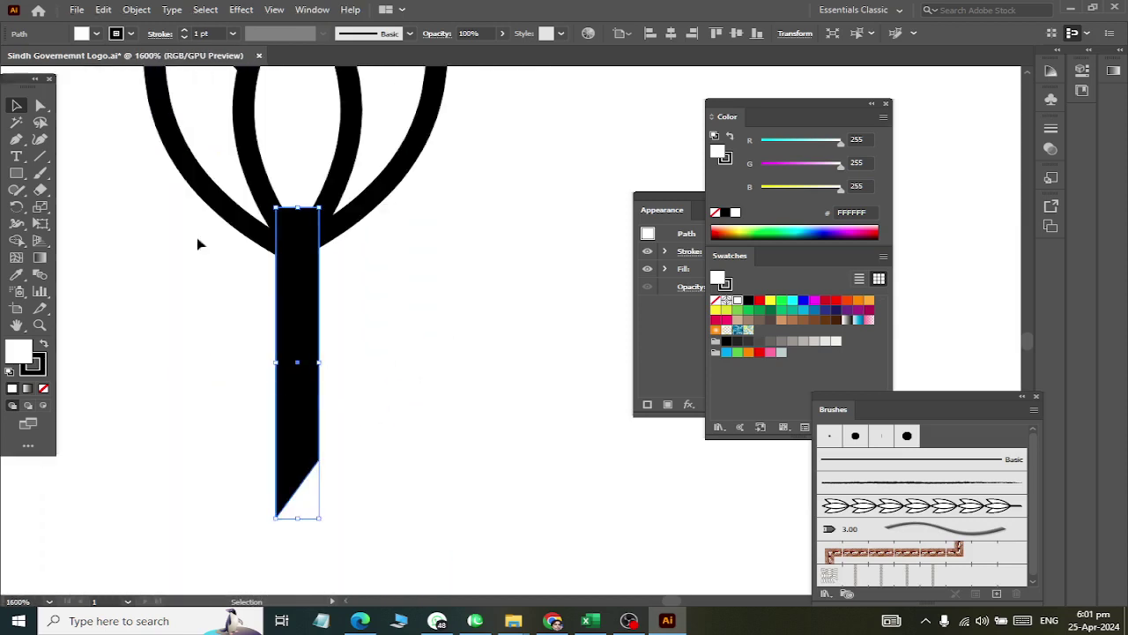
Step: Expand the stem's appearance from the Object menu, then delete the bar
{"action": "left_click", "coordinate": [137, 8]}
{"action": "left_click", "coordinate": [150, 192]}
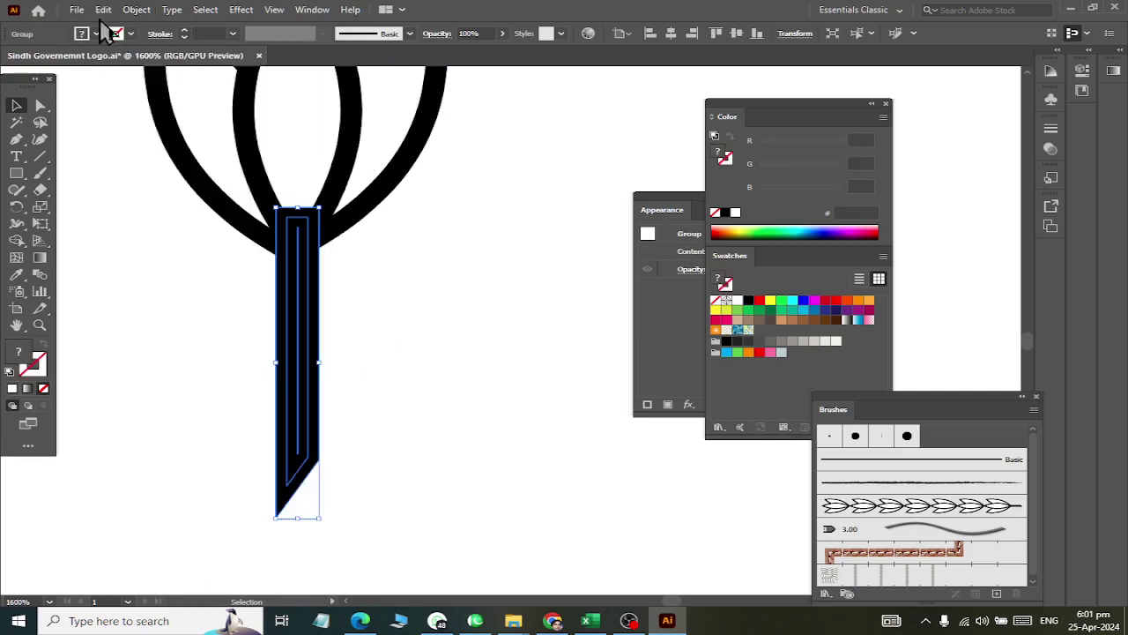
{"action": "left_click", "coordinate": [137, 9]}
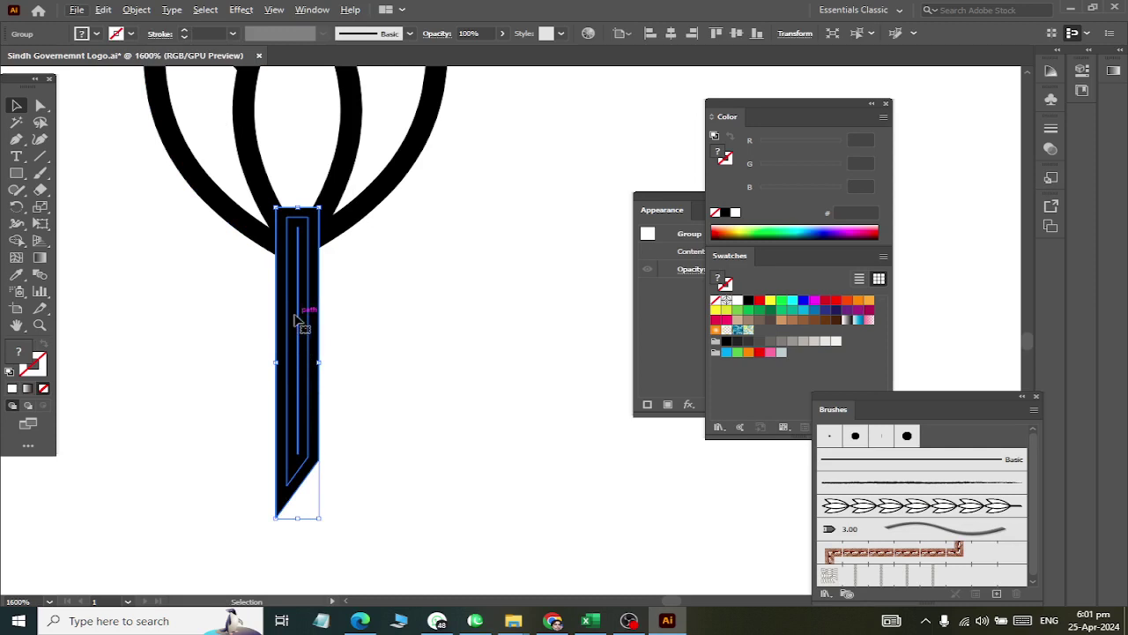
{"action": "key", "text": "Delete"}
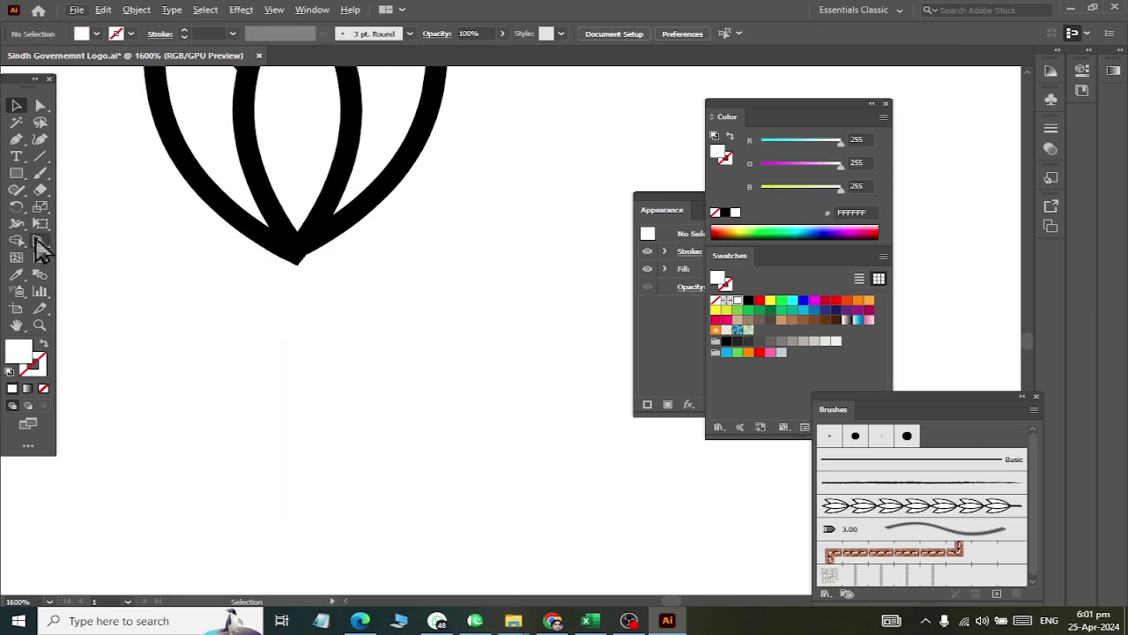
Step: Draw a tall thin rectangle below the tulip and fill it black
{"action": "left_click", "coordinate": [16, 173]}
{"action": "left_click_drag", "start_coordinate": [254, 343], "coordinate": [278, 577]}
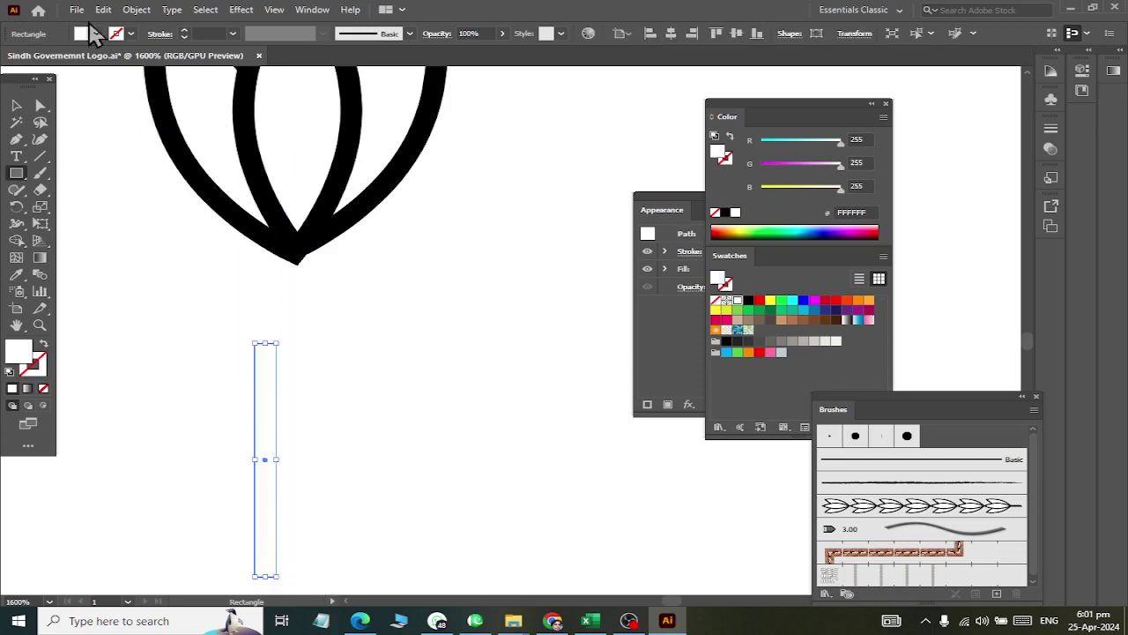
{"action": "left_click", "coordinate": [16, 105]}
{"action": "left_click_drag", "start_coordinate": [202, 363], "coordinate": [218, 388]}
{"action": "left_click", "coordinate": [265, 405]}
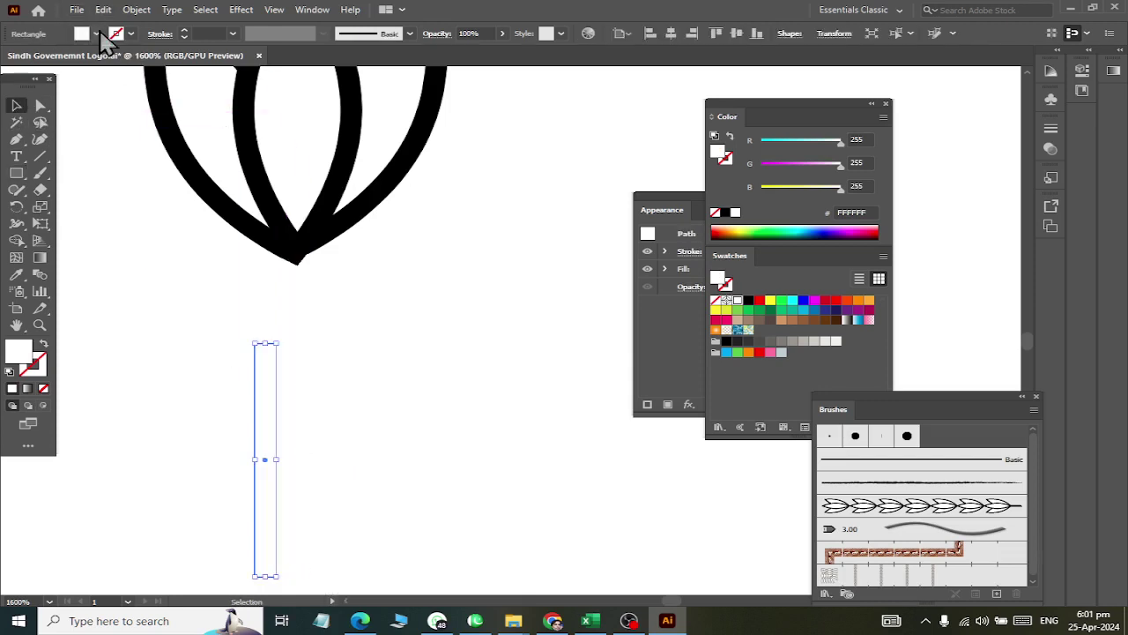
{"action": "left_click", "coordinate": [92, 34]}
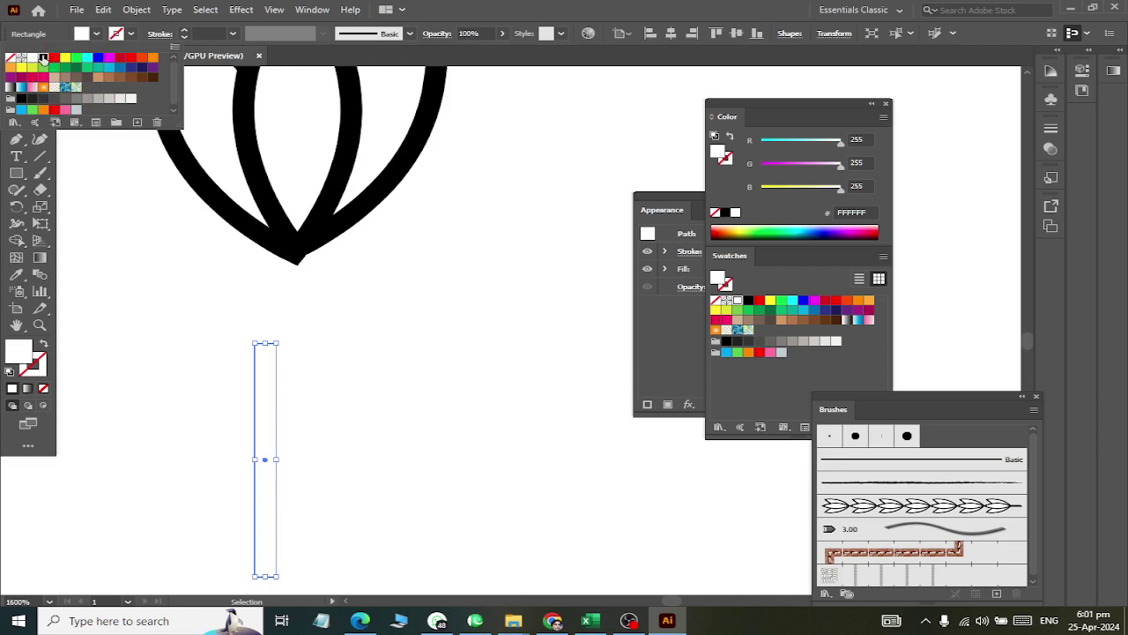
{"action": "left_click", "coordinate": [43, 57]}
{"action": "left_click", "coordinate": [40, 104]}
Step: Slant the bar's bottom by nudging its bottom-right anchor with the arrow keys
{"action": "left_click", "coordinate": [321, 423]}
{"action": "scroll", "coordinate": [313, 458], "scroll_direction": "up", "scroll_amount": 3}
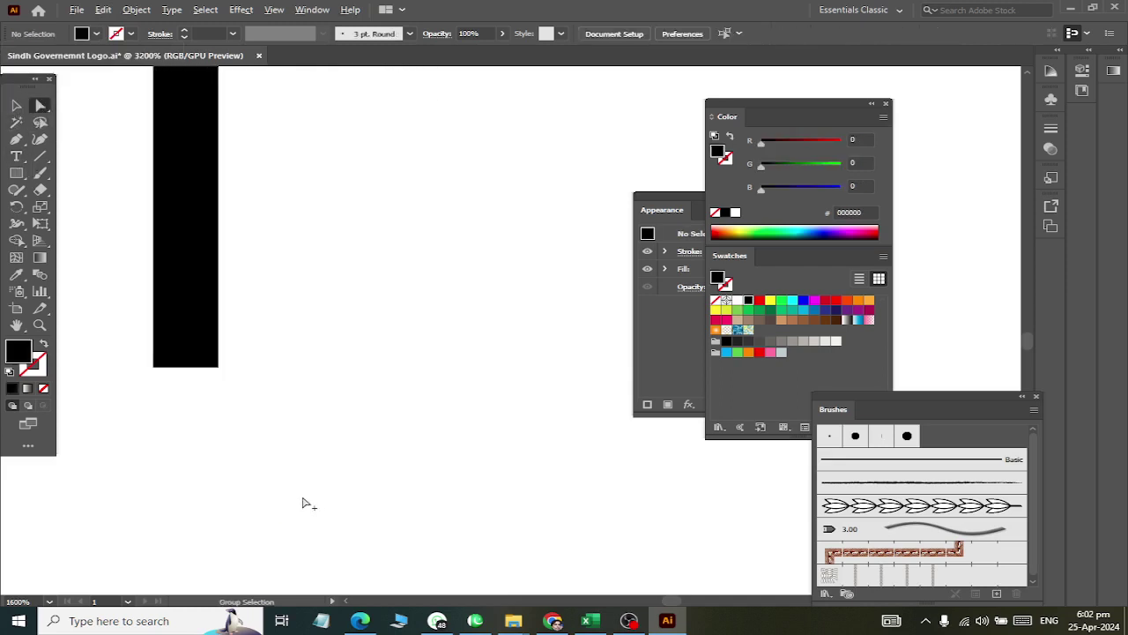
{"action": "scroll", "coordinate": [305, 501], "scroll_direction": "up", "scroll_amount": 2}
{"action": "left_click", "coordinate": [184, 308]}
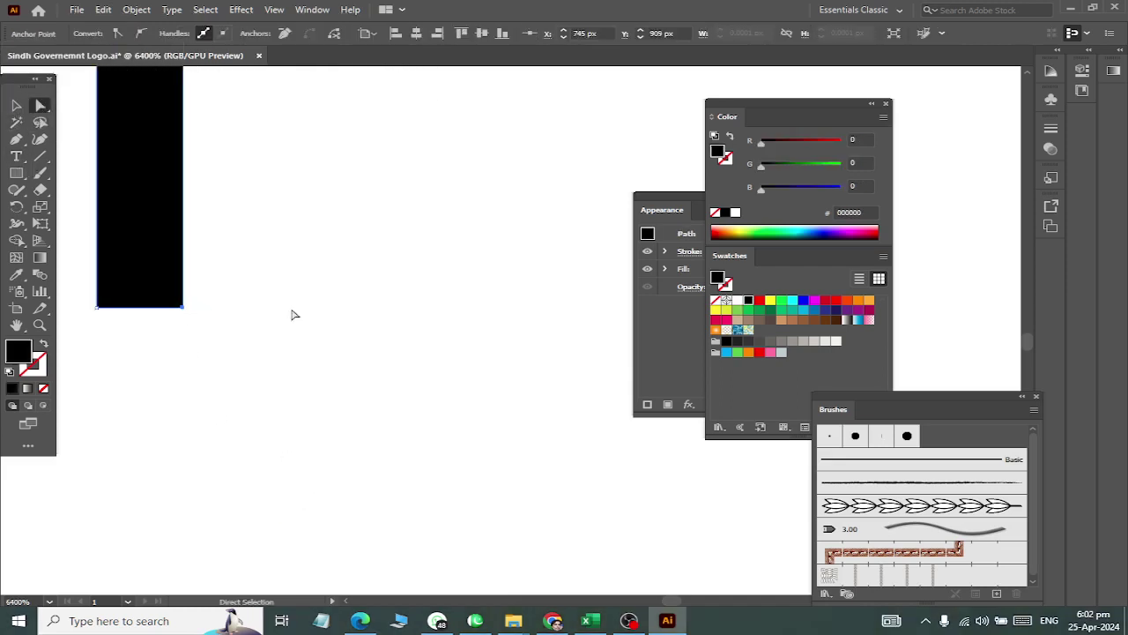
{"action": "key", "text": "Up"}
{"action": "key", "text": "Up"}
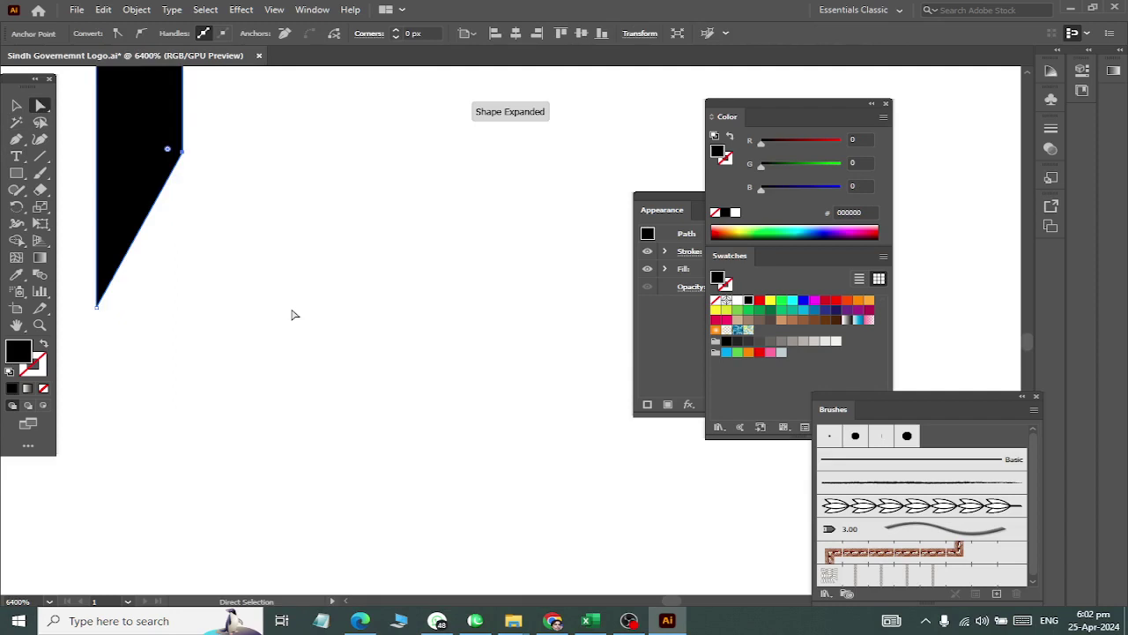
{"action": "key", "text": "Down"}
{"action": "scroll", "coordinate": [293, 316], "scroll_direction": "down", "scroll_amount": 6}
Step: Centre the black stem bar horizontally under the tulip's middle petal
{"action": "left_click", "coordinate": [16, 105]}
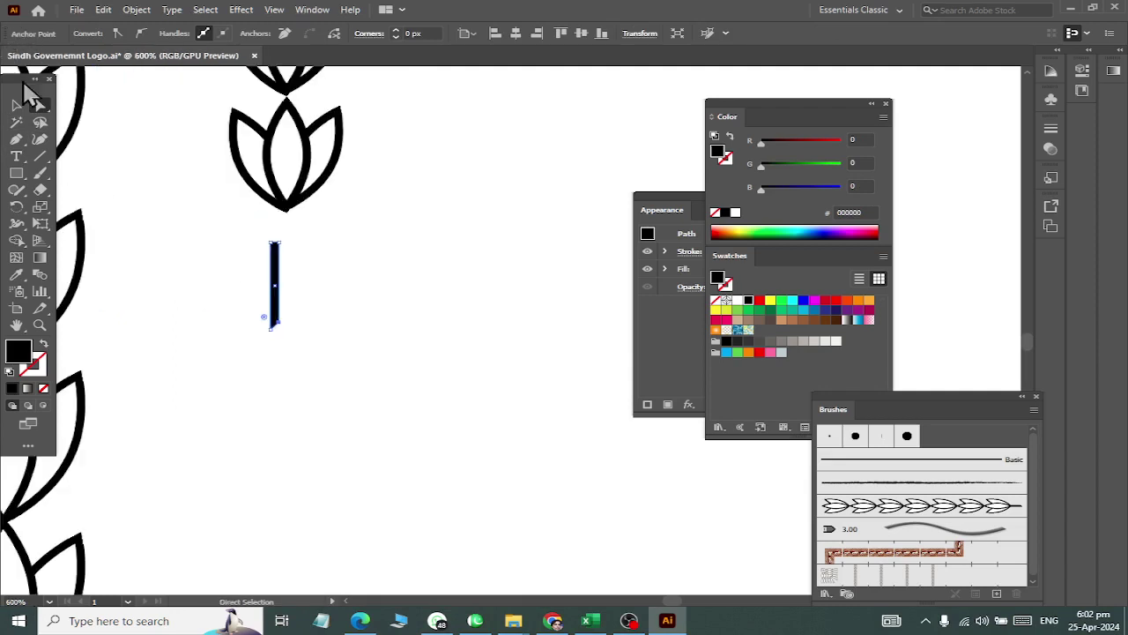
{"action": "left_click", "coordinate": [161, 204]}
{"action": "left_click", "coordinate": [273, 287]}
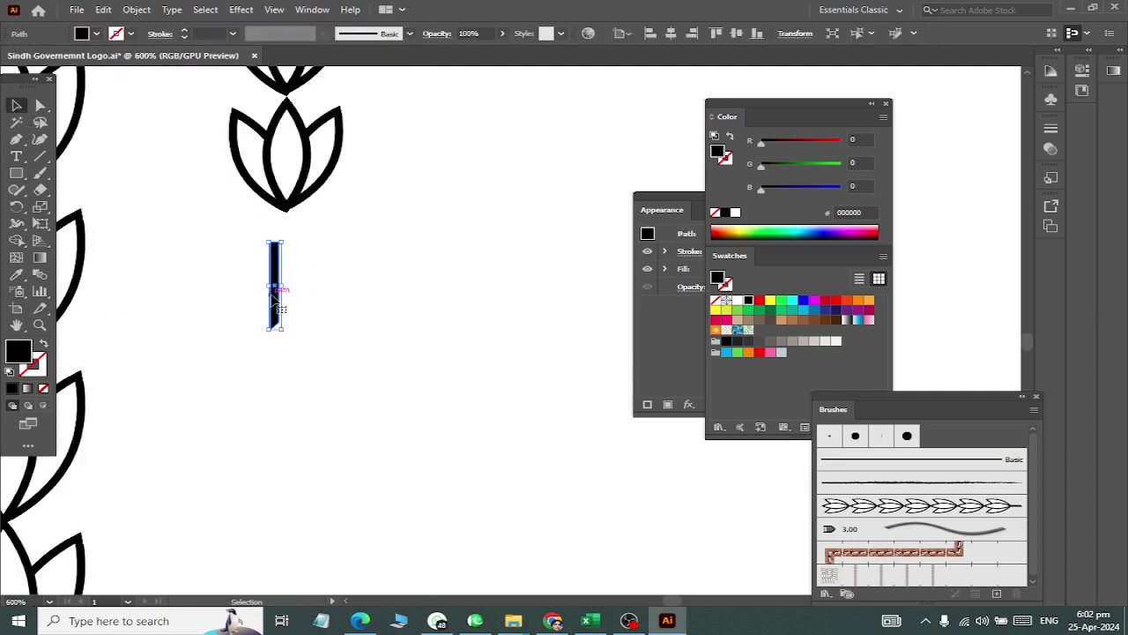
{"action": "left_click_drag", "start_coordinate": [132, 122], "coordinate": [374, 224]}
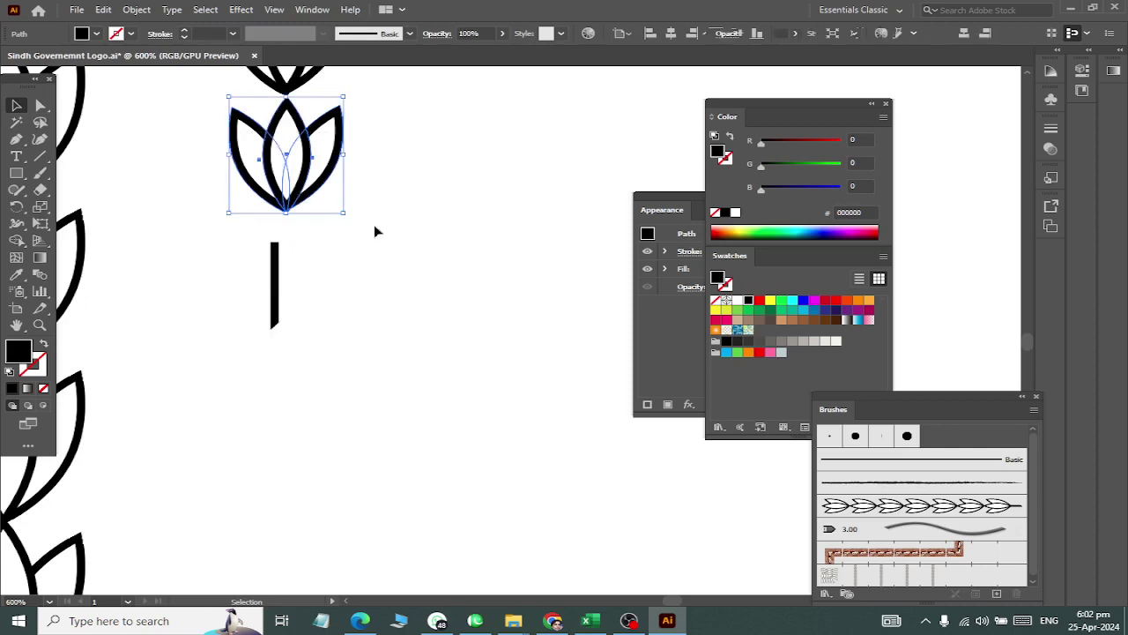
{"action": "left_click", "coordinate": [274, 295], "text": "shift"}
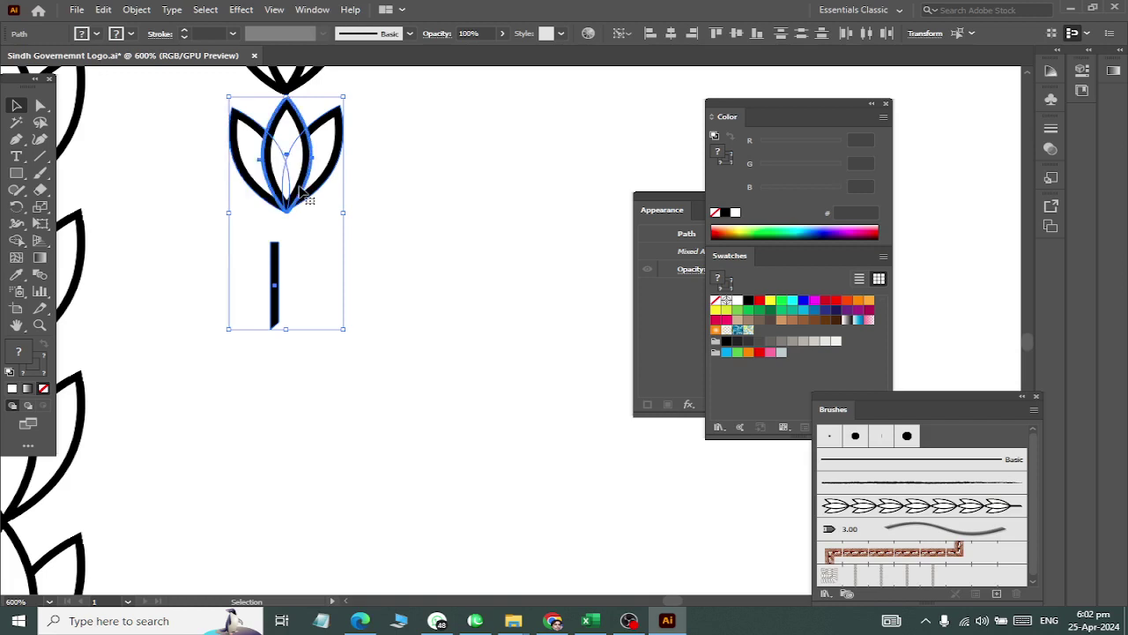
{"action": "left_click", "coordinate": [671, 33]}
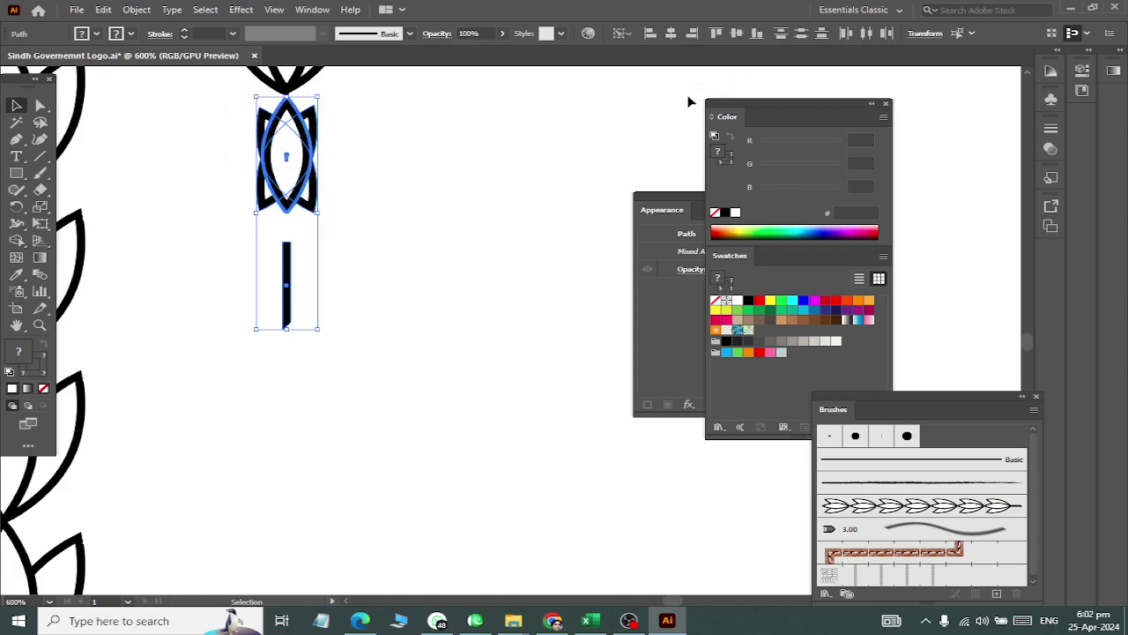
{"action": "key", "text": "ctrl+z"}
{"action": "left_click", "coordinate": [390, 252]}
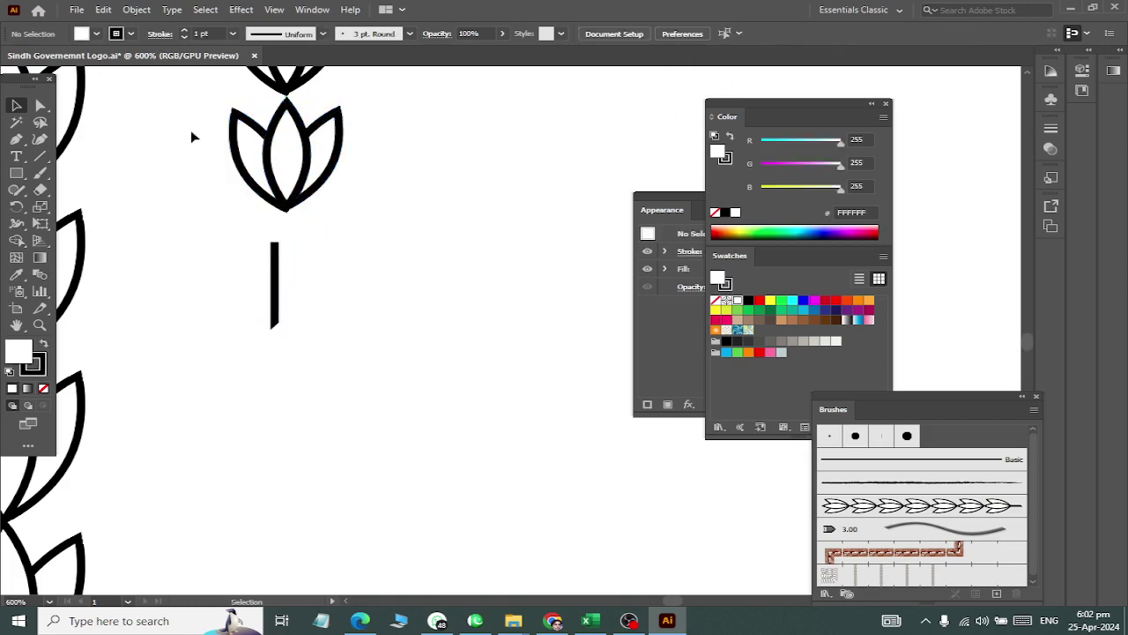
{"action": "left_click", "coordinate": [275, 138]}
{"action": "left_click", "coordinate": [276, 299], "text": "shift"}
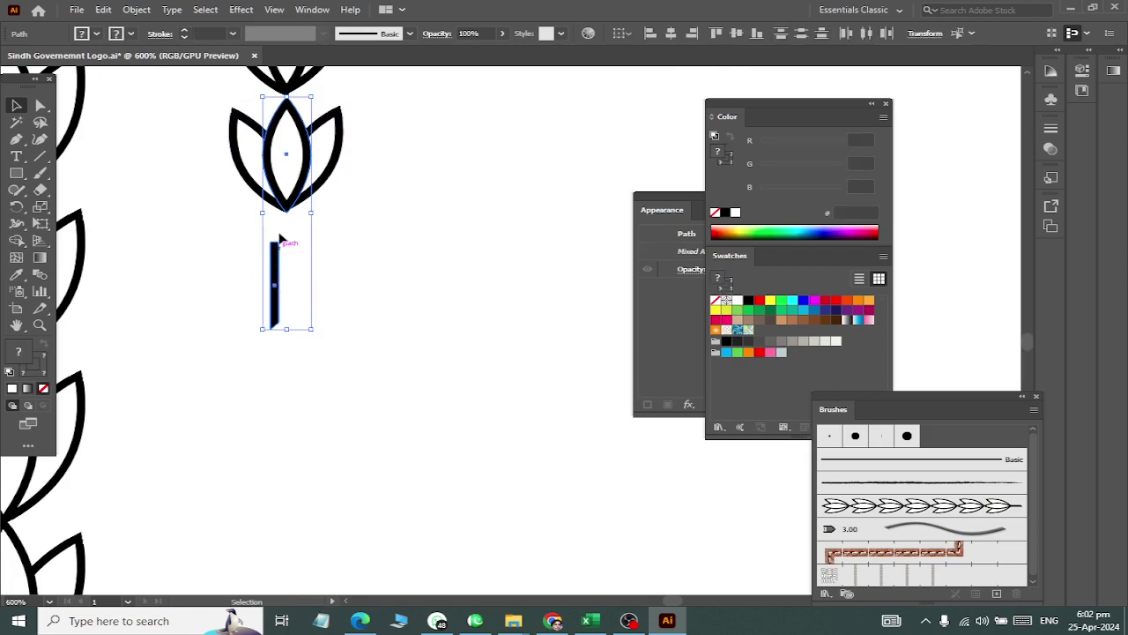
{"action": "left_click", "coordinate": [674, 33]}
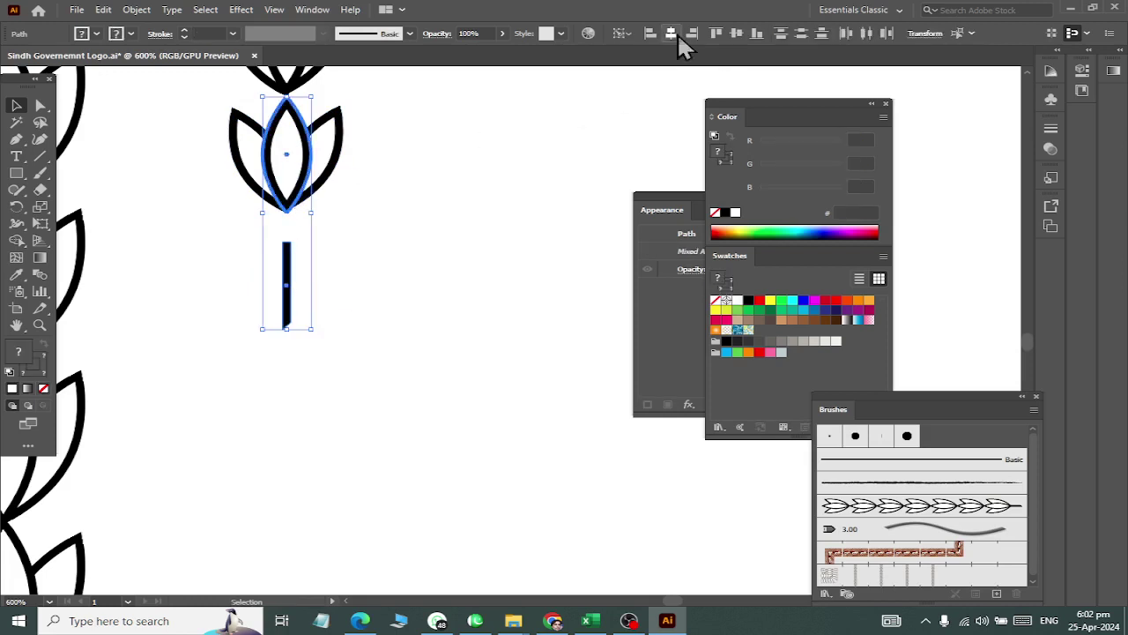
Step: Raise the stem to meet the lowest bud and send it behind the petals
{"action": "left_click", "coordinate": [309, 285]}
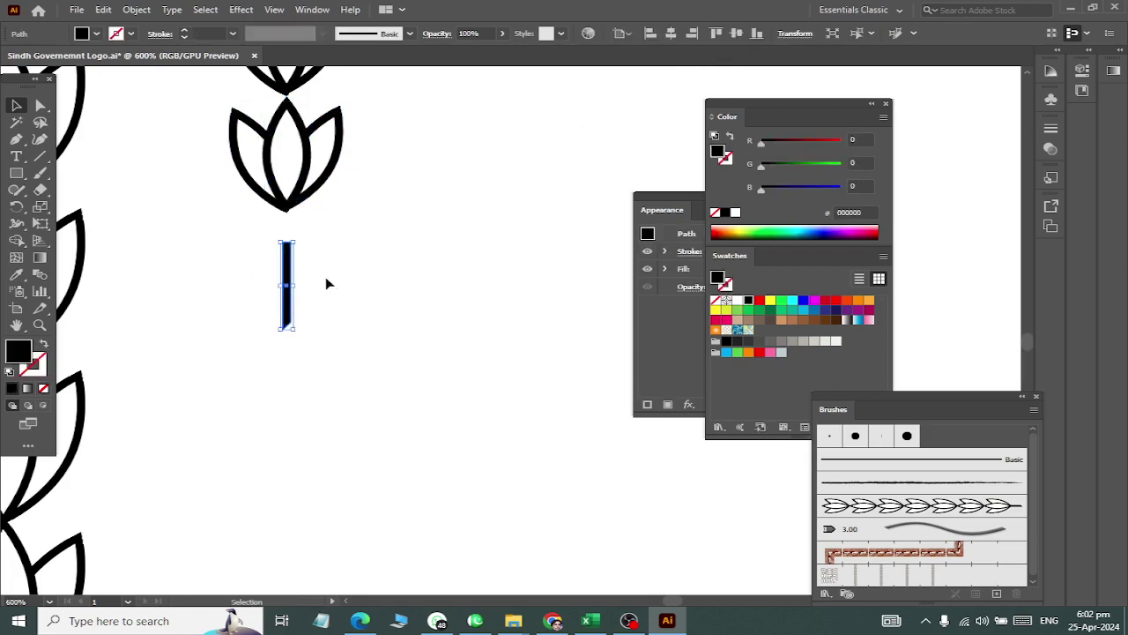
{"action": "key", "text": "Up"}
{"action": "key", "text": "Up"}
{"action": "key", "text": "Up"}
{"action": "key", "text": "Up"}
{"action": "key", "text": "Up"}
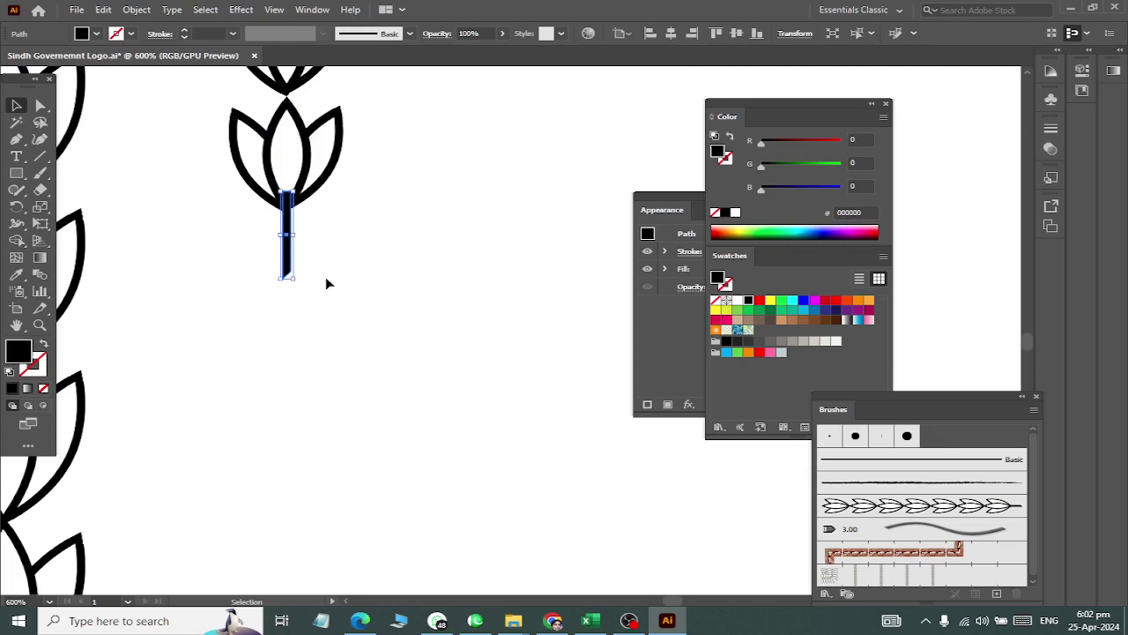
{"action": "right_click", "coordinate": [285, 237]}
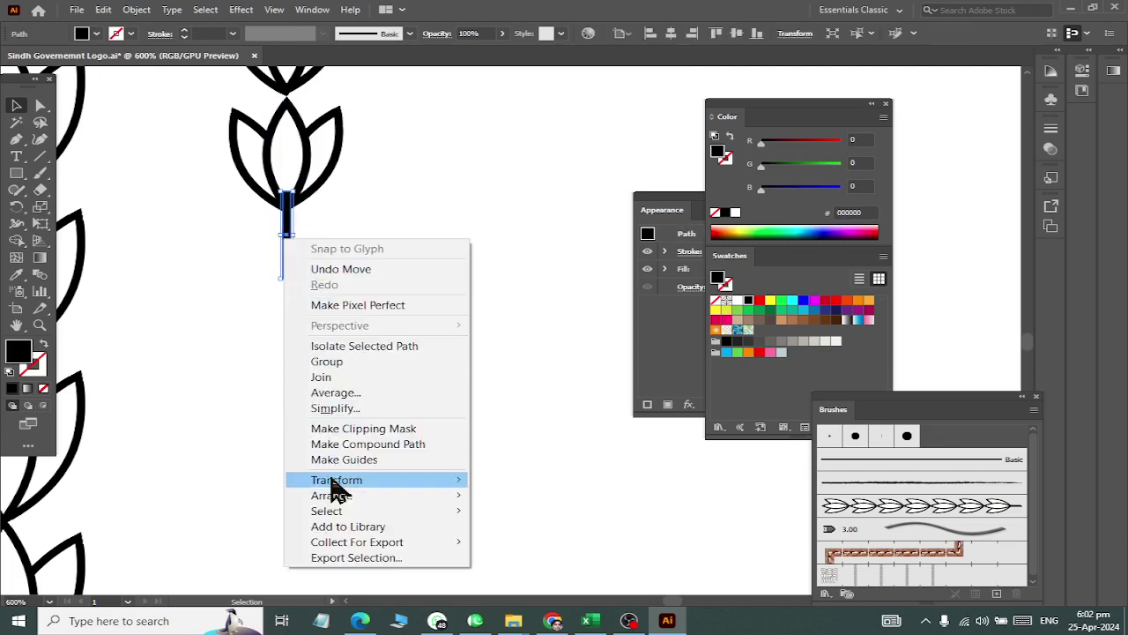
{"action": "left_click", "coordinate": [529, 467]}
{"action": "left_click", "coordinate": [488, 397]}
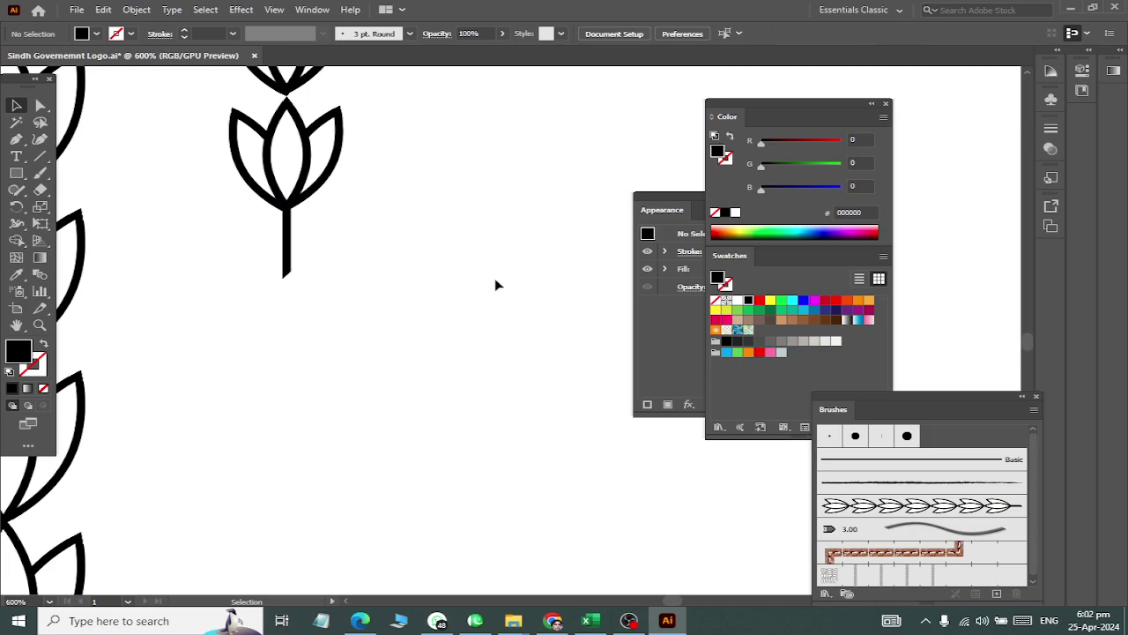
{"action": "scroll", "coordinate": [495, 285], "scroll_direction": "down", "scroll_amount": 1}
{"action": "scroll", "coordinate": [476, 274], "scroll_direction": "down", "scroll_amount": 3}
{"action": "scroll", "coordinate": [500, 268], "scroll_direction": "up", "scroll_amount": 2}
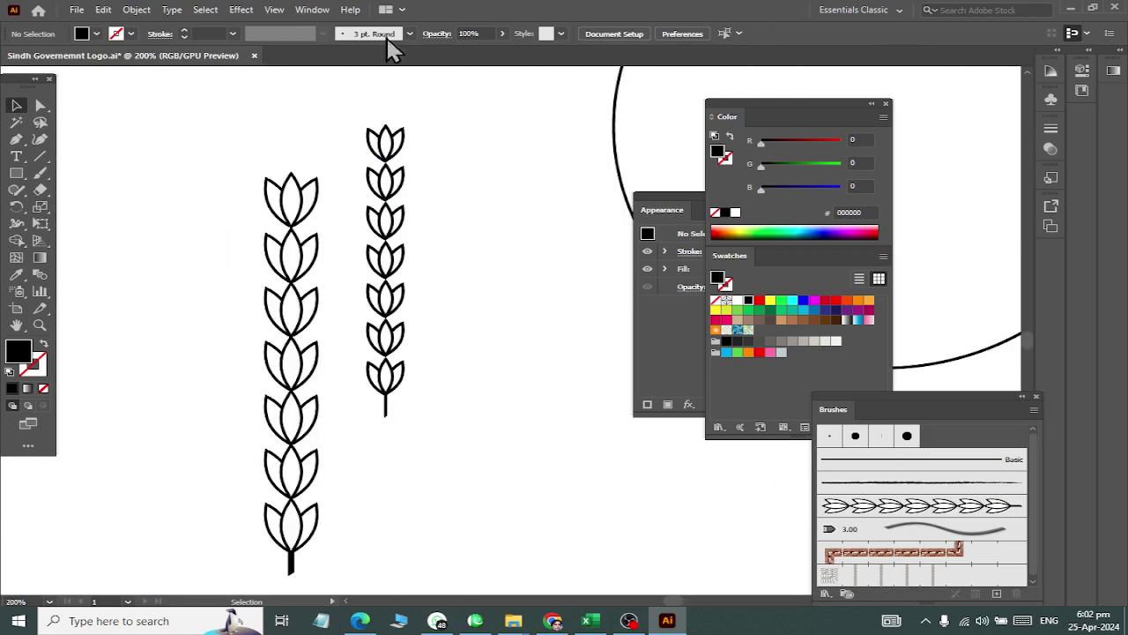
Step: Move and enlarge the Brushes panel, then drag the smaller wheat stalk into it
{"action": "left_click", "coordinate": [314, 10]}
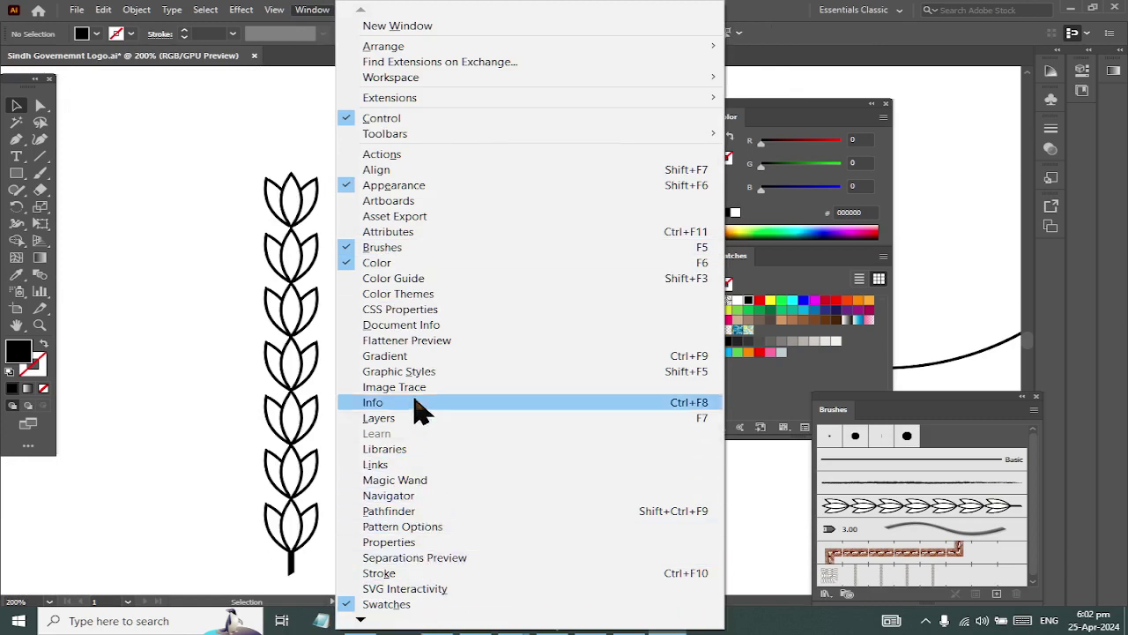
{"action": "left_click", "coordinate": [905, 423]}
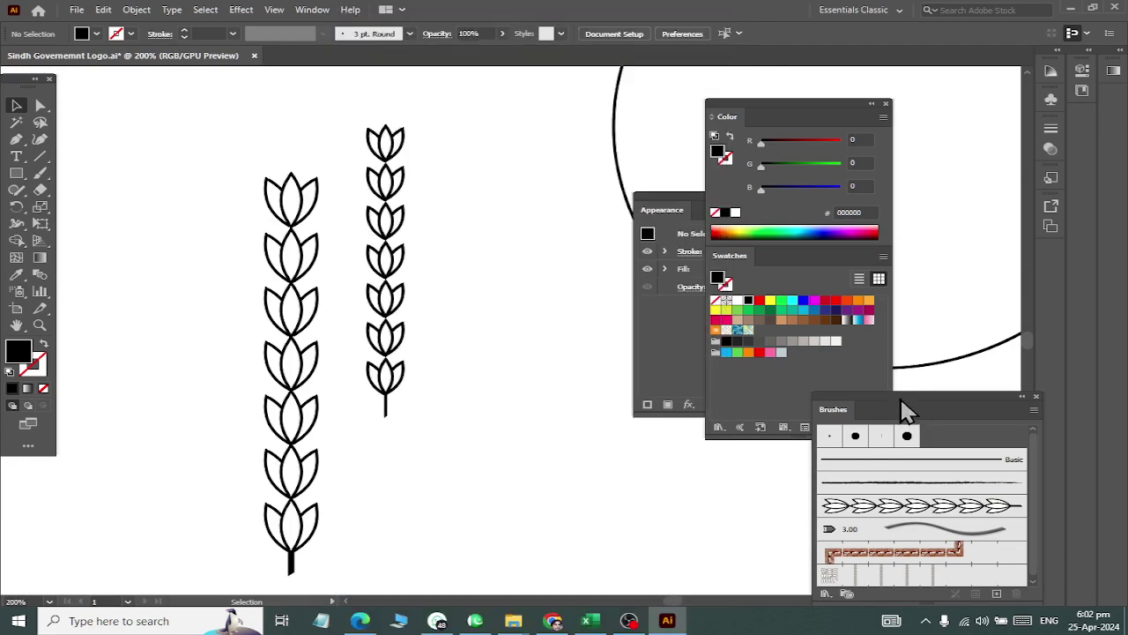
{"action": "left_click_drag", "start_coordinate": [901, 409], "coordinate": [854, 266]}
{"action": "left_click_drag", "start_coordinate": [851, 462], "coordinate": [846, 582]}
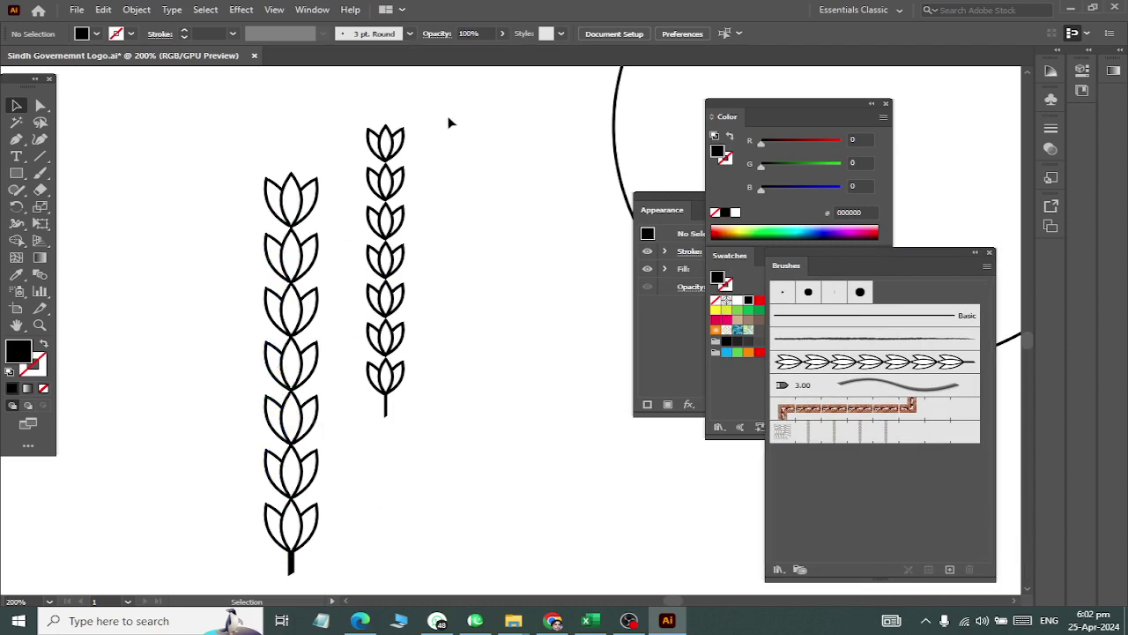
{"action": "left_click_drag", "start_coordinate": [448, 124], "coordinate": [352, 429]}
{"action": "left_click_drag", "start_coordinate": [388, 339], "coordinate": [868, 471]}
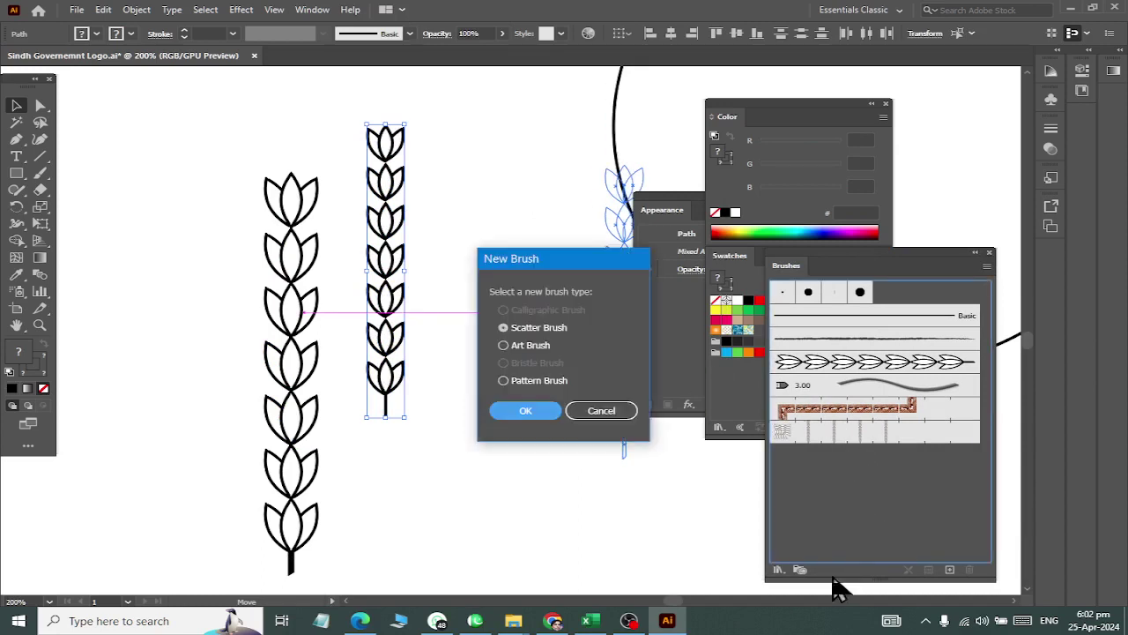
Step: Make Art Brush 1 from the stalk, scaling proportionately and flipped along and across
{"action": "left_click", "coordinate": [538, 347]}
{"action": "left_click", "coordinate": [537, 416]}
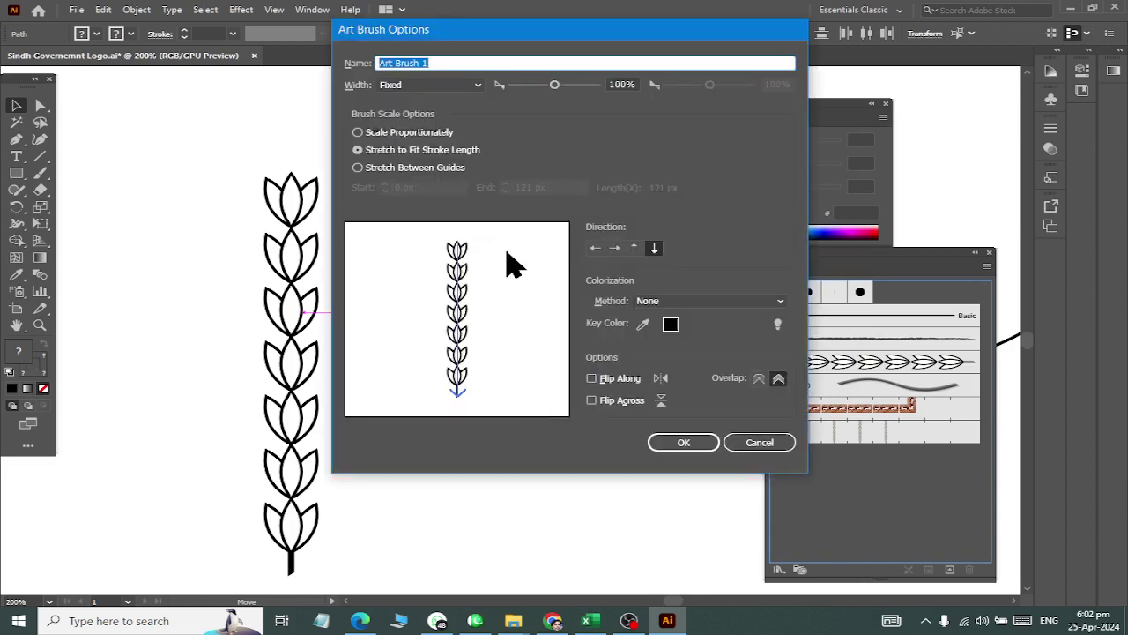
{"action": "left_click", "coordinate": [402, 167]}
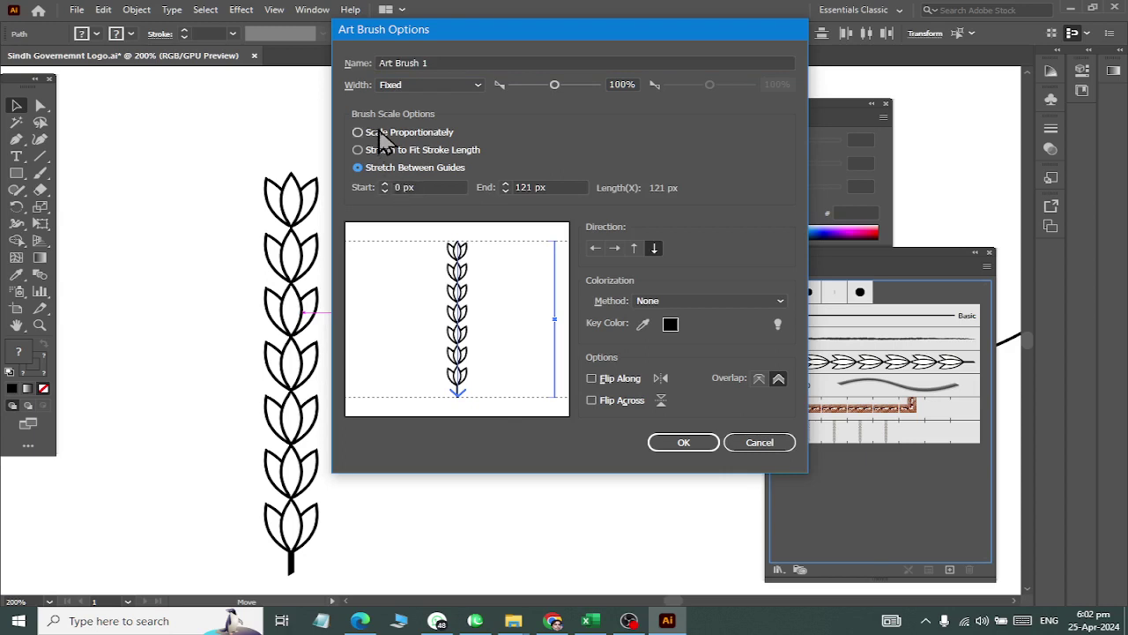
{"action": "left_click", "coordinate": [384, 133]}
{"action": "left_click", "coordinate": [614, 401]}
{"action": "left_click", "coordinate": [617, 378]}
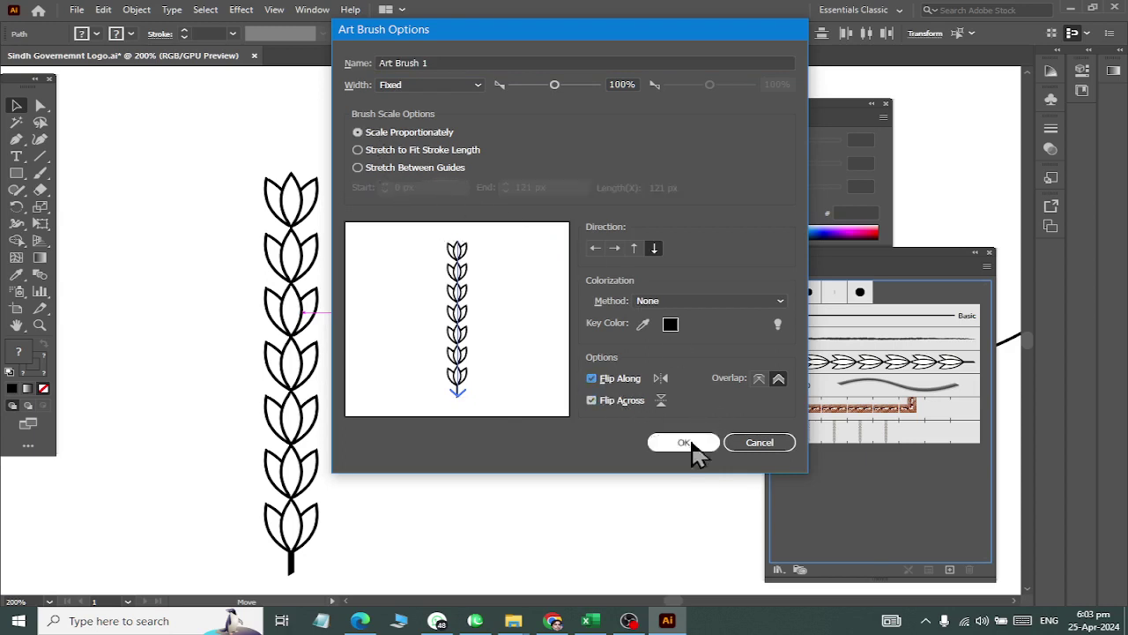
{"action": "left_click", "coordinate": [684, 443]}
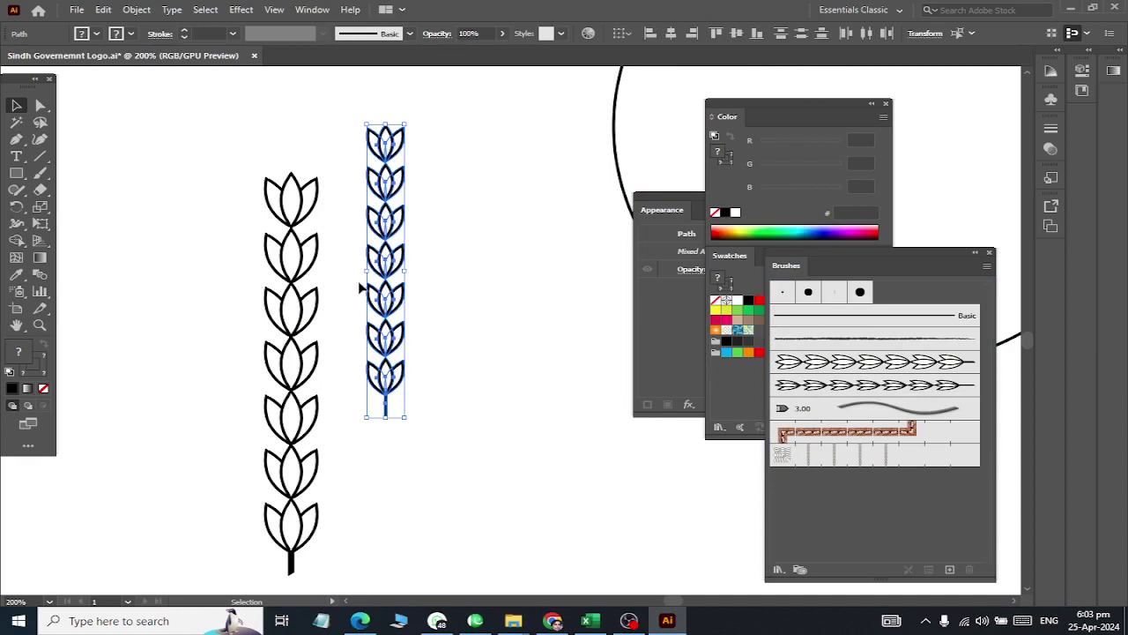
{"action": "scroll", "coordinate": [388, 282], "scroll_direction": "down", "scroll_amount": 5}
{"action": "scroll", "coordinate": [350, 256], "scroll_direction": "up", "scroll_amount": 2}
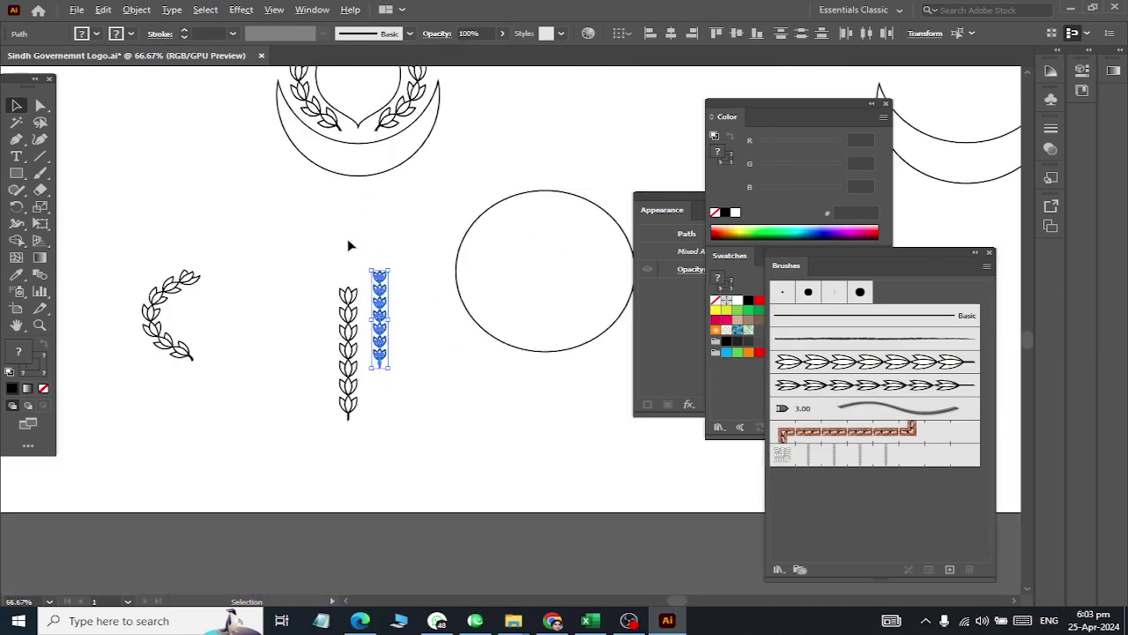
{"action": "left_click", "coordinate": [183, 298]}
{"action": "left_click", "coordinate": [801, 388]}
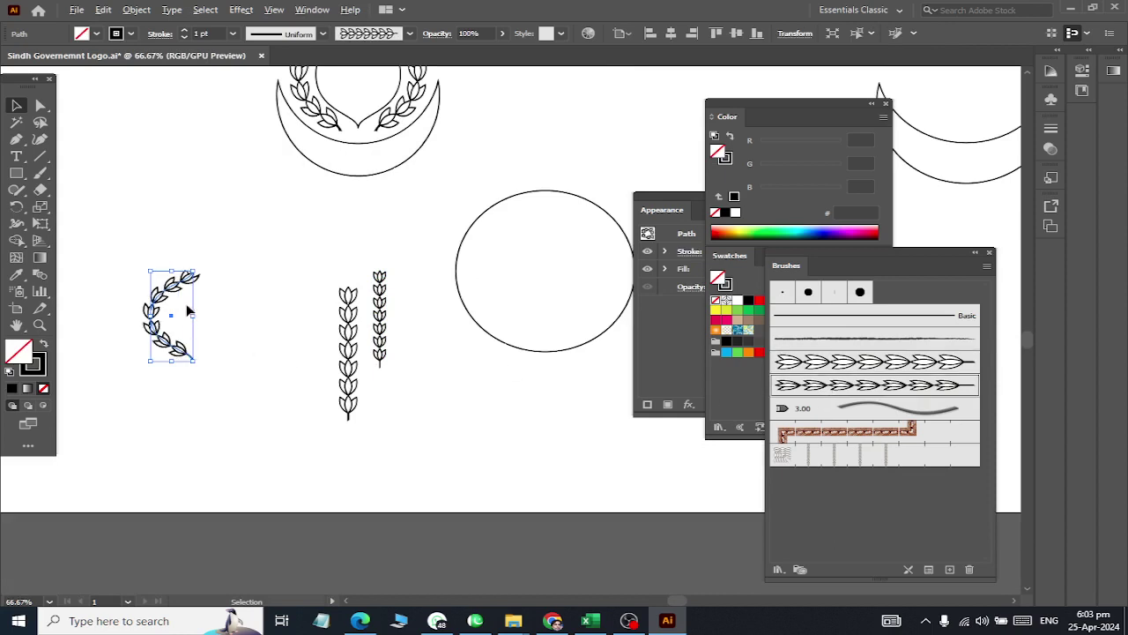
{"action": "scroll", "coordinate": [188, 310], "scroll_direction": "up", "scroll_amount": 3}
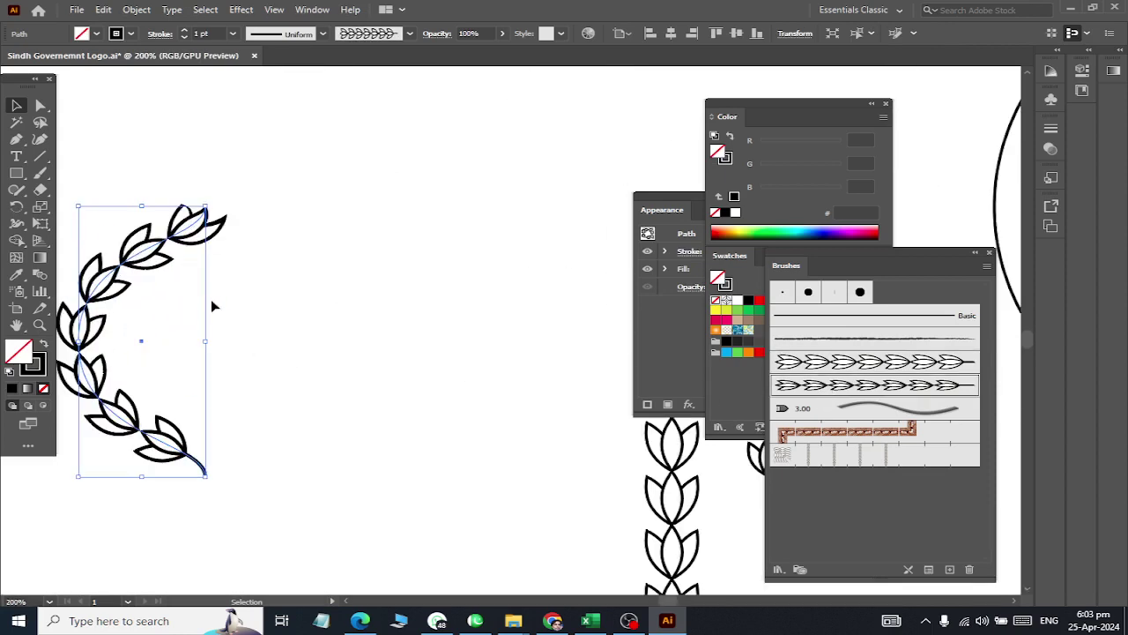
{"action": "left_click", "coordinate": [257, 269]}
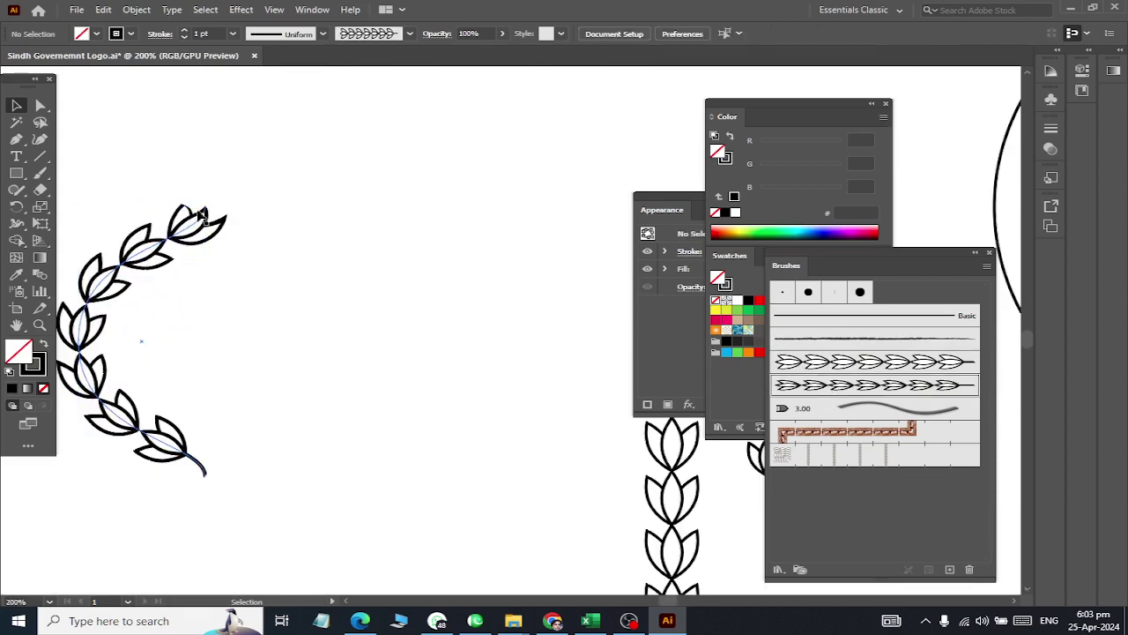
{"action": "scroll", "coordinate": [201, 215], "scroll_direction": "up", "scroll_amount": 5}
{"action": "scroll", "coordinate": [200, 216], "scroll_direction": "down", "scroll_amount": 2}
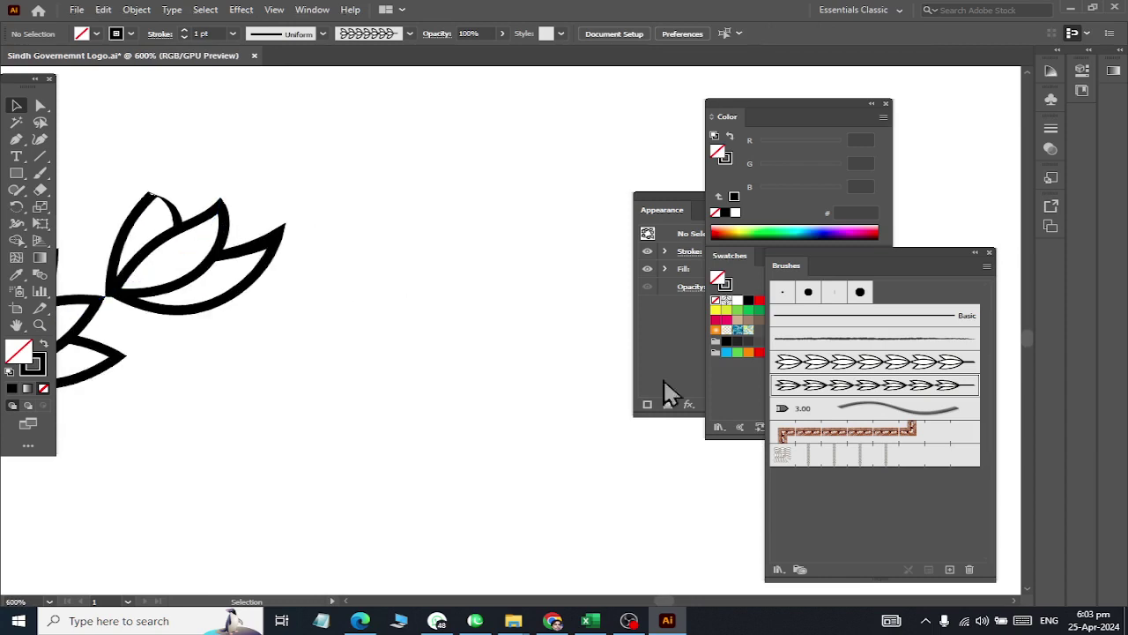
Step: Set the leaf art brush width to 164%, leaving existing strokes unchanged
{"action": "double_click", "coordinate": [811, 386]}
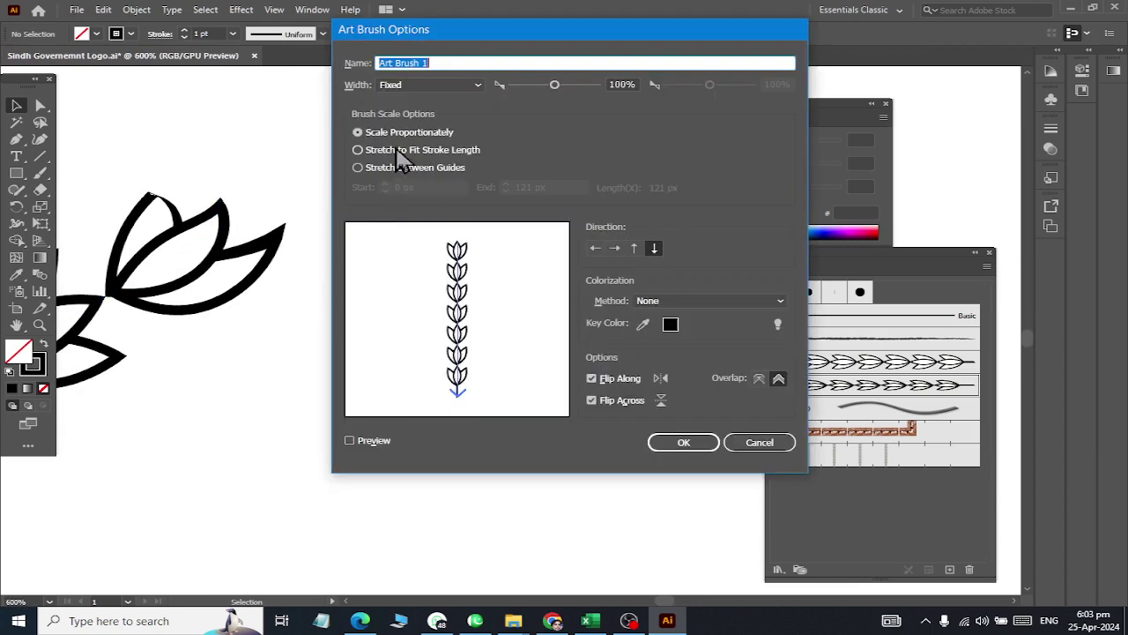
{"action": "left_click", "coordinate": [565, 84]}
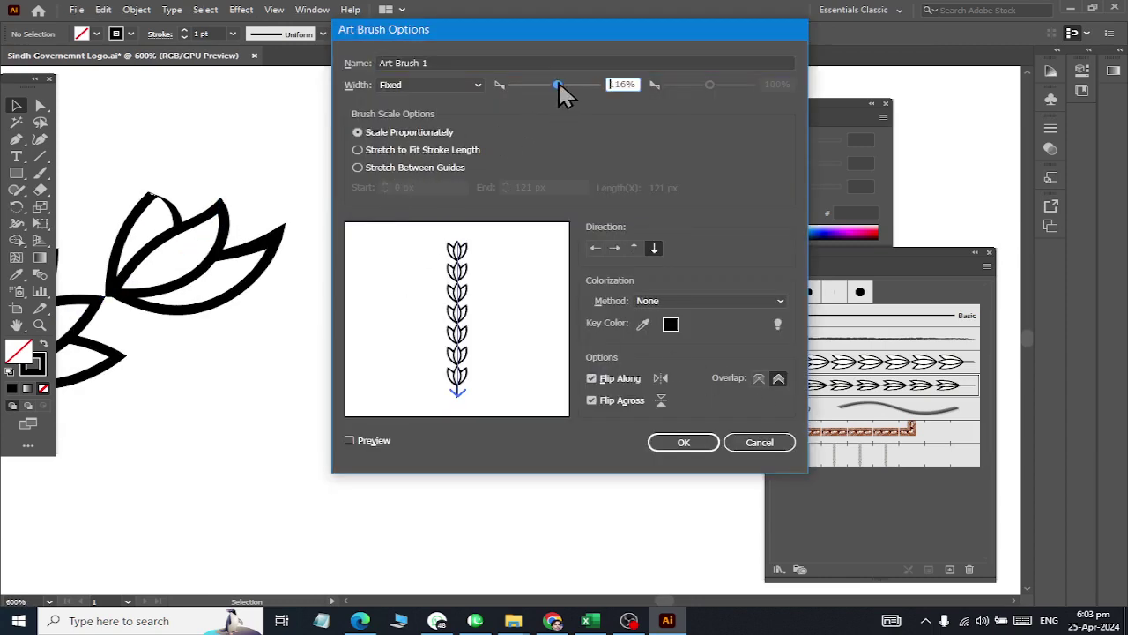
{"action": "left_click", "coordinate": [678, 442]}
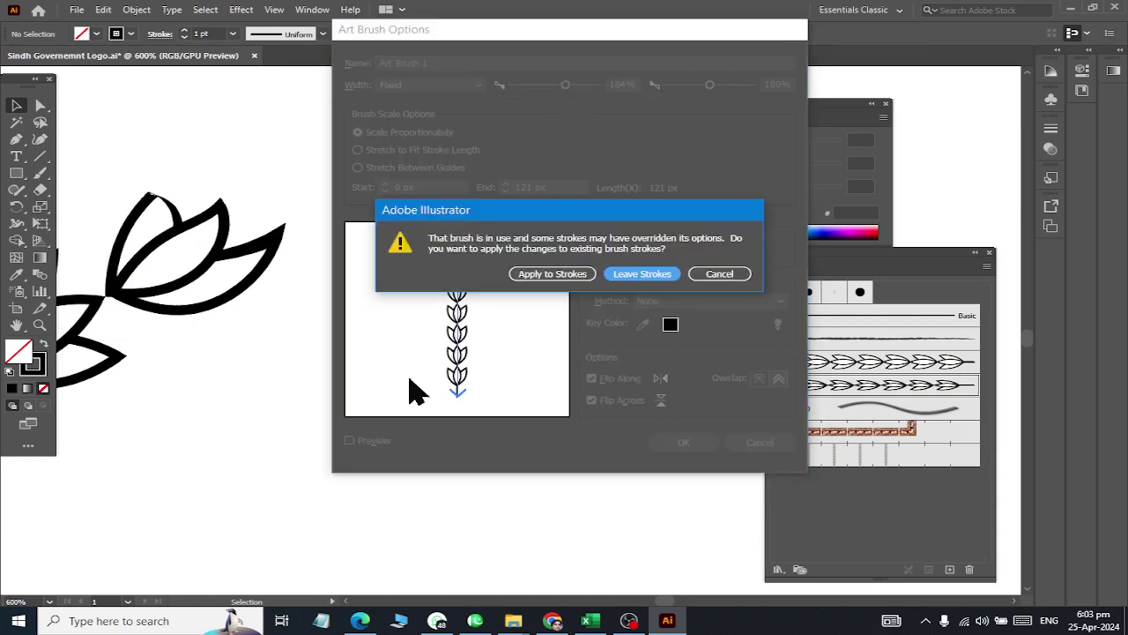
{"action": "left_click", "coordinate": [608, 273]}
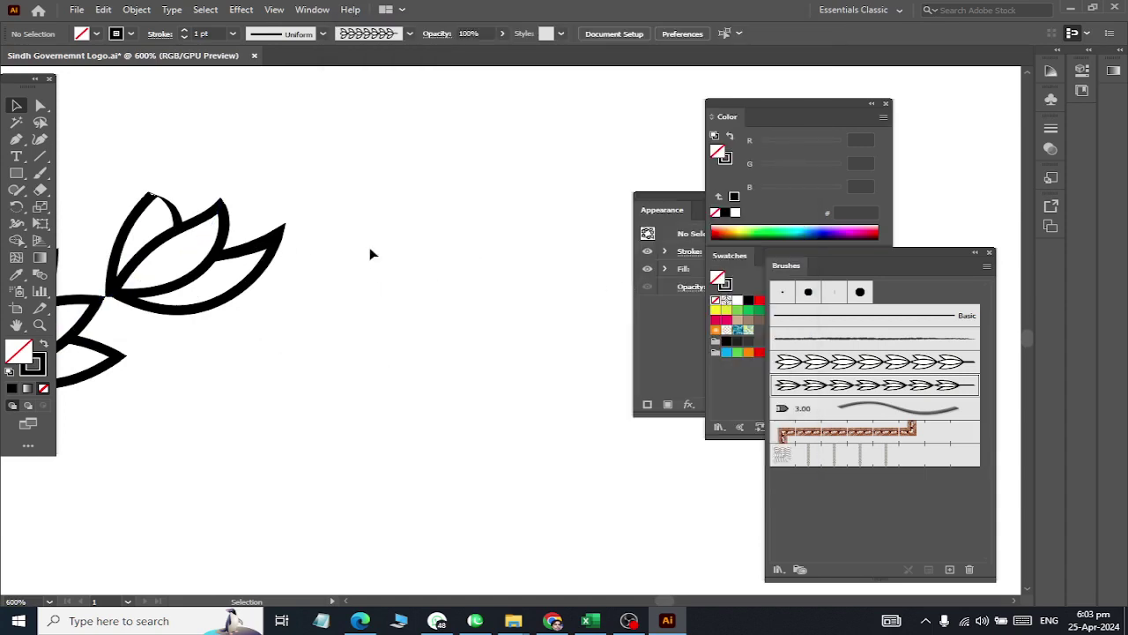
Step: Try the widened brush on the wreath, then undo to keep the original smaller leaves
{"action": "left_click", "coordinate": [106, 225]}
{"action": "left_click", "coordinate": [907, 392]}
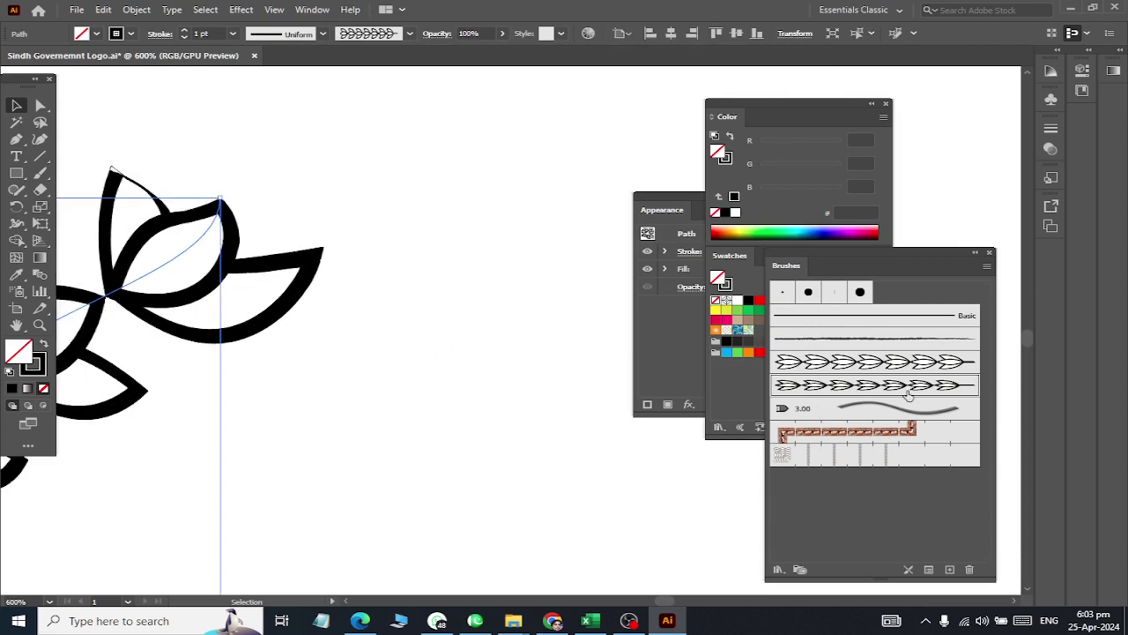
{"action": "left_click", "coordinate": [351, 396]}
{"action": "scroll", "coordinate": [327, 383], "scroll_direction": "down", "scroll_amount": 4, "text": "alt"}
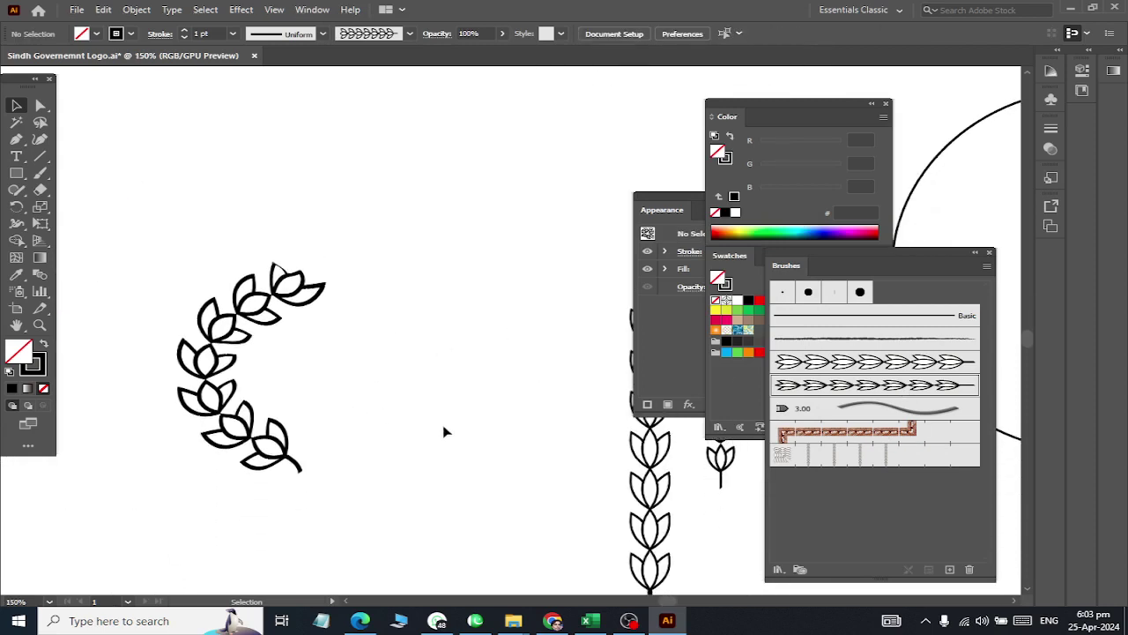
{"action": "key", "text": "ctrl+z"}
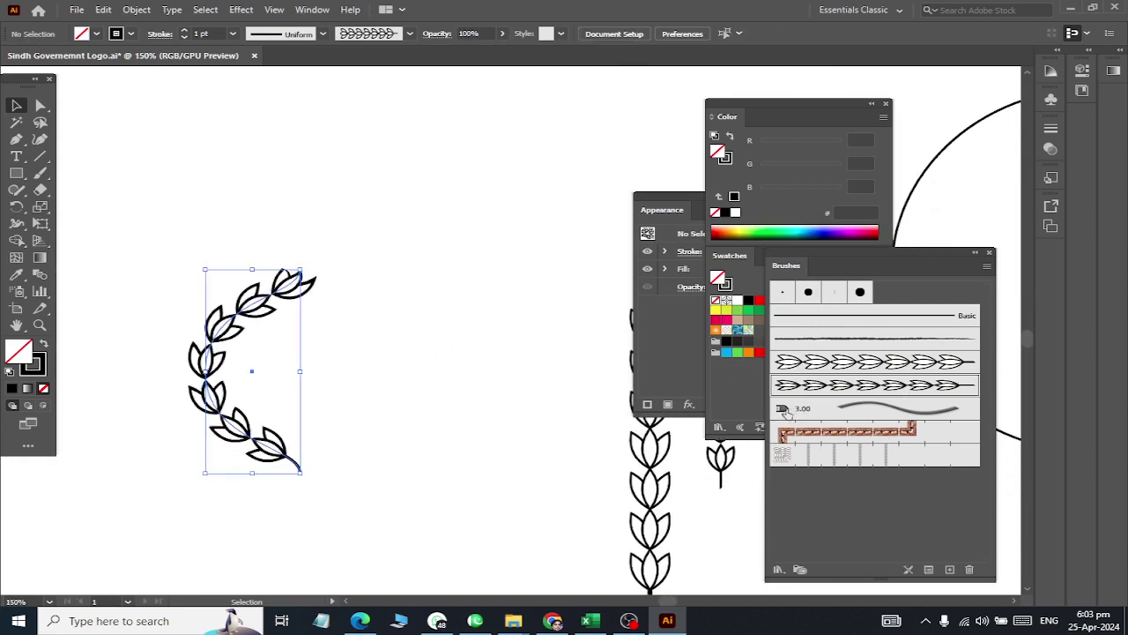
{"action": "key", "text": "ctrl+z"}
{"action": "key", "text": "ctrl+z"}
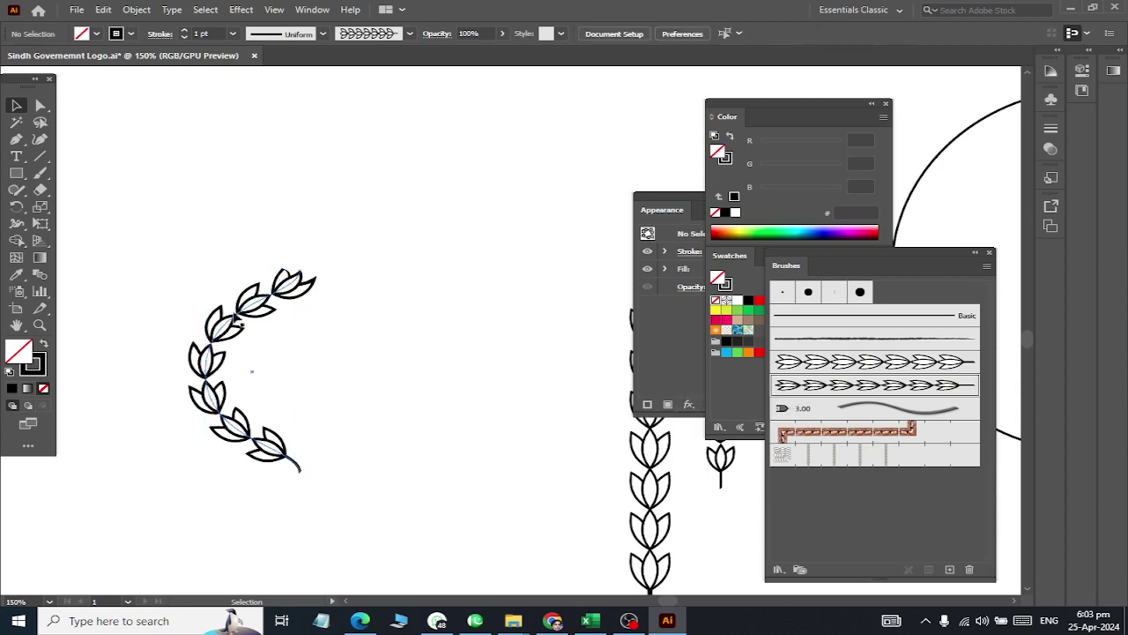
{"action": "left_click_drag", "start_coordinate": [247, 373], "coordinate": [385, 494]}
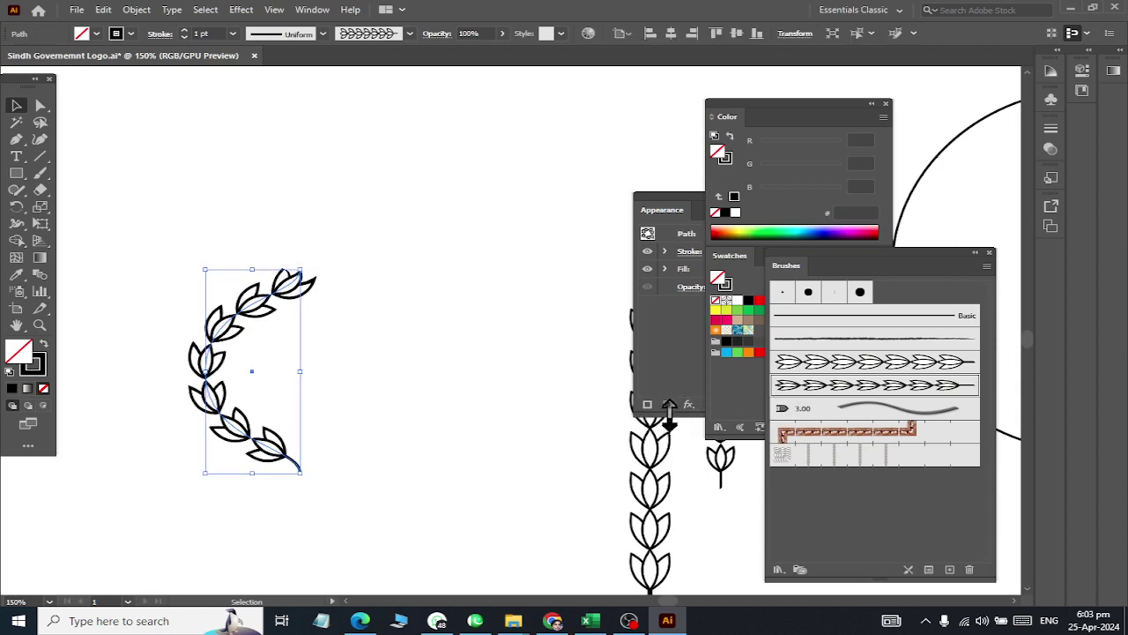
{"action": "left_click", "coordinate": [319, 338]}
{"action": "scroll", "coordinate": [299, 291], "scroll_direction": "up", "scroll_amount": 2}
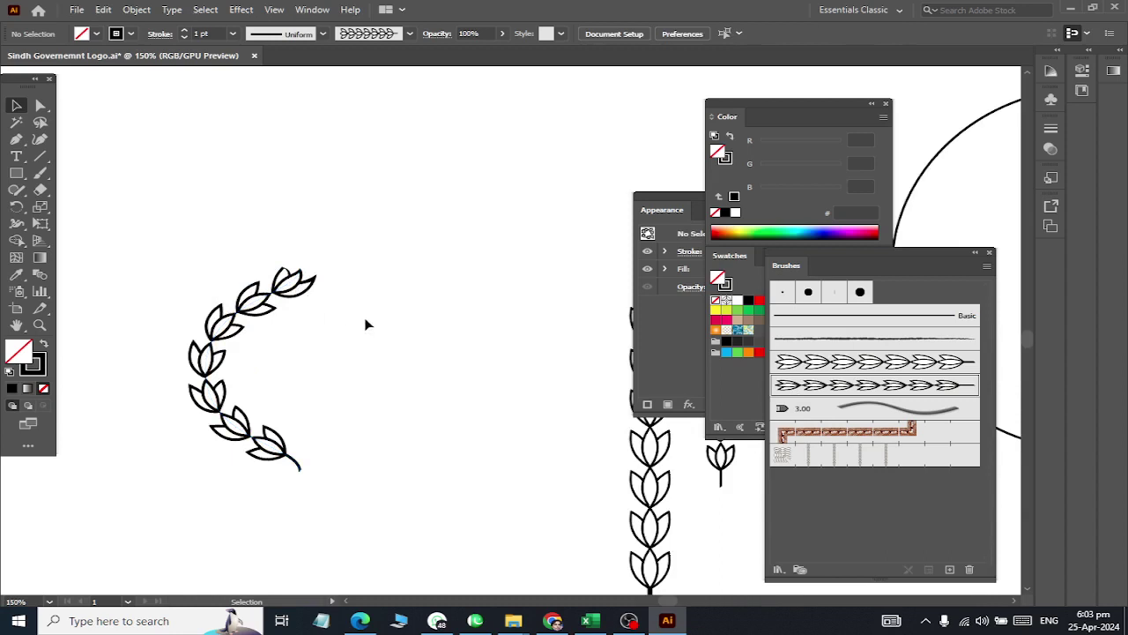
{"action": "scroll", "coordinate": [365, 323], "scroll_direction": "right", "scroll_amount": 3}
{"action": "scroll", "coordinate": [369, 326], "scroll_direction": "right", "scroll_amount": 1}
{"action": "scroll", "coordinate": [374, 330], "scroll_direction": "up", "scroll_amount": 1}
Step: Scroll over to the bare crescent copy and pick the Pen tool
{"action": "scroll", "coordinate": [374, 328], "scroll_direction": "up", "scroll_amount": 1}
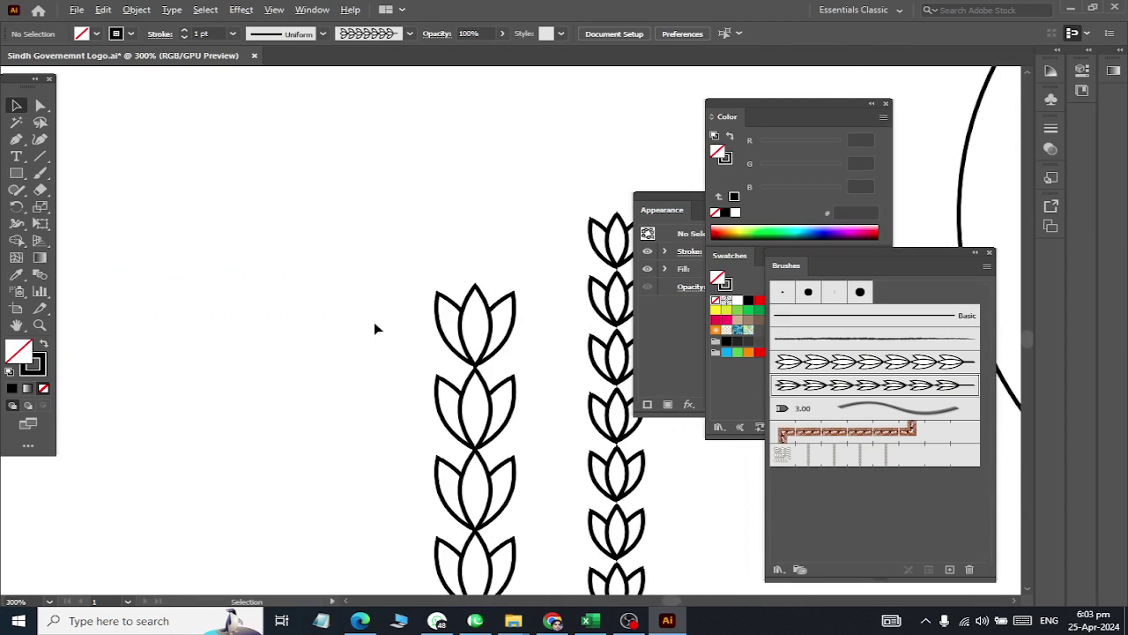
{"action": "scroll", "coordinate": [374, 329], "scroll_direction": "down", "scroll_amount": 3}
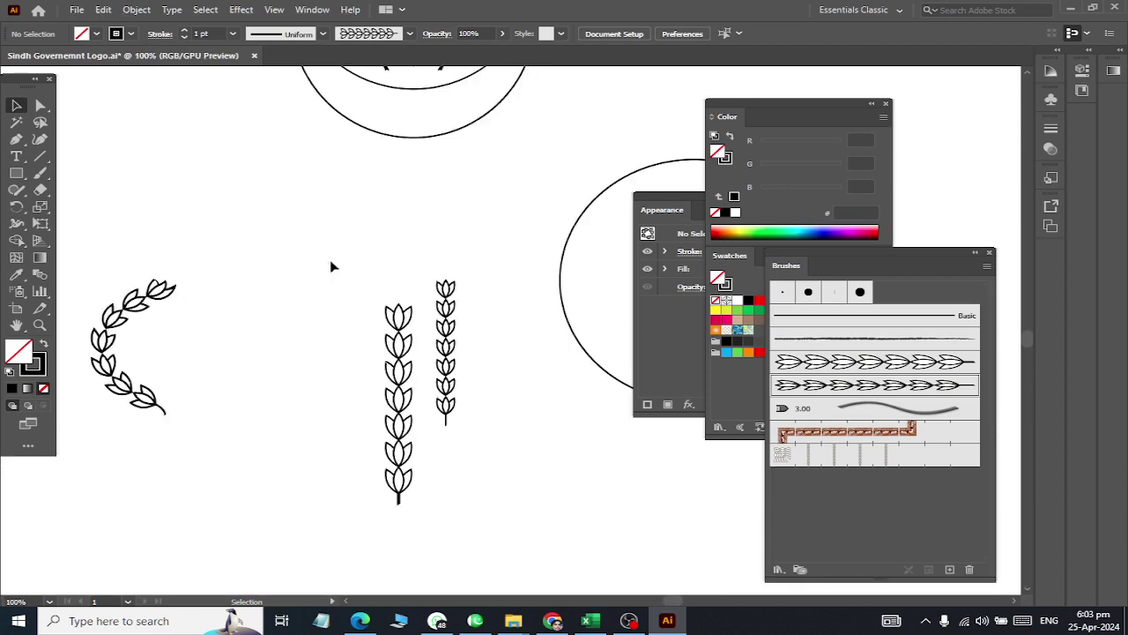
{"action": "scroll", "coordinate": [441, 247], "scroll_direction": "up", "scroll_amount": 5}
{"action": "key", "text": "a"}
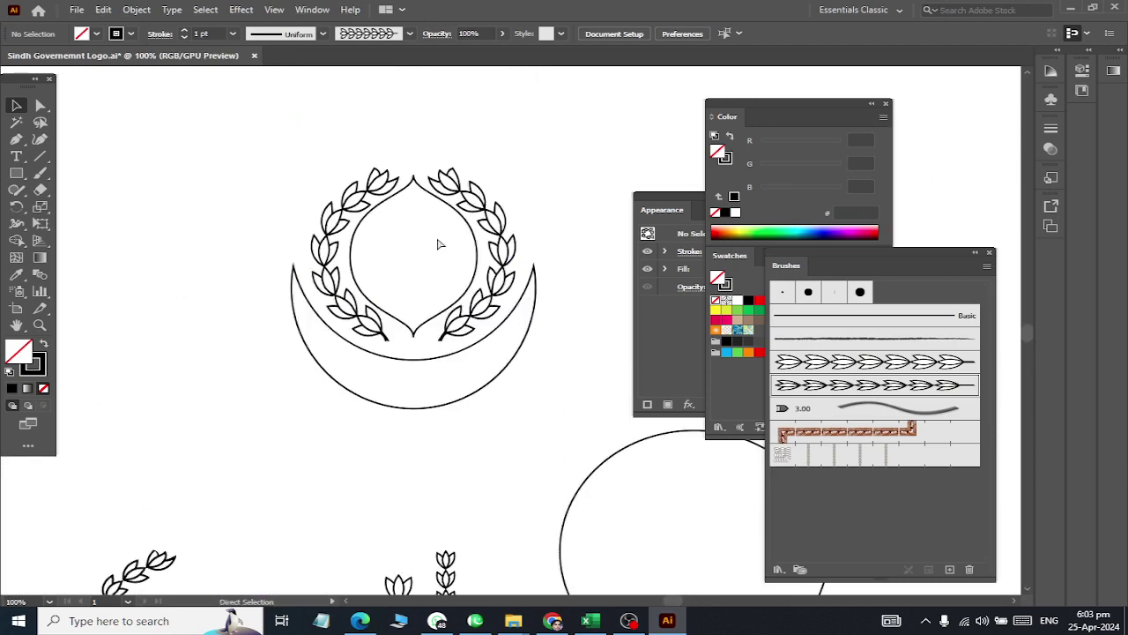
{"action": "scroll", "coordinate": [441, 244], "scroll_direction": "right", "scroll_amount": 5}
{"action": "scroll", "coordinate": [461, 264], "scroll_direction": "right", "scroll_amount": 5}
{"action": "scroll", "coordinate": [461, 265], "scroll_direction": "right", "scroll_amount": 5}
{"action": "scroll", "coordinate": [524, 309], "scroll_direction": "right", "scroll_amount": 5}
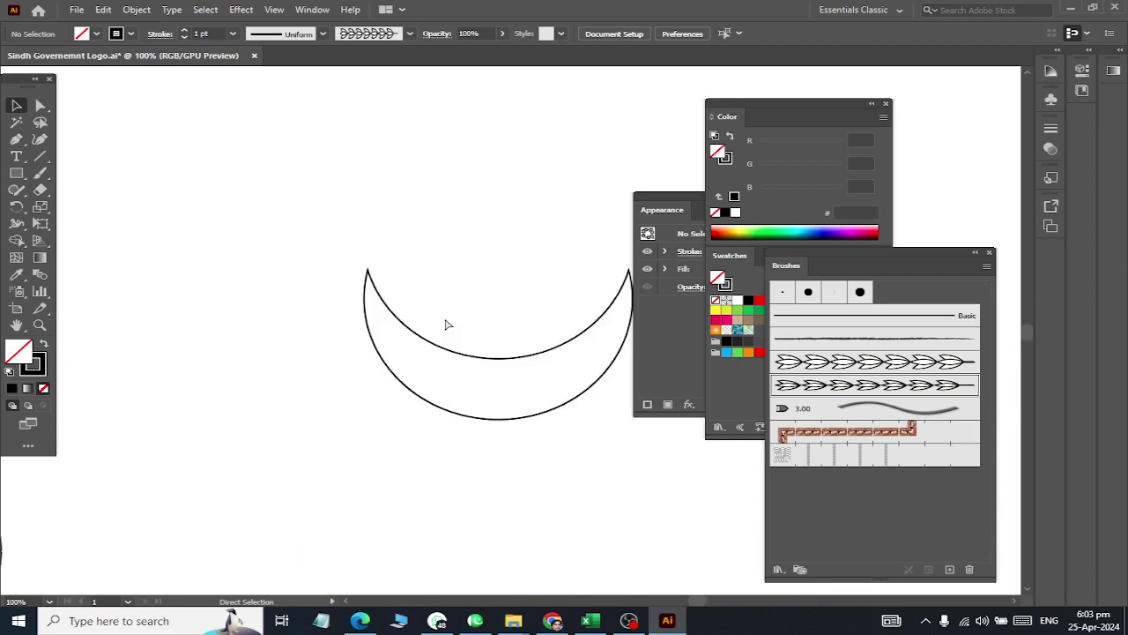
{"action": "scroll", "coordinate": [446, 324], "scroll_direction": "right", "scroll_amount": 4}
{"action": "scroll", "coordinate": [454, 265], "scroll_direction": "left", "scroll_amount": 3}
{"action": "key", "text": "v"}
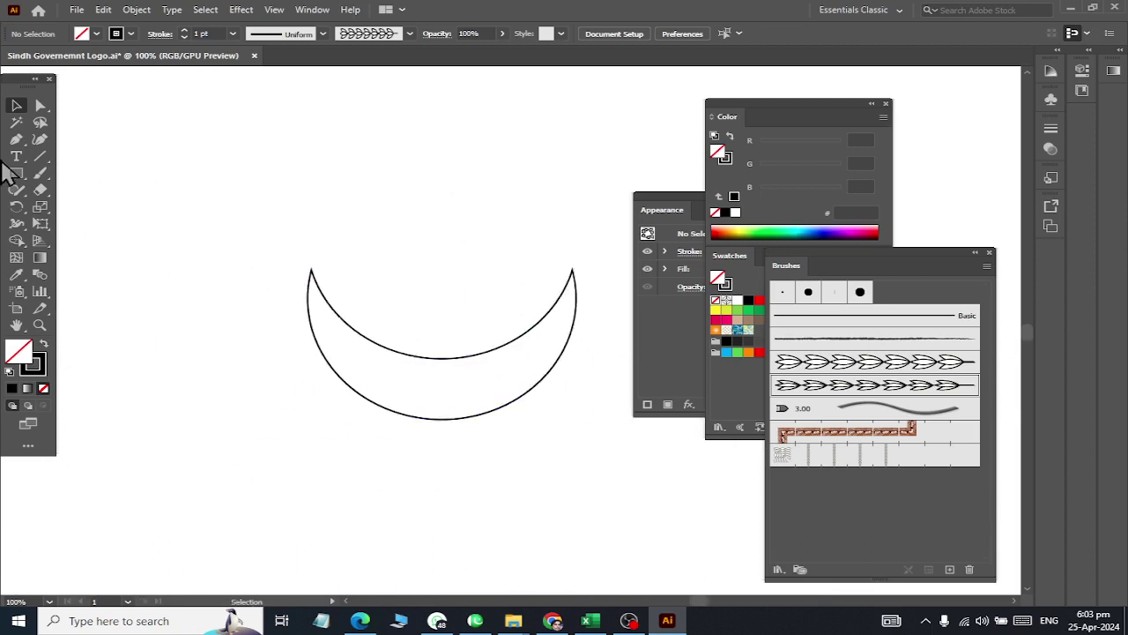
{"action": "left_click", "coordinate": [16, 138]}
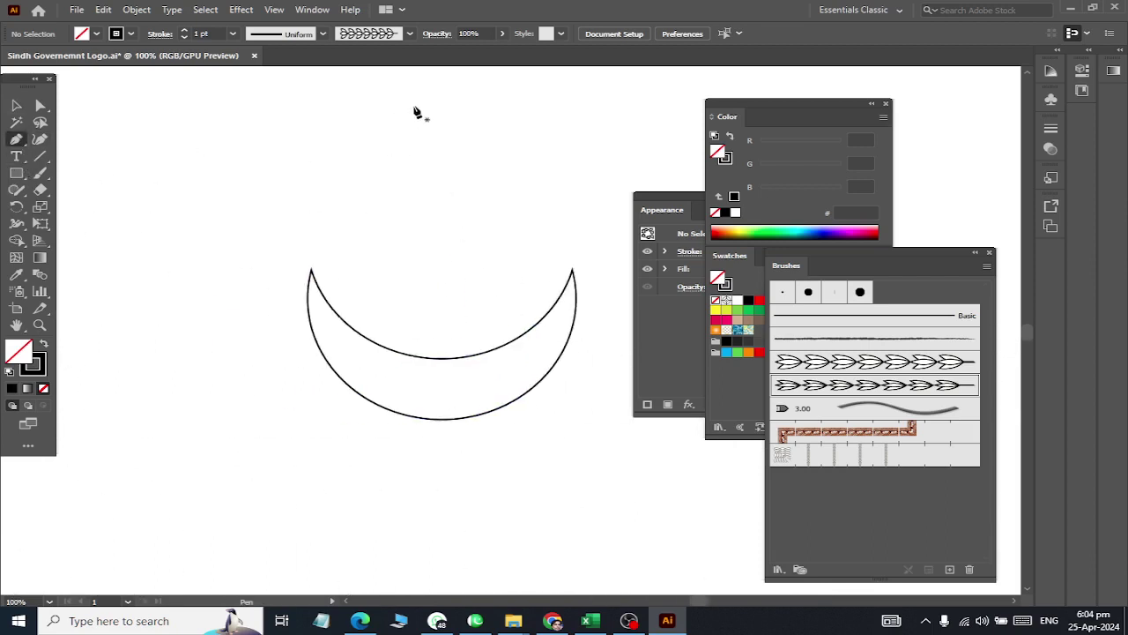
Step: Check the reference, then draw a two-point line above the crescent and bend it into a curve
{"action": "key", "text": "alt+Tab"}
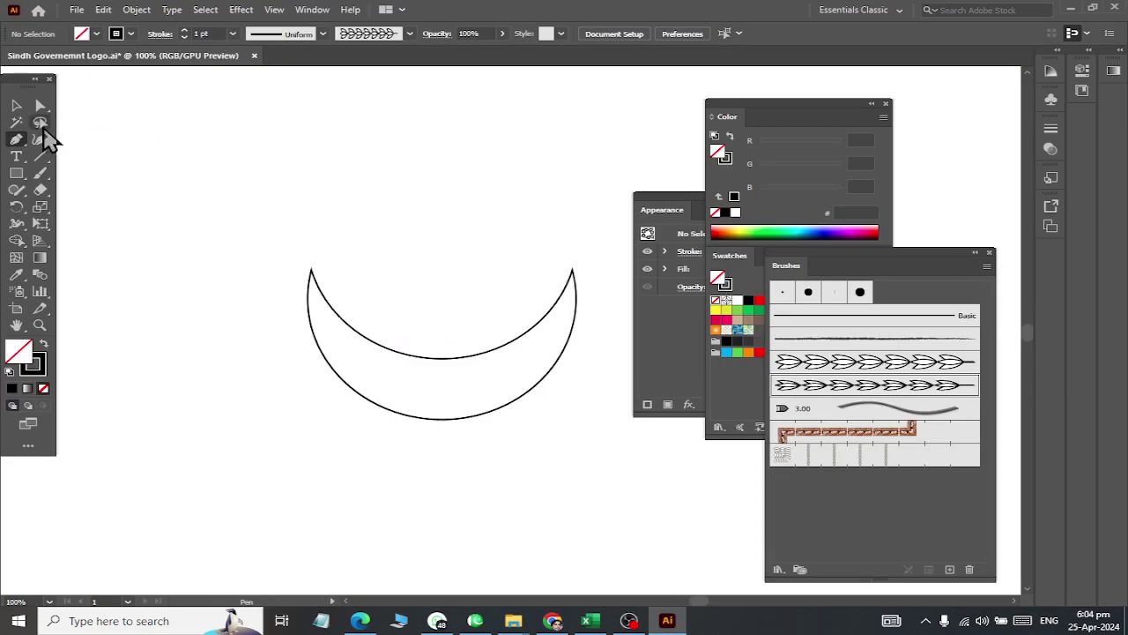
{"action": "left_click", "coordinate": [429, 156]}
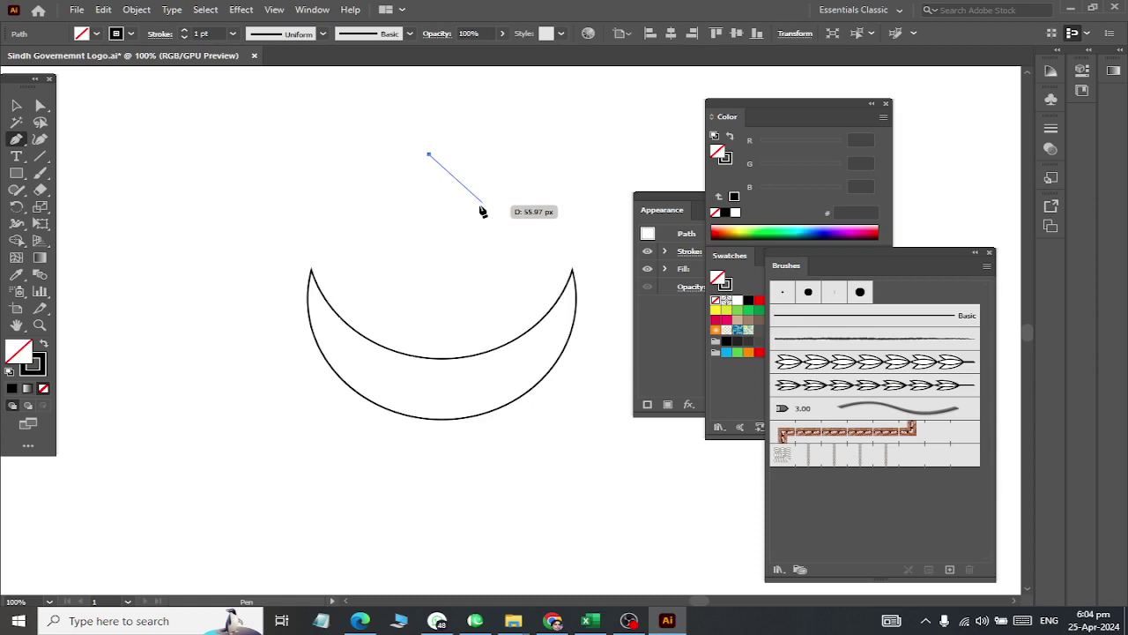
{"action": "left_click", "coordinate": [481, 203]}
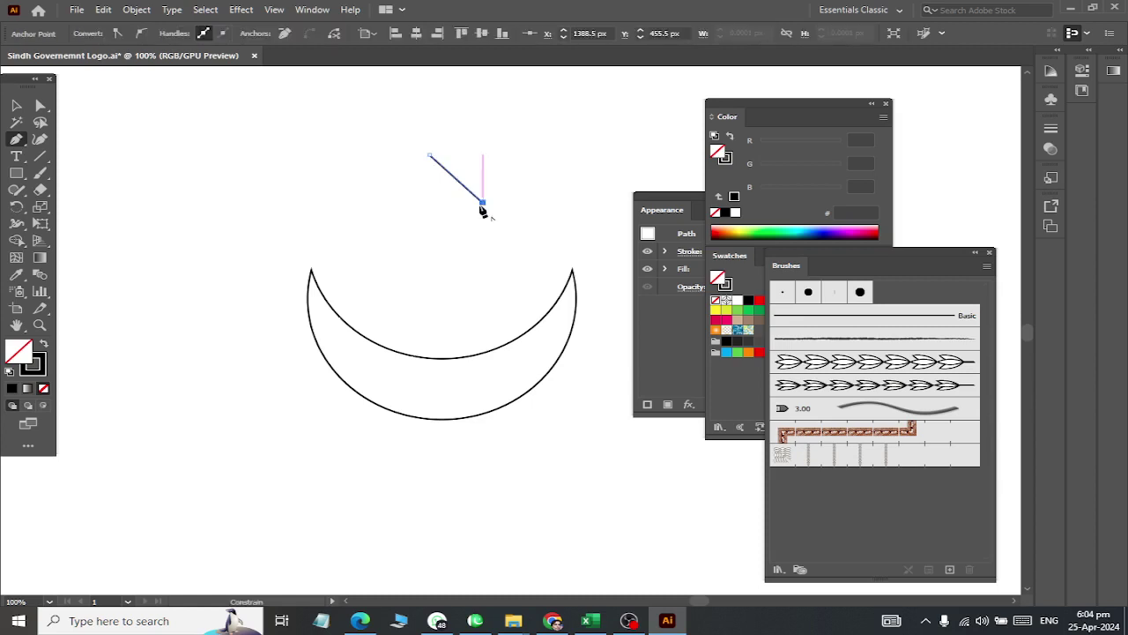
{"action": "left_click", "coordinate": [40, 105]}
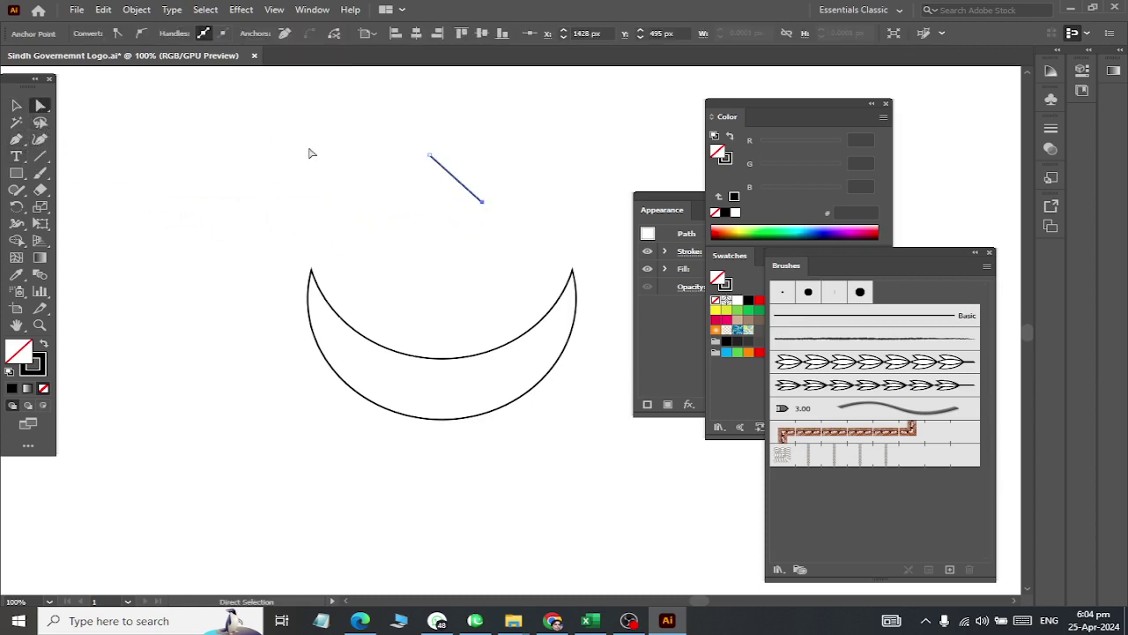
{"action": "left_click", "coordinate": [431, 157]}
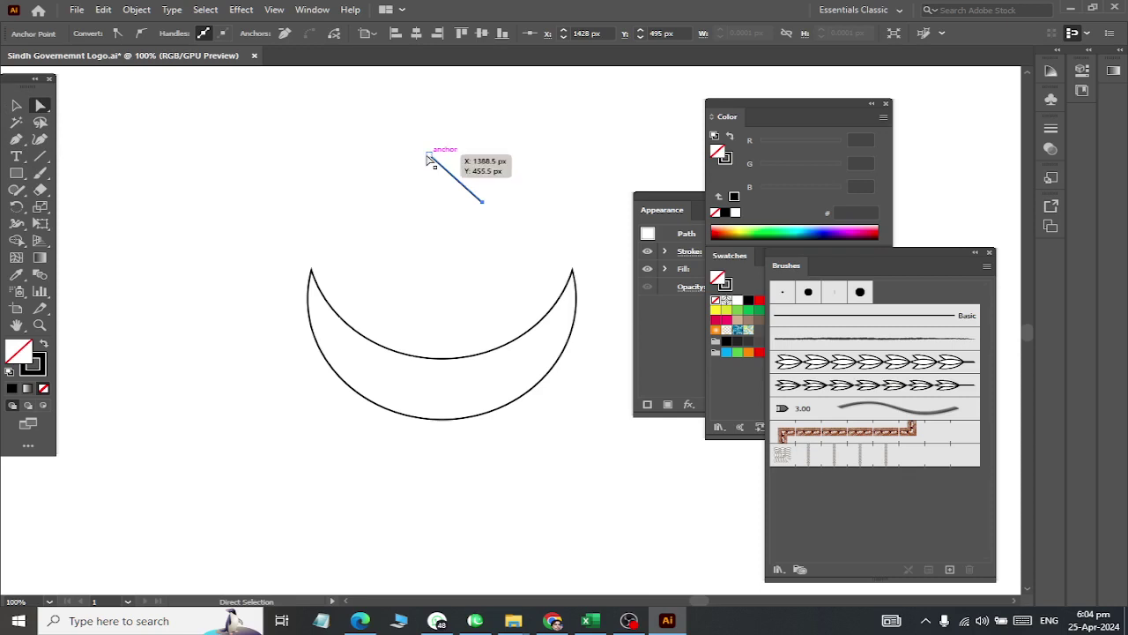
{"action": "left_click", "coordinate": [140, 33]}
{"action": "left_click_drag", "start_coordinate": [426, 175], "coordinate": [430, 182]}
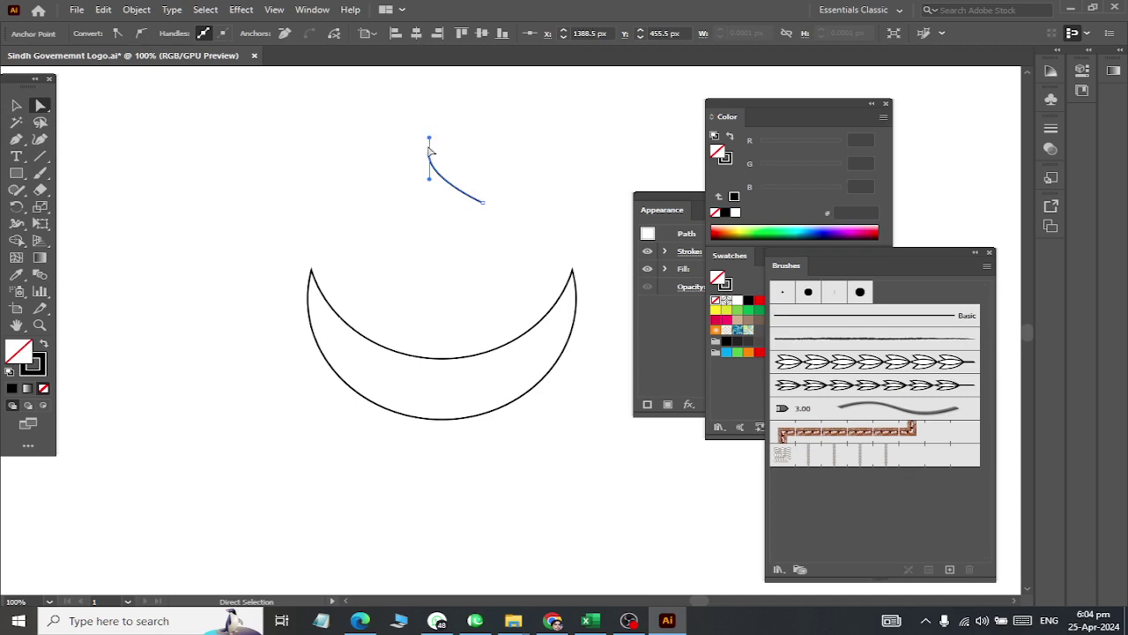
Step: Pull the top handle upward and smooth the lower-right end to form the S-curve
{"action": "scroll", "coordinate": [429, 123], "scroll_direction": "up", "scroll_amount": 3}
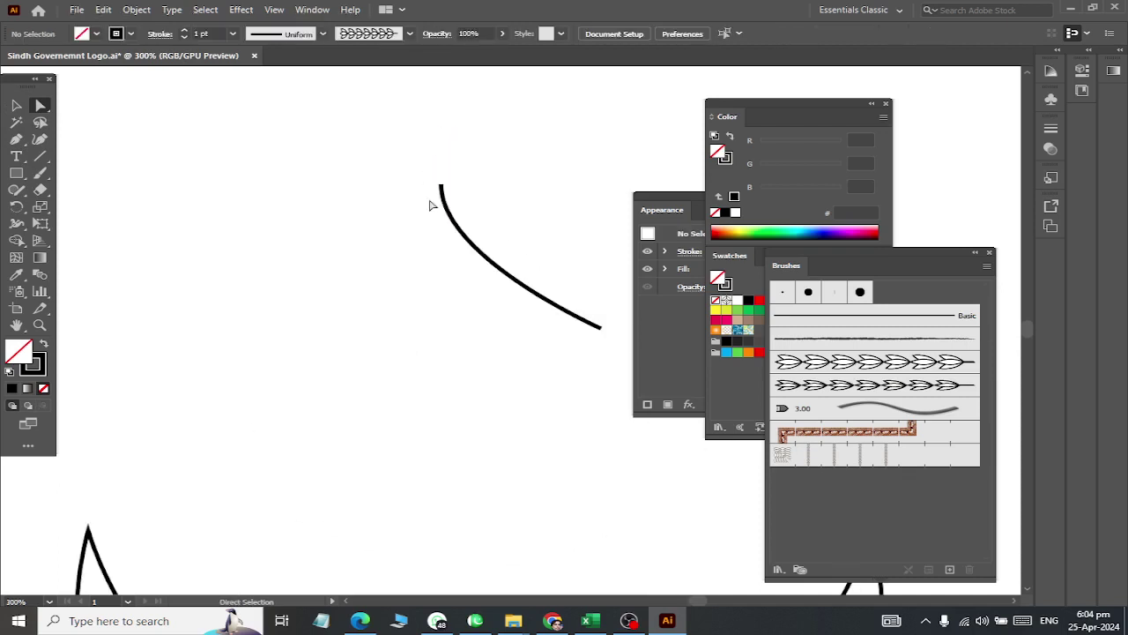
{"action": "left_click", "coordinate": [442, 186]}
{"action": "left_click_drag", "start_coordinate": [446, 183], "coordinate": [445, 119]}
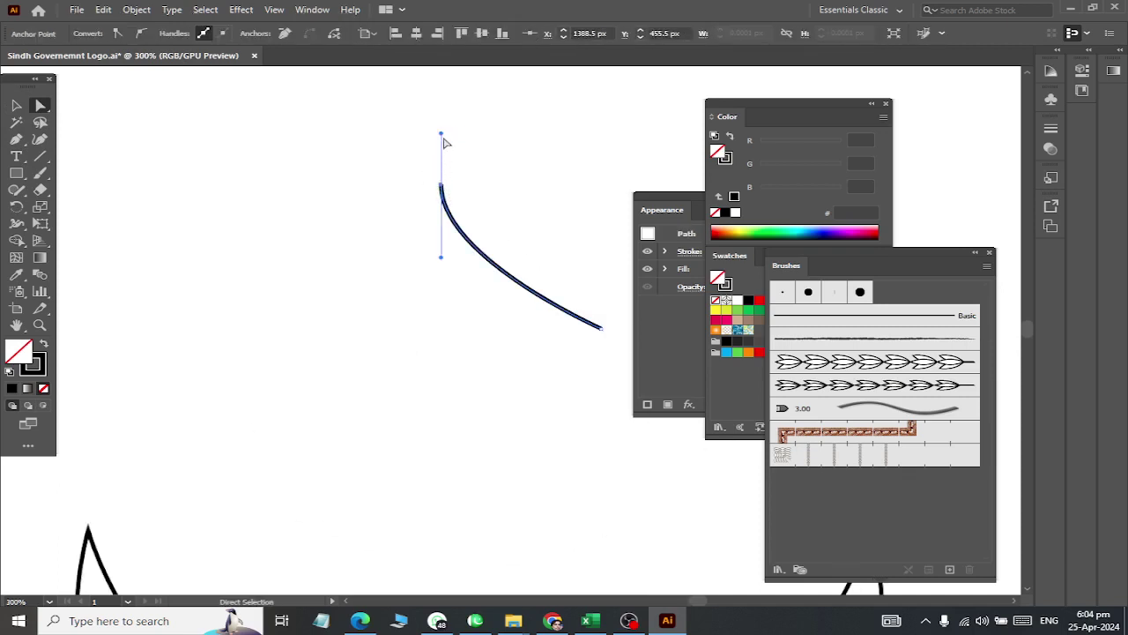
{"action": "scroll", "coordinate": [432, 198], "scroll_direction": "down", "scroll_amount": 3}
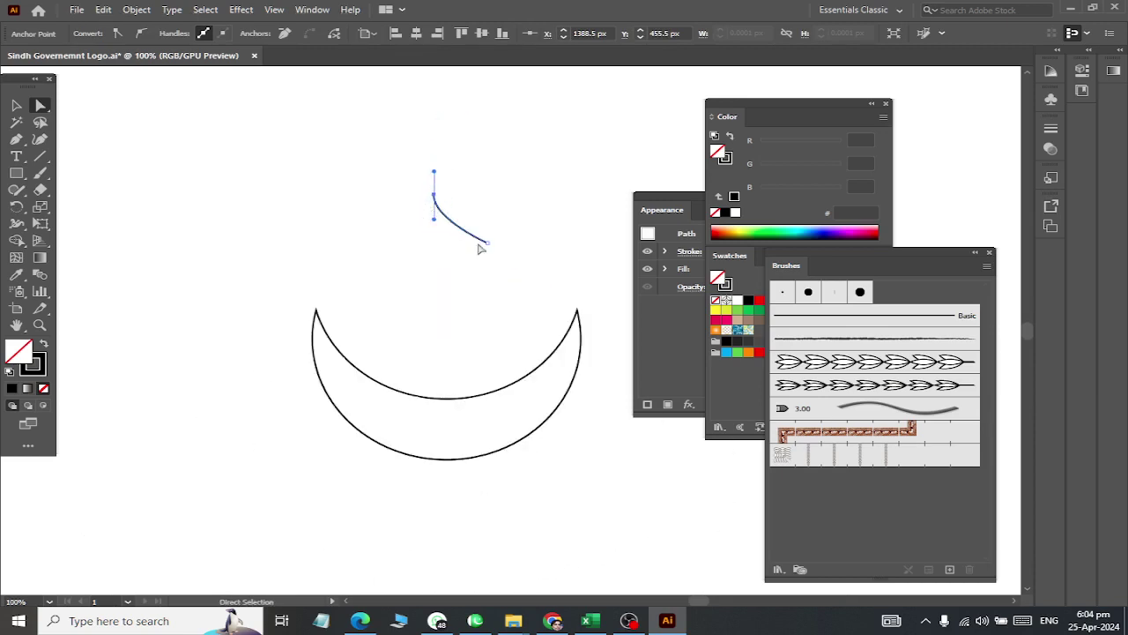
{"action": "left_click", "coordinate": [488, 241]}
{"action": "left_click", "coordinate": [141, 33]}
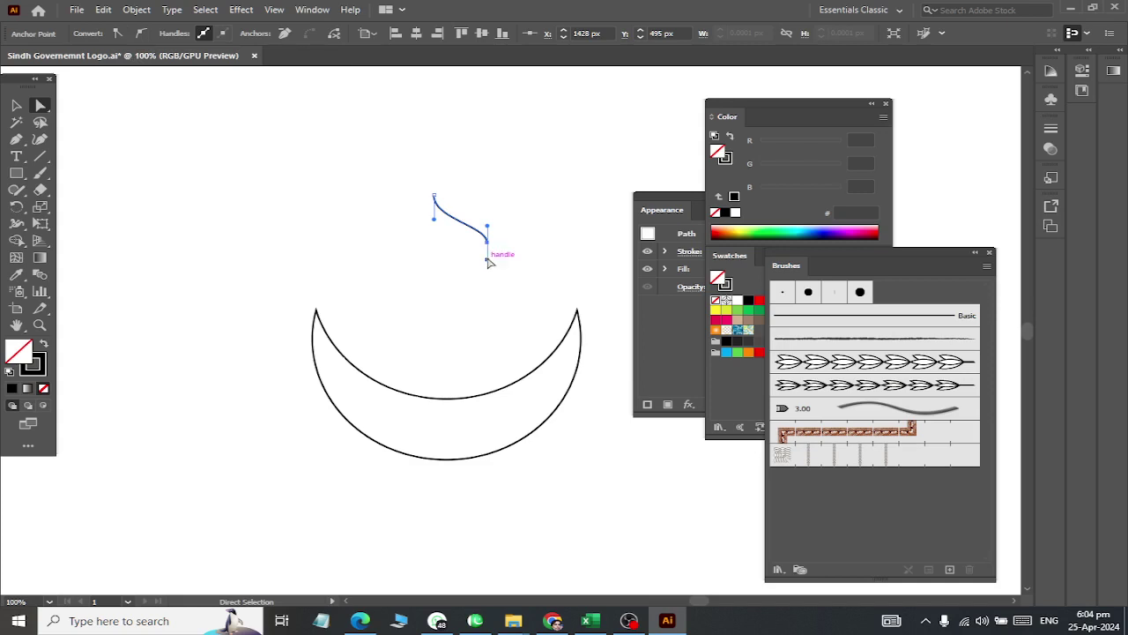
{"action": "left_click", "coordinate": [353, 242]}
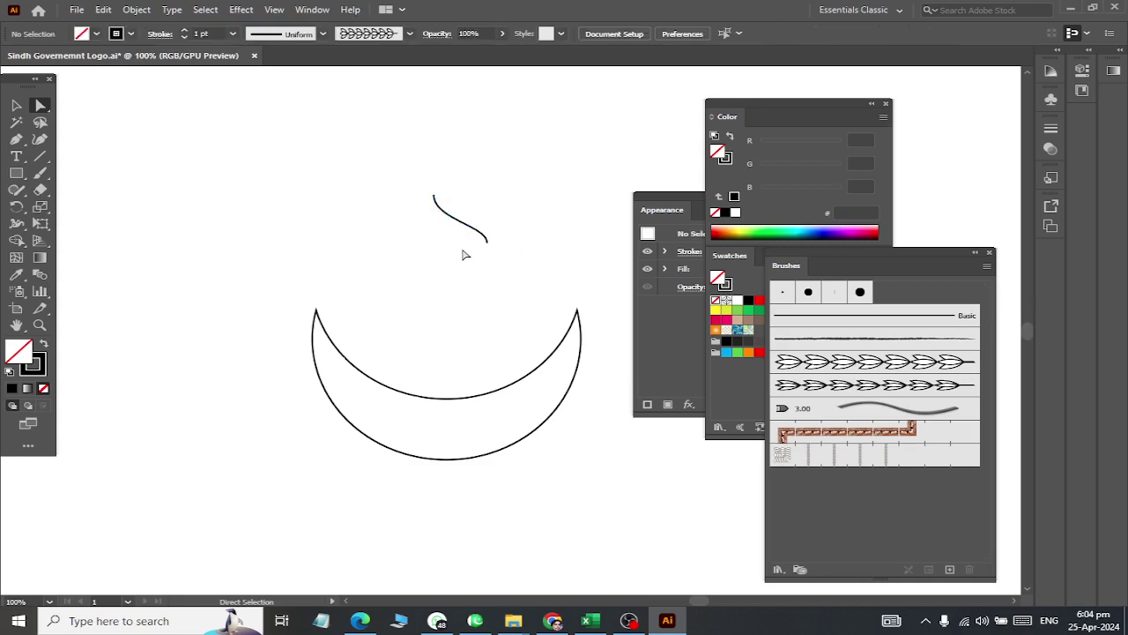
{"action": "scroll", "coordinate": [468, 236], "scroll_direction": "up", "scroll_amount": 1}
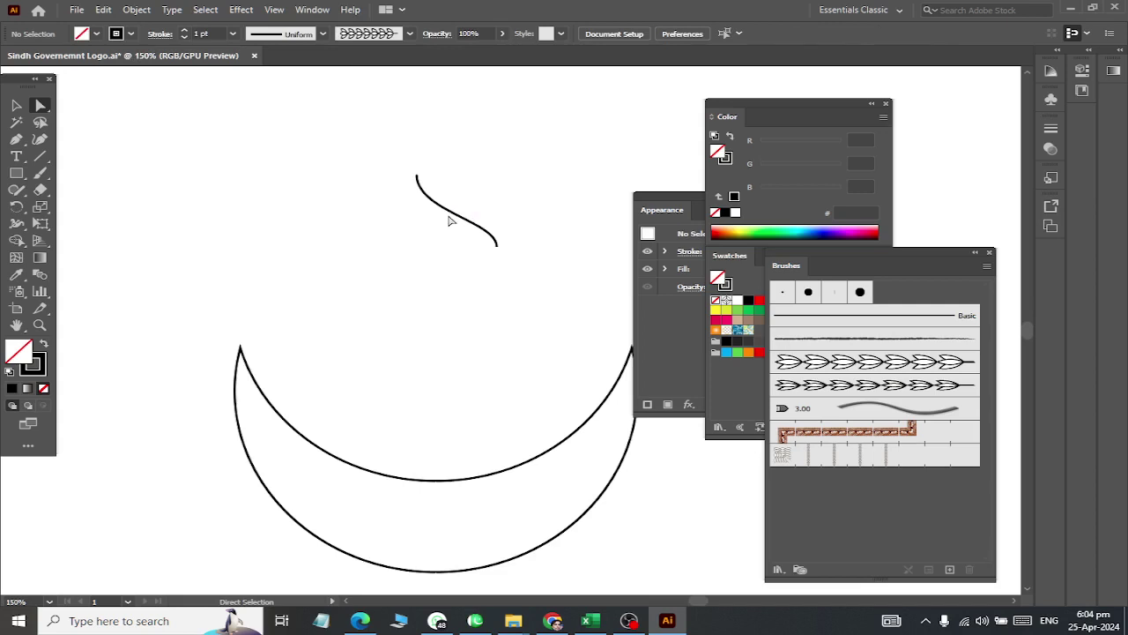
{"action": "left_click", "coordinate": [451, 215]}
Step: Preview a horizontal Reflect on the curve, then cancel it
{"action": "left_click", "coordinate": [16, 206]}
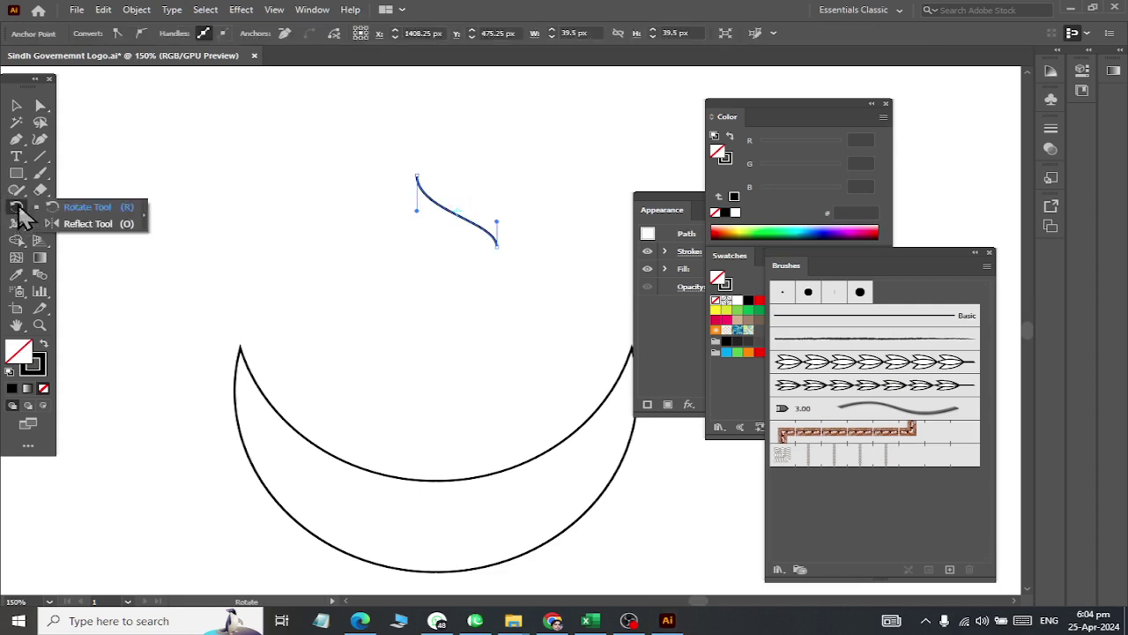
{"action": "left_click", "coordinate": [89, 223]}
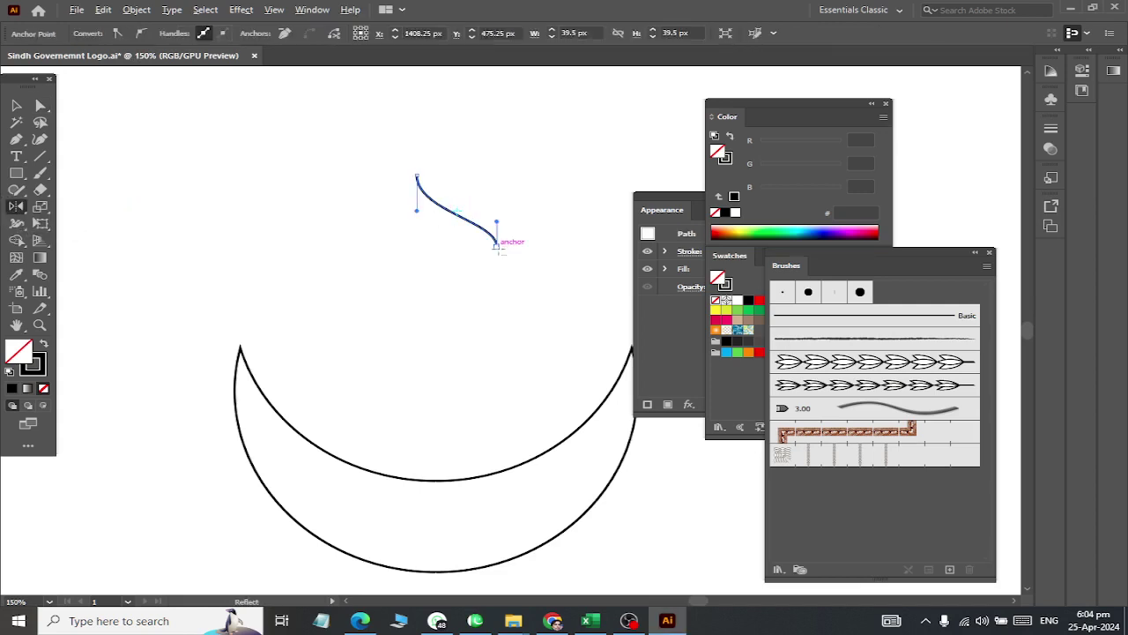
{"action": "key", "text": "Return"}
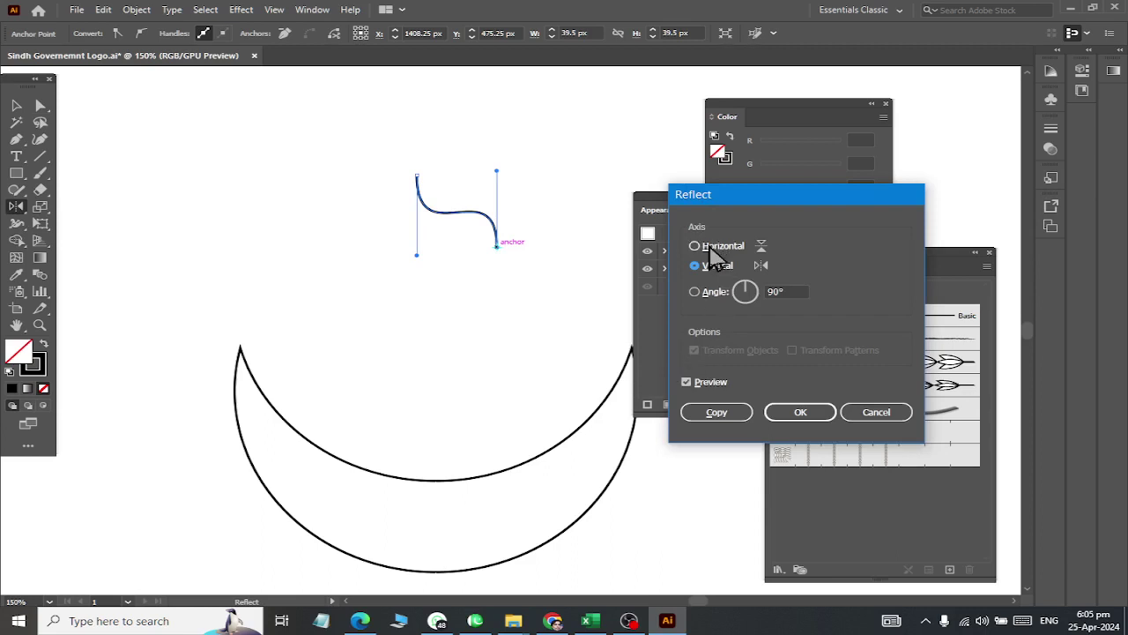
{"action": "left_click", "coordinate": [712, 250]}
{"action": "left_click", "coordinate": [876, 414]}
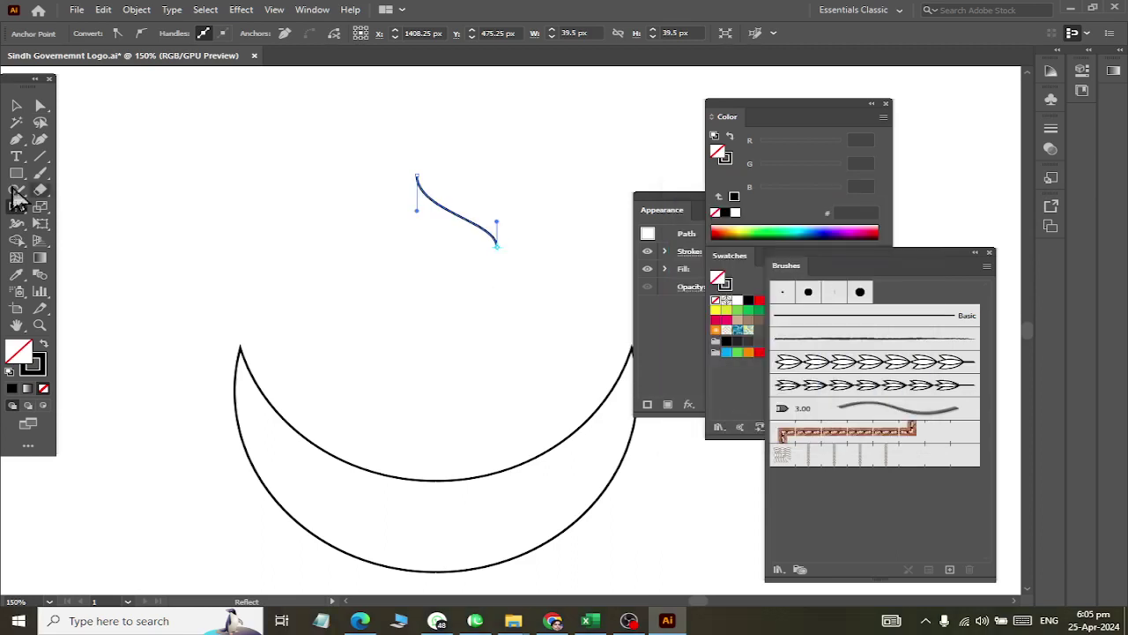
Step: Reflect a horizontal copy of the curve about its lower anchor
{"action": "left_click", "coordinate": [16, 105]}
{"action": "left_click", "coordinate": [433, 141]}
{"action": "left_click", "coordinate": [421, 189]}
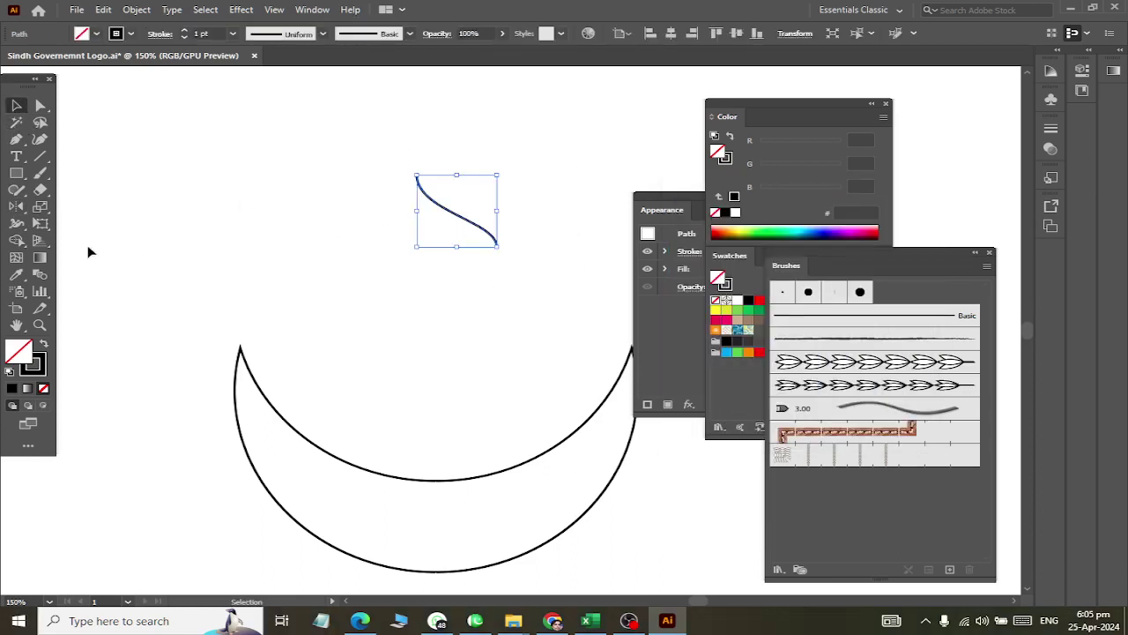
{"action": "left_click", "coordinate": [16, 206]}
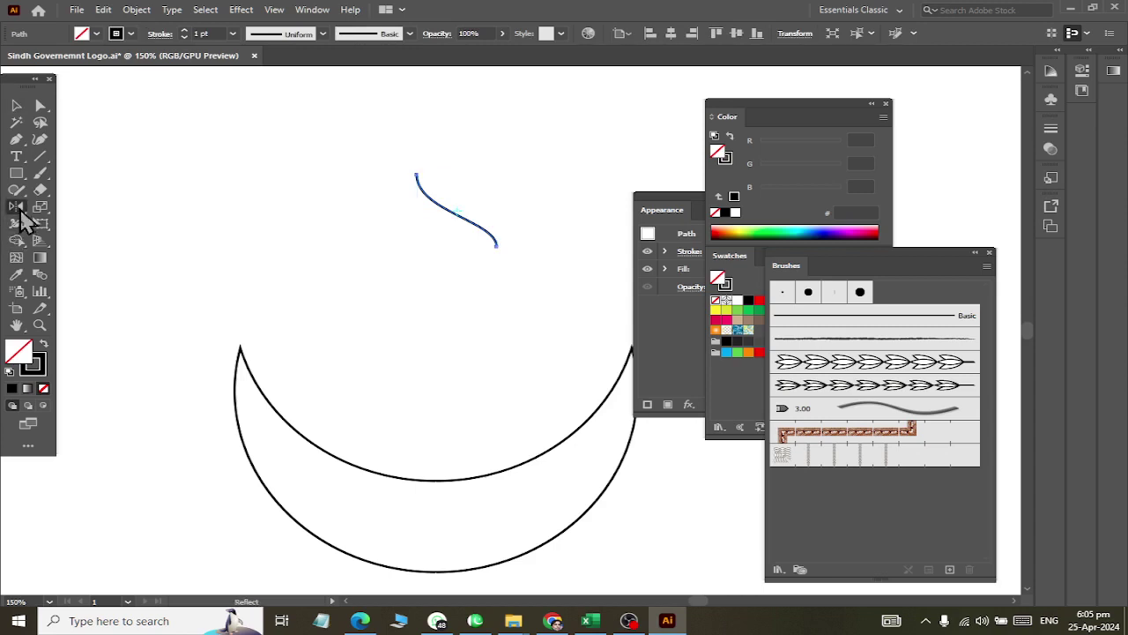
{"action": "left_click", "coordinate": [496, 247], "text": "alt"}
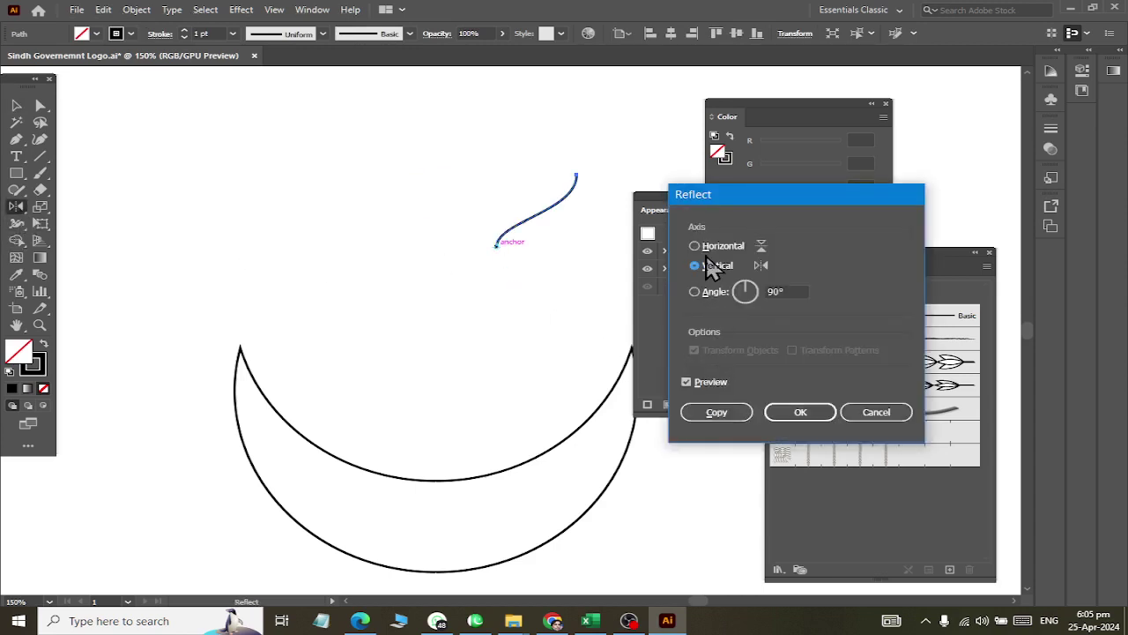
{"action": "left_click", "coordinate": [710, 248]}
{"action": "left_click", "coordinate": [717, 412]}
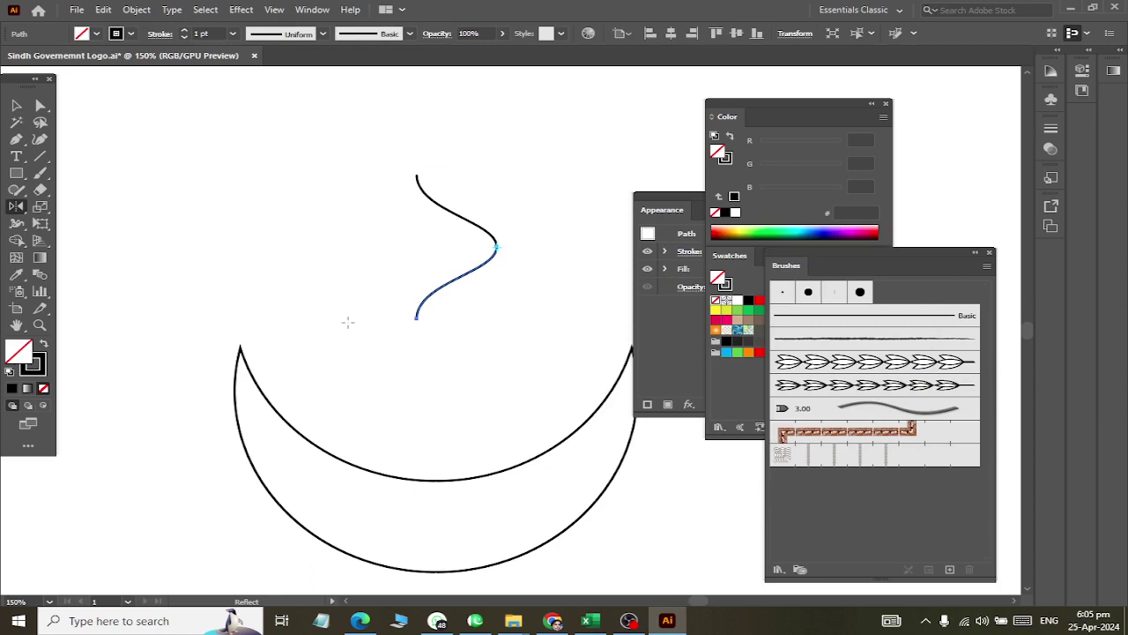
Step: Smooth the wavy line's middle bend by adjusting its anchor and vertical handle
{"action": "left_click", "coordinate": [40, 105]}
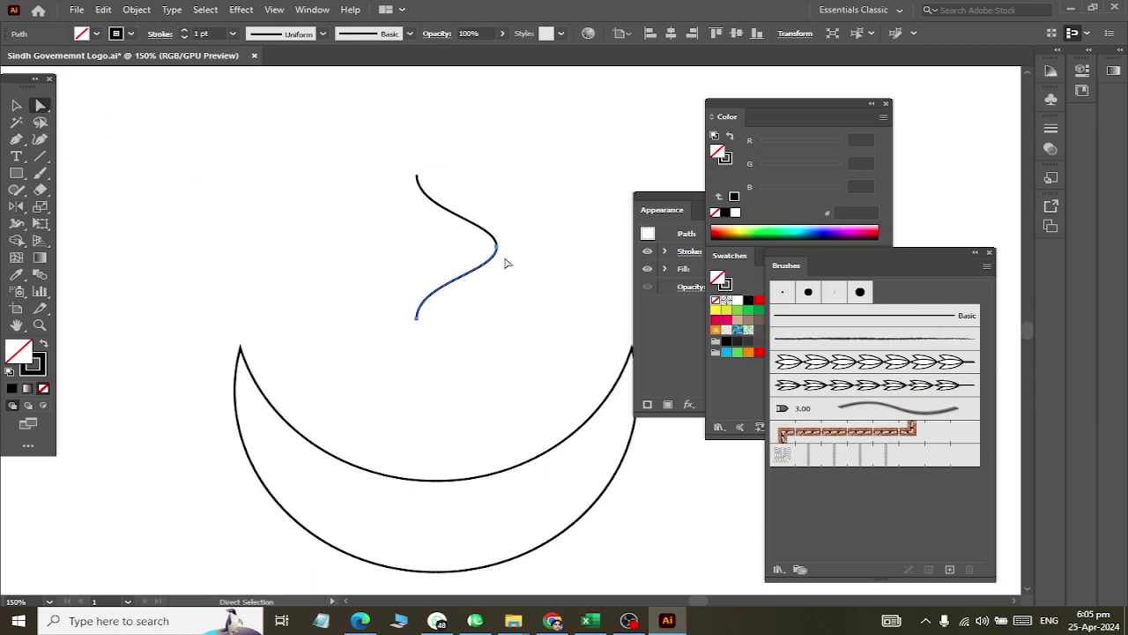
{"action": "left_click", "coordinate": [497, 248]}
{"action": "mouse_move", "coordinate": [496, 247]}
{"action": "left_mouse_down"}
{"action": "mouse_move", "coordinate": [472, 257]}
{"action": "mouse_move", "coordinate": [465, 248]}
{"action": "left_mouse_up"}
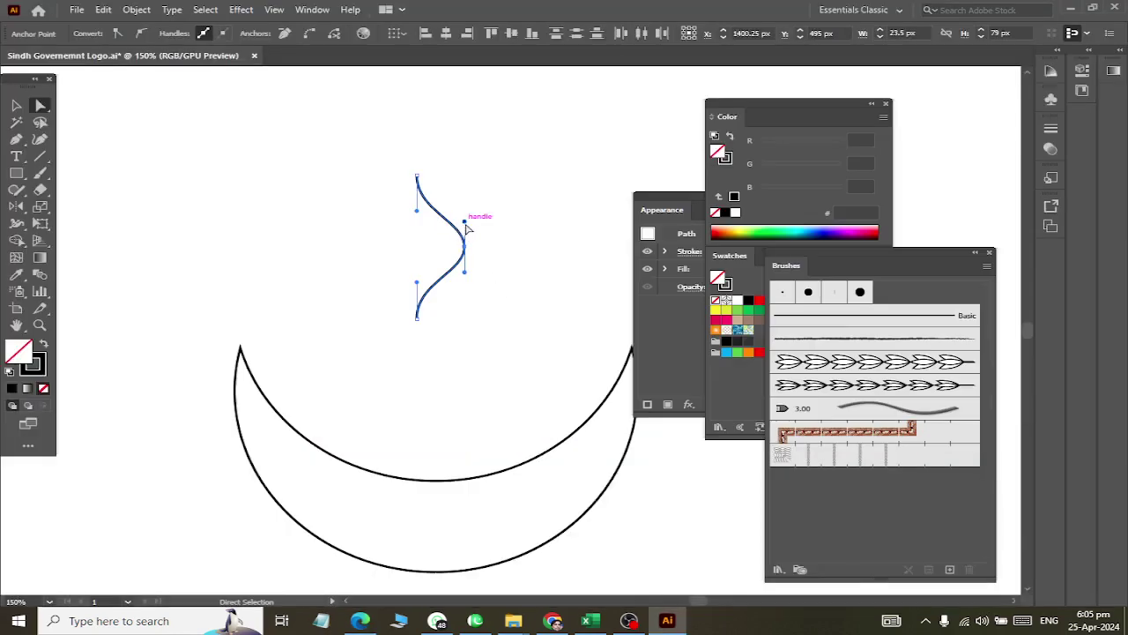
{"action": "left_click_drag", "start_coordinate": [466, 225], "coordinate": [466, 207]}
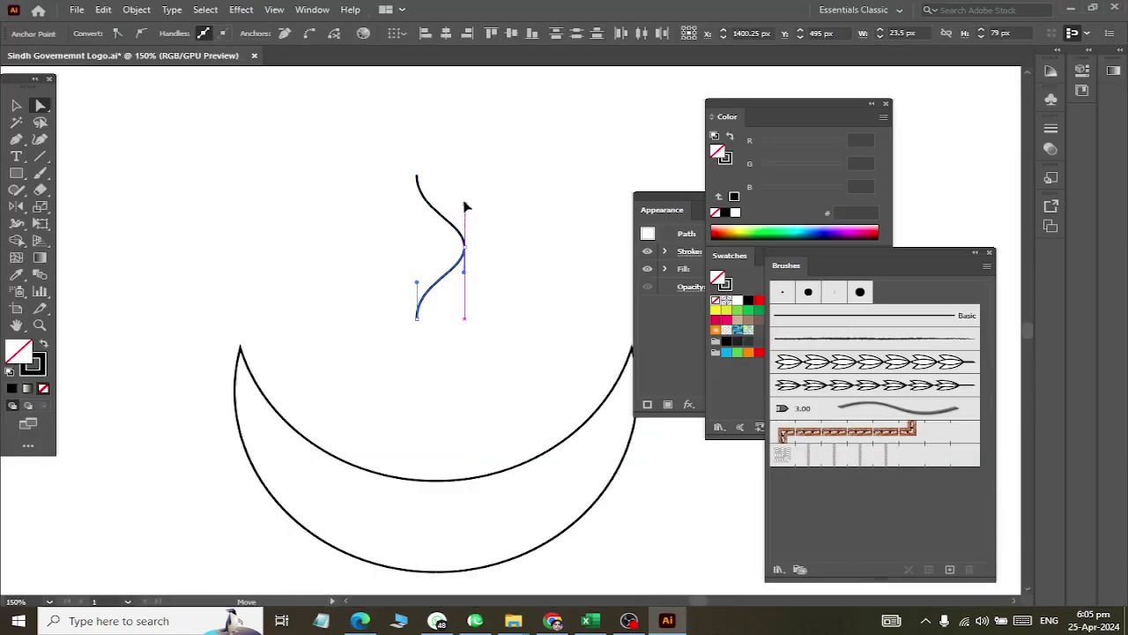
{"action": "left_click", "coordinate": [468, 250]}
{"action": "left_click", "coordinate": [467, 250]}
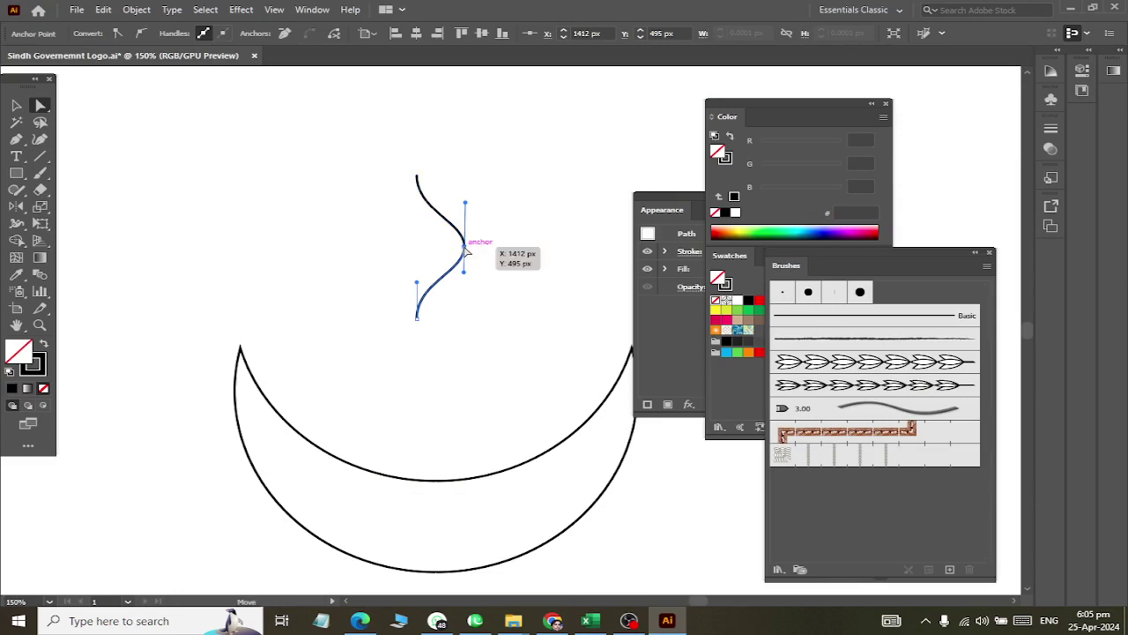
{"action": "left_click_drag", "start_coordinate": [466, 200], "coordinate": [466, 188]}
Step: Zoom to 400%, lengthen the middle handle, and delete the curve's lower half
{"action": "key", "text": "ctrl+plus"}
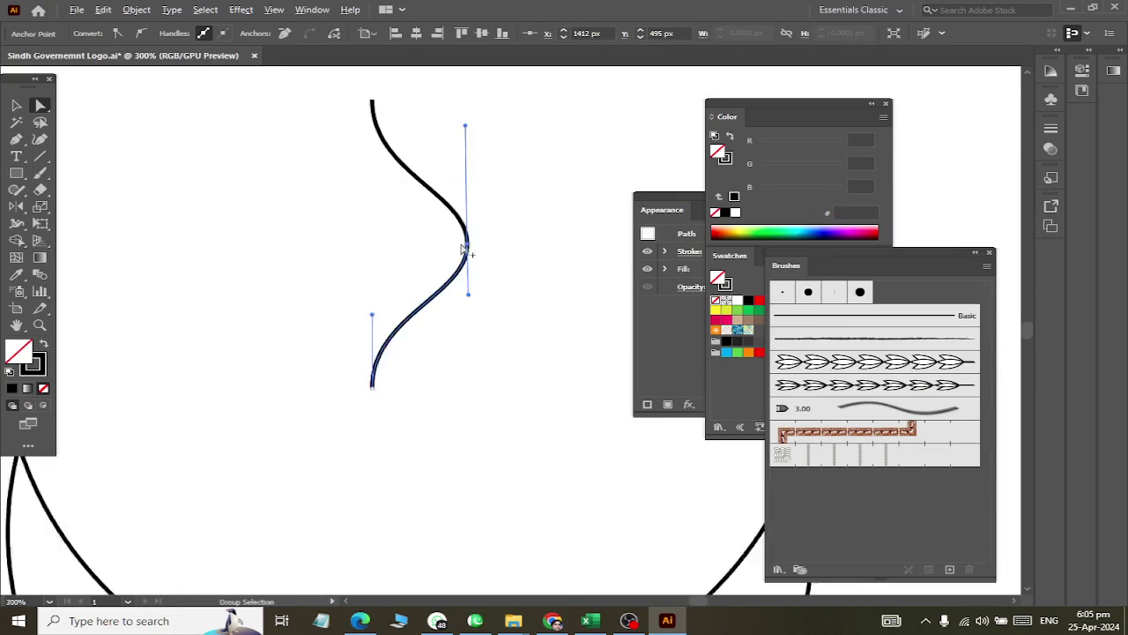
{"action": "key", "text": "ctrl+plus"}
{"action": "key", "text": "ctrl+plus"}
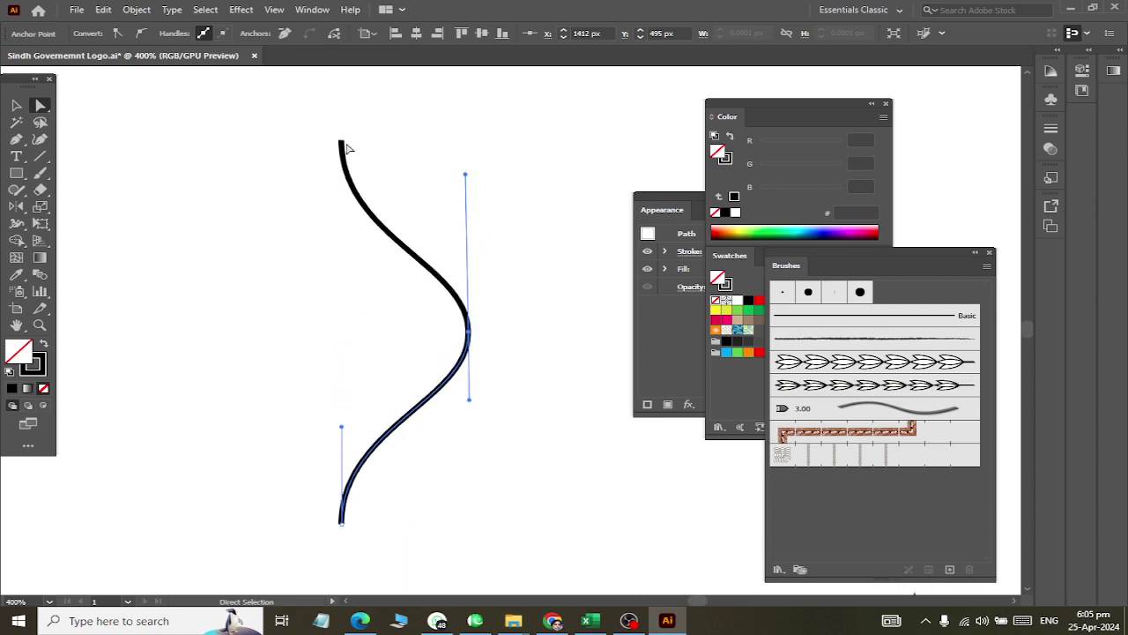
{"action": "left_click", "coordinate": [516, 257]}
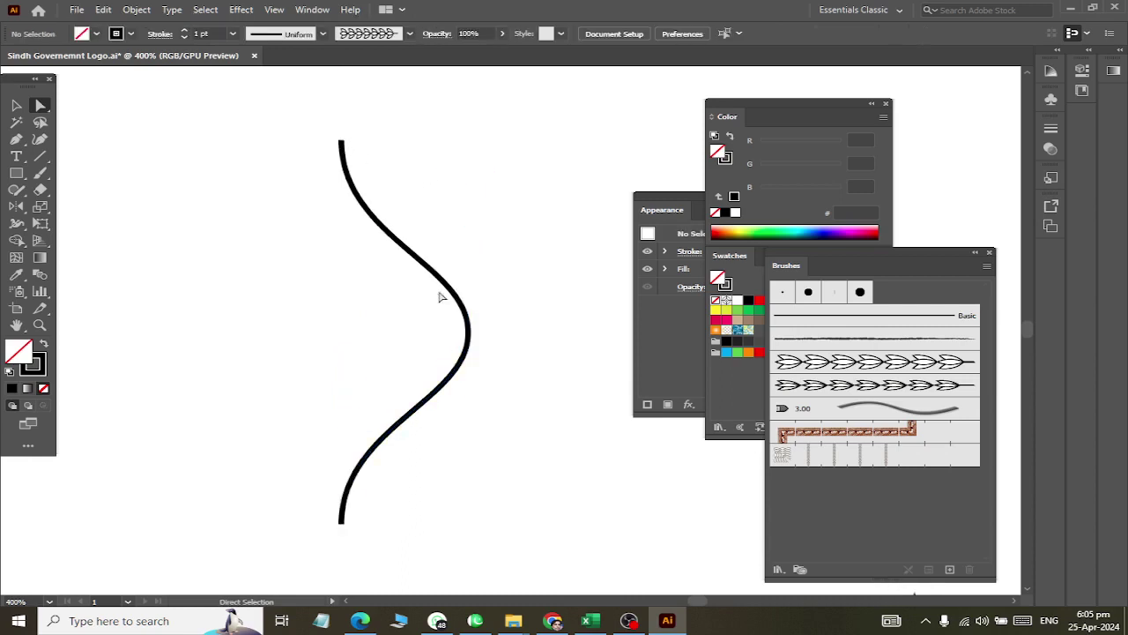
{"action": "left_click", "coordinate": [472, 318]}
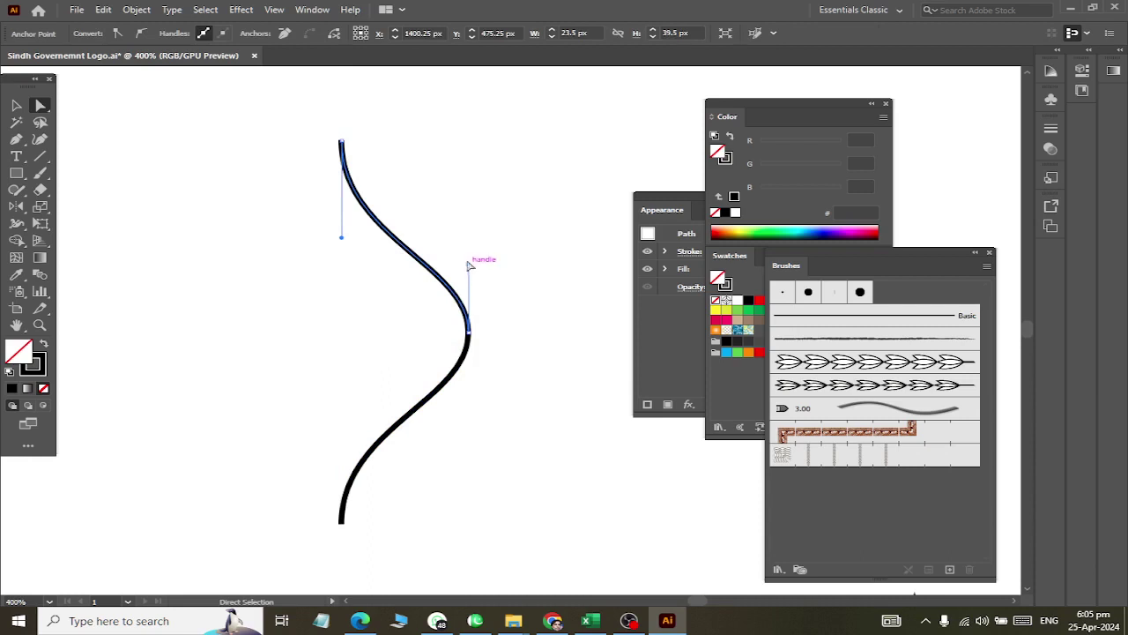
{"action": "left_click_drag", "start_coordinate": [470, 265], "coordinate": [471, 223]}
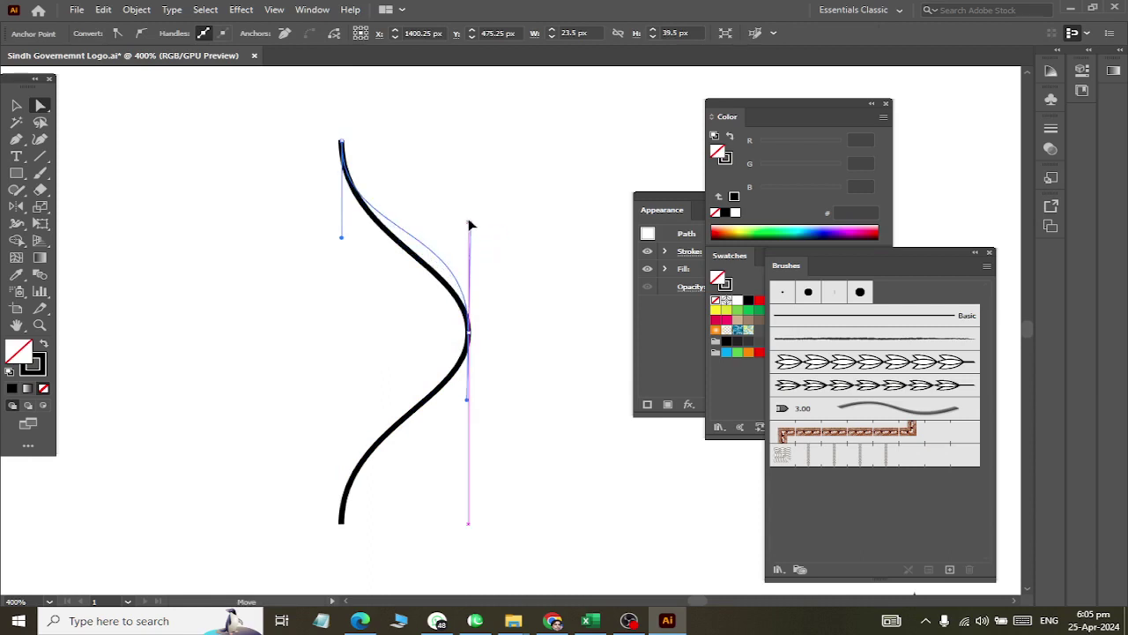
{"action": "left_click", "coordinate": [528, 297]}
{"action": "left_click", "coordinate": [407, 413]}
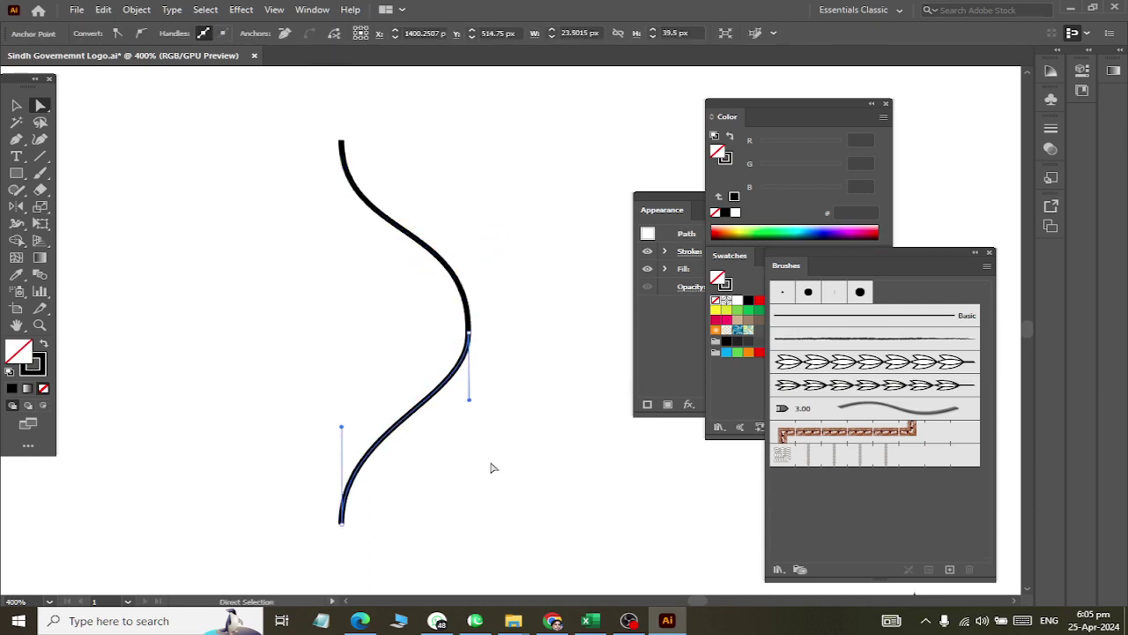
{"action": "key", "text": "Delete"}
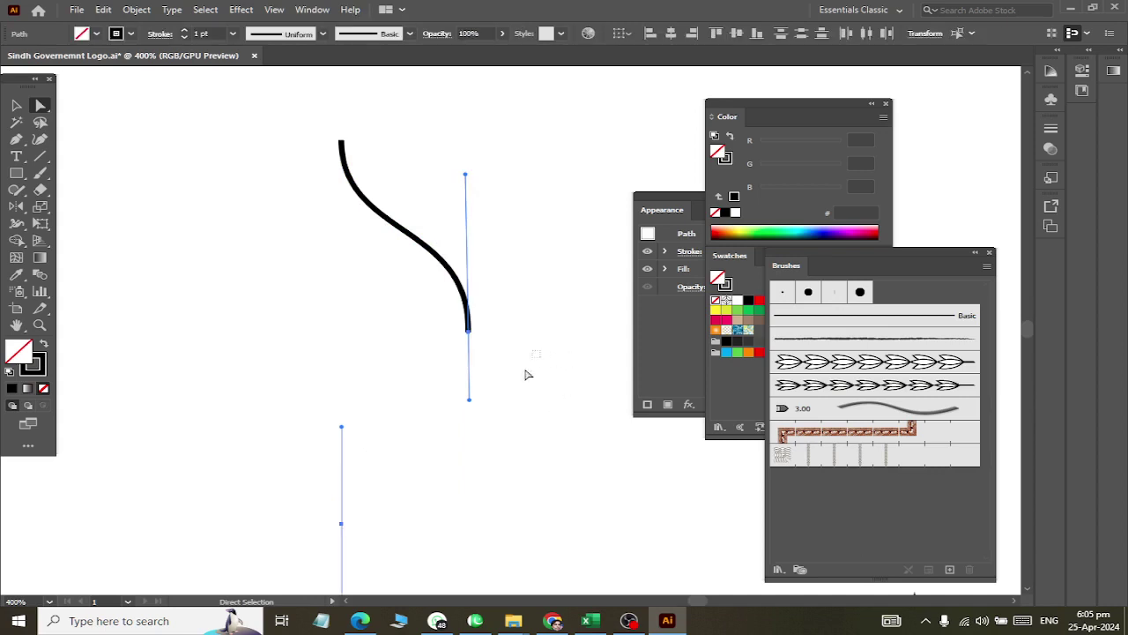
Step: Reflect a horizontal copy of the upper curve below it and compare with the reference logo
{"action": "left_click", "coordinate": [524, 375]}
{"action": "left_click_drag", "start_coordinate": [246, 157], "coordinate": [456, 377]}
{"action": "left_click", "coordinate": [16, 107]}
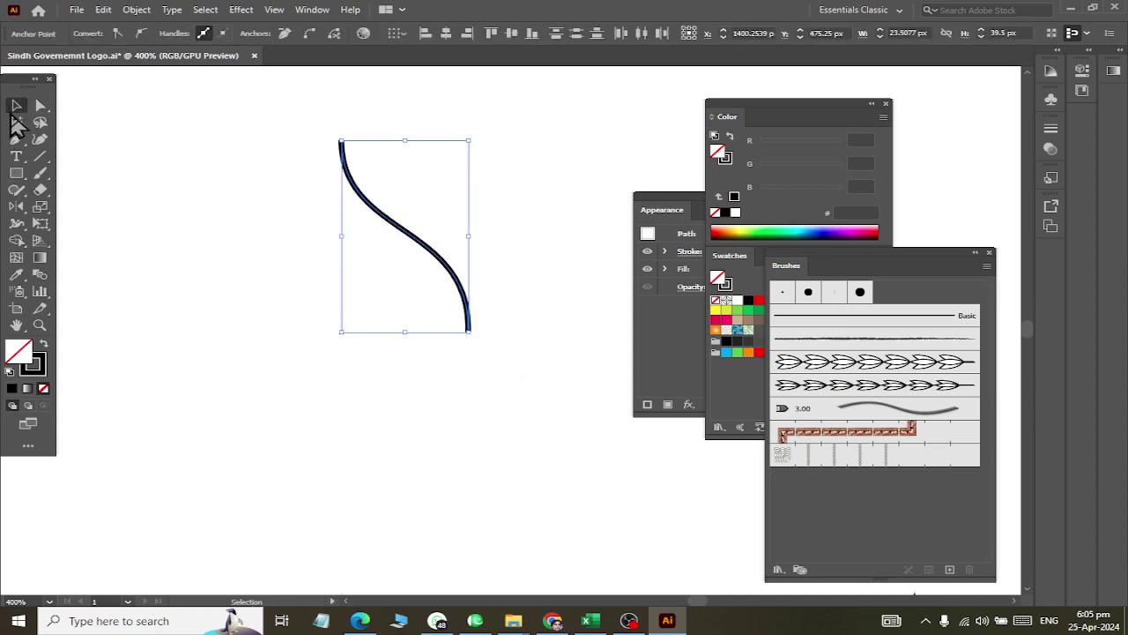
{"action": "left_click", "coordinate": [537, 391]}
{"action": "key", "text": "ctrl+a"}
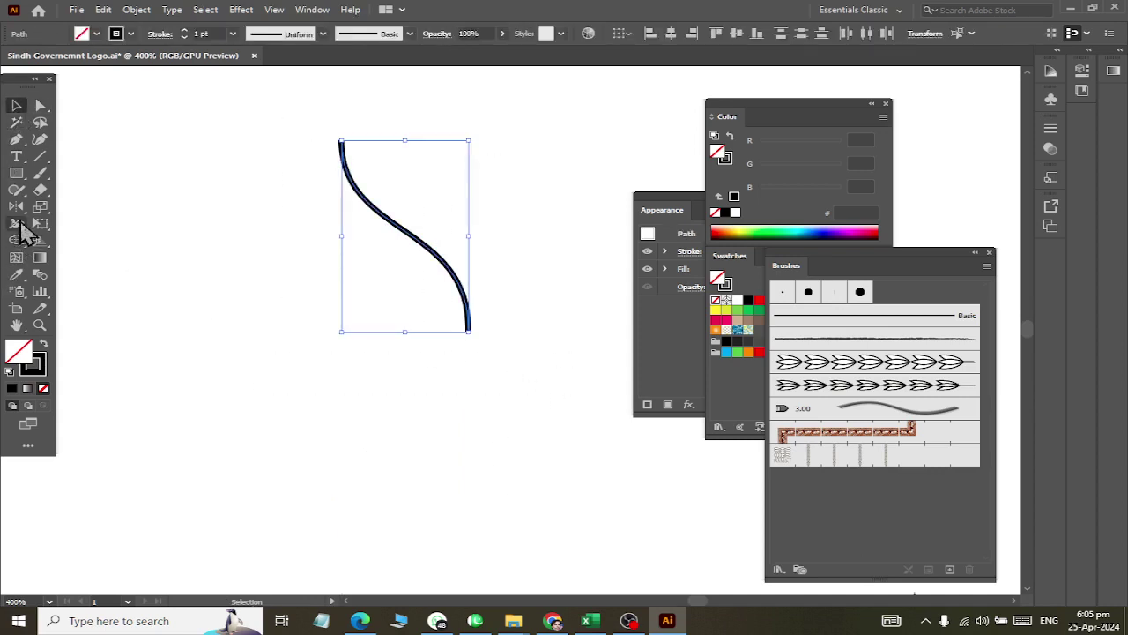
{"action": "left_click", "coordinate": [16, 206]}
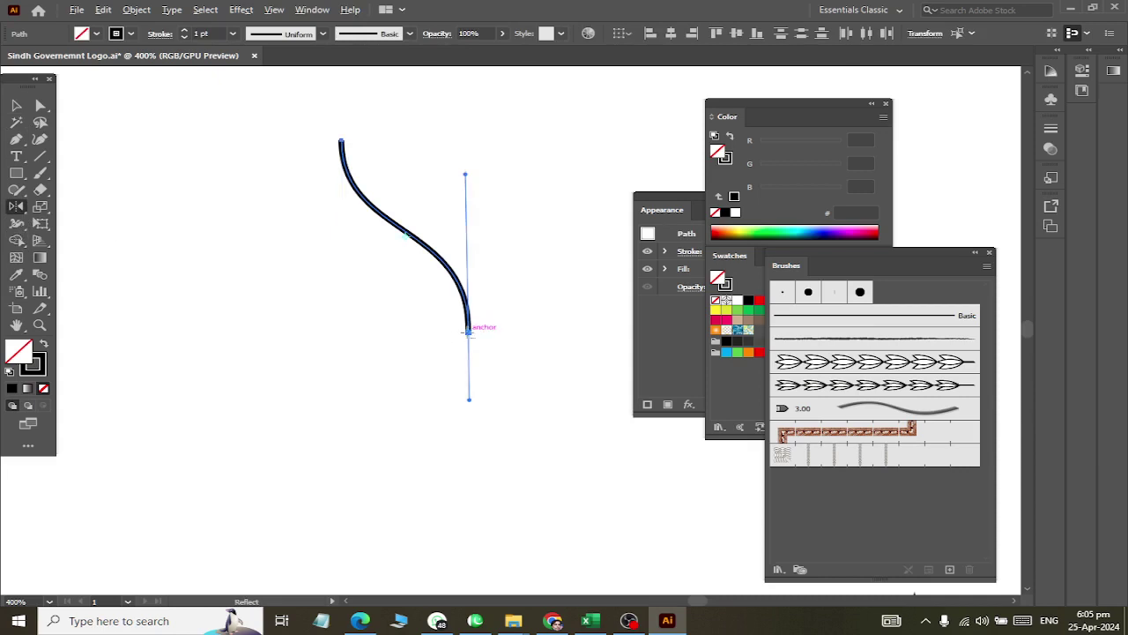
{"action": "left_click", "coordinate": [468, 330], "text": "alt"}
{"action": "left_click", "coordinate": [721, 411]}
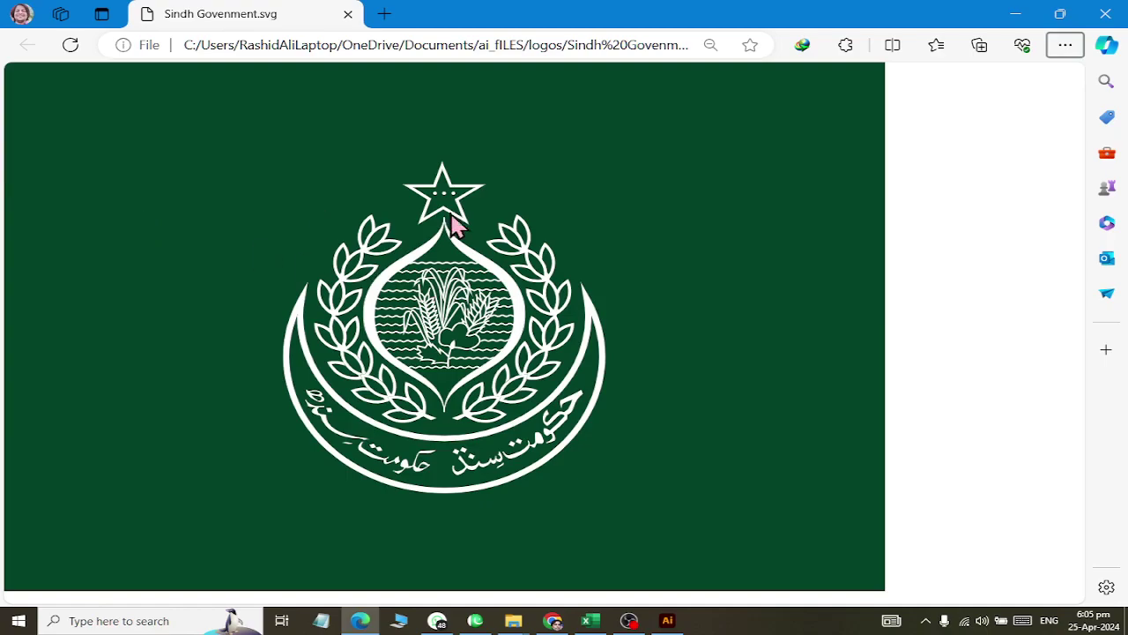
{"action": "key", "text": "alt+Tab"}
{"action": "key", "text": "alt+Tab"}
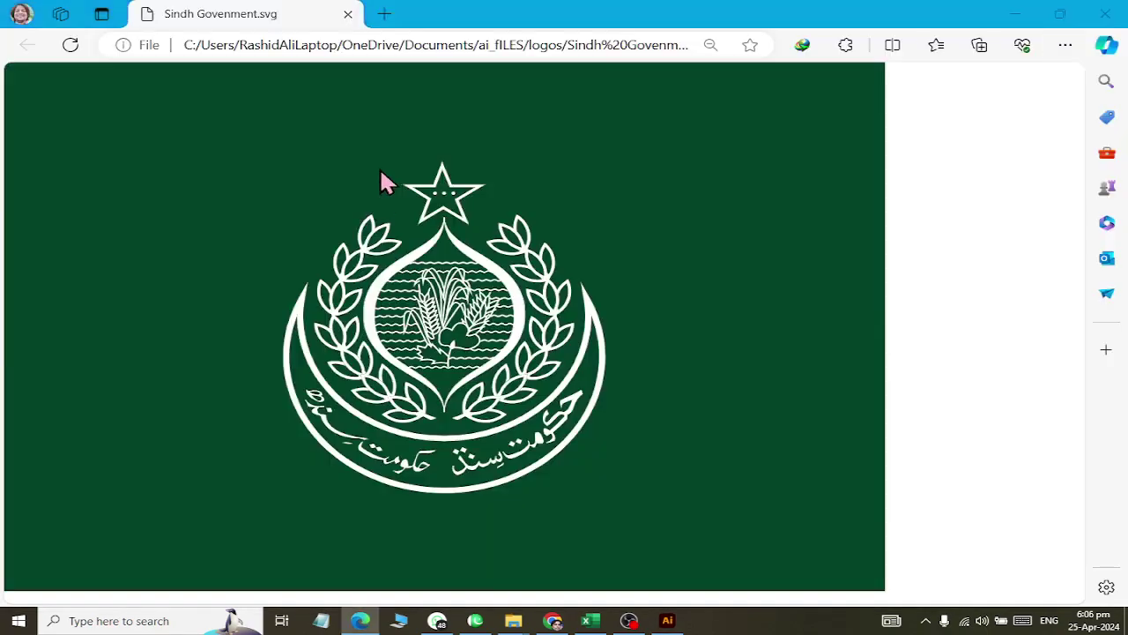
{"action": "key", "text": "alt+Tab"}
Step: Reshape the upper curve by adjusting its top anchor and handles
{"action": "left_click", "coordinate": [40, 106]}
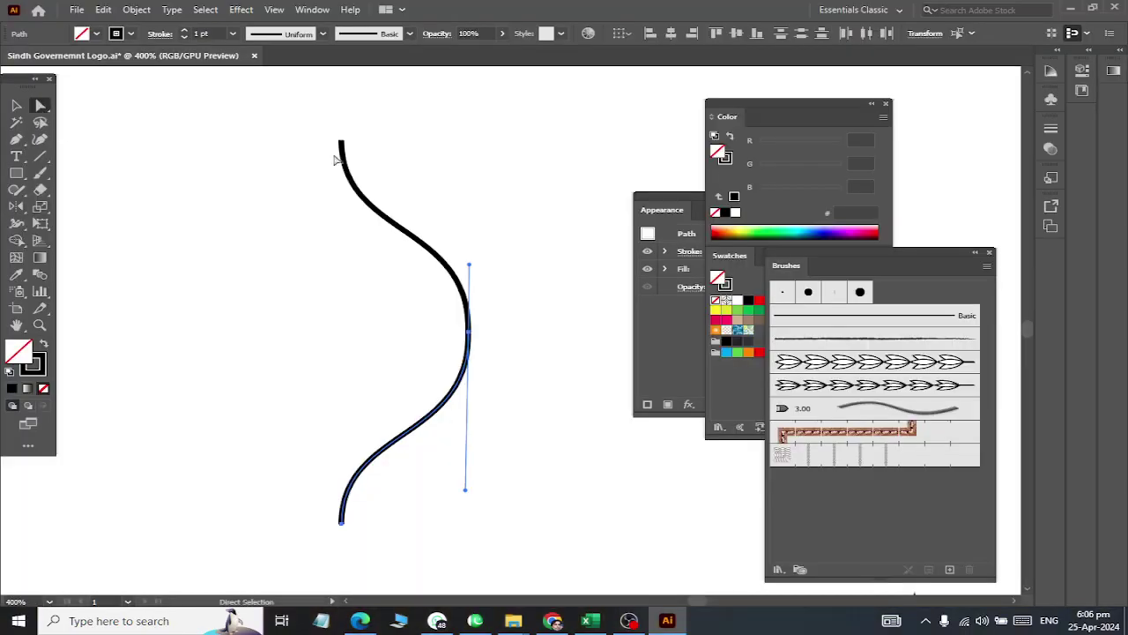
{"action": "left_click_drag", "start_coordinate": [330, 156], "coordinate": [341, 141]}
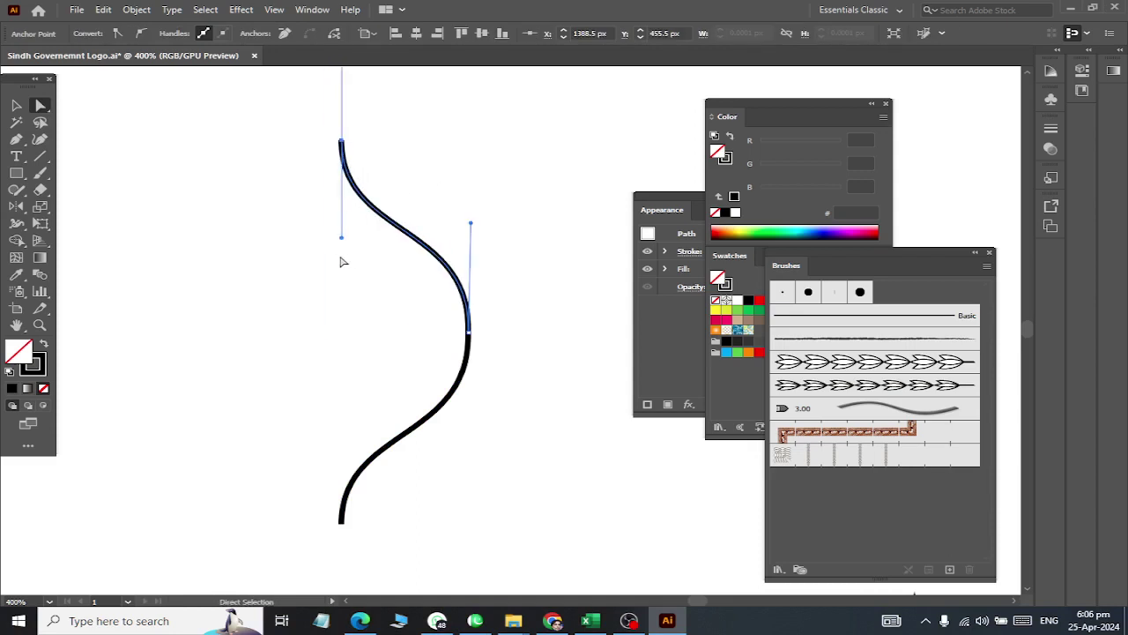
{"action": "left_click_drag", "start_coordinate": [342, 239], "coordinate": [361, 251]}
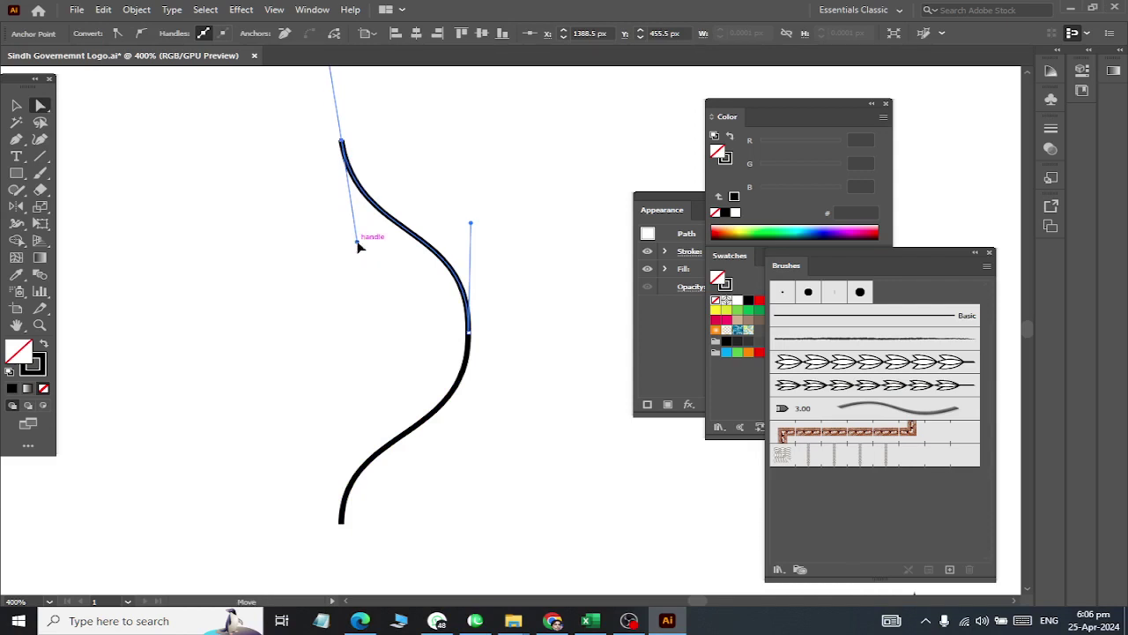
{"action": "left_click_drag", "start_coordinate": [358, 246], "coordinate": [379, 246]}
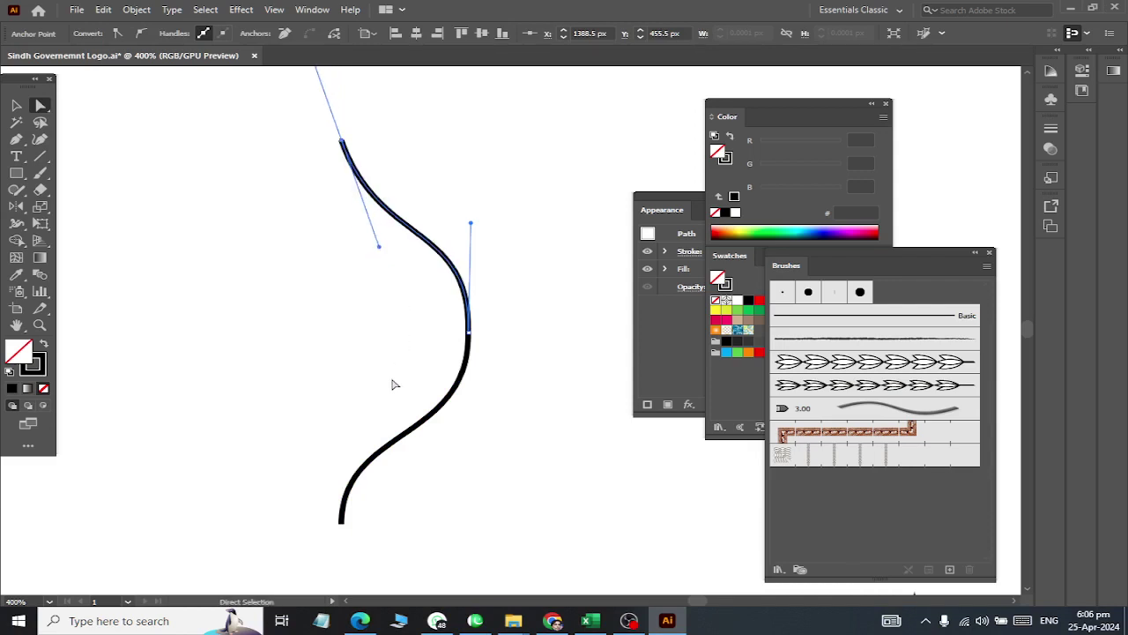
{"action": "scroll", "coordinate": [307, 143], "scroll_direction": "up", "scroll_amount": 2}
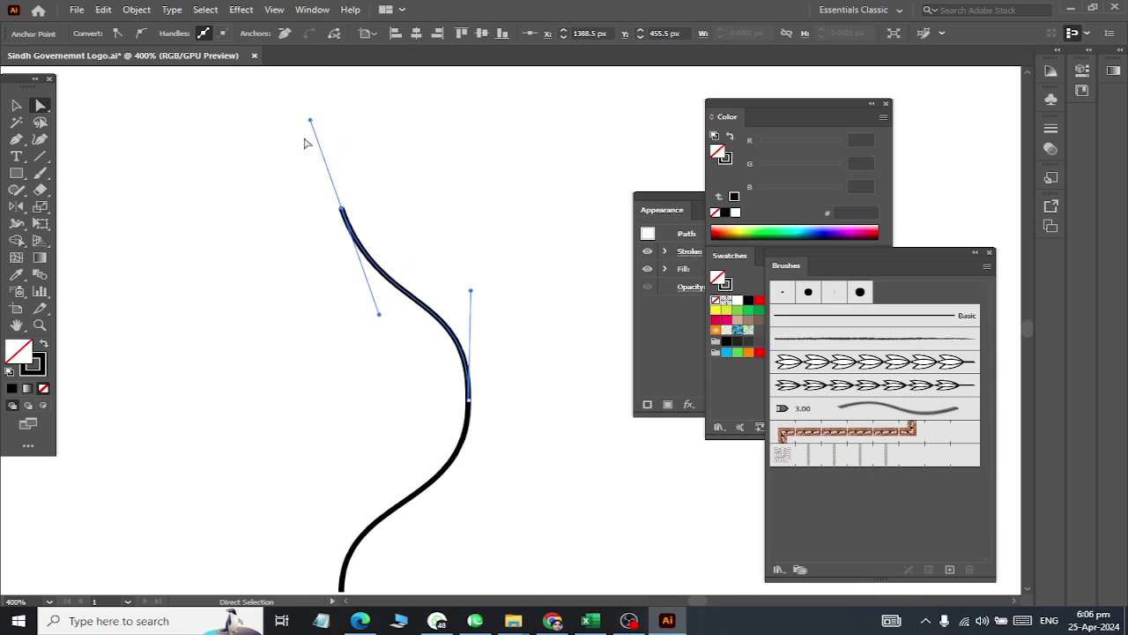
{"action": "left_click", "coordinate": [311, 139]}
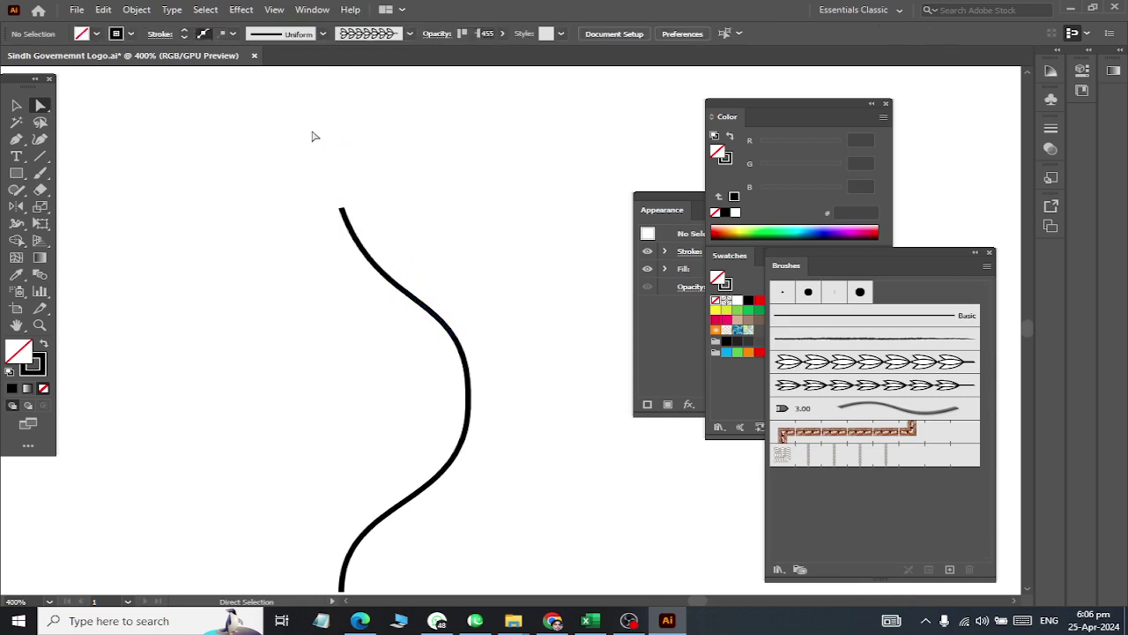
{"action": "left_click_drag", "start_coordinate": [343, 209], "coordinate": [311, 120]}
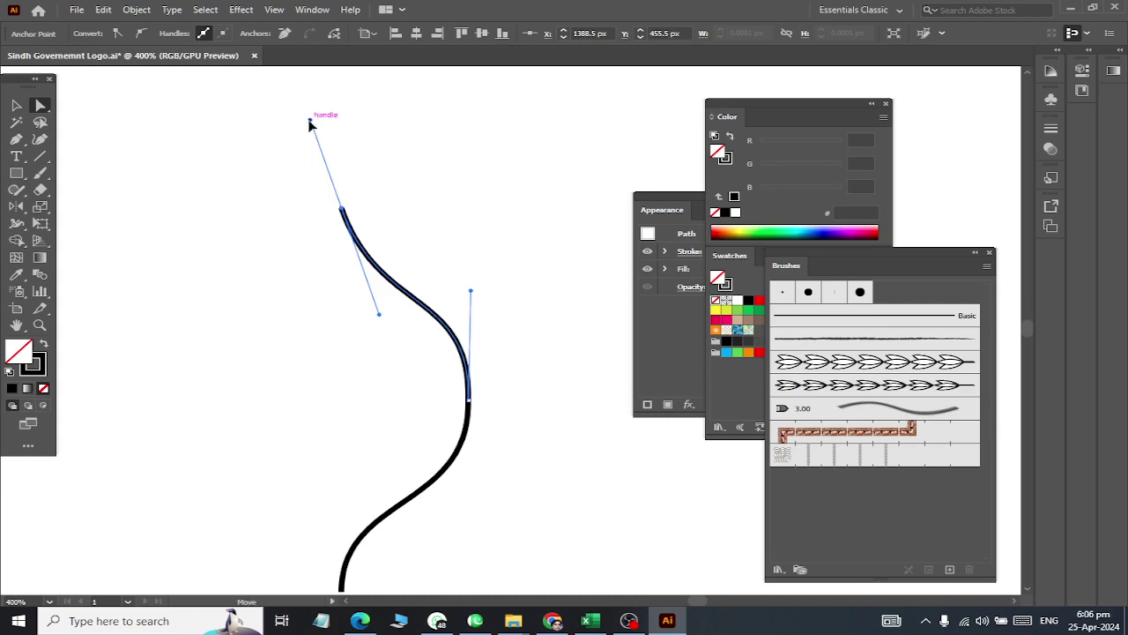
{"action": "left_click_drag", "start_coordinate": [309, 122], "coordinate": [298, 132]}
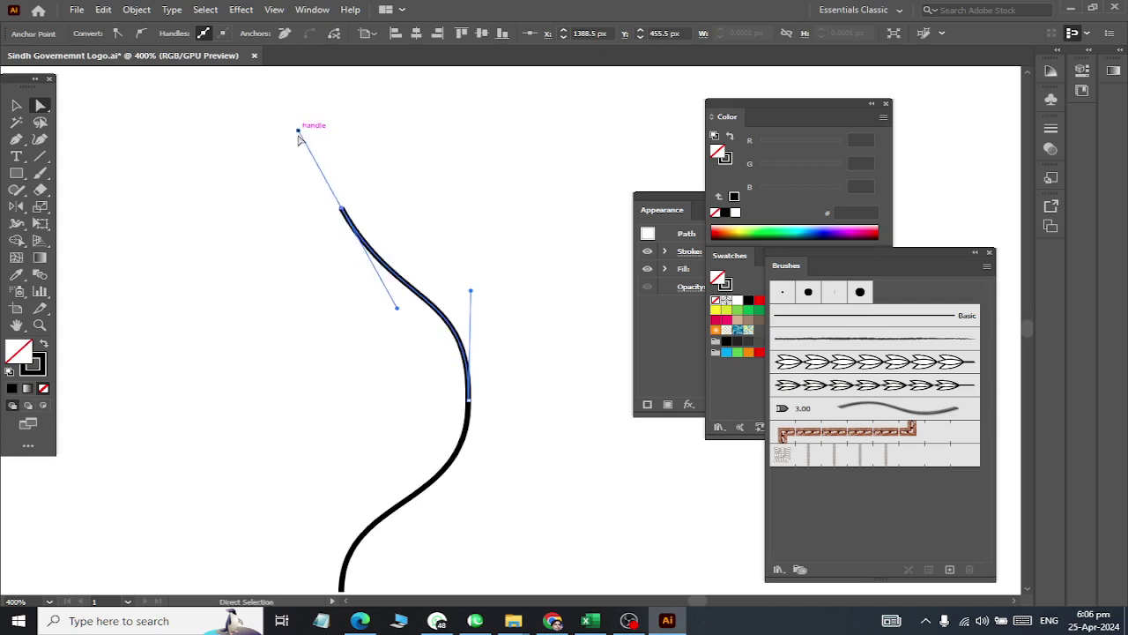
{"action": "scroll", "coordinate": [529, 352], "scroll_direction": "down", "scroll_amount": 3}
Step: Delete the lower curve segment and select the remaining curve
{"action": "left_click_drag", "start_coordinate": [434, 449], "coordinate": [446, 447]}
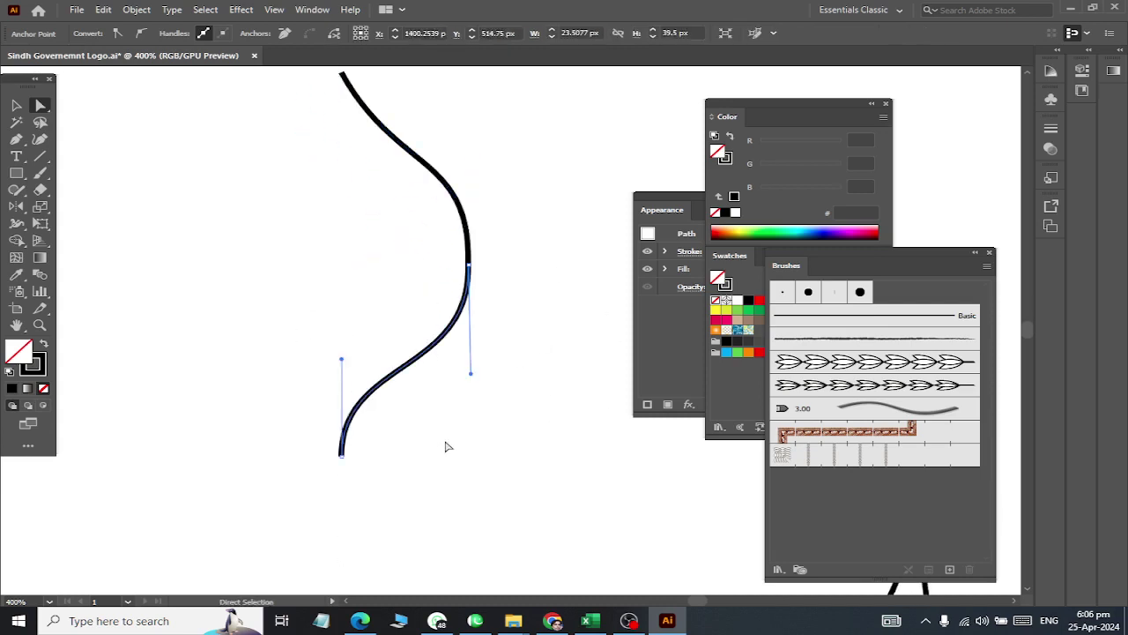
{"action": "key", "text": "Delete"}
{"action": "left_click", "coordinate": [16, 105]}
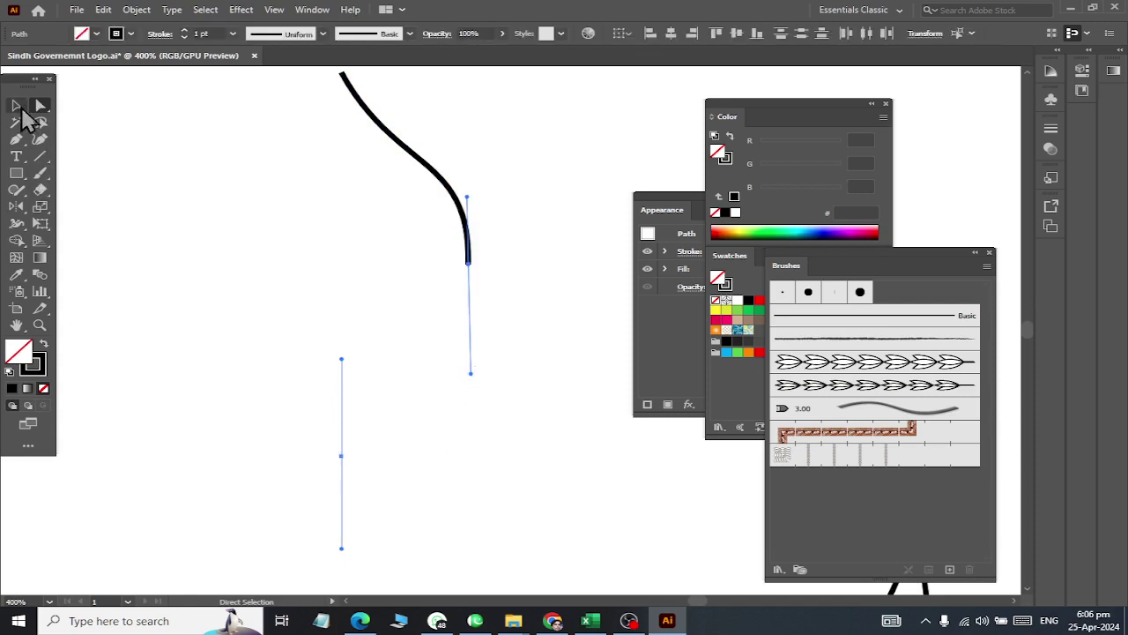
{"action": "left_click_drag", "start_coordinate": [263, 151], "coordinate": [282, 161]}
{"action": "key", "text": "ctrl+a"}
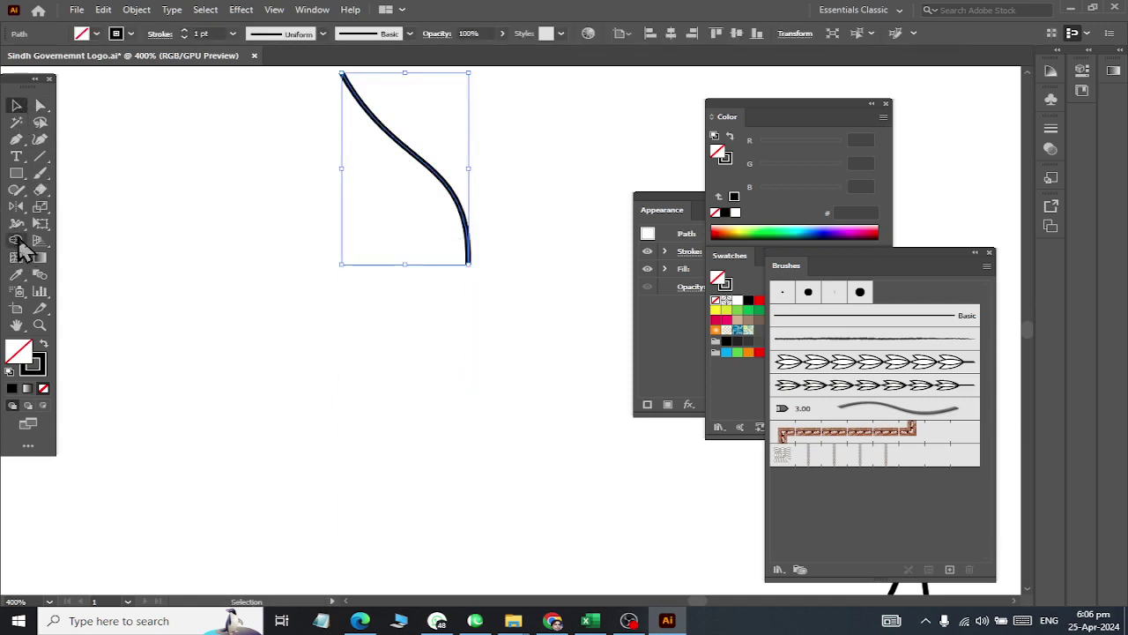
Step: Place a horizontally reflected copy below the curve and compare with the reference
{"action": "left_click", "coordinate": [16, 206]}
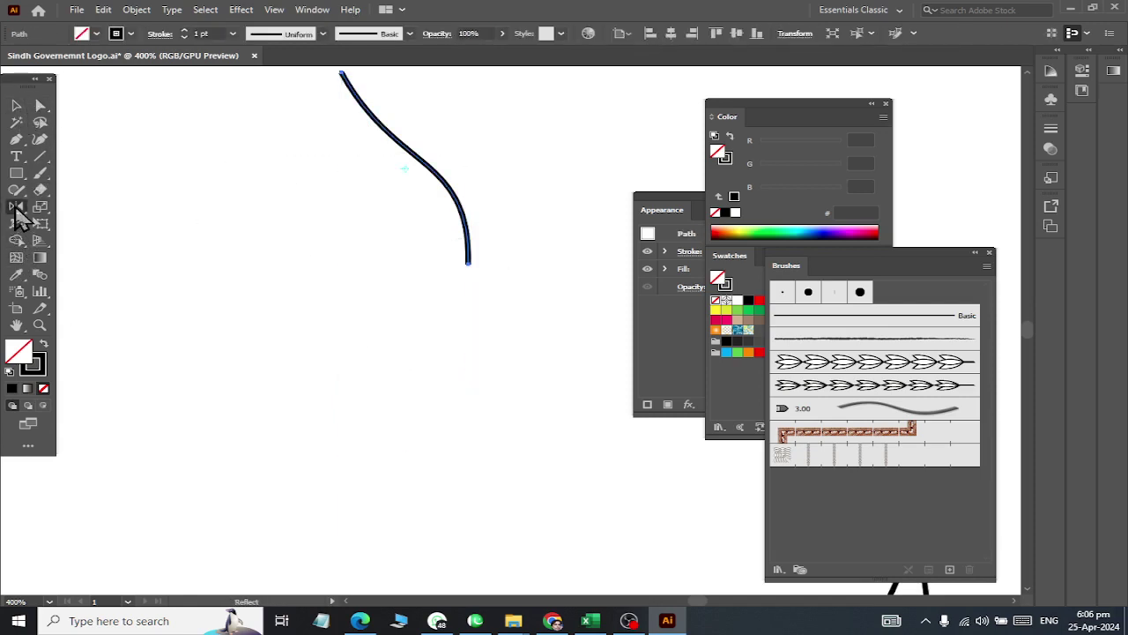
{"action": "left_click", "coordinate": [467, 257], "text": "alt"}
{"action": "left_click", "coordinate": [701, 412]}
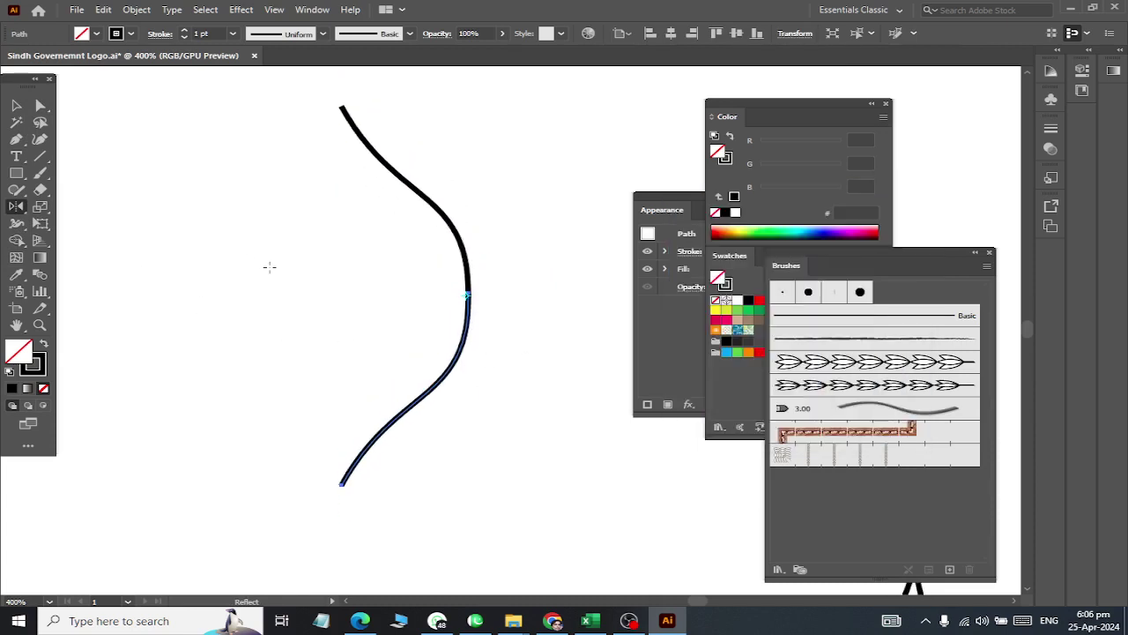
{"action": "key", "text": "alt+Tab"}
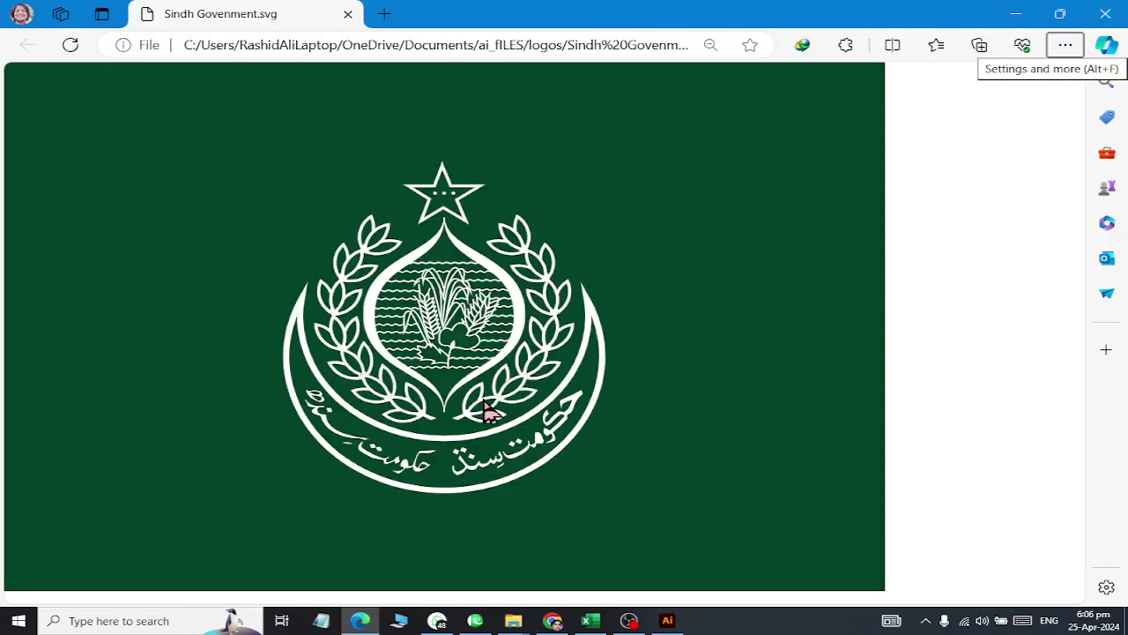
{"action": "key", "text": "alt+Tab"}
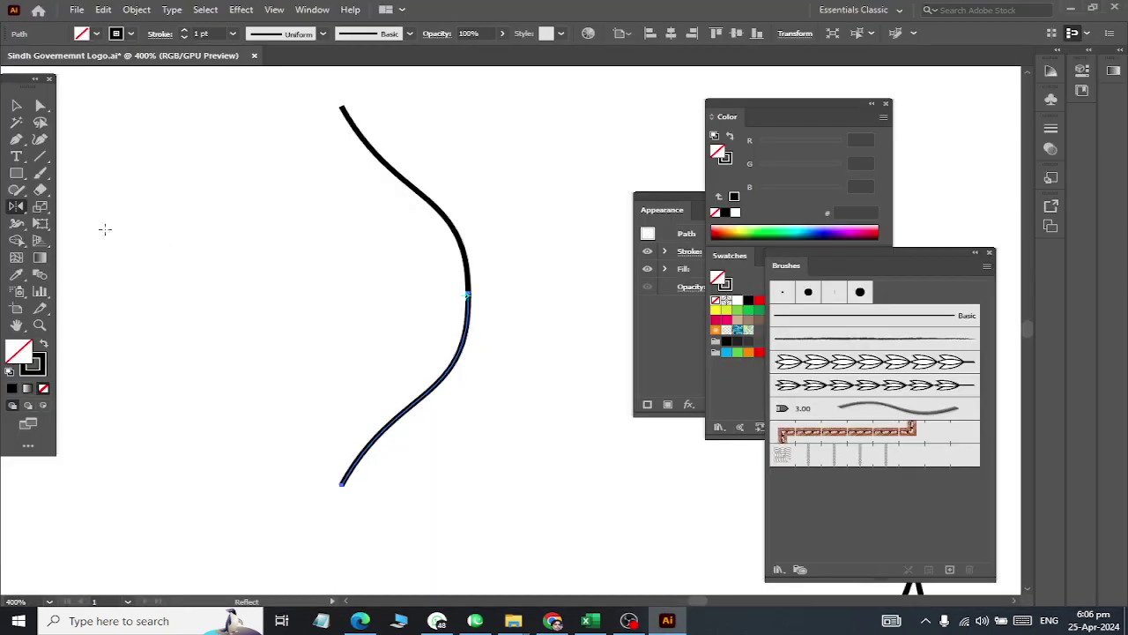
Step: Reflect both curves vertically around the bottom anchor as a copy, then select the top-tip anchors
{"action": "left_click", "coordinate": [16, 106]}
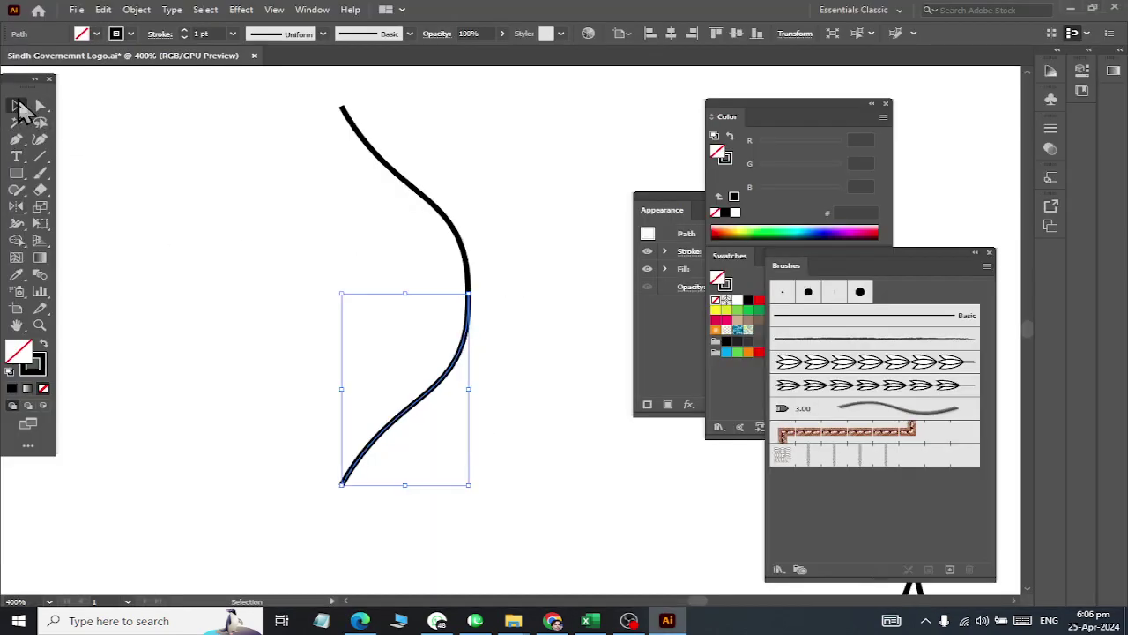
{"action": "left_click_drag", "start_coordinate": [250, 94], "coordinate": [338, 365]}
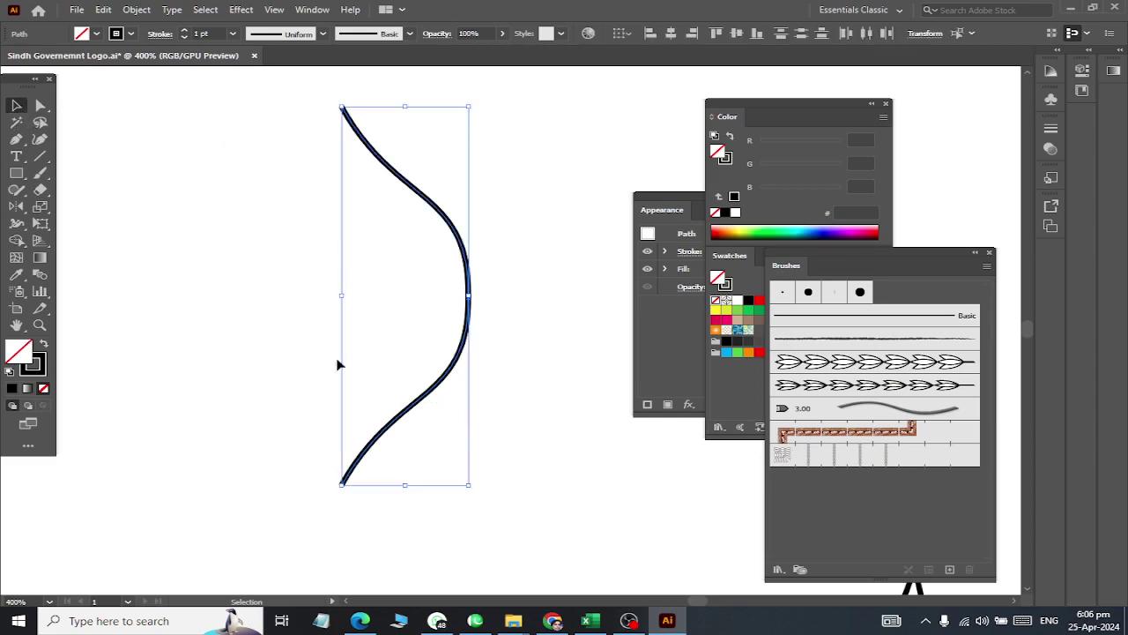
{"action": "left_click", "coordinate": [16, 206]}
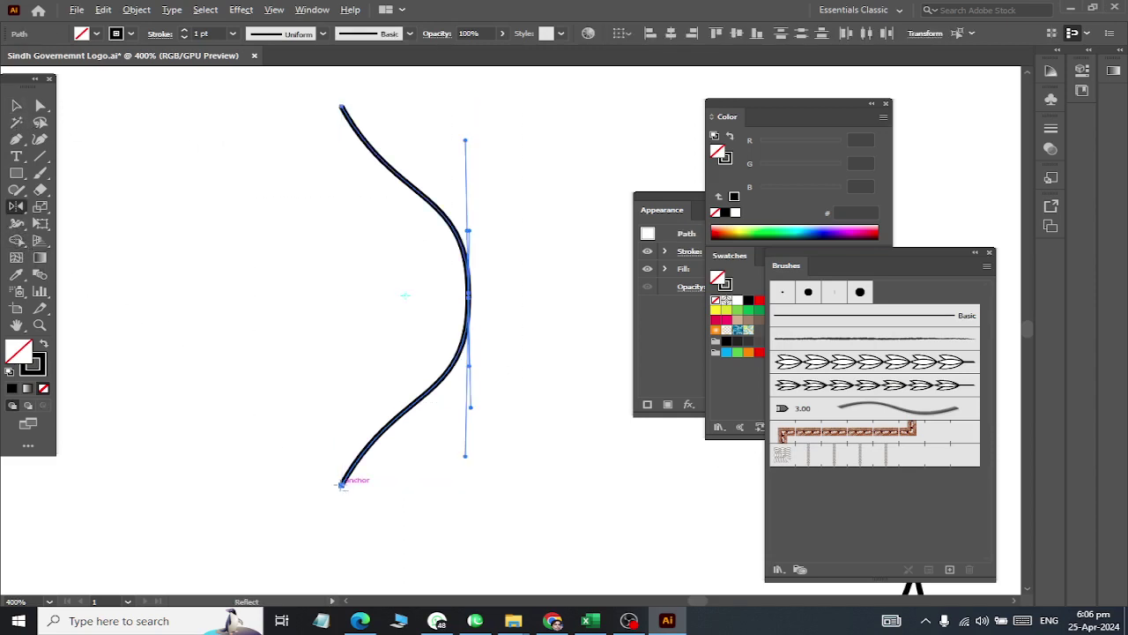
{"action": "left_click", "coordinate": [341, 483], "text": "alt"}
{"action": "left_click", "coordinate": [694, 265]}
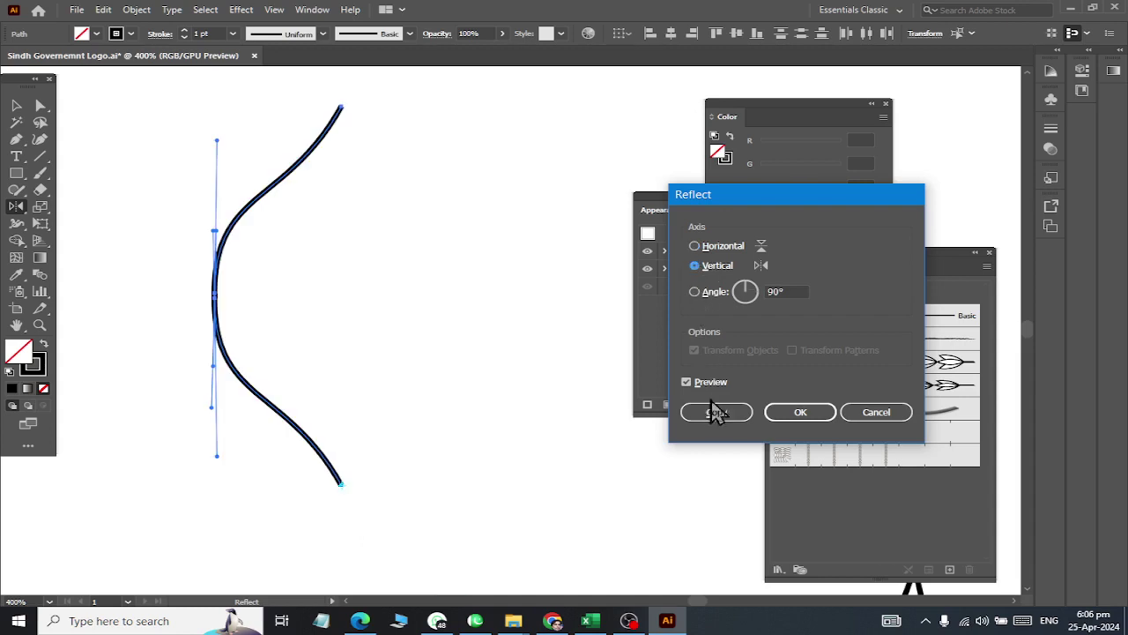
{"action": "left_click", "coordinate": [716, 412]}
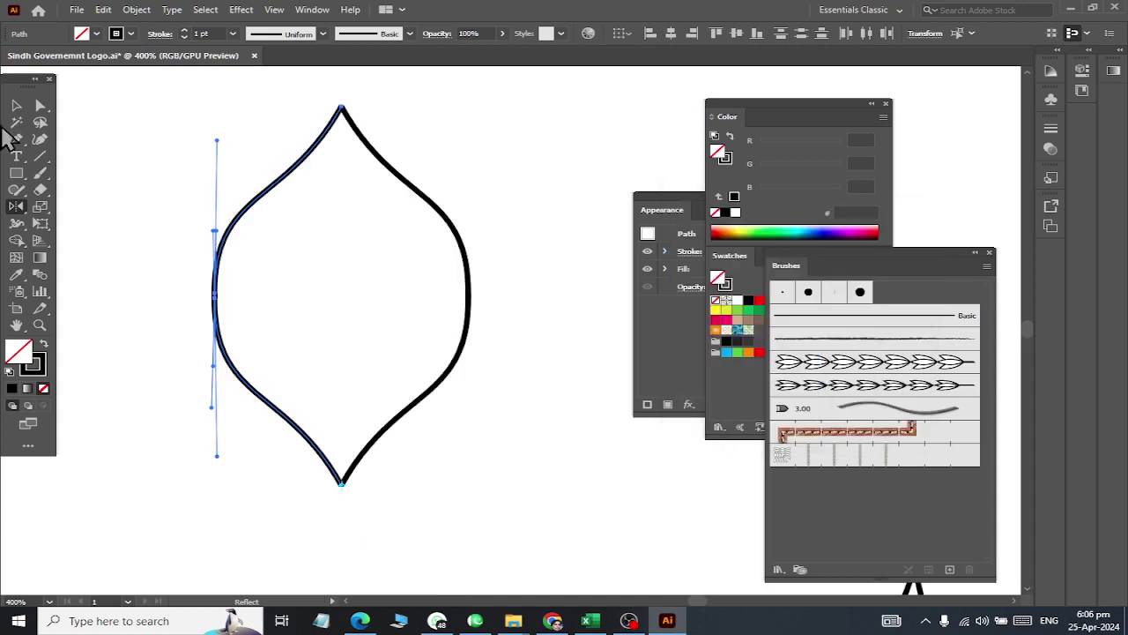
{"action": "left_click", "coordinate": [40, 105]}
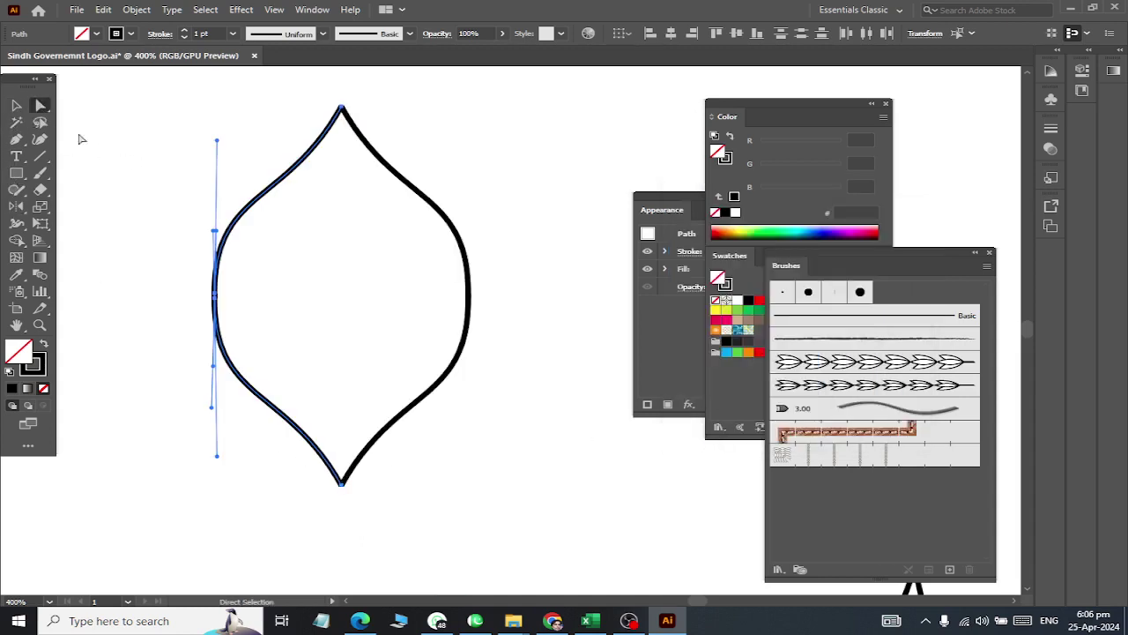
{"action": "left_click_drag", "start_coordinate": [269, 88], "coordinate": [427, 146]}
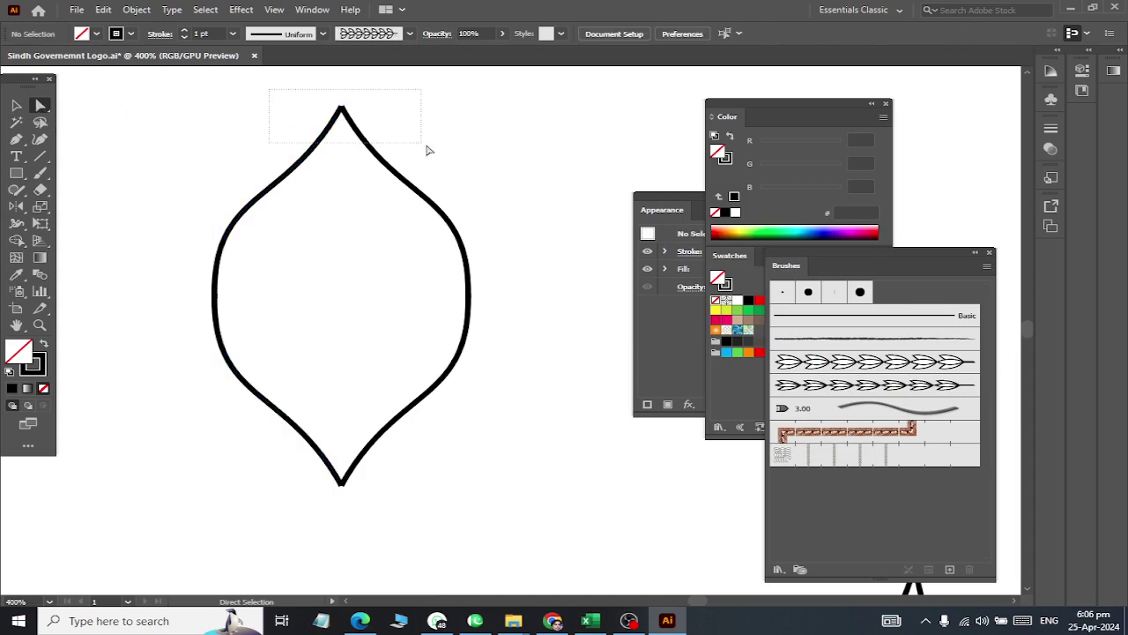
Step: Browse the context menu and the Object and View menus for point commands
{"action": "right_click", "coordinate": [335, 108]}
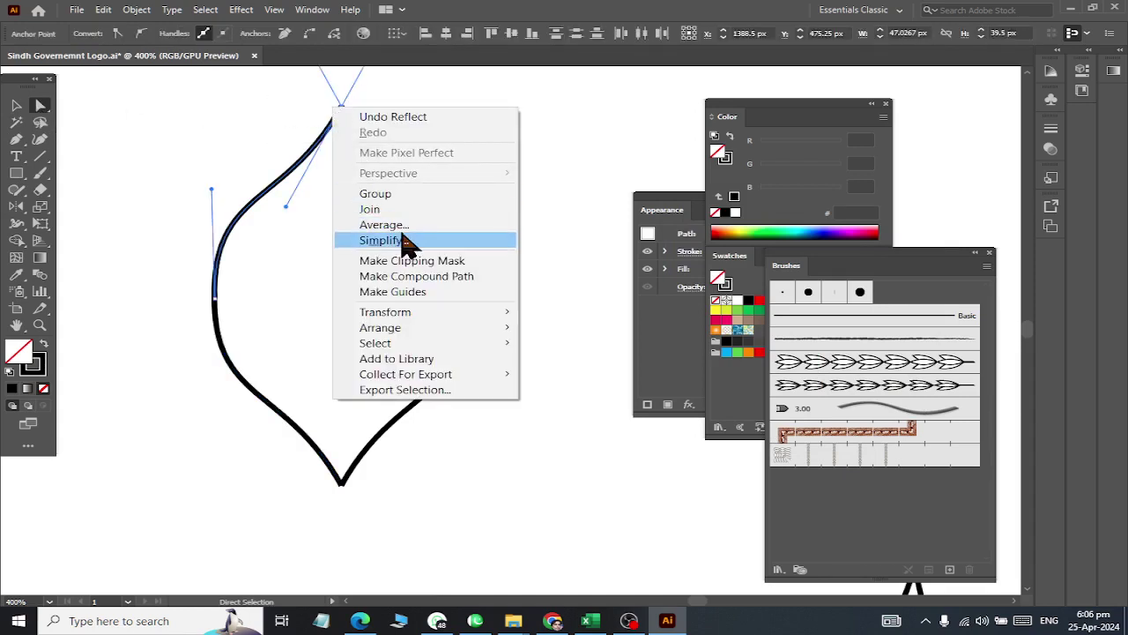
{"action": "left_click", "coordinate": [128, 13]}
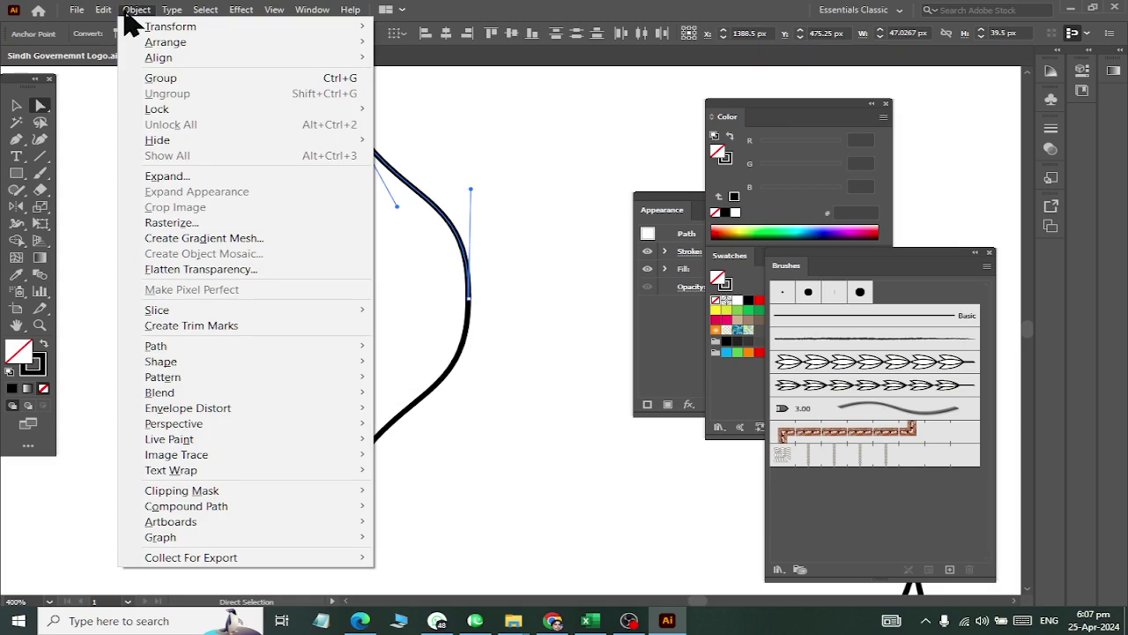
{"action": "left_click", "coordinate": [134, 11]}
{"action": "left_click", "coordinate": [203, 10]}
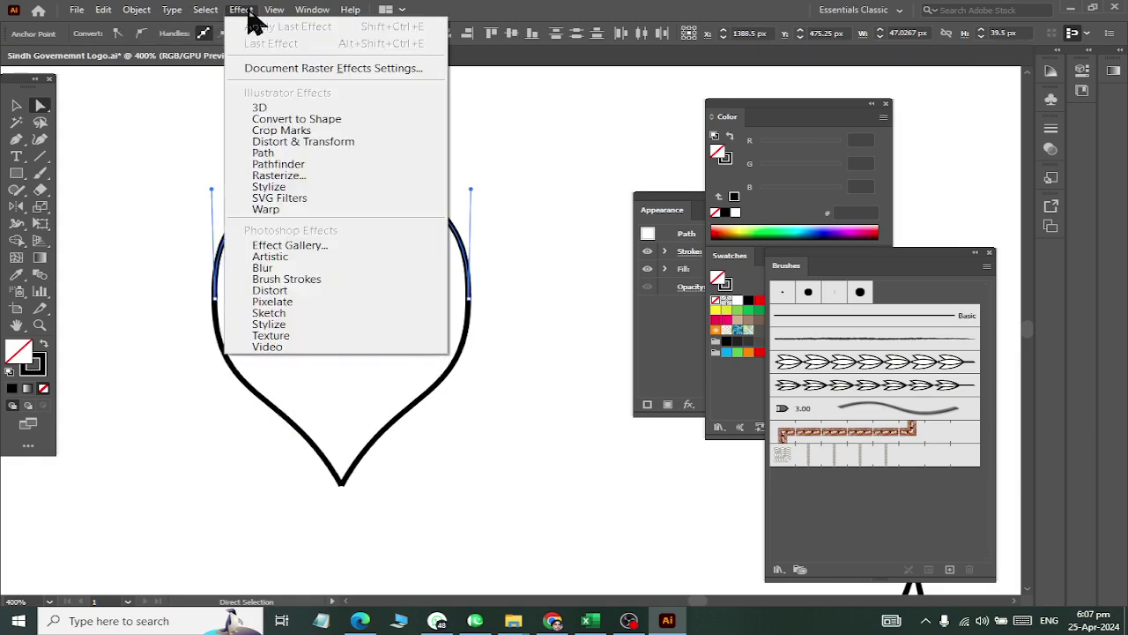
{"action": "left_click", "coordinate": [181, 11]}
{"action": "left_click", "coordinate": [141, 10]}
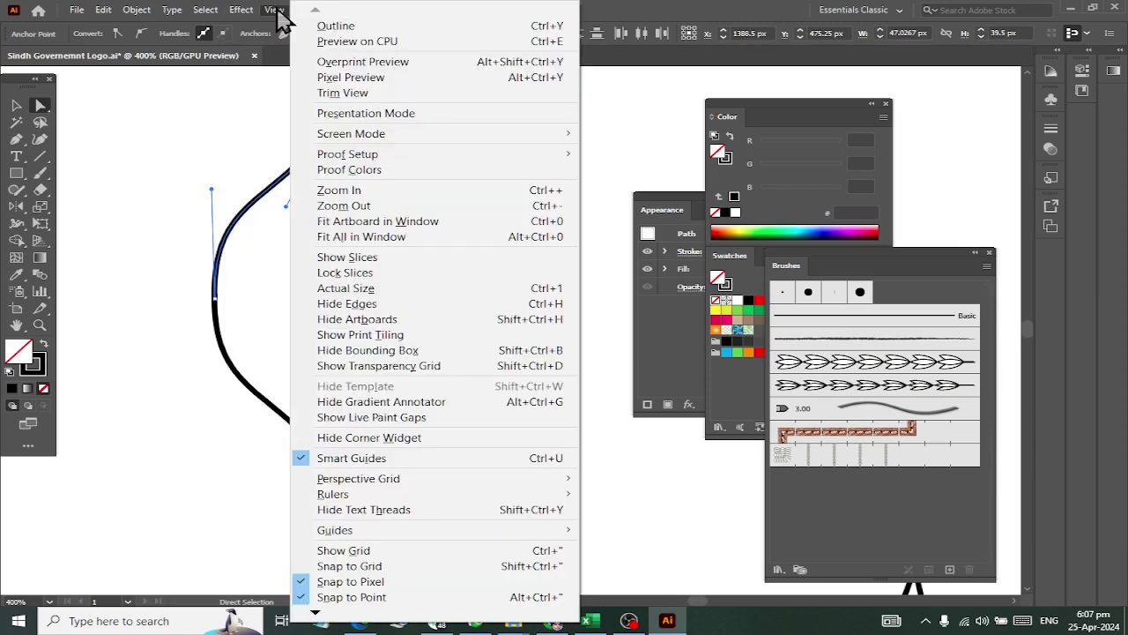
{"action": "left_click", "coordinate": [273, 12]}
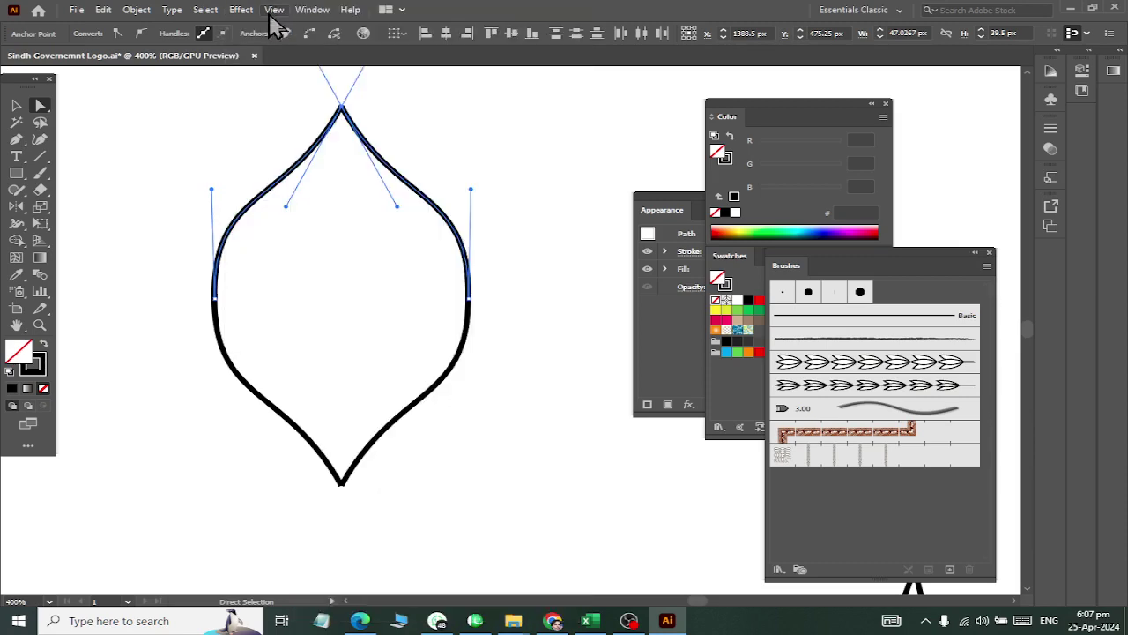
{"action": "double_click", "coordinate": [313, 12]}
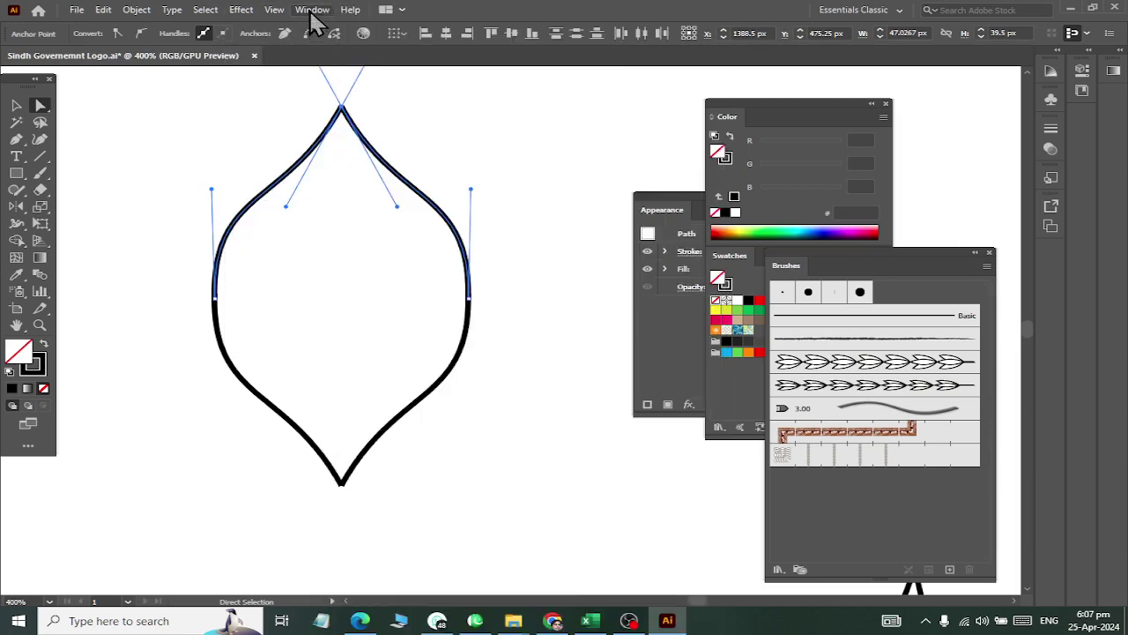
Step: Average the top-tip anchor points to one position and join them into a corner
{"action": "left_click", "coordinate": [365, 118]}
{"action": "right_click", "coordinate": [346, 106]}
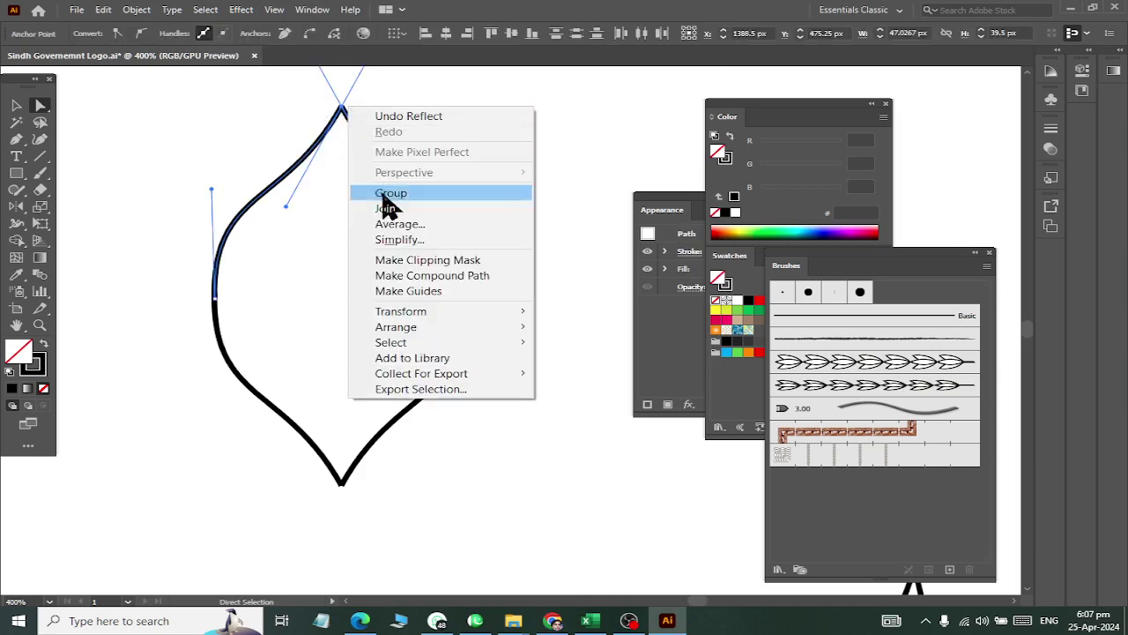
{"action": "left_click", "coordinate": [404, 224]}
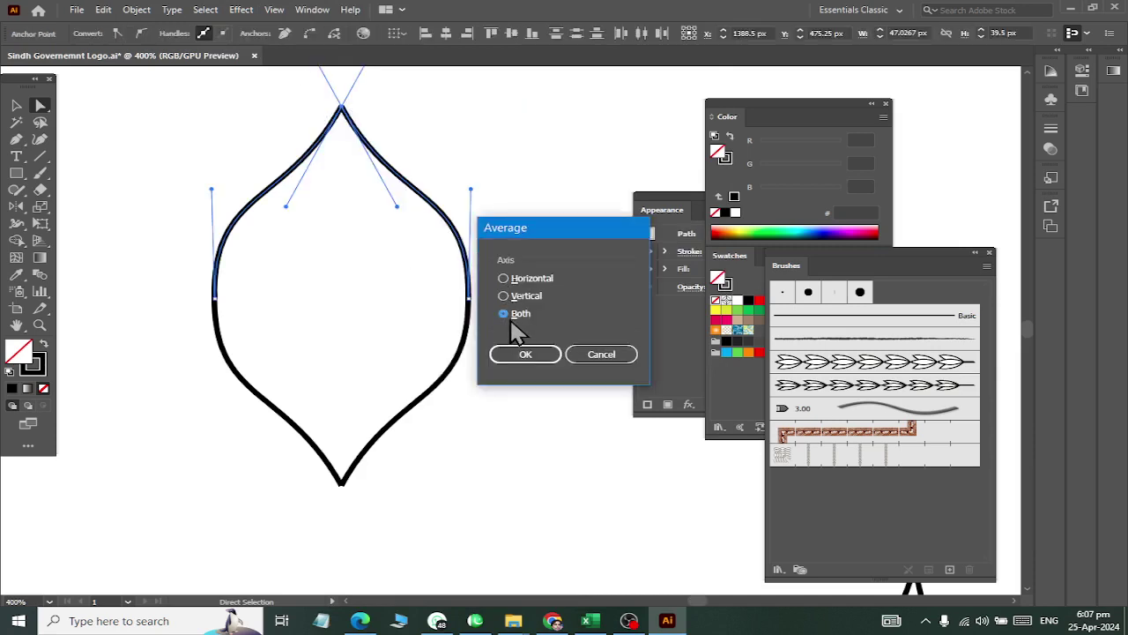
{"action": "left_click", "coordinate": [525, 354]}
{"action": "right_click", "coordinate": [336, 108]}
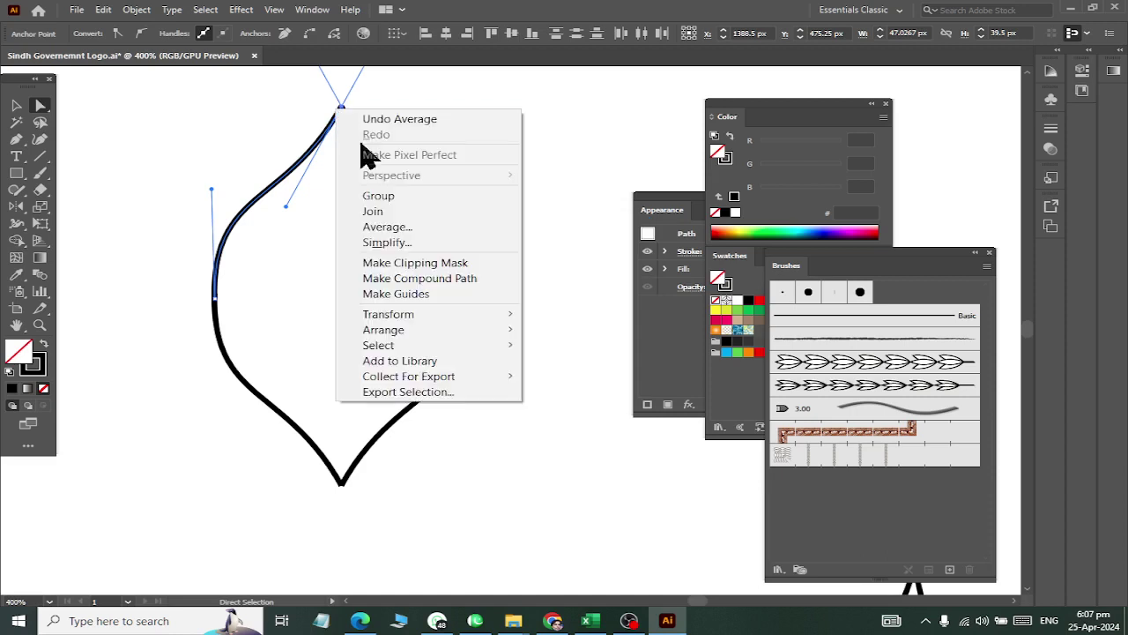
{"action": "left_click", "coordinate": [396, 213]}
{"action": "left_click", "coordinate": [524, 238]}
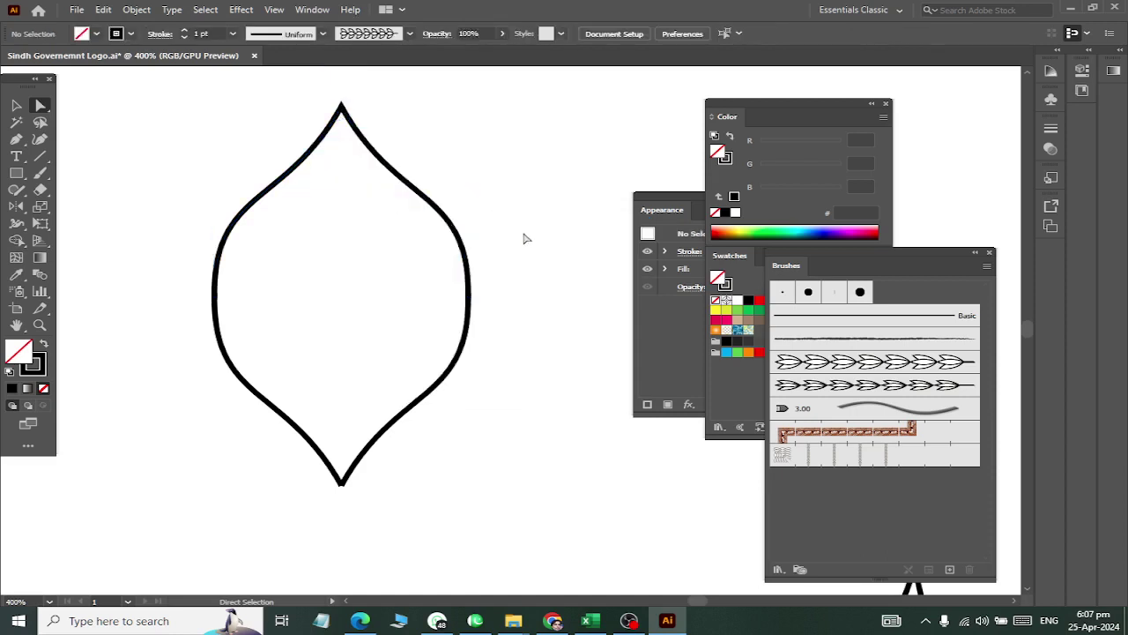
Step: Average the right-side anchor points, attempt a join, and dismiss the warning
{"action": "left_click_drag", "start_coordinate": [445, 311], "coordinate": [466, 296]}
{"action": "right_click", "coordinate": [457, 276]}
{"action": "left_click", "coordinate": [527, 289]}
{"action": "right_click", "coordinate": [473, 284]}
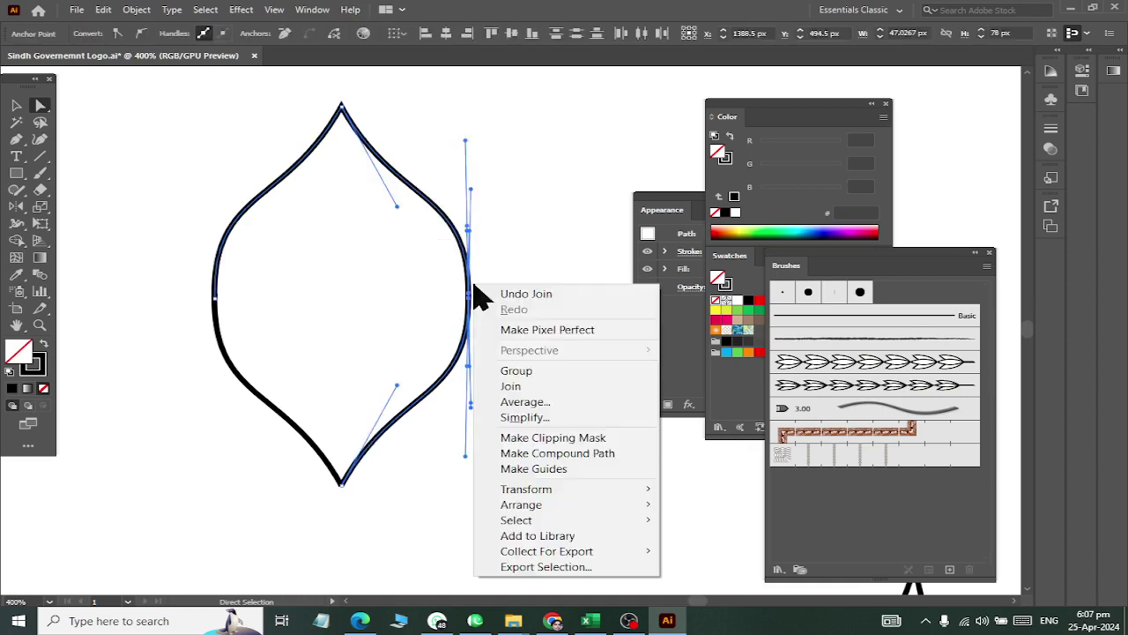
{"action": "left_click", "coordinate": [504, 406]}
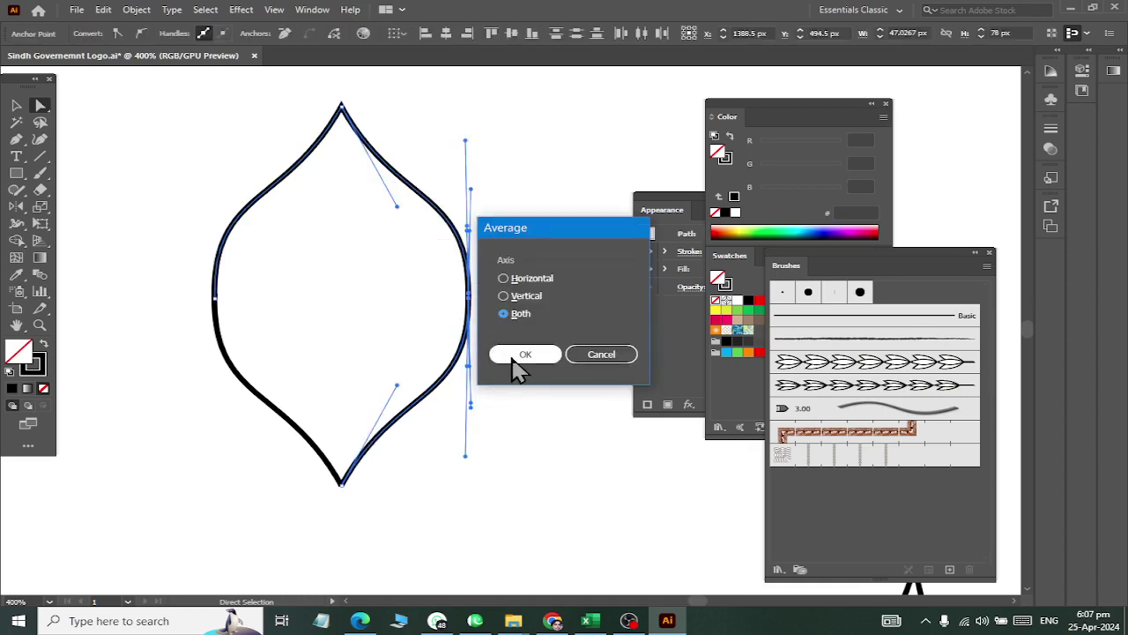
{"action": "left_click", "coordinate": [516, 355]}
{"action": "right_click", "coordinate": [469, 280]}
{"action": "left_click", "coordinate": [504, 381]}
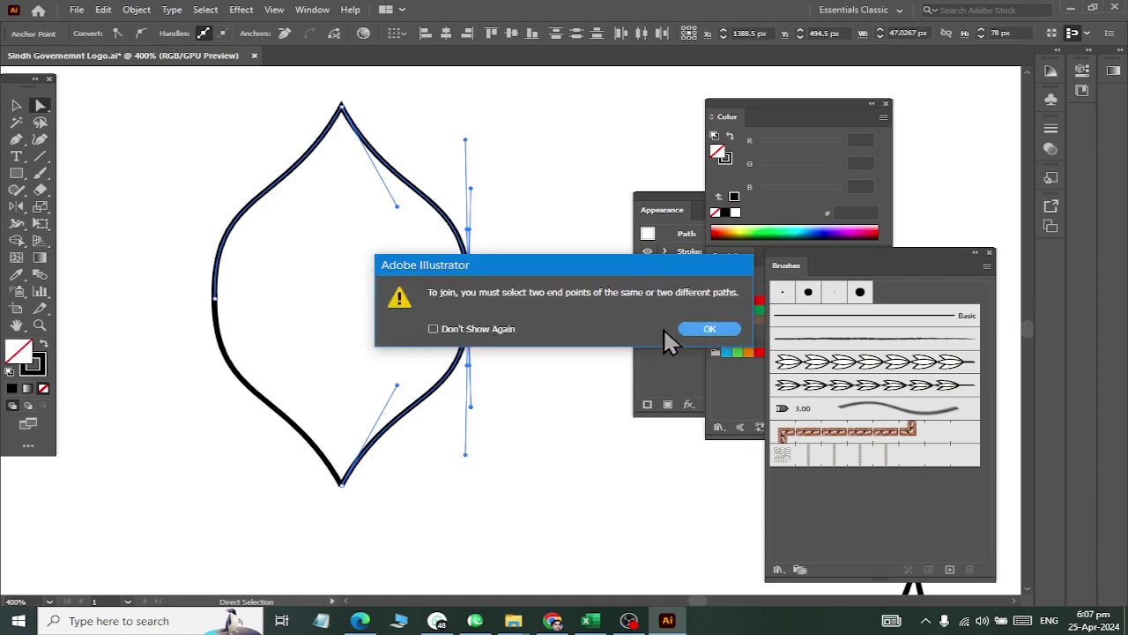
{"action": "left_click", "coordinate": [709, 329]}
{"action": "left_click", "coordinate": [498, 323]}
Step: Try selecting the overlapping right-side anchors and their adjoining curve segments
{"action": "scroll", "coordinate": [498, 324], "scroll_direction": "up", "scroll_amount": 3}
{"action": "left_click_drag", "start_coordinate": [409, 208], "coordinate": [236, 300]}
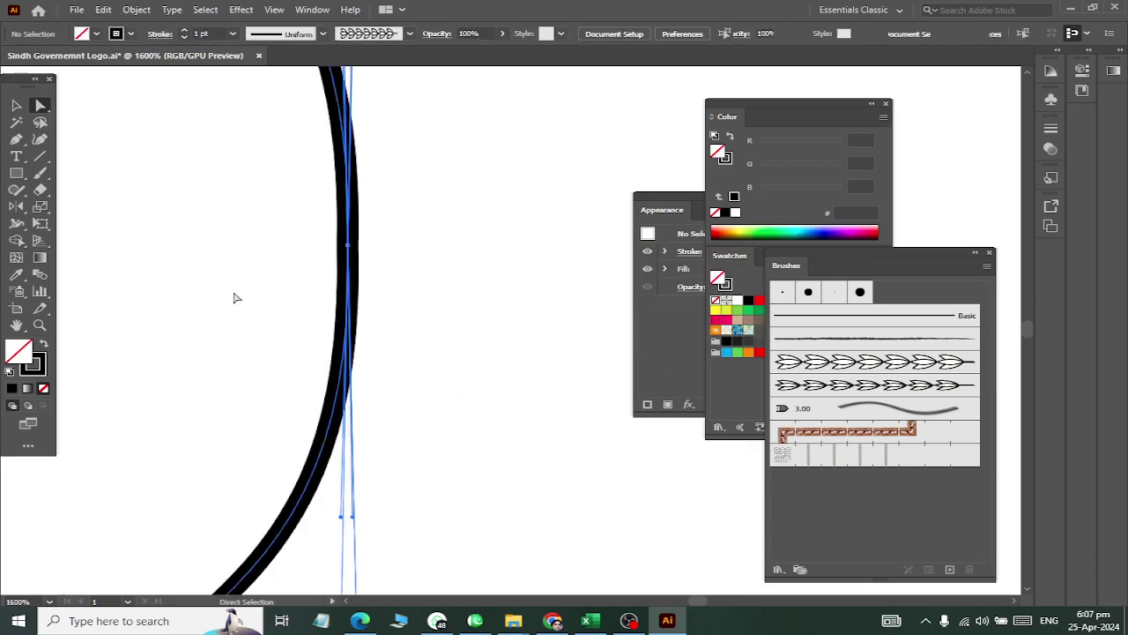
{"action": "scroll", "coordinate": [342, 275], "scroll_direction": "down", "scroll_amount": 3}
{"action": "left_click", "coordinate": [309, 185]}
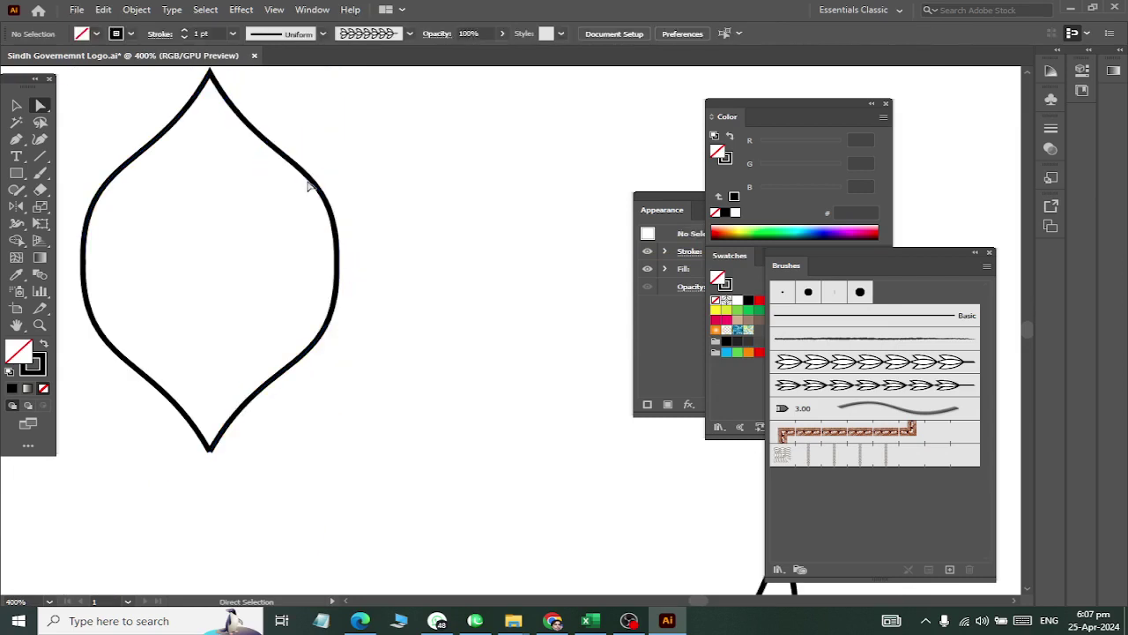
{"action": "left_click", "coordinate": [340, 266]}
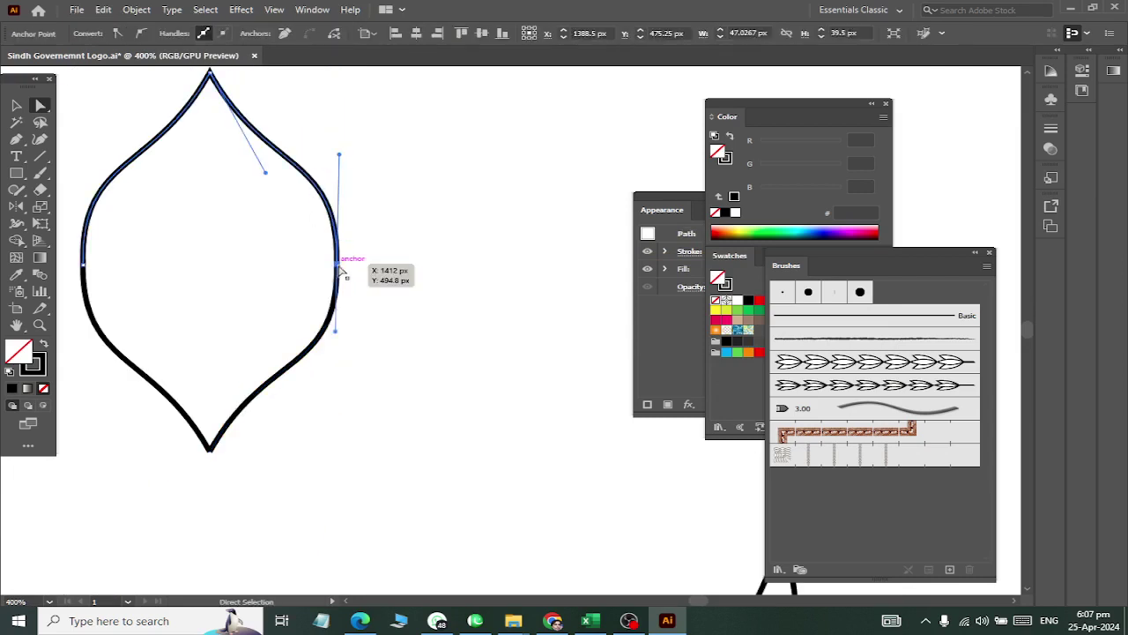
{"action": "left_click", "coordinate": [321, 337]}
Step: Average the overlapping right-side anchors again, retry joining, dismiss the error, and deselect
{"action": "scroll", "coordinate": [322, 328], "scroll_direction": "up", "scroll_amount": 2}
{"action": "scroll", "coordinate": [335, 273], "scroll_direction": "up", "scroll_amount": 2}
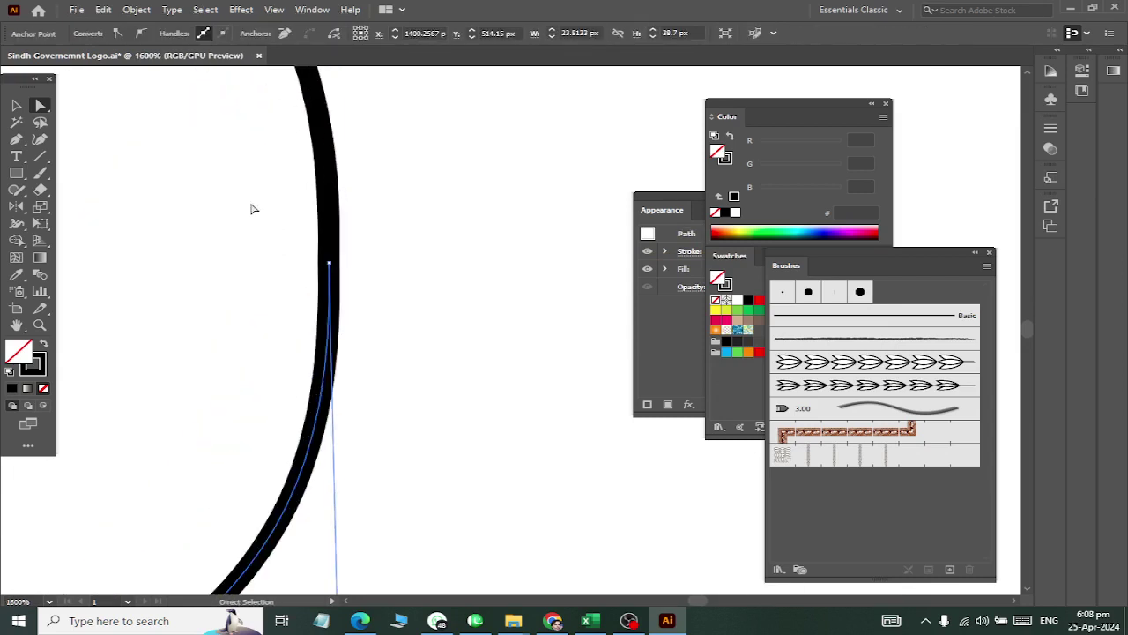
{"action": "mouse_move", "coordinate": [211, 156]}
{"action": "left_mouse_down"}
{"action": "mouse_move", "coordinate": [428, 307]}
{"action": "mouse_move", "coordinate": [459, 314]}
{"action": "left_mouse_up"}
{"action": "right_click", "coordinate": [329, 253]}
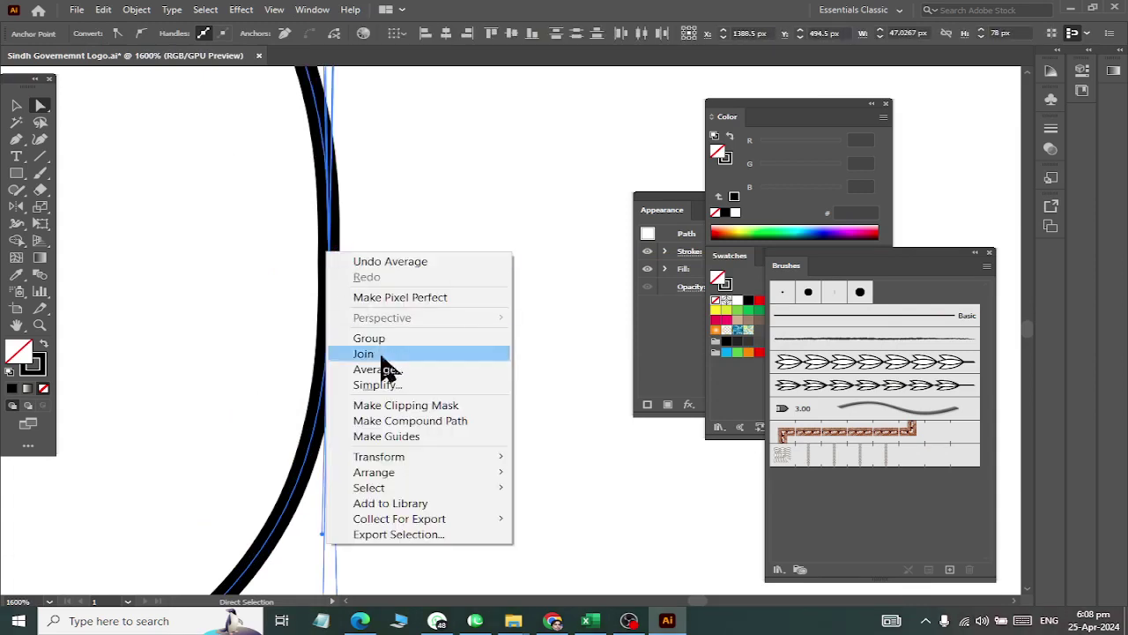
{"action": "left_click", "coordinate": [394, 375]}
{"action": "left_click", "coordinate": [521, 356]}
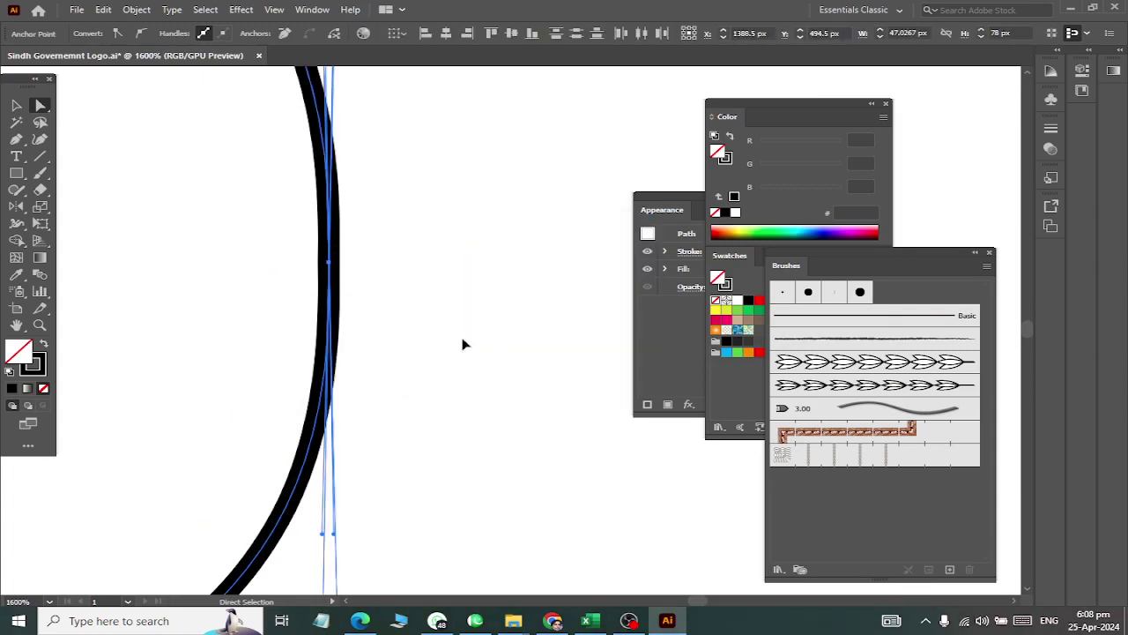
{"action": "right_click", "coordinate": [323, 261]}
{"action": "left_click", "coordinate": [388, 360]}
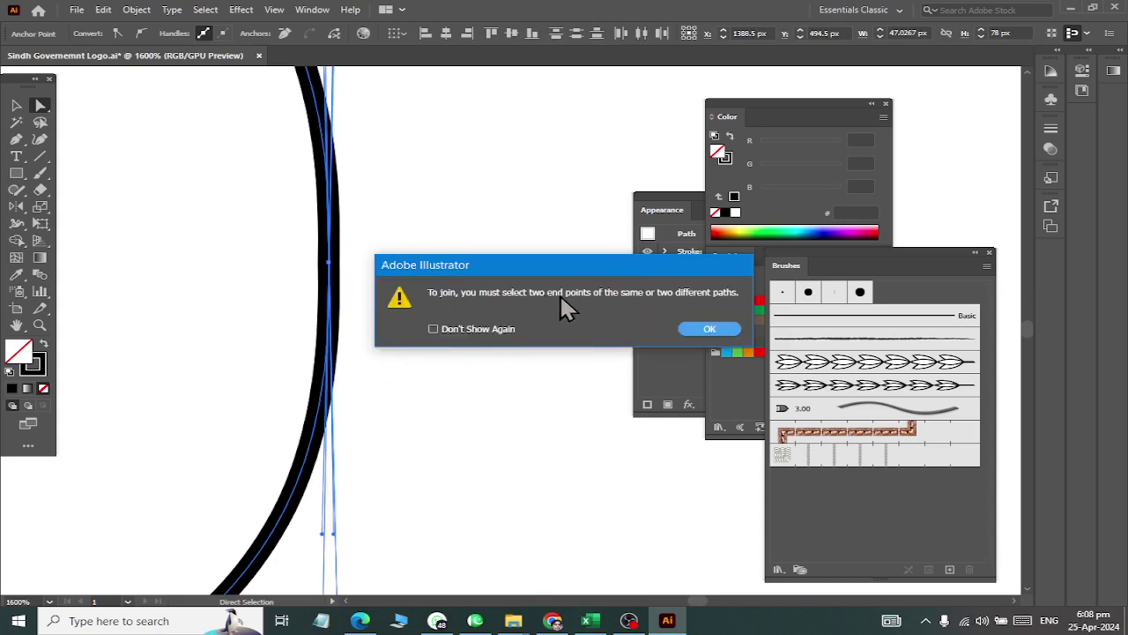
{"action": "left_click", "coordinate": [725, 338]}
{"action": "scroll", "coordinate": [330, 305], "scroll_direction": "down", "scroll_amount": 4}
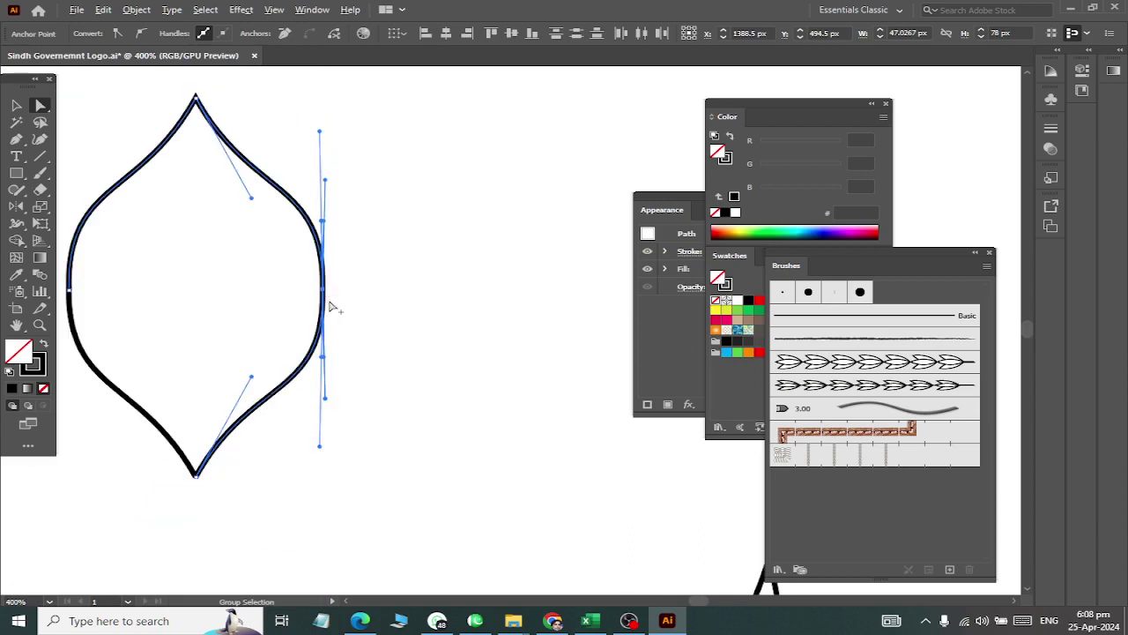
{"action": "left_click", "coordinate": [16, 104]}
{"action": "left_click", "coordinate": [402, 220]}
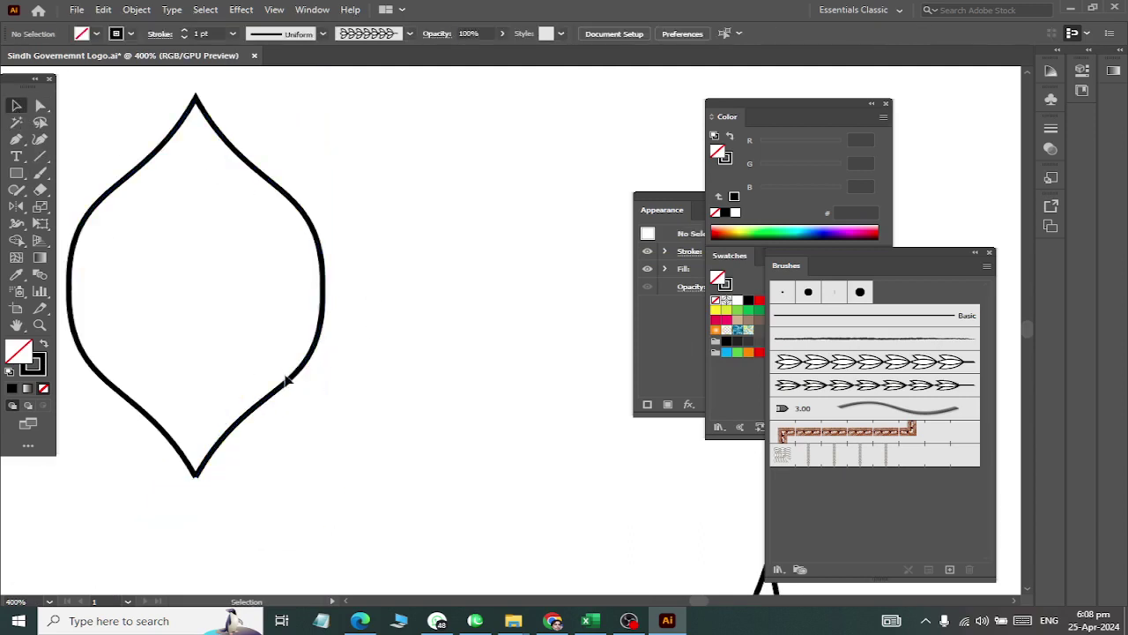
{"action": "left_click", "coordinate": [287, 379]}
{"action": "left_click_drag", "start_coordinate": [291, 386], "coordinate": [372, 432]}
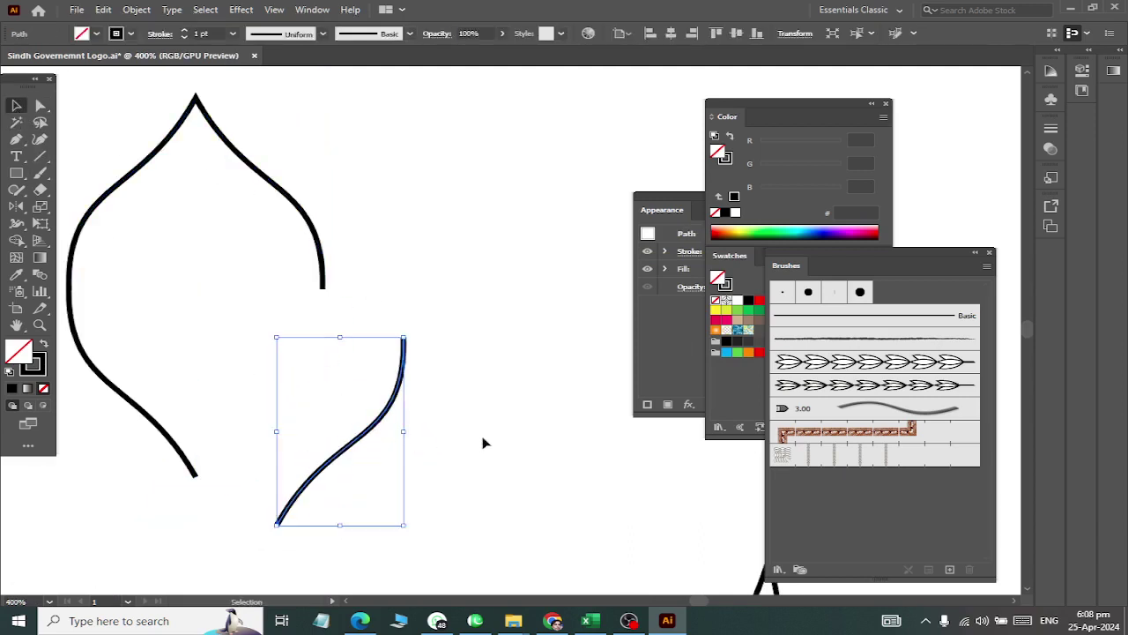
{"action": "key", "text": "ctrl+z"}
{"action": "left_click", "coordinate": [340, 295]}
{"action": "scroll", "coordinate": [340, 294], "scroll_direction": "up", "scroll_amount": 2}
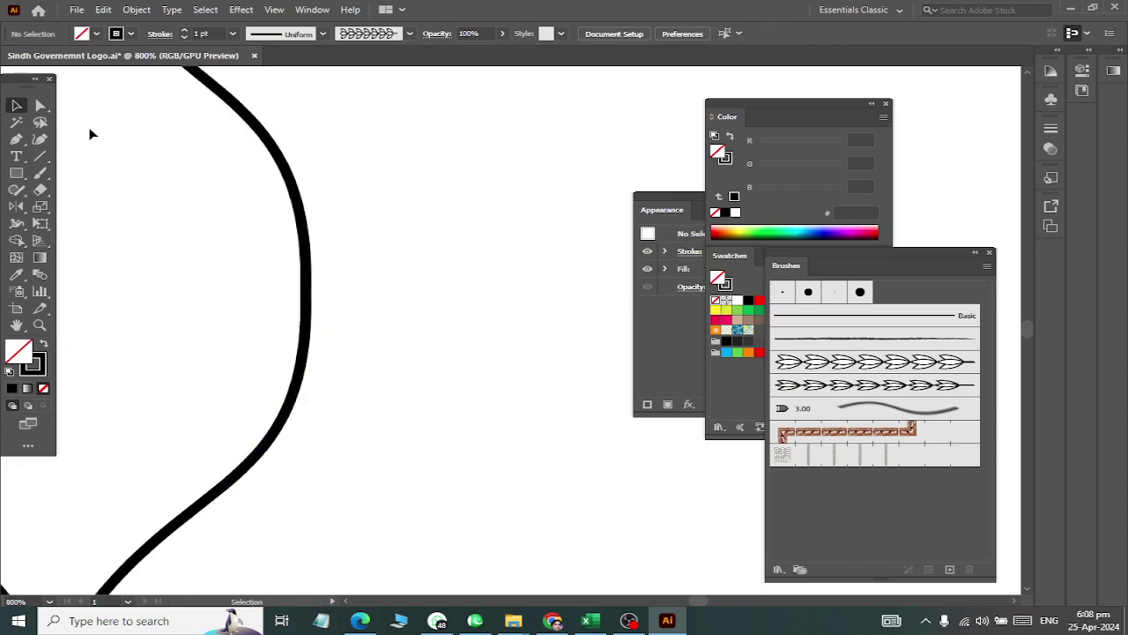
{"action": "left_click", "coordinate": [37, 106]}
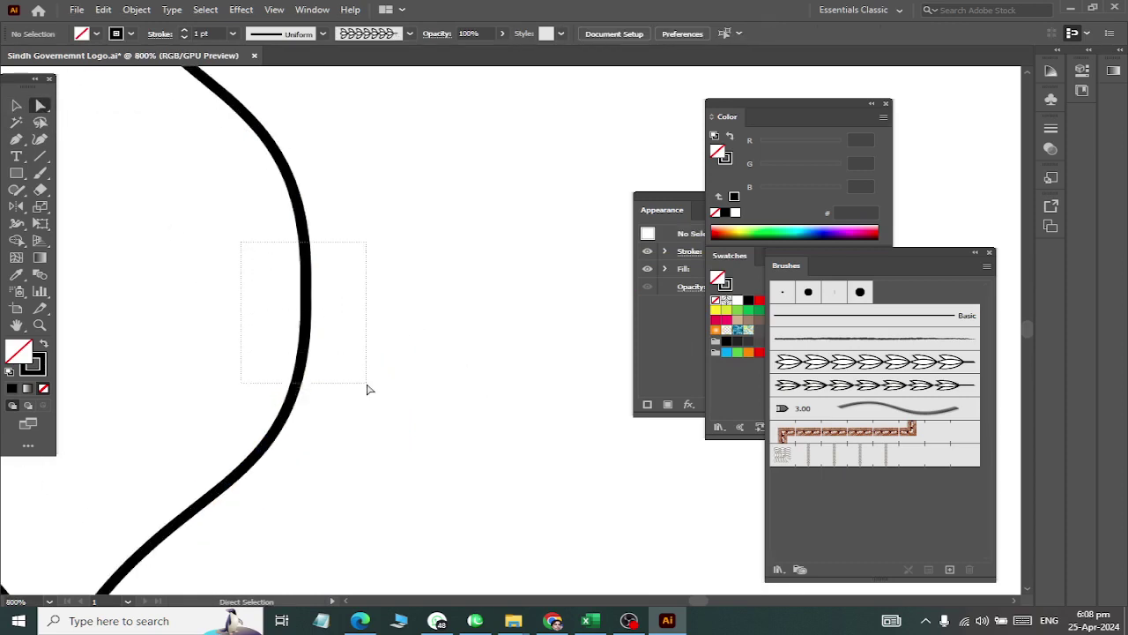
{"action": "left_click_drag", "start_coordinate": [369, 390], "coordinate": [370, 462]}
{"action": "right_click", "coordinate": [306, 296]}
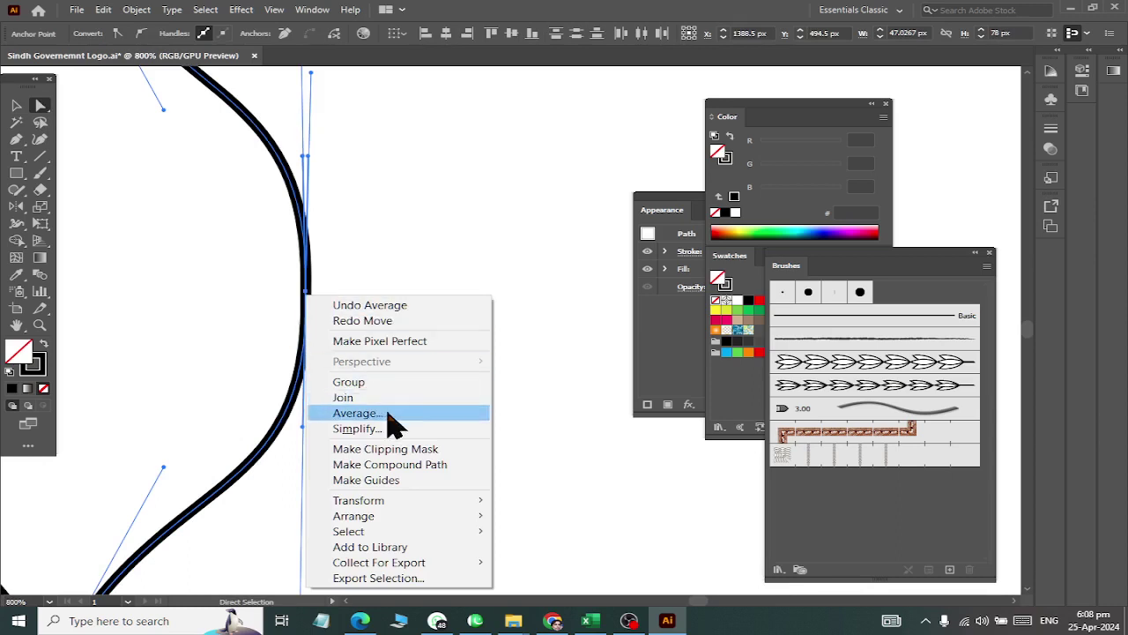
{"action": "left_click", "coordinate": [388, 414]}
{"action": "left_click", "coordinate": [529, 357]}
{"action": "right_click", "coordinate": [287, 297]}
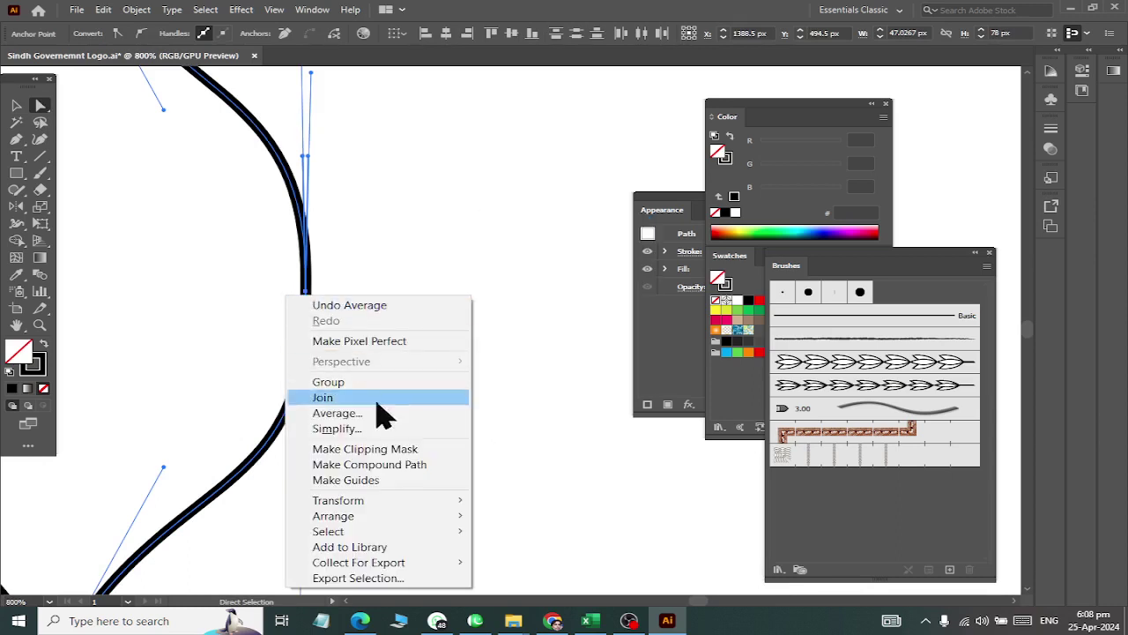
{"action": "left_click", "coordinate": [377, 396]}
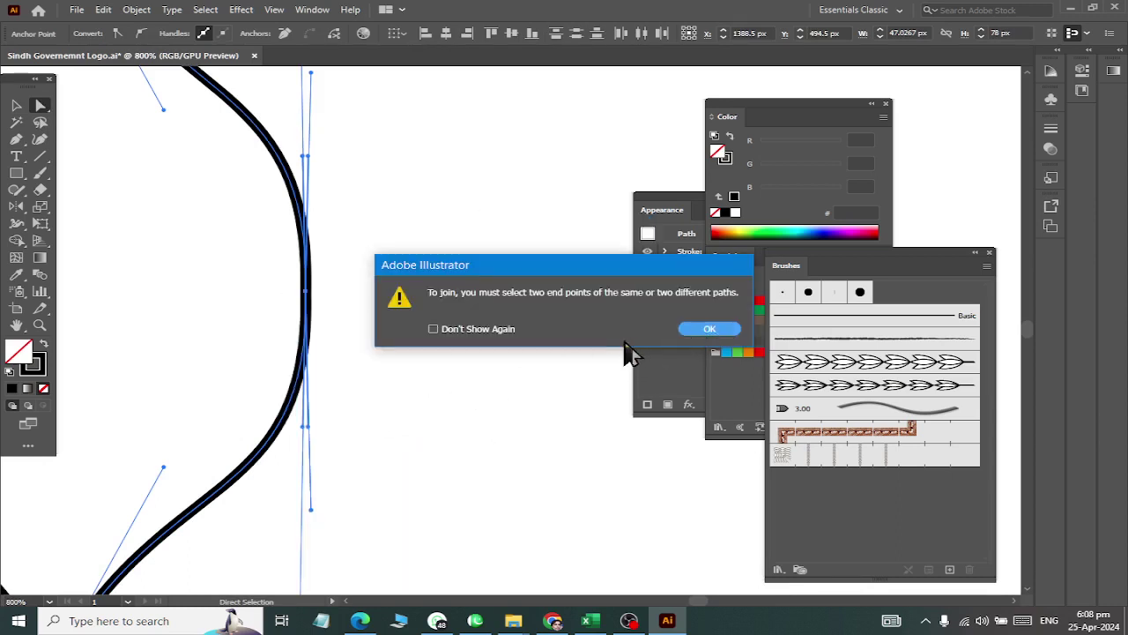
{"action": "left_click", "coordinate": [710, 329]}
{"action": "left_click", "coordinate": [436, 317]}
{"action": "scroll", "coordinate": [266, 315], "scroll_direction": "down", "scroll_amount": 3}
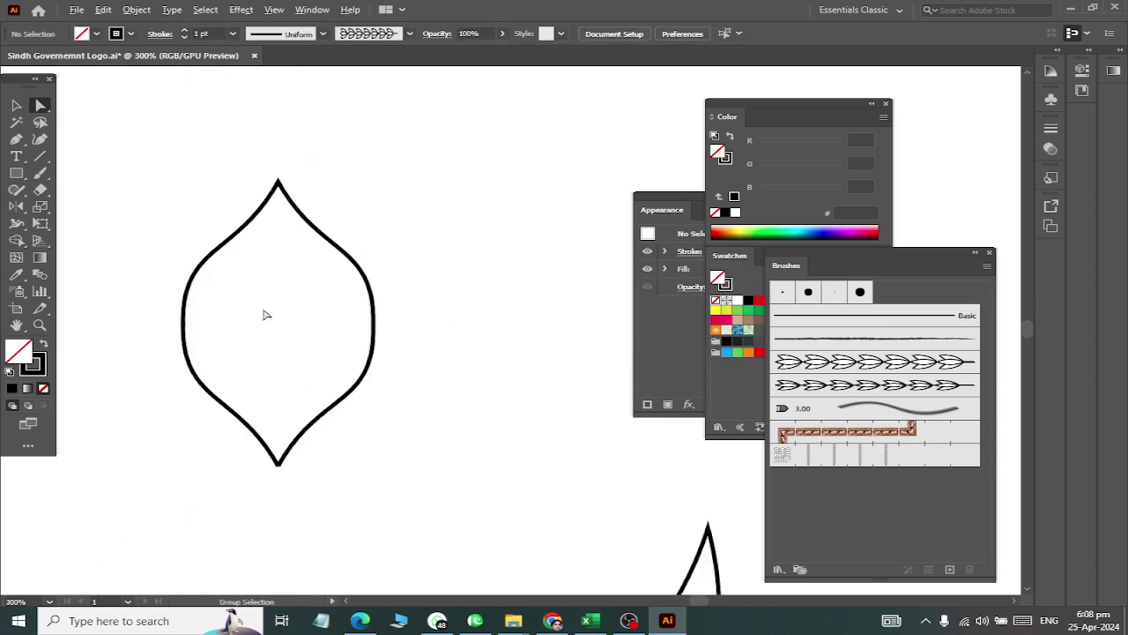
{"action": "left_click", "coordinate": [15, 106]}
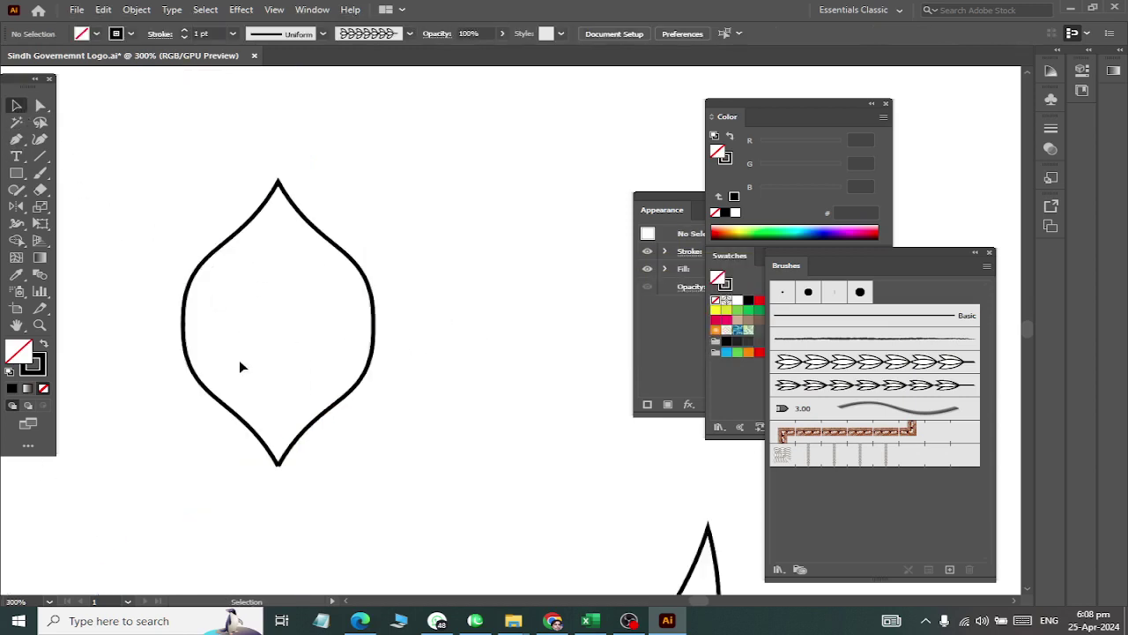
Step: Delete the lens's lower half and move the remaining dome up and right
{"action": "left_click_drag", "start_coordinate": [330, 476], "coordinate": [205, 455]}
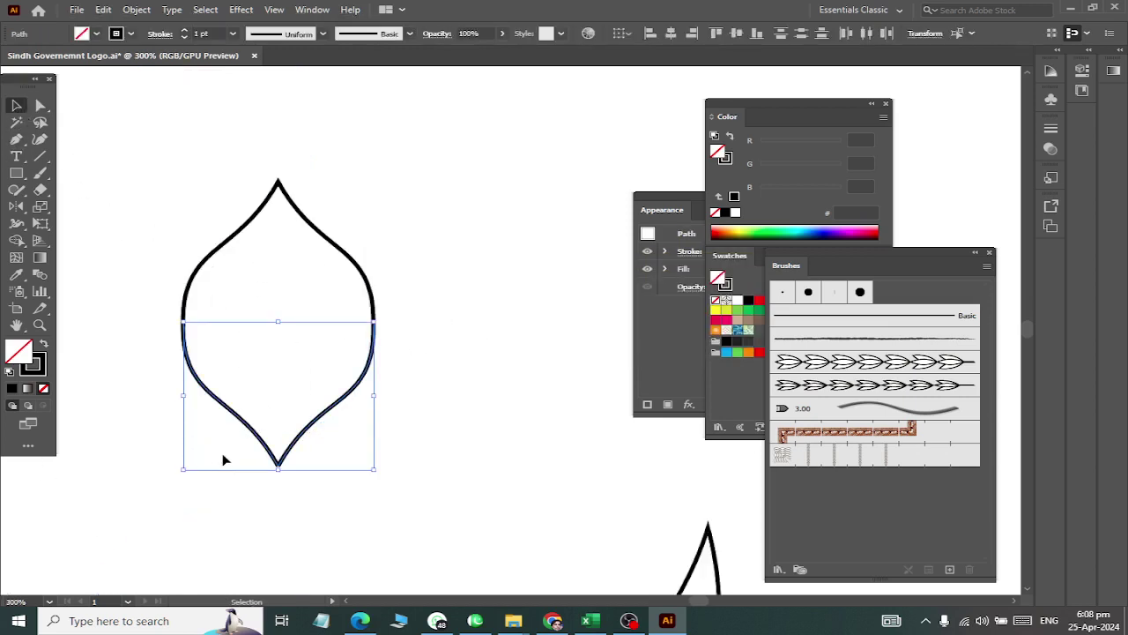
{"action": "key", "text": "Delete"}
{"action": "left_click_drag", "start_coordinate": [320, 221], "coordinate": [369, 199]}
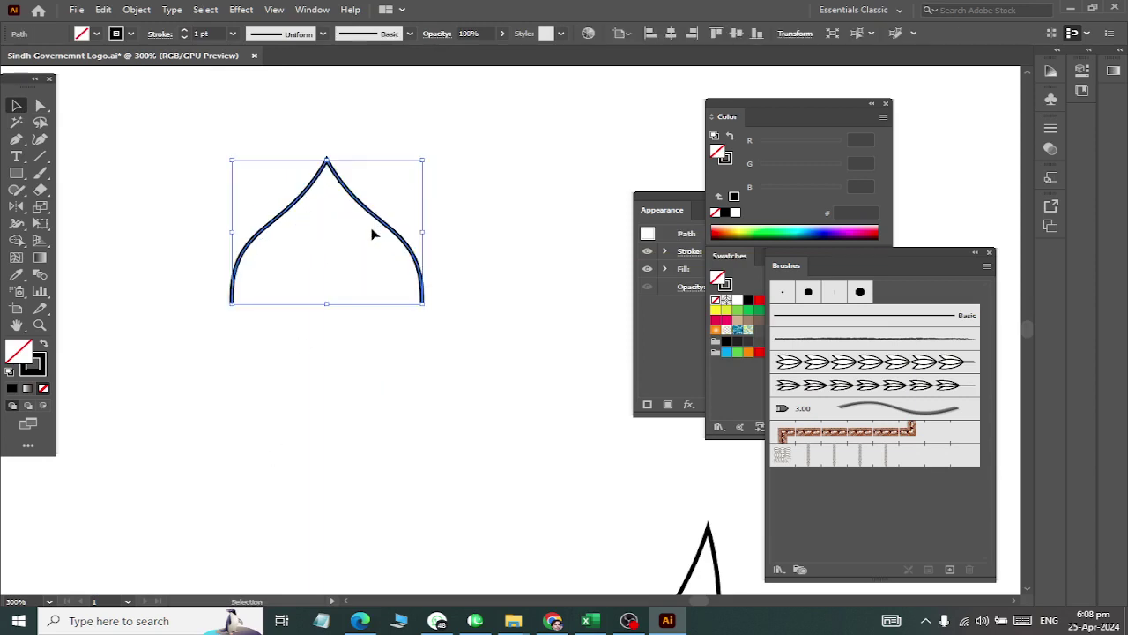
{"action": "right_click", "coordinate": [327, 161]}
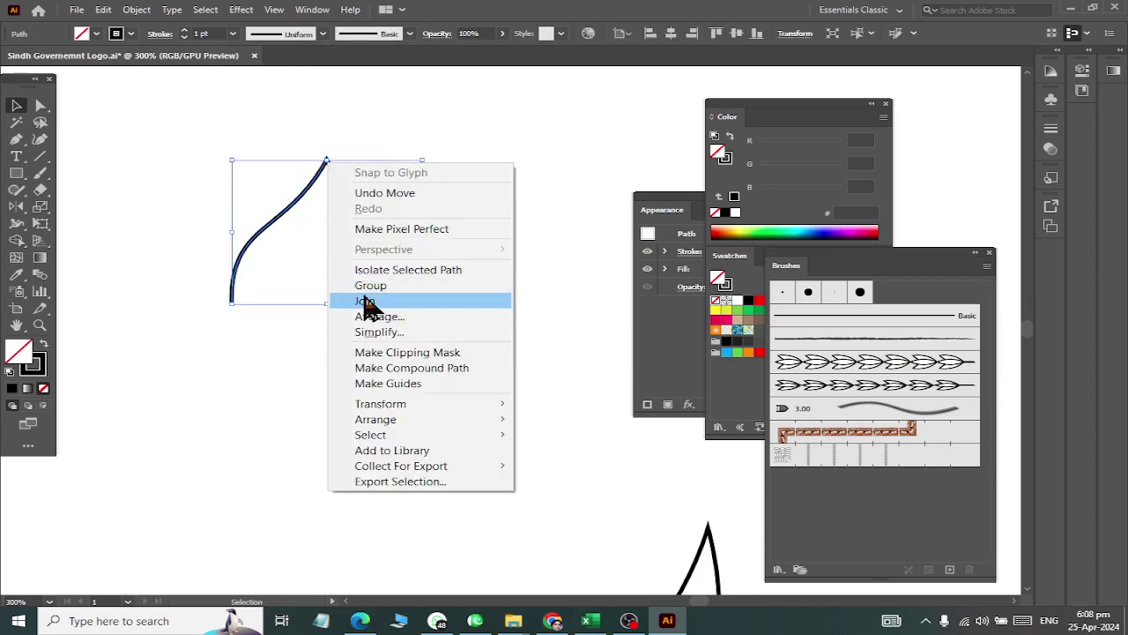
{"action": "left_click", "coordinate": [273, 291]}
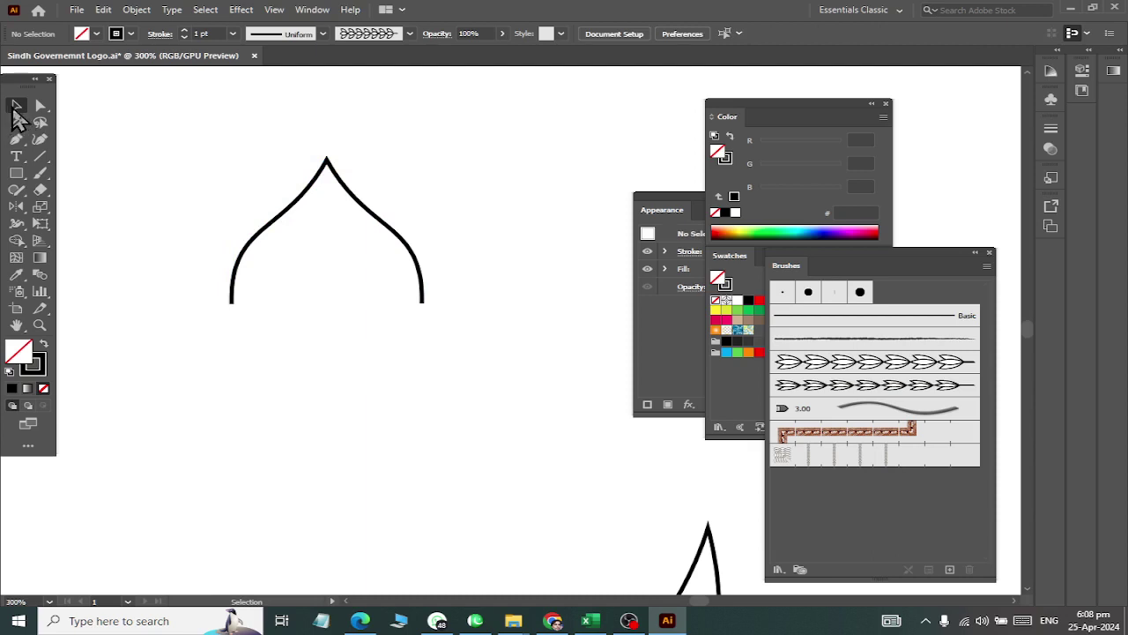
Step: Select the dome and start a reflection, then back out and deselect
{"action": "left_click_drag", "start_coordinate": [198, 177], "coordinate": [296, 267]}
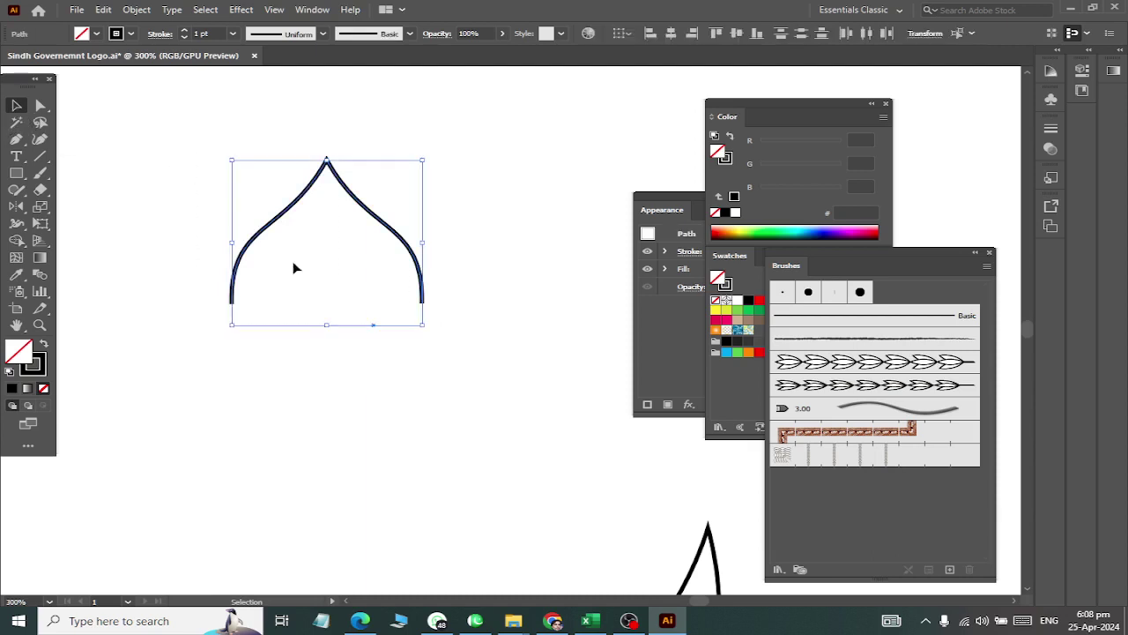
{"action": "left_click", "coordinate": [16, 206]}
{"action": "left_click_drag", "start_coordinate": [379, 291], "coordinate": [409, 327]}
{"action": "key", "text": "v"}
{"action": "left_click_drag", "start_coordinate": [305, 260], "coordinate": [410, 364]}
{"action": "left_click", "coordinate": [417, 364]}
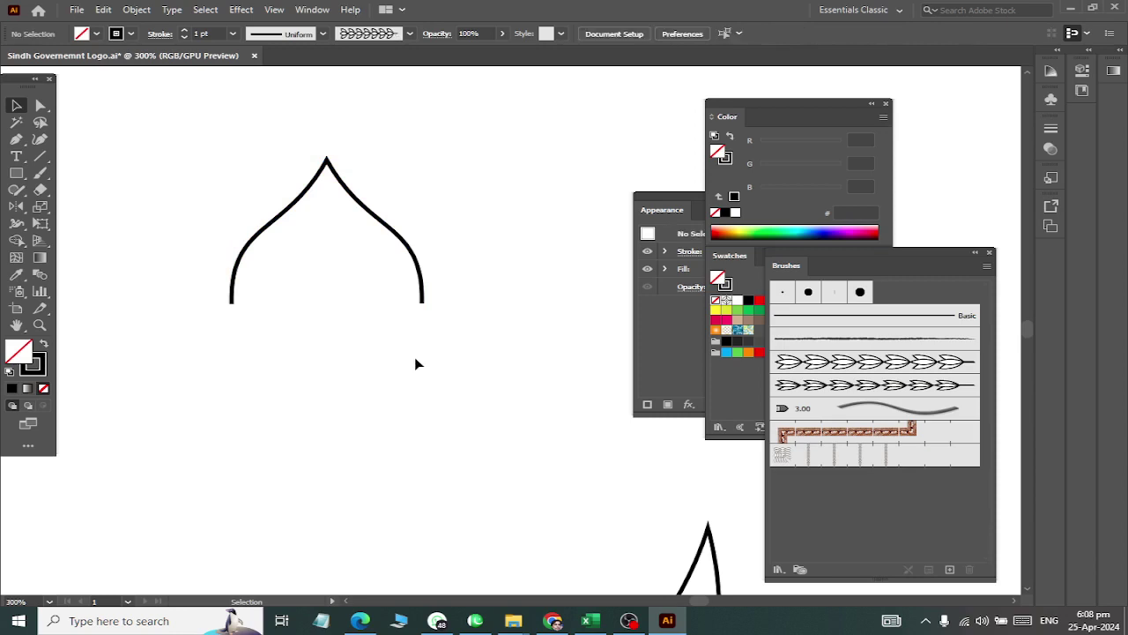
Step: Reflect the dome across the horizontal axis as a copy placed below it
{"action": "mouse_move", "coordinate": [301, 232]}
{"action": "left_mouse_down"}
{"action": "mouse_move", "coordinate": [415, 351]}
{"action": "mouse_move", "coordinate": [371, 364]}
{"action": "left_mouse_up"}
{"action": "left_click_drag", "start_coordinate": [185, 167], "coordinate": [478, 268]}
{"action": "left_click", "coordinate": [18, 207]}
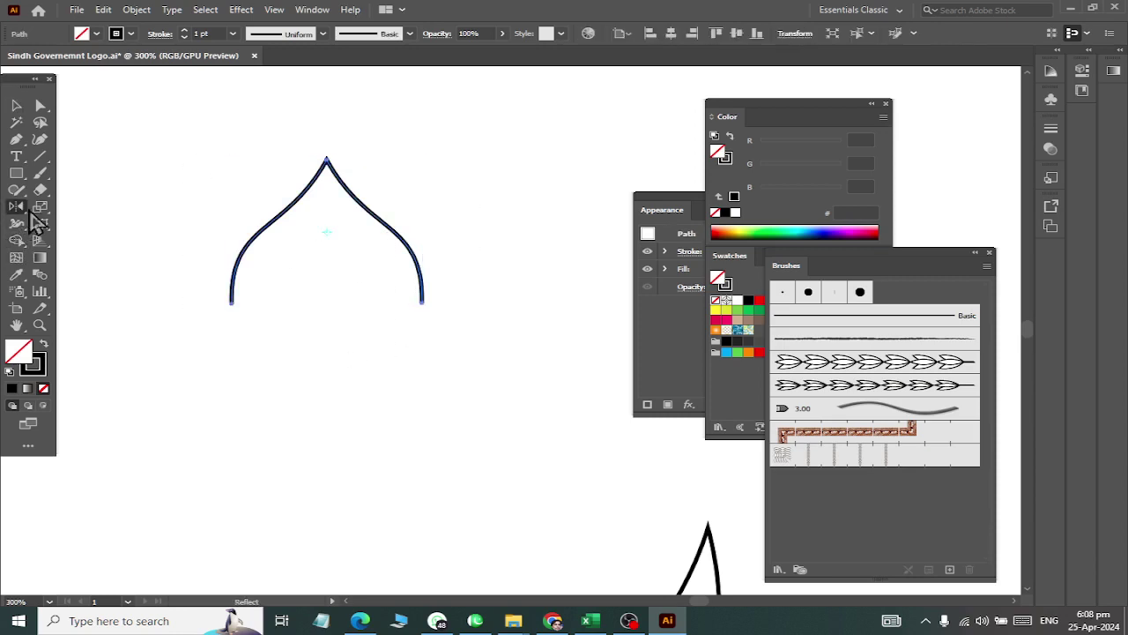
{"action": "left_click", "coordinate": [421, 299], "text": "alt"}
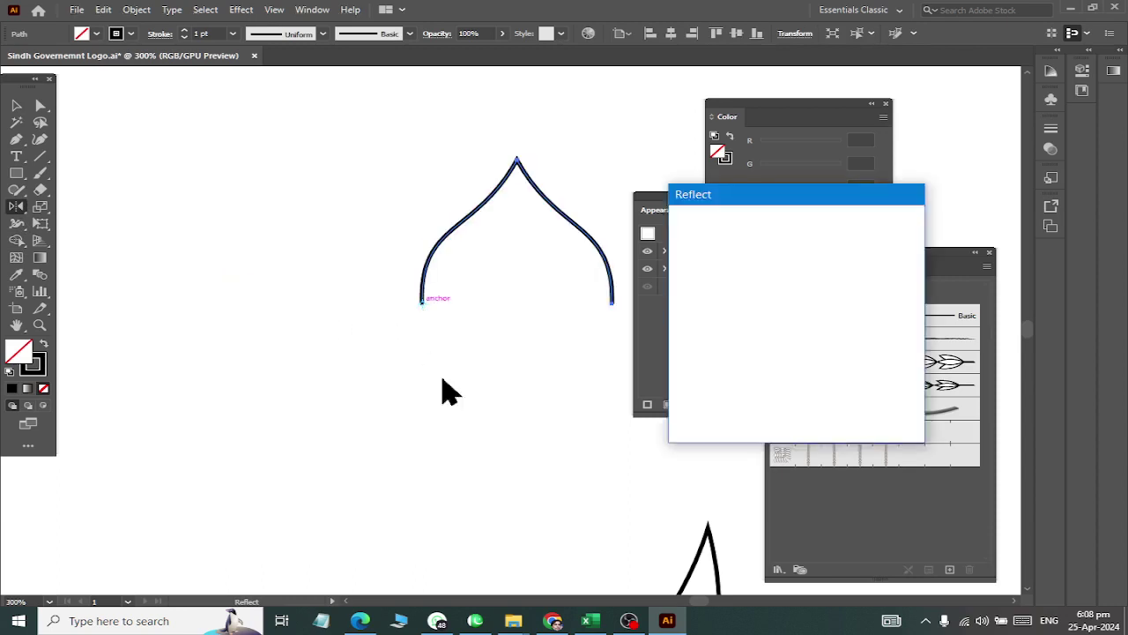
{"action": "left_click", "coordinate": [718, 246]}
{"action": "left_click", "coordinate": [718, 412]}
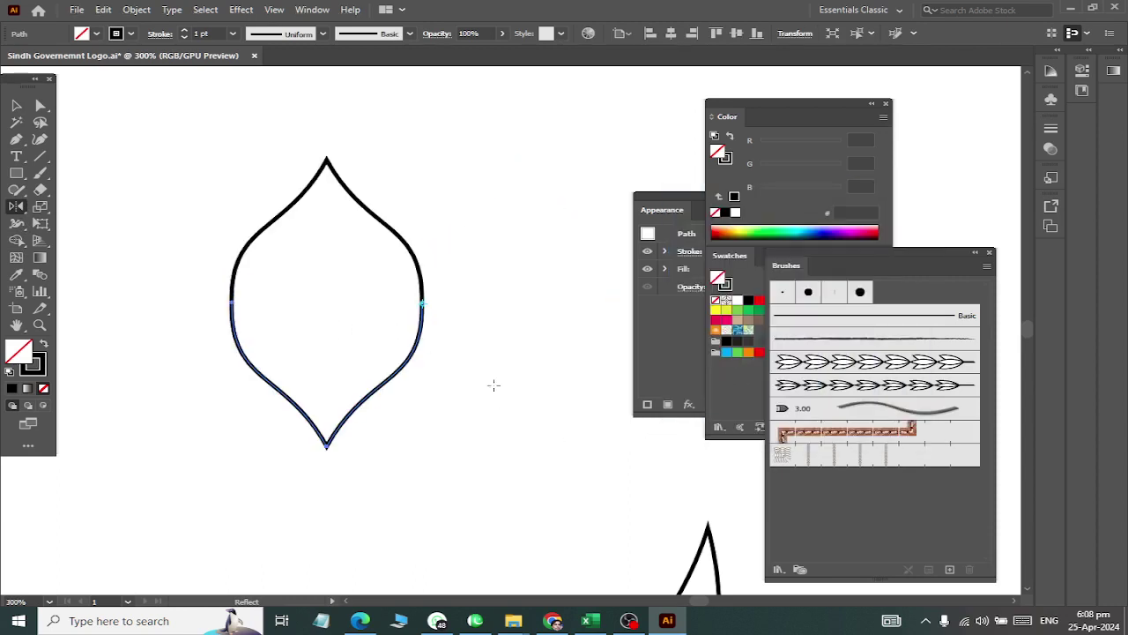
{"action": "left_click", "coordinate": [39, 107]}
Step: Average and join the two anchor points on the lens's left side
{"action": "left_click_drag", "start_coordinate": [206, 244], "coordinate": [271, 317]}
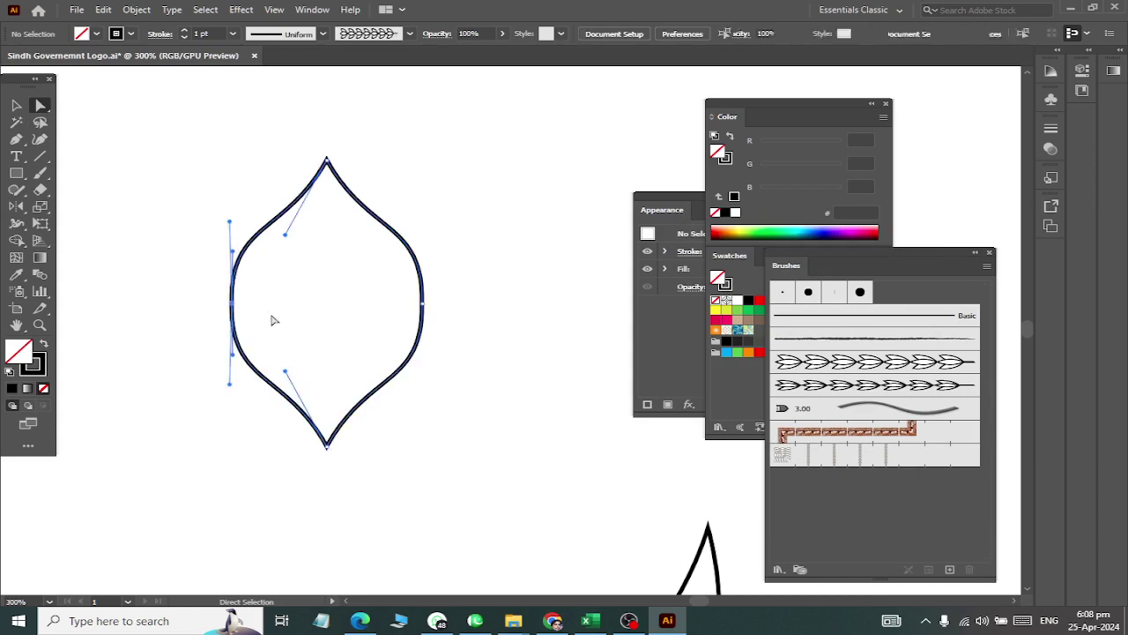
{"action": "right_click", "coordinate": [236, 295]}
{"action": "left_click", "coordinate": [281, 402]}
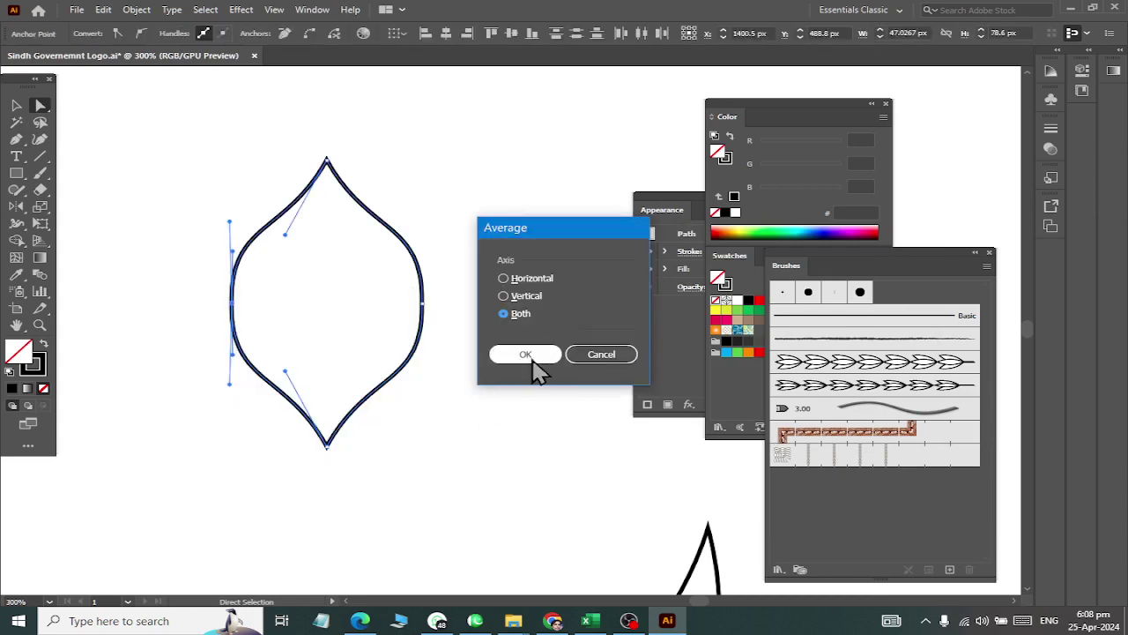
{"action": "left_click", "coordinate": [514, 356]}
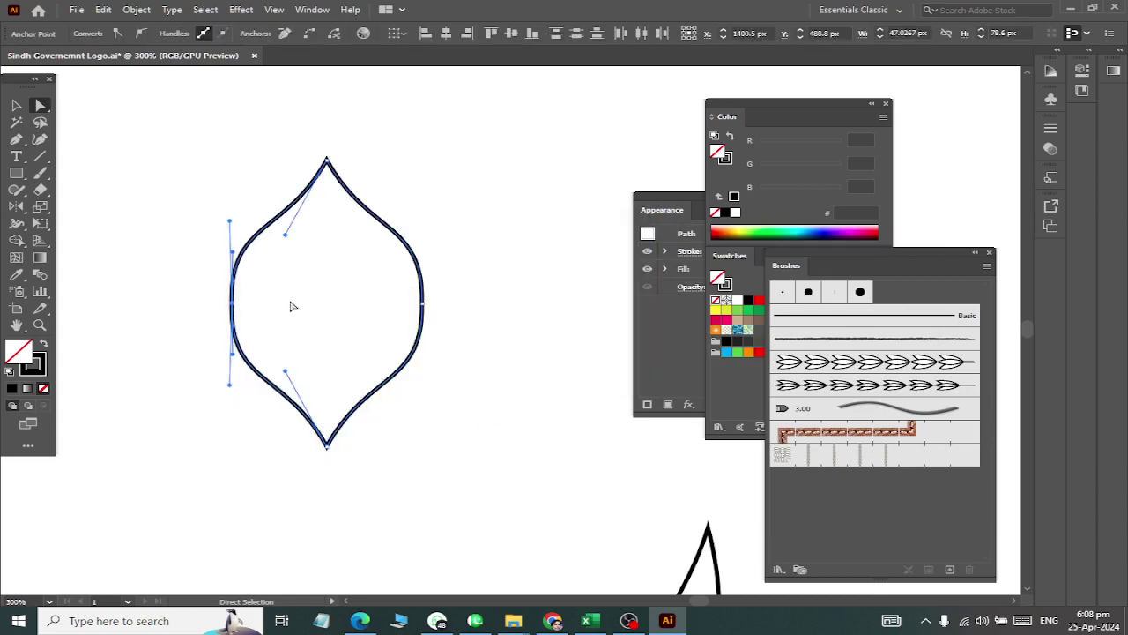
{"action": "right_click", "coordinate": [255, 300]}
{"action": "left_click", "coordinate": [313, 398]}
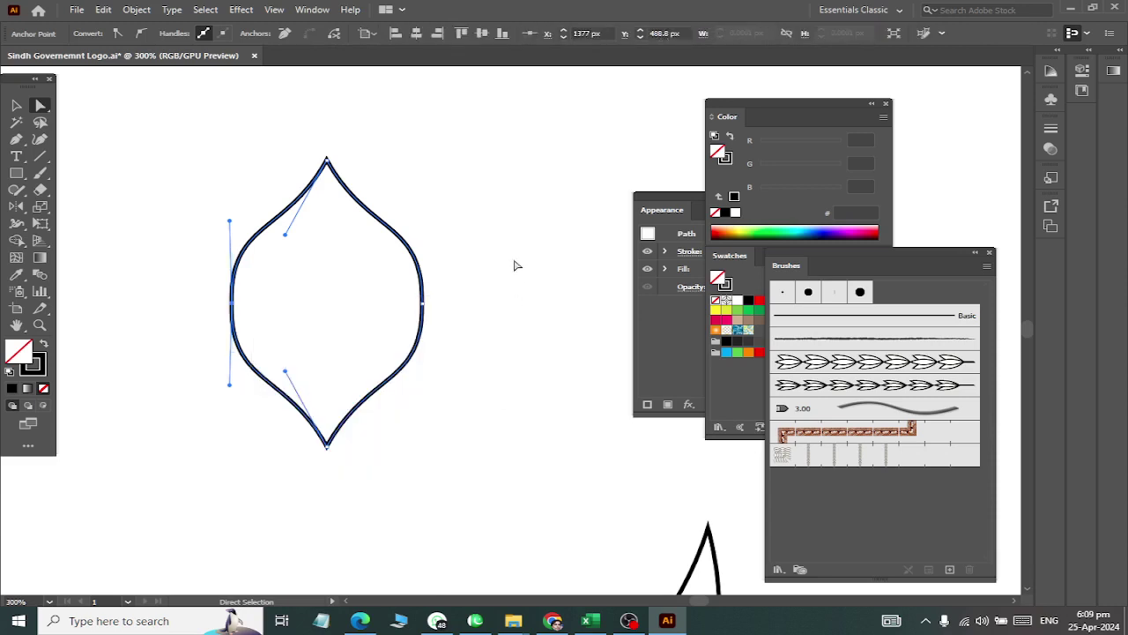
Step: Average and join the right-side anchors, then nudge the lens slightly up-left
{"action": "left_click", "coordinate": [422, 310]}
{"action": "right_click", "coordinate": [415, 306]}
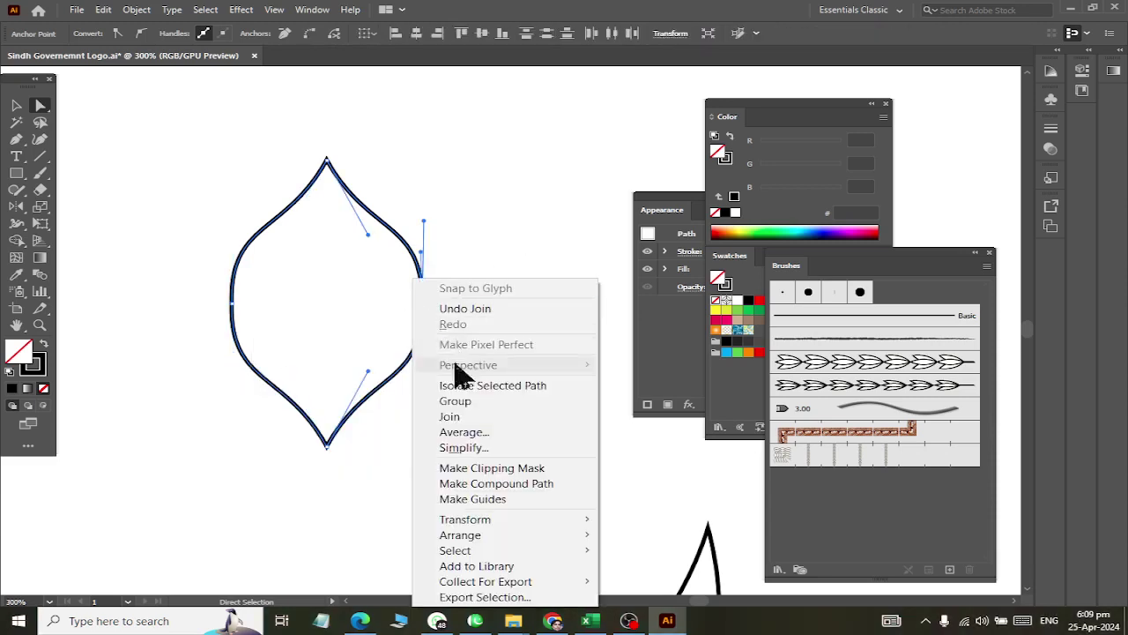
{"action": "left_click", "coordinate": [457, 433]}
{"action": "left_click", "coordinate": [522, 354]}
{"action": "right_click", "coordinate": [419, 291]}
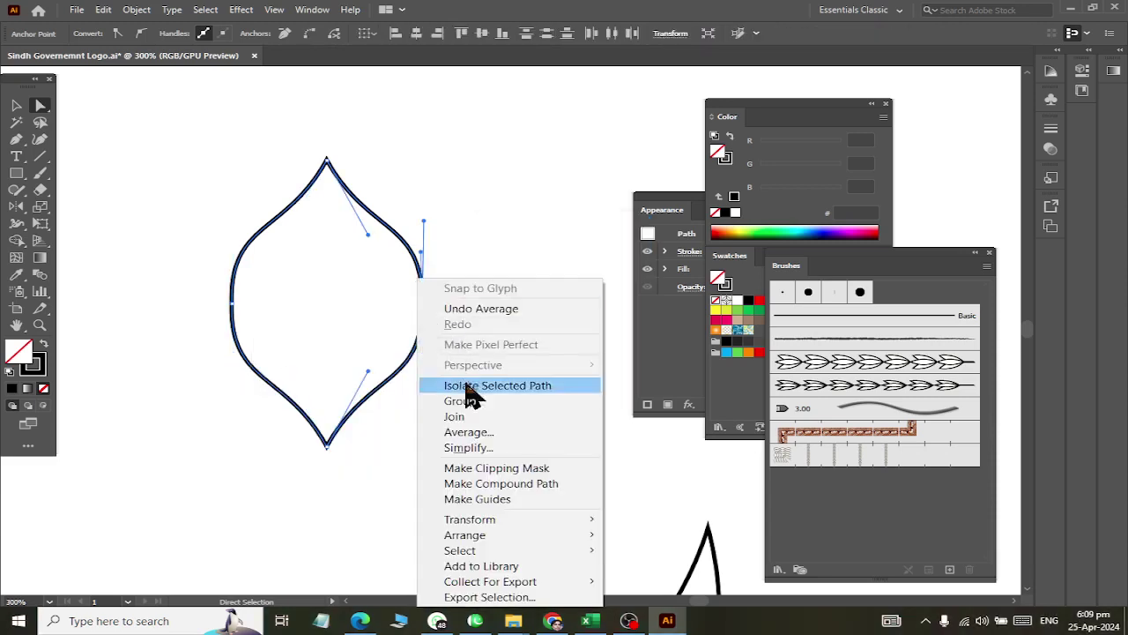
{"action": "left_click", "coordinate": [463, 418]}
{"action": "left_click", "coordinate": [324, 331]}
{"action": "left_click", "coordinate": [15, 106]}
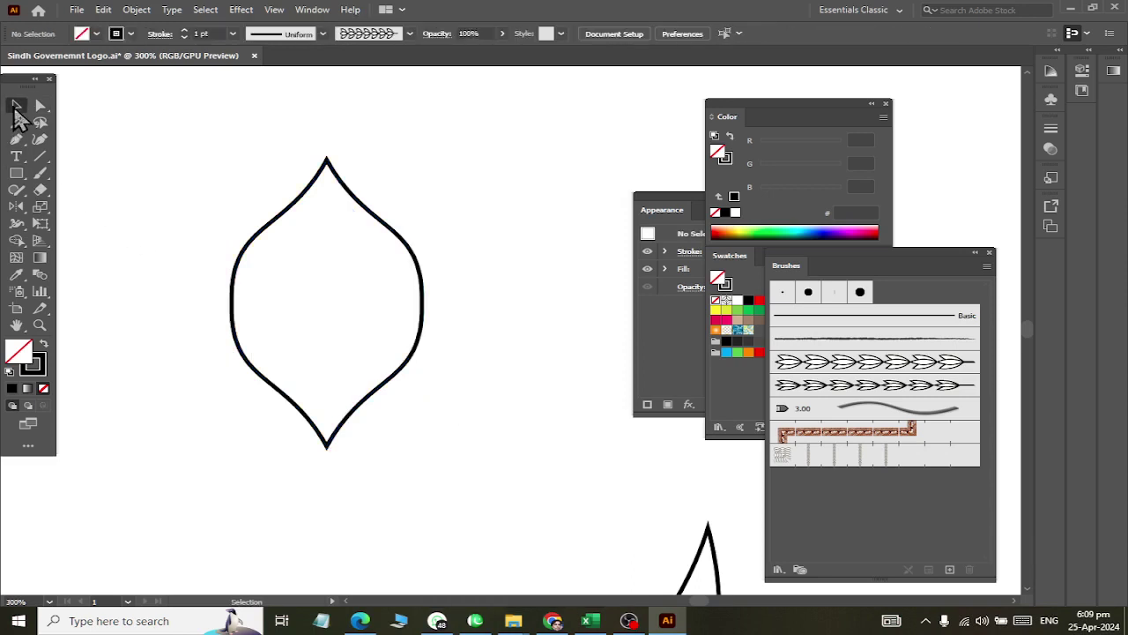
{"action": "left_click_drag", "start_coordinate": [250, 255], "coordinate": [238, 247]}
Step: Scale the lens narrower and shorter
{"action": "left_click", "coordinate": [88, 253]}
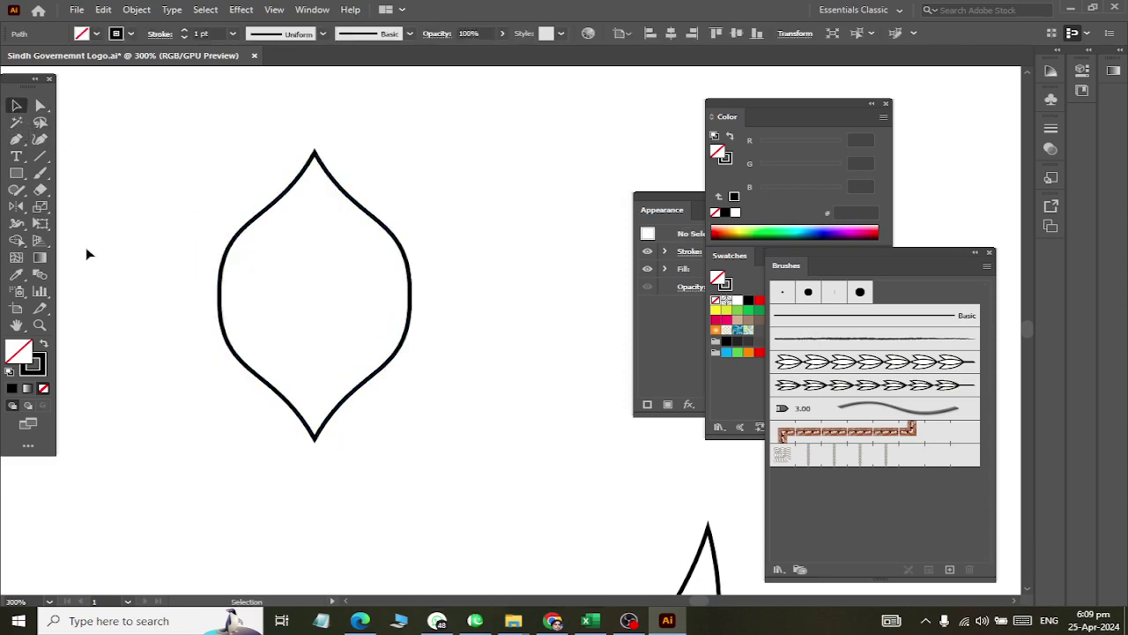
{"action": "left_click_drag", "start_coordinate": [138, 202], "coordinate": [373, 411]}
{"action": "mouse_move", "coordinate": [408, 294]}
{"action": "left_mouse_down"}
{"action": "mouse_move", "coordinate": [398, 297]}
{"action": "mouse_move", "coordinate": [430, 296]}
{"action": "left_mouse_up"}
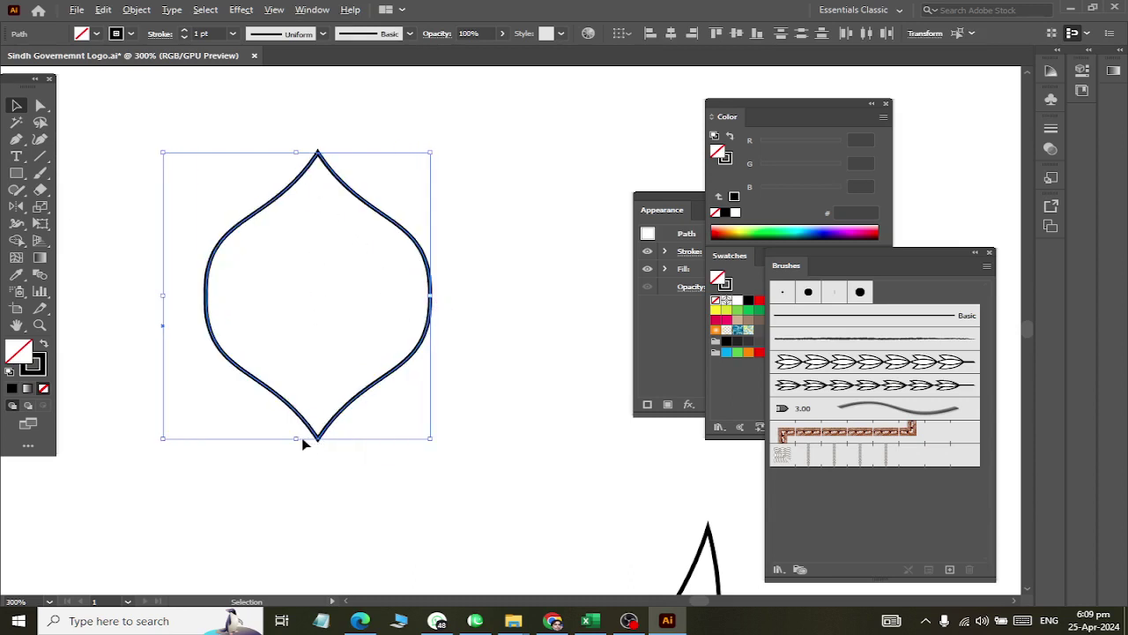
{"action": "left_click_drag", "start_coordinate": [300, 438], "coordinate": [303, 416]}
{"action": "left_click", "coordinate": [420, 441]}
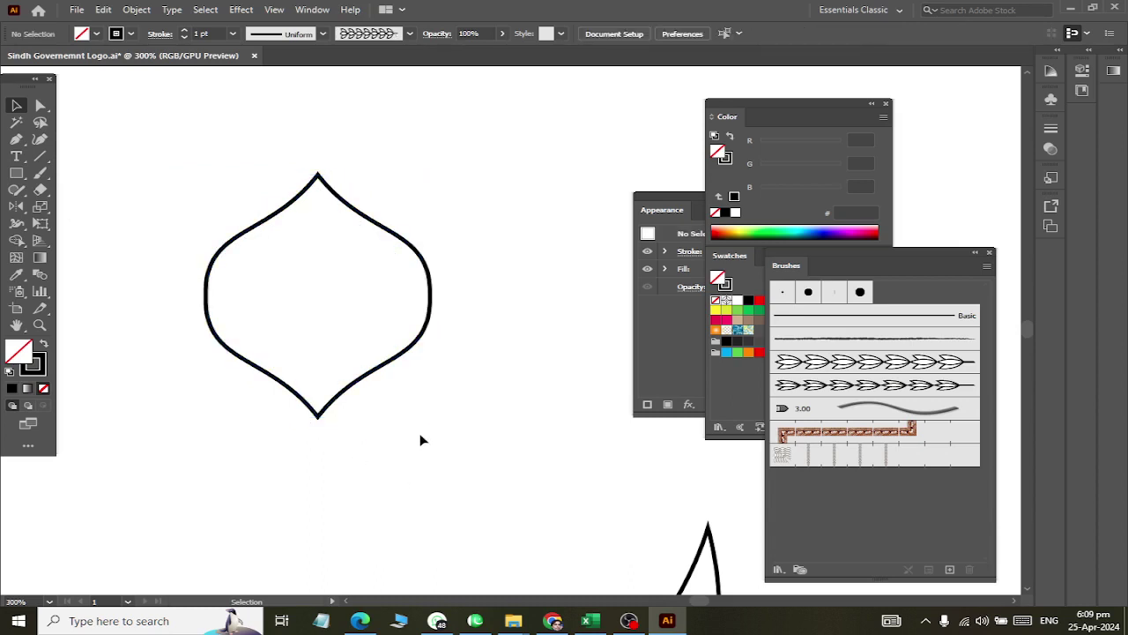
Step: Align the lens to the crescent with horizontal centre and bottom alignment
{"action": "scroll", "coordinate": [421, 441], "scroll_direction": "down", "scroll_amount": 3}
{"action": "scroll", "coordinate": [383, 395], "scroll_direction": "down", "scroll_amount": 3}
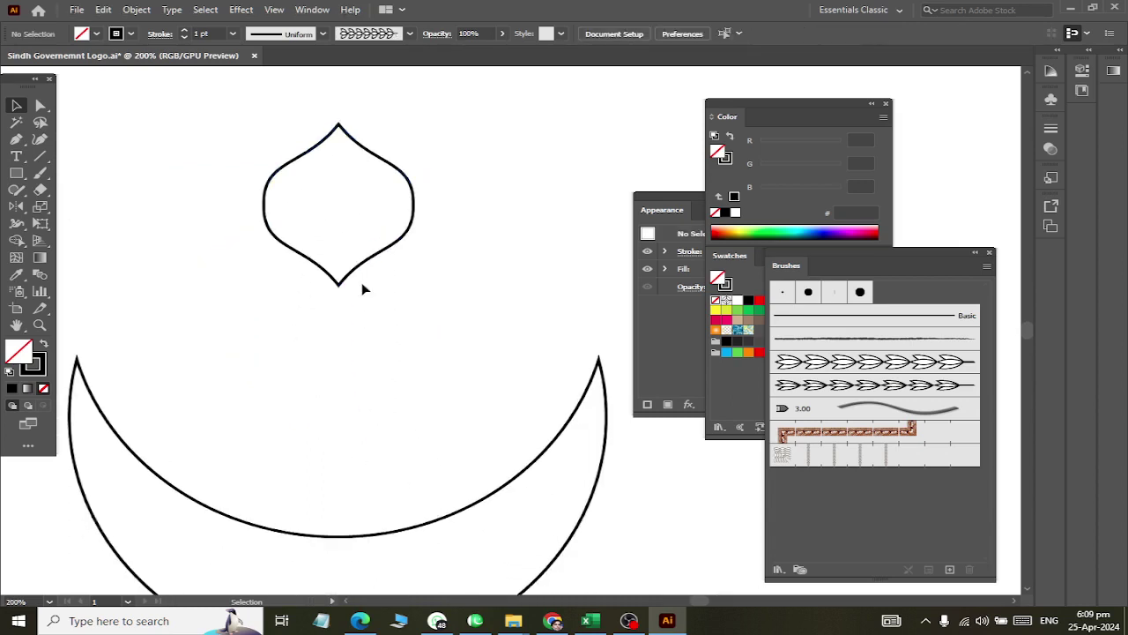
{"action": "left_click", "coordinate": [342, 284]}
{"action": "left_click", "coordinate": [360, 539], "text": "shift"}
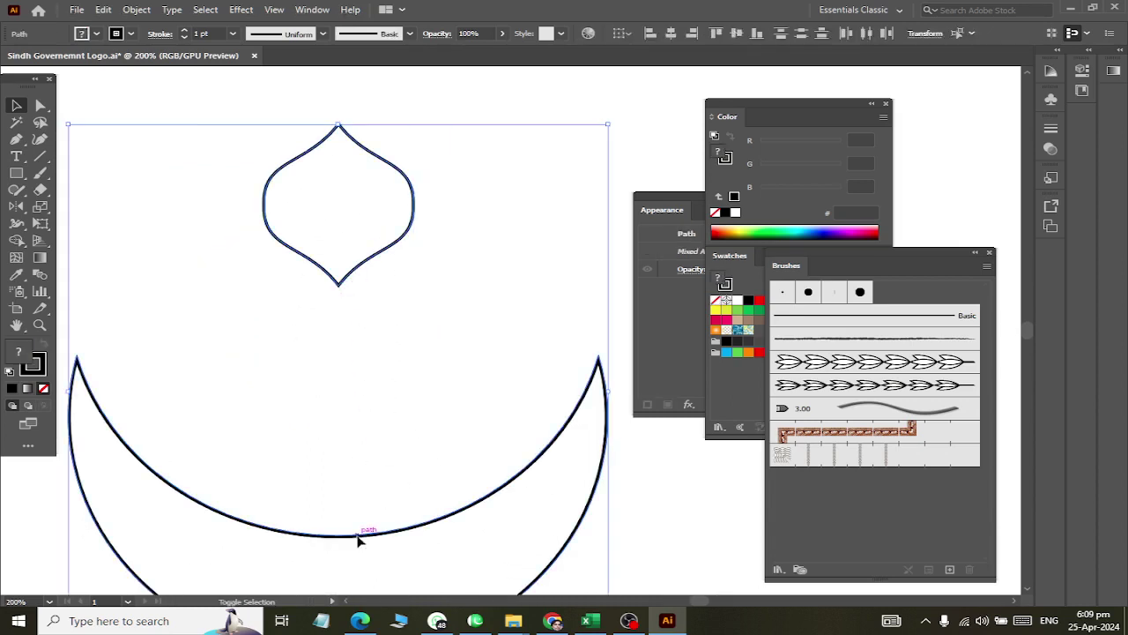
{"action": "left_click", "coordinate": [671, 33]}
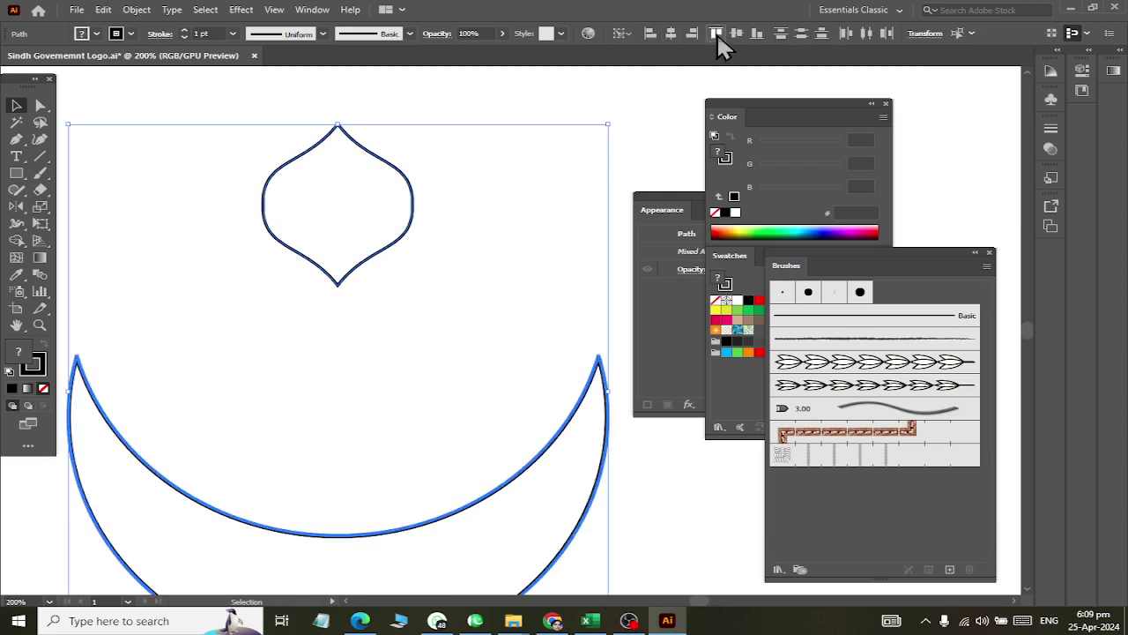
{"action": "left_click", "coordinate": [754, 35]}
{"action": "left_click", "coordinate": [441, 232]}
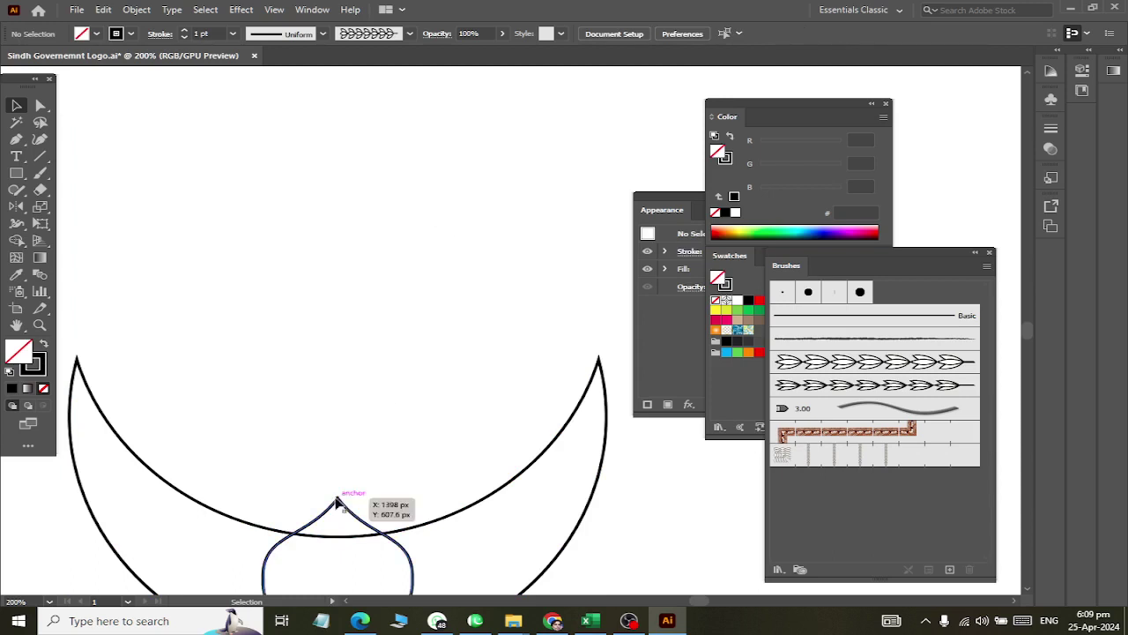
Step: Raise the lens above the crescent, enlarge and stretch it taller, and fine-tune its position
{"action": "left_click", "coordinate": [356, 519]}
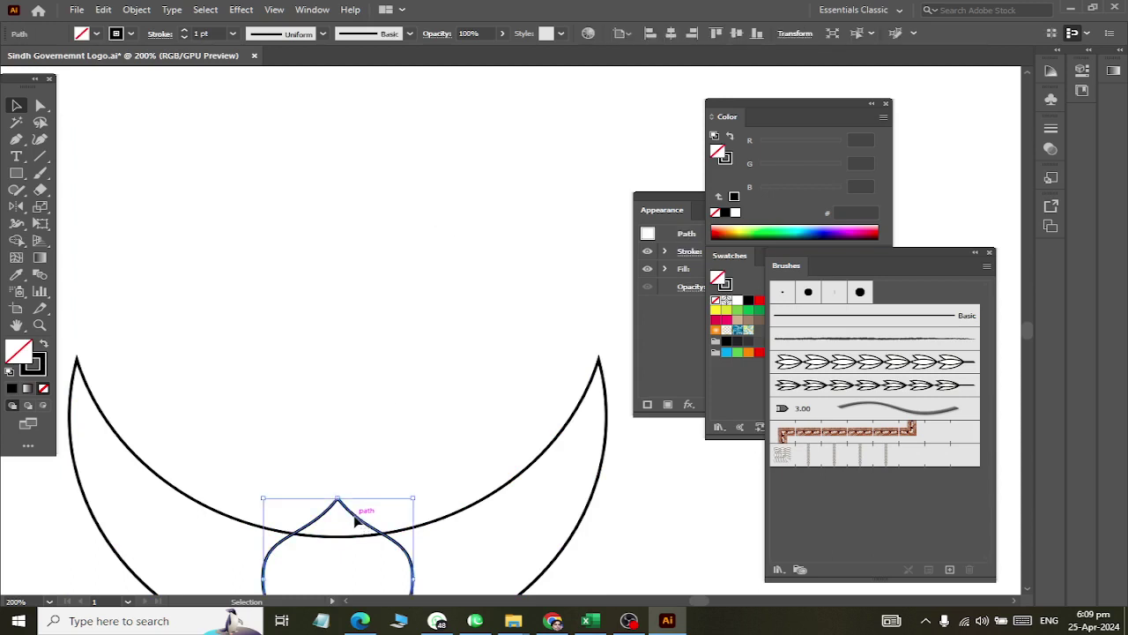
{"action": "left_click_drag", "start_coordinate": [356, 519], "coordinate": [341, 372]}
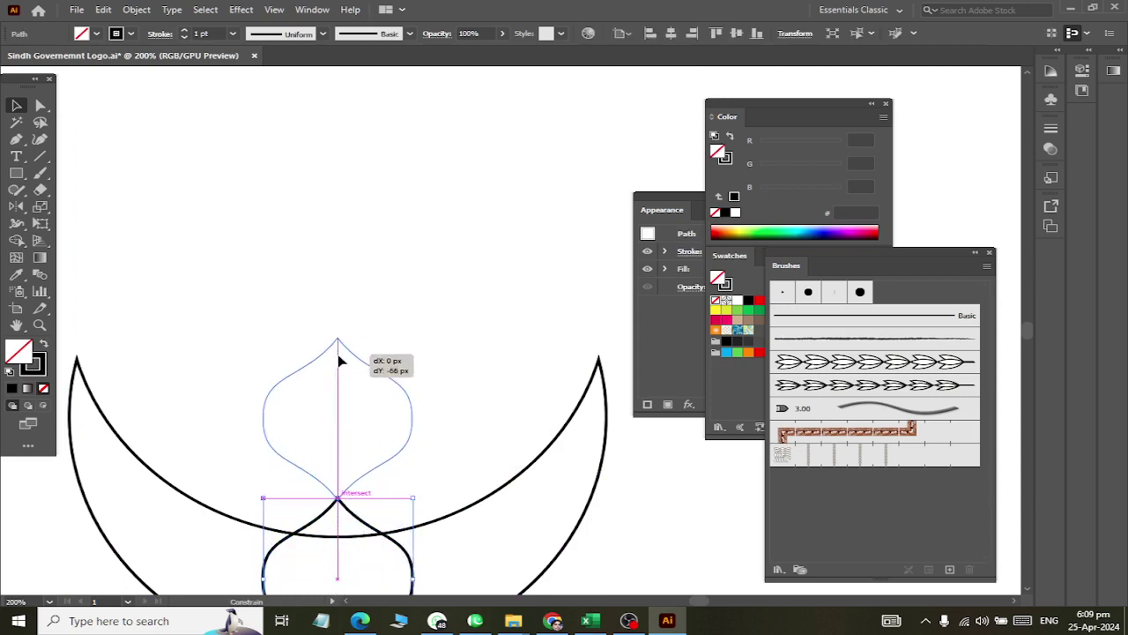
{"action": "left_click_drag", "start_coordinate": [338, 365], "coordinate": [338, 352]}
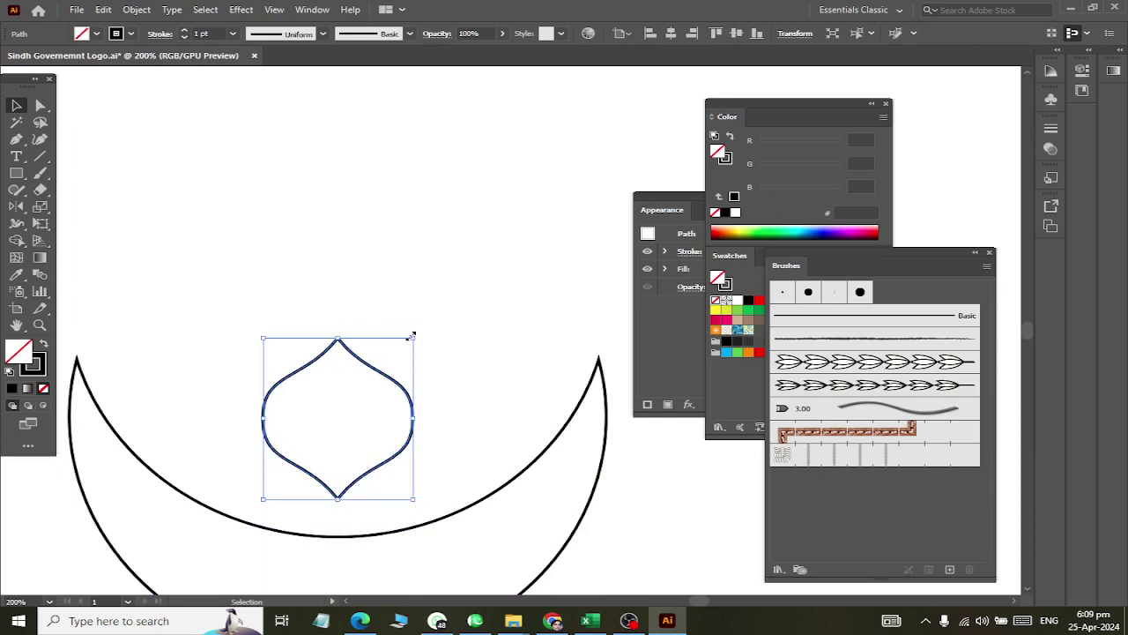
{"action": "mouse_move", "coordinate": [414, 500]}
{"action": "left_mouse_down"}
{"action": "mouse_move", "coordinate": [459, 607]}
{"action": "mouse_move", "coordinate": [406, 433]}
{"action": "left_mouse_up"}
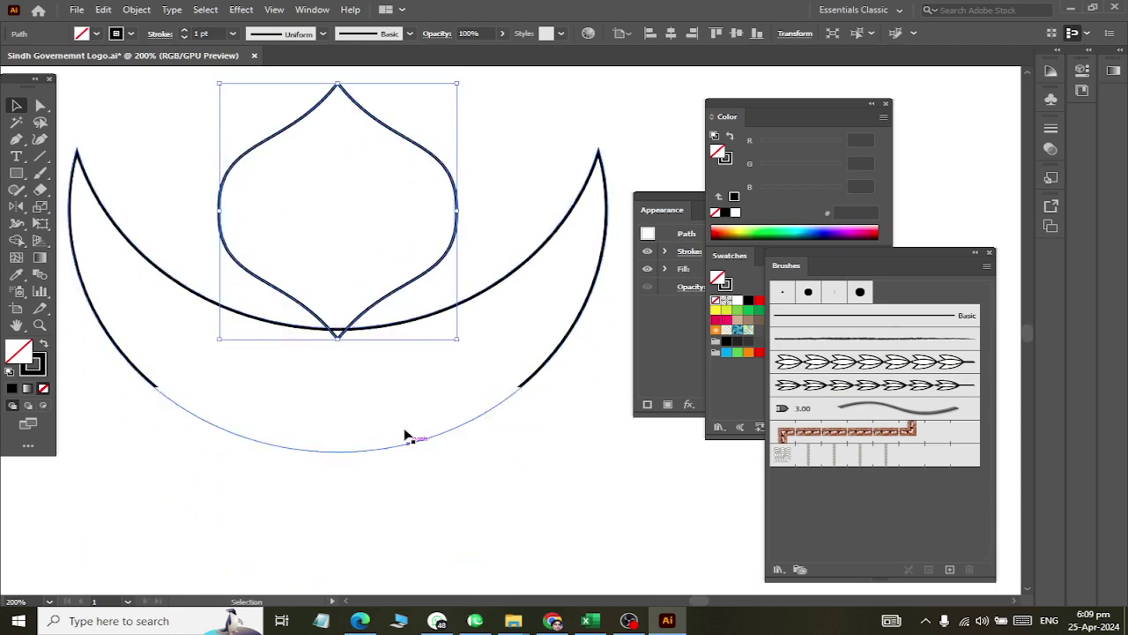
{"action": "scroll", "coordinate": [379, 326], "scroll_direction": "up", "scroll_amount": 2}
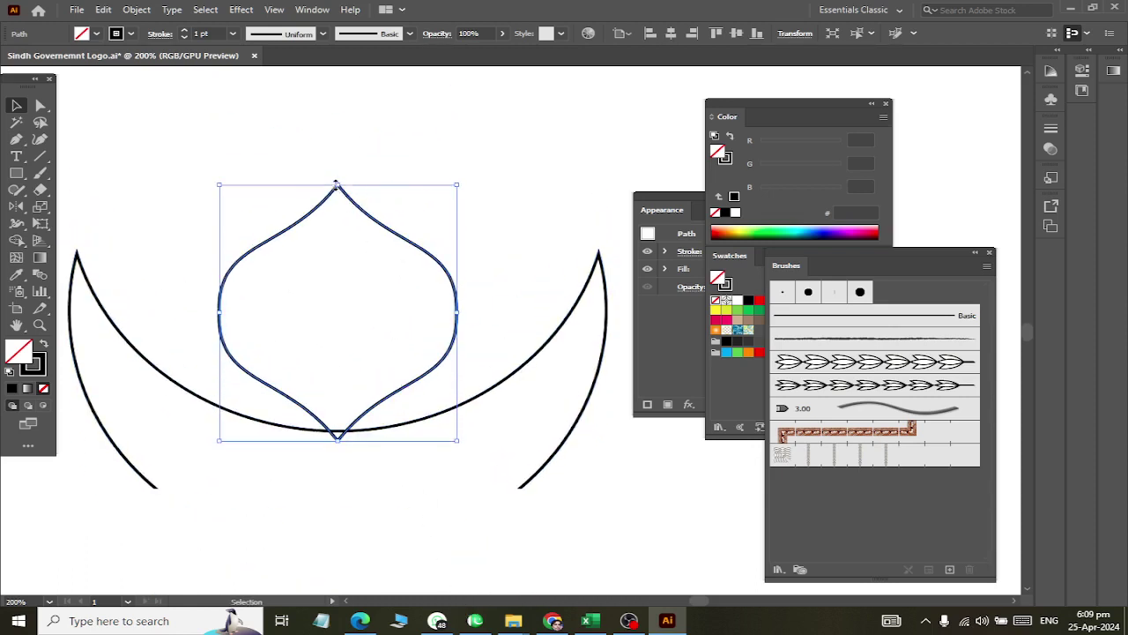
{"action": "left_click_drag", "start_coordinate": [337, 184], "coordinate": [335, 164]}
{"action": "scroll", "coordinate": [394, 304], "scroll_direction": "up", "scroll_amount": 1}
{"action": "scroll", "coordinate": [394, 303], "scroll_direction": "up", "scroll_amount": 1}
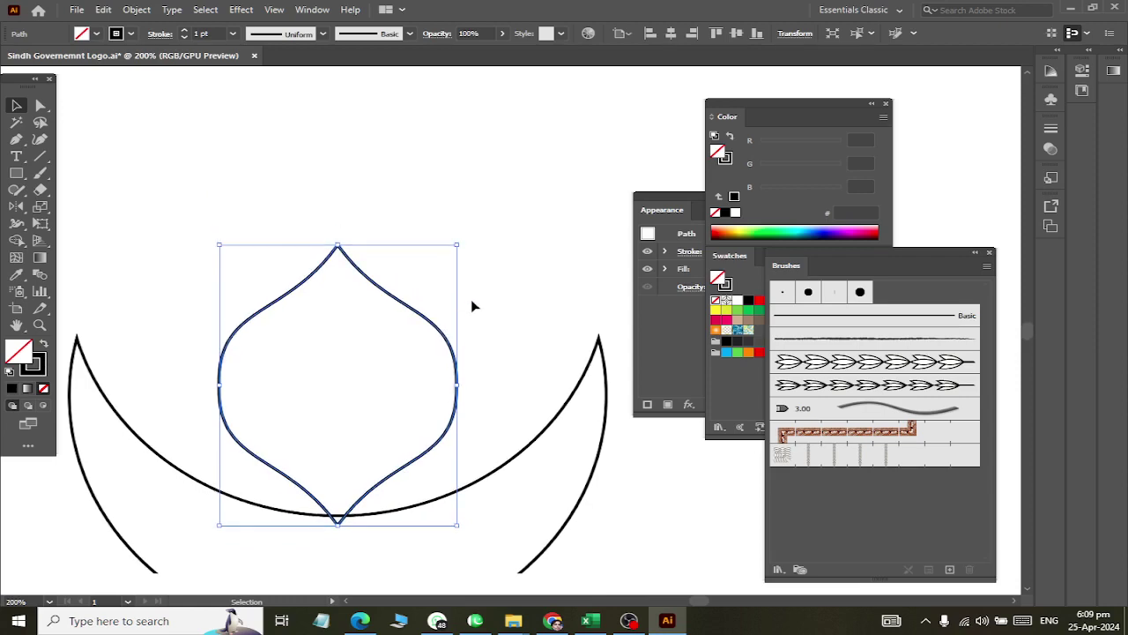
{"action": "key", "text": "Up"}
{"action": "key", "text": "Up"}
{"action": "key", "text": "Up"}
{"action": "key", "text": "Up"}
{"action": "key", "text": "Up"}
{"action": "key", "text": "Up"}
{"action": "key", "text": "Up"}
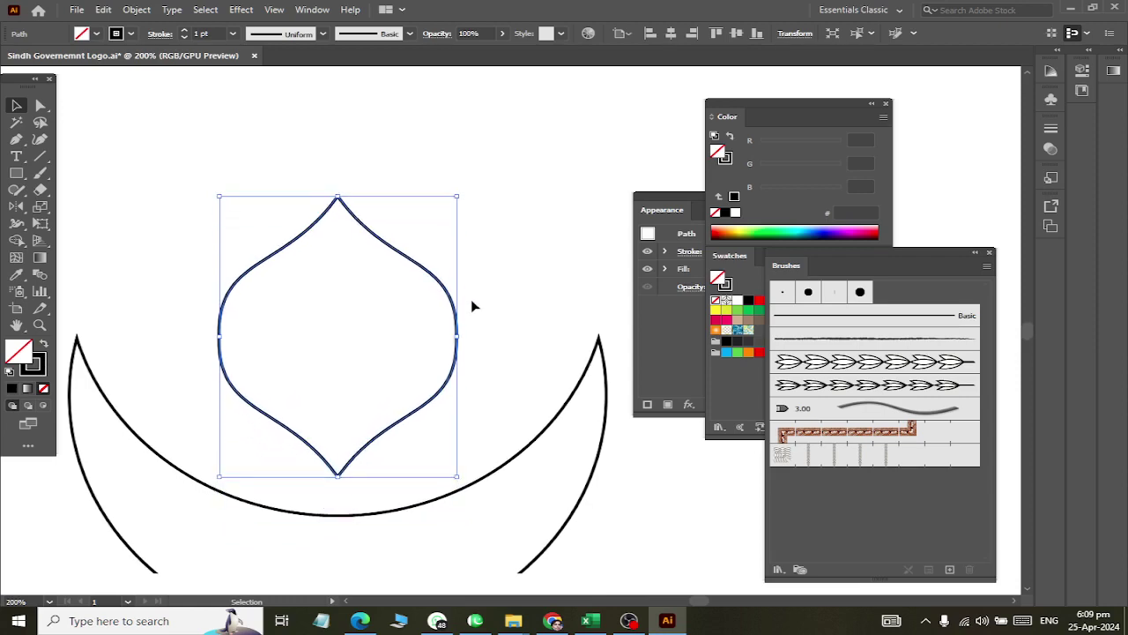
{"action": "key", "text": "Down"}
{"action": "key", "text": "Down"}
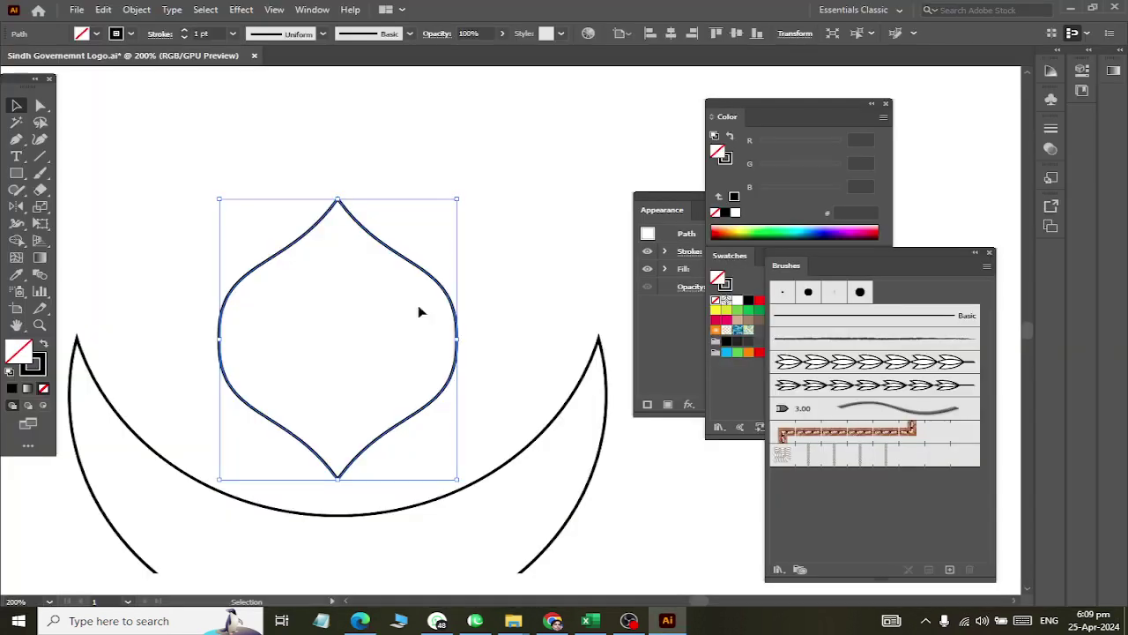
{"action": "scroll", "coordinate": [386, 315], "scroll_direction": "down", "scroll_amount": 2, "text": "alt"}
{"action": "left_click", "coordinate": [492, 409]}
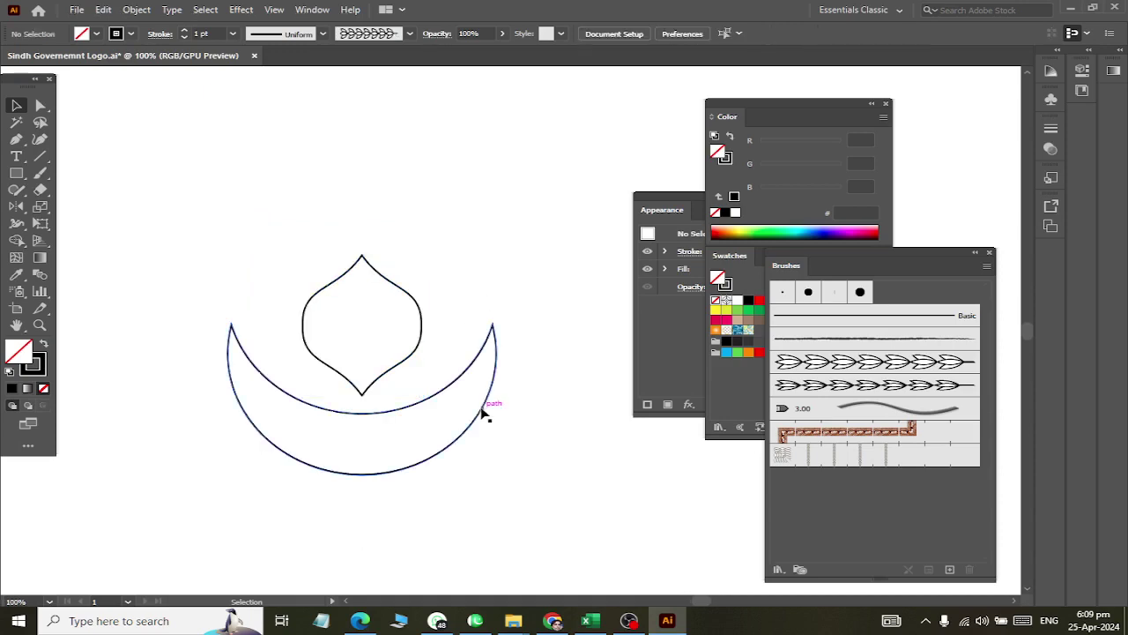
Step: Copy the lens down-left and delete the copy's right anchor, leaving its left curved half
{"action": "key", "text": "alt+Tab"}
{"action": "key", "text": "alt+Tab"}
{"action": "left_click", "coordinate": [403, 273]}
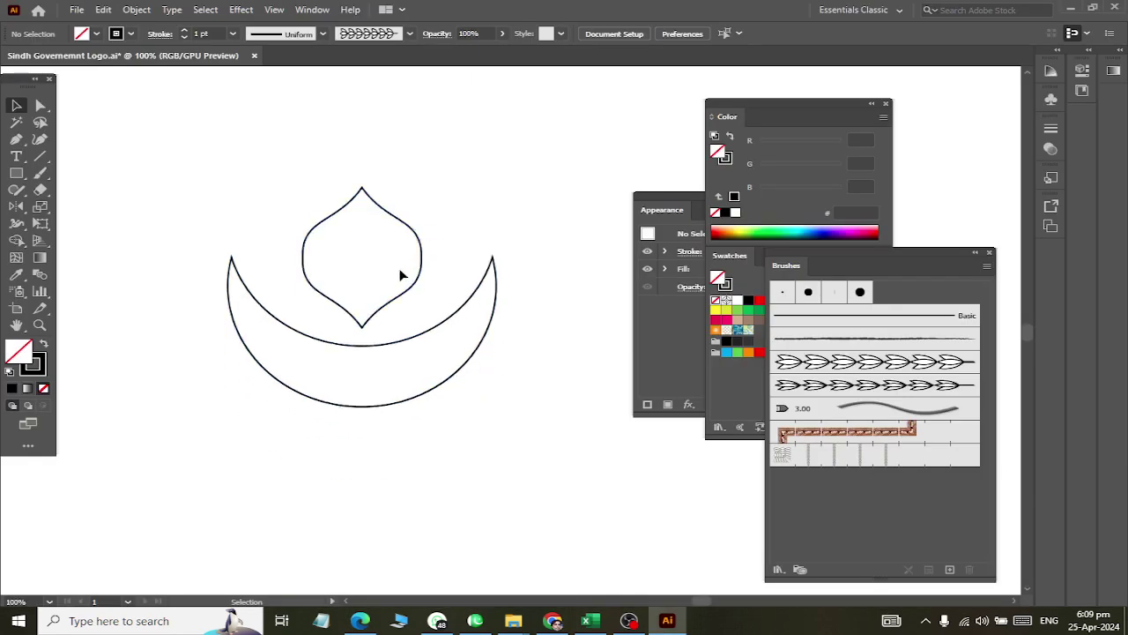
{"action": "left_click_drag", "start_coordinate": [403, 297], "coordinate": [199, 538], "text": "alt"}
{"action": "scroll", "coordinate": [273, 407], "scroll_direction": "down", "scroll_amount": 3}
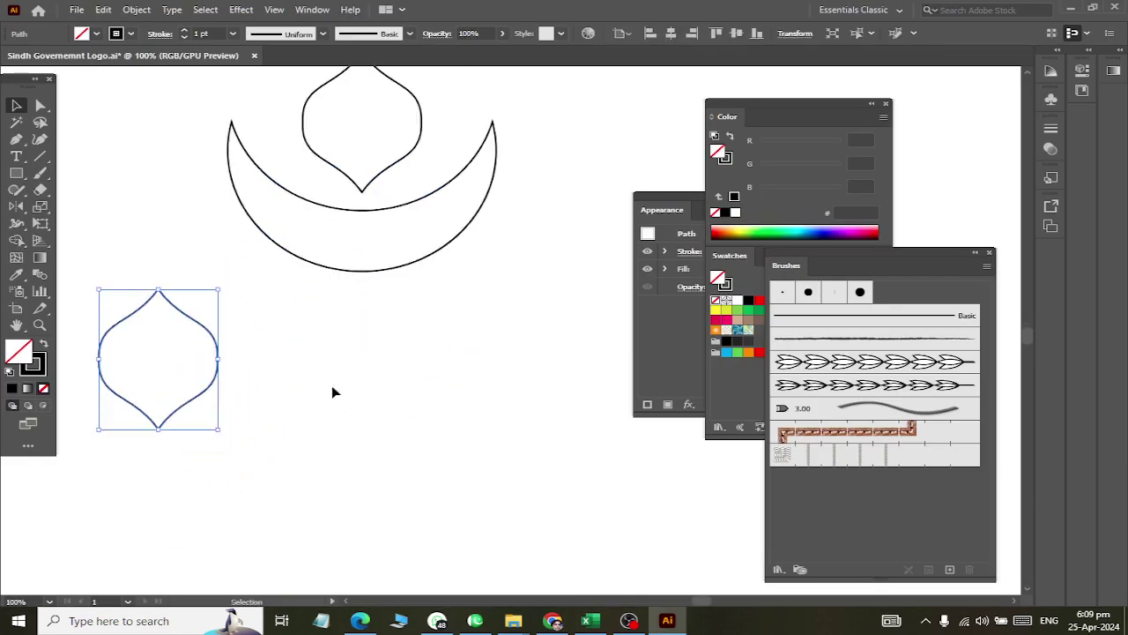
{"action": "left_click", "coordinate": [40, 106]}
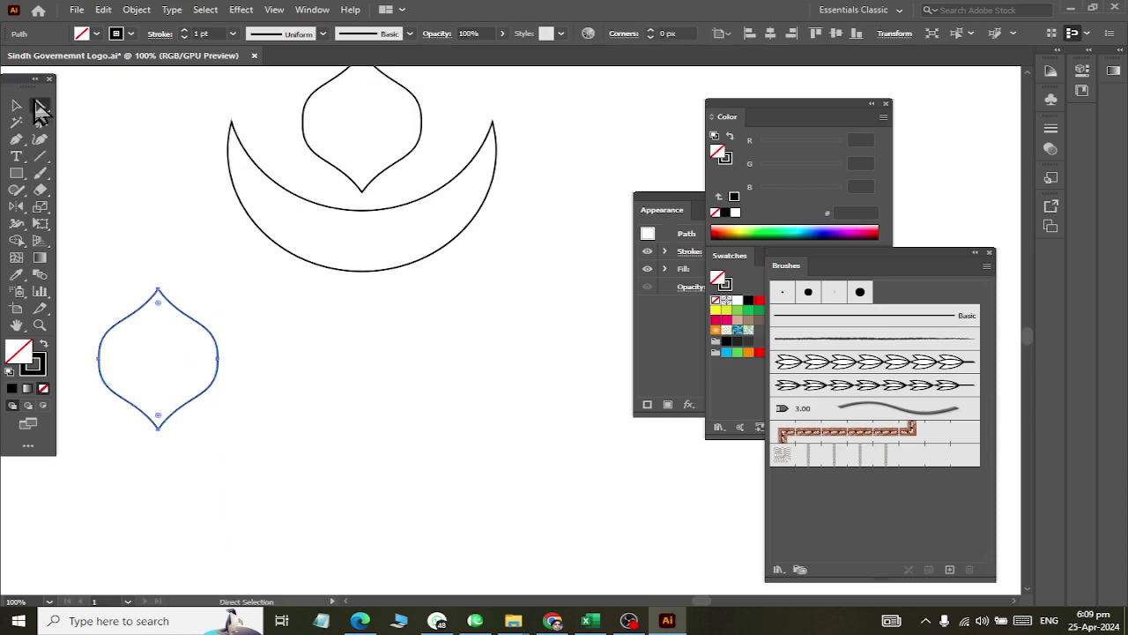
{"action": "left_click", "coordinate": [219, 358]}
{"action": "key", "text": "Delete"}
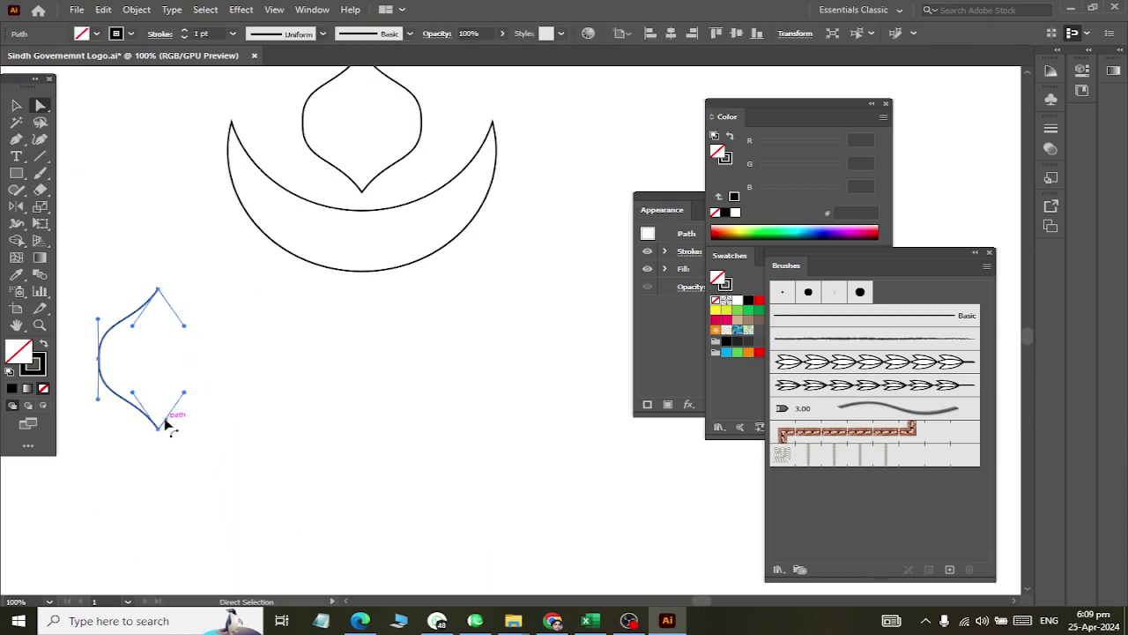
{"action": "left_click", "coordinate": [16, 105]}
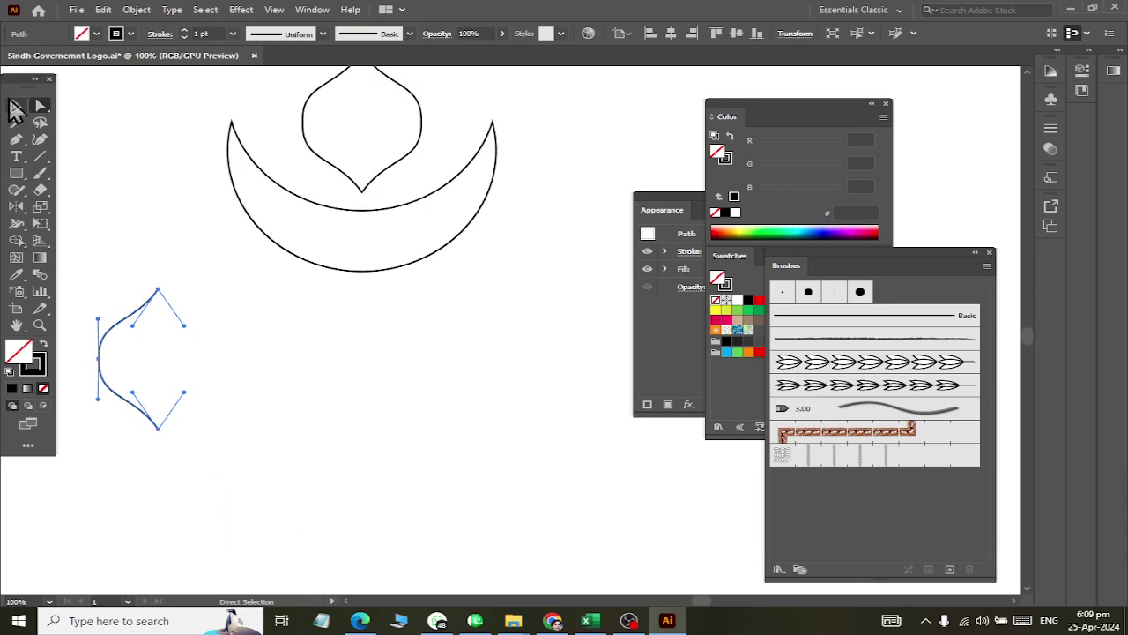
{"action": "left_click", "coordinate": [253, 249]}
{"action": "scroll", "coordinate": [123, 370], "scroll_direction": "up", "scroll_amount": 1, "text": "alt"}
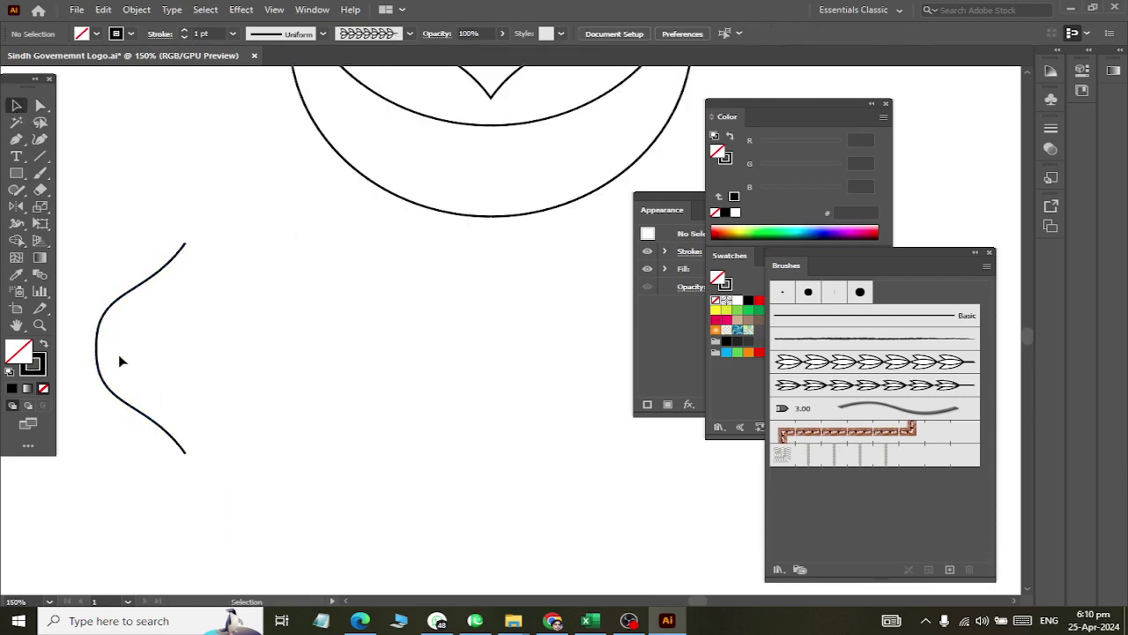
{"action": "left_click", "coordinate": [40, 105]}
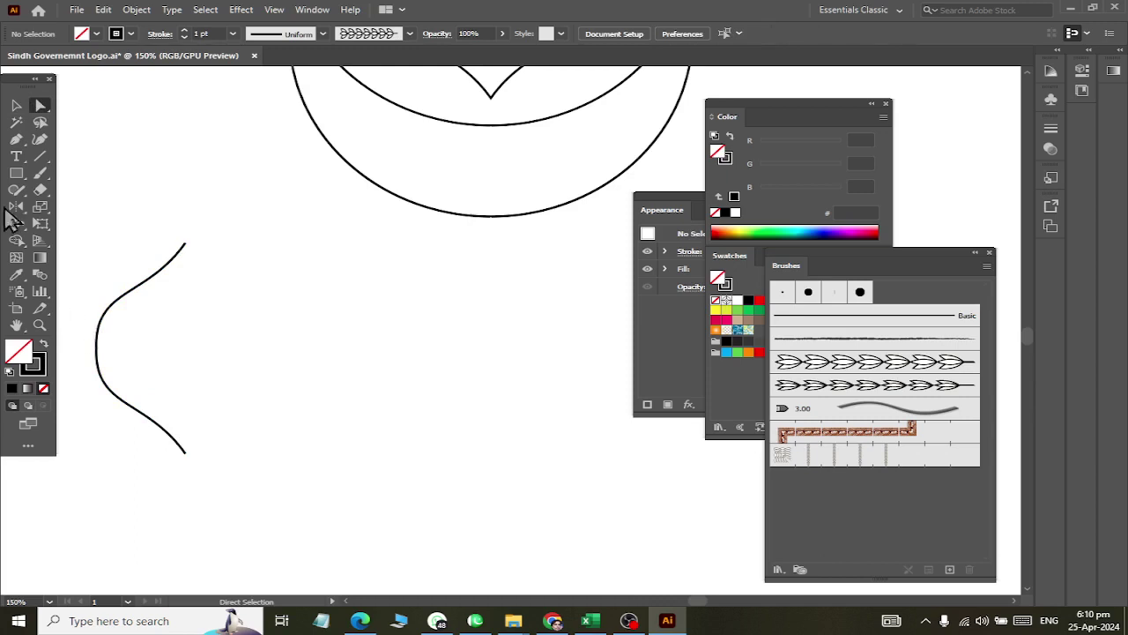
{"action": "left_click", "coordinate": [16, 105]}
Step: Apply the second leaf art brush to the left curved stem to form the leaf branch
{"action": "left_click_drag", "start_coordinate": [109, 245], "coordinate": [615, 374]}
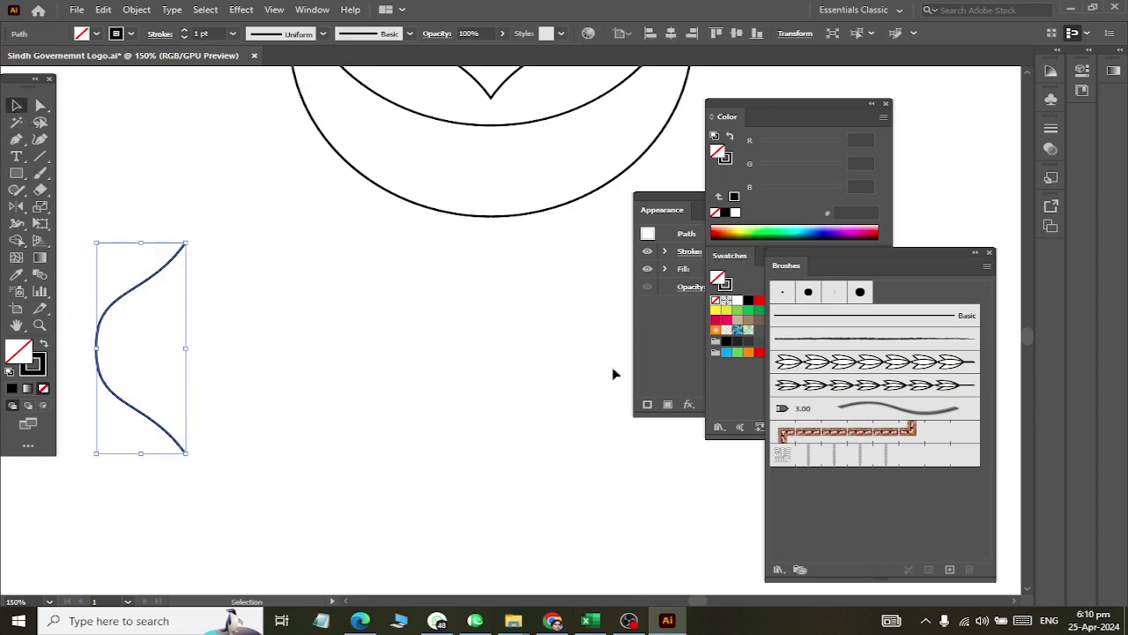
{"action": "left_click", "coordinate": [828, 370]}
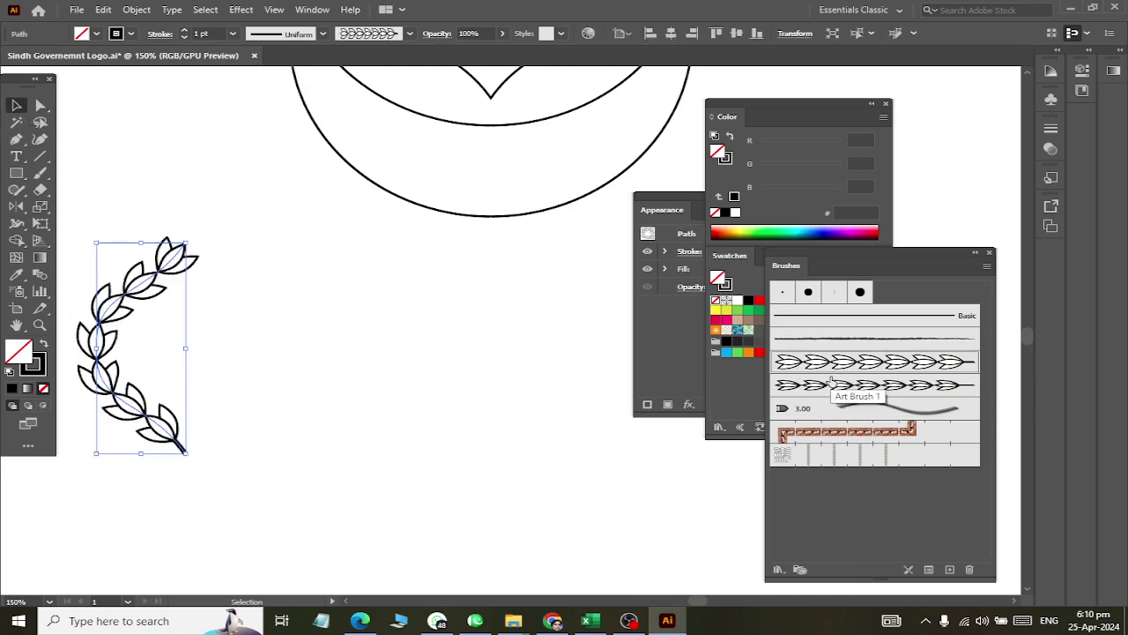
{"action": "left_click", "coordinate": [833, 386]}
{"action": "scroll", "coordinate": [429, 373], "scroll_direction": "down", "scroll_amount": 3}
{"action": "scroll", "coordinate": [416, 374], "scroll_direction": "down", "scroll_amount": 1}
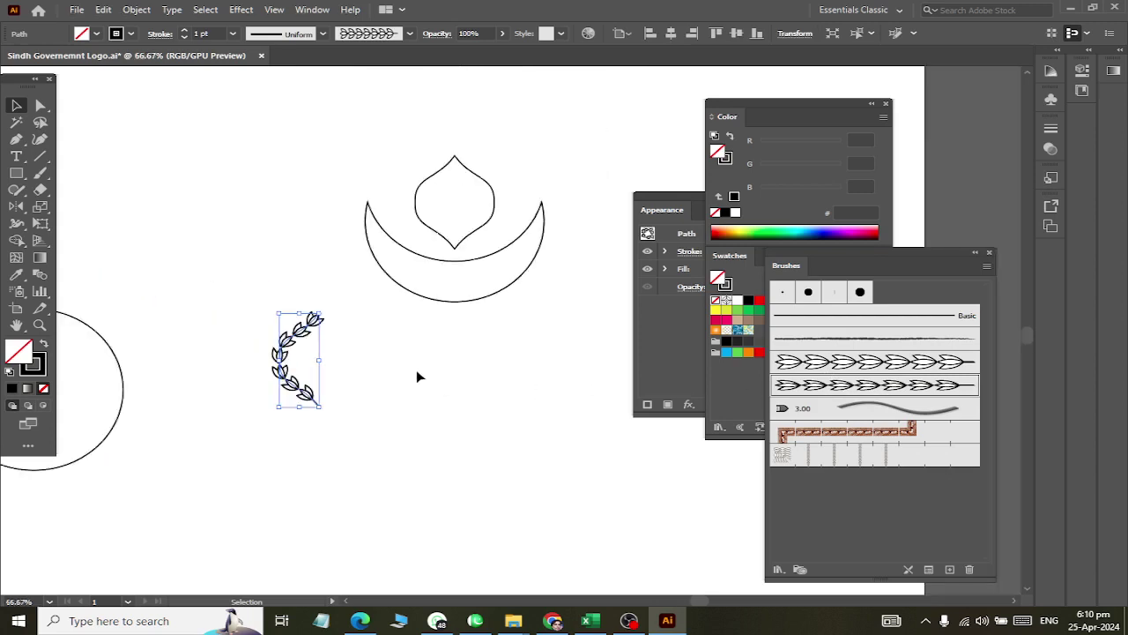
{"action": "scroll", "coordinate": [417, 378], "scroll_direction": "up", "scroll_amount": 4}
{"action": "left_click", "coordinate": [317, 454]}
{"action": "scroll", "coordinate": [291, 432], "scroll_direction": "up", "scroll_amount": 3}
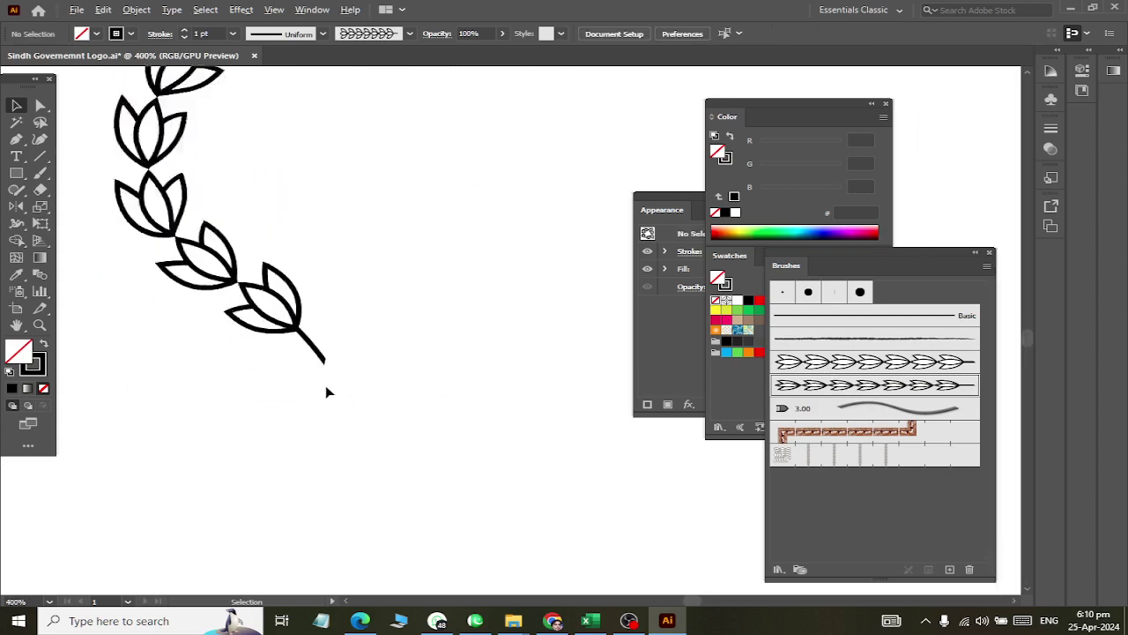
{"action": "scroll", "coordinate": [325, 386], "scroll_direction": "down", "scroll_amount": 4}
{"action": "scroll", "coordinate": [357, 357], "scroll_direction": "up", "scroll_amount": 1}
{"action": "left_click", "coordinate": [257, 298]}
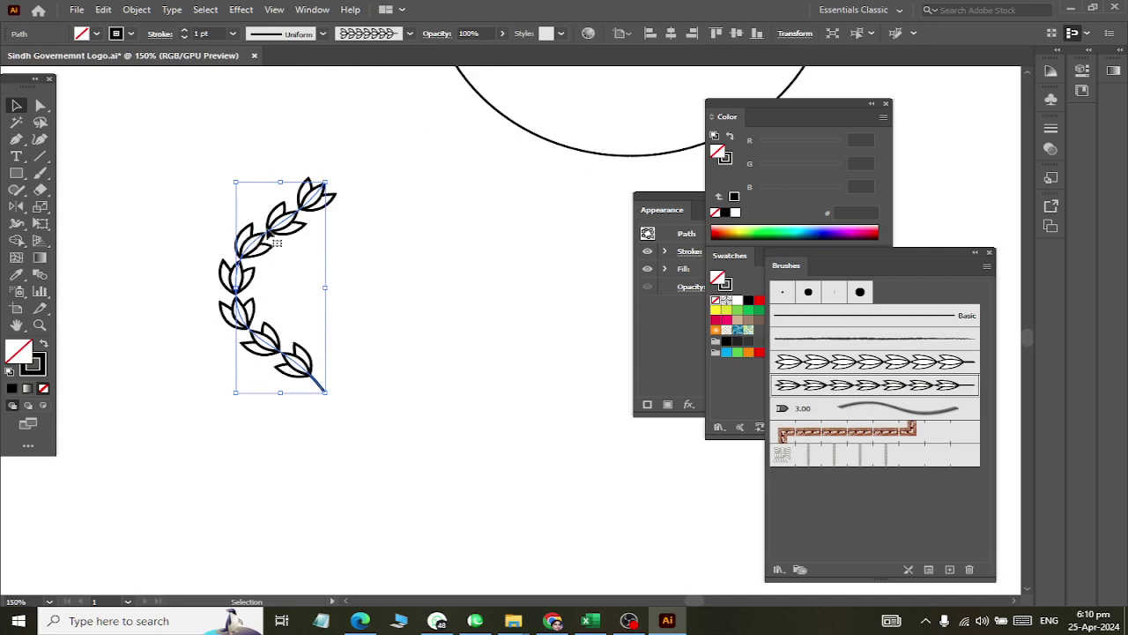
{"action": "scroll", "coordinate": [503, 108], "scroll_direction": "up", "scroll_amount": 4}
{"action": "scroll", "coordinate": [547, 141], "scroll_direction": "up", "scroll_amount": 1}
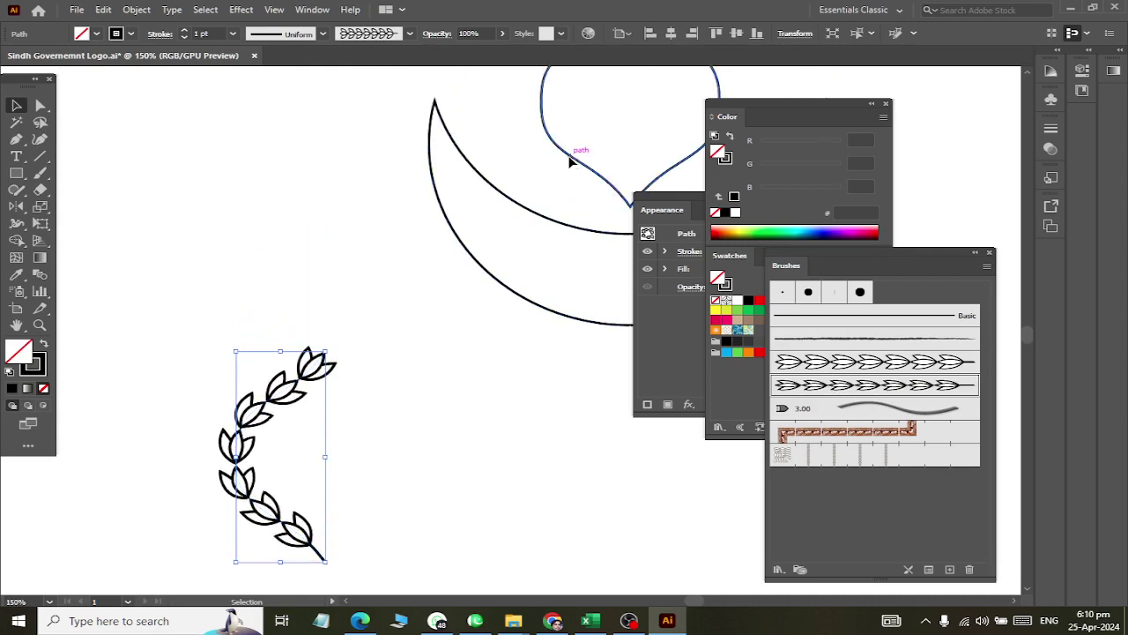
Step: Centre the leaf wreath horizontally and vertically on the pointed lens
{"action": "left_click", "coordinate": [570, 160]}
{"action": "left_click", "coordinate": [311, 370]}
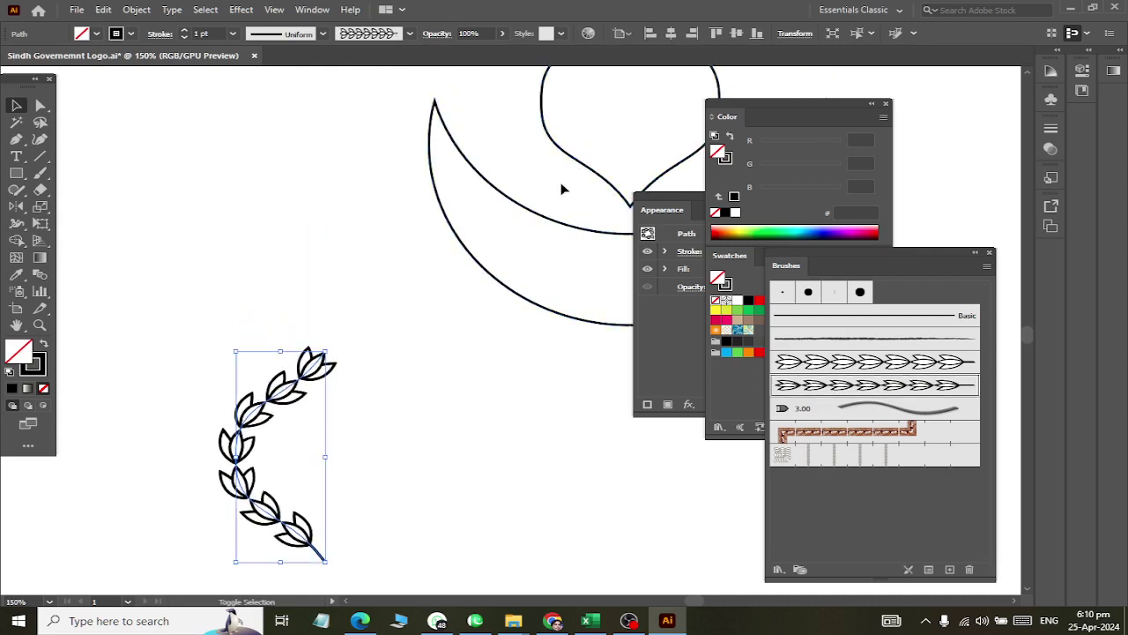
{"action": "left_click", "coordinate": [573, 160], "text": "shift"}
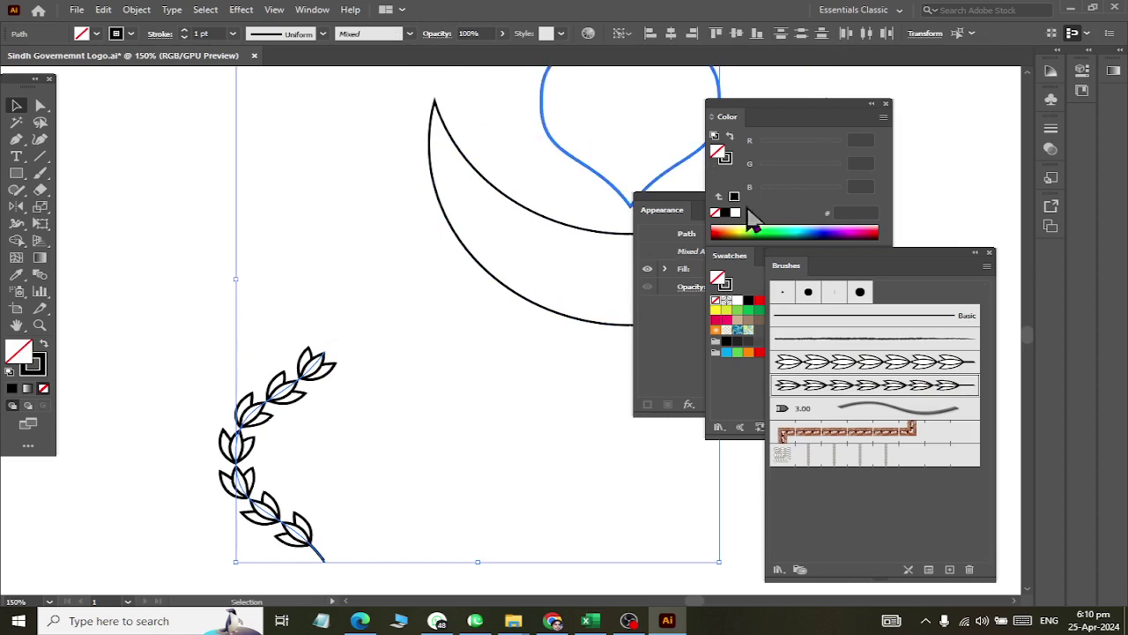
{"action": "left_click", "coordinate": [671, 33]}
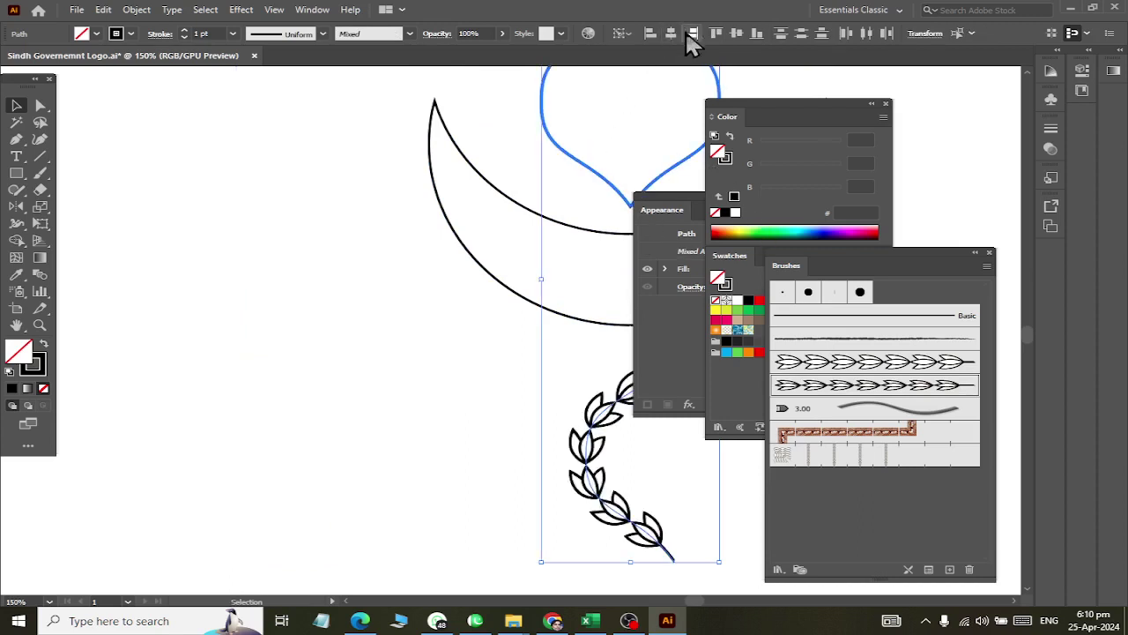
{"action": "left_click", "coordinate": [736, 32]}
{"action": "scroll", "coordinate": [628, 172], "scroll_direction": "up", "scroll_amount": 3}
{"action": "left_click", "coordinate": [628, 174]}
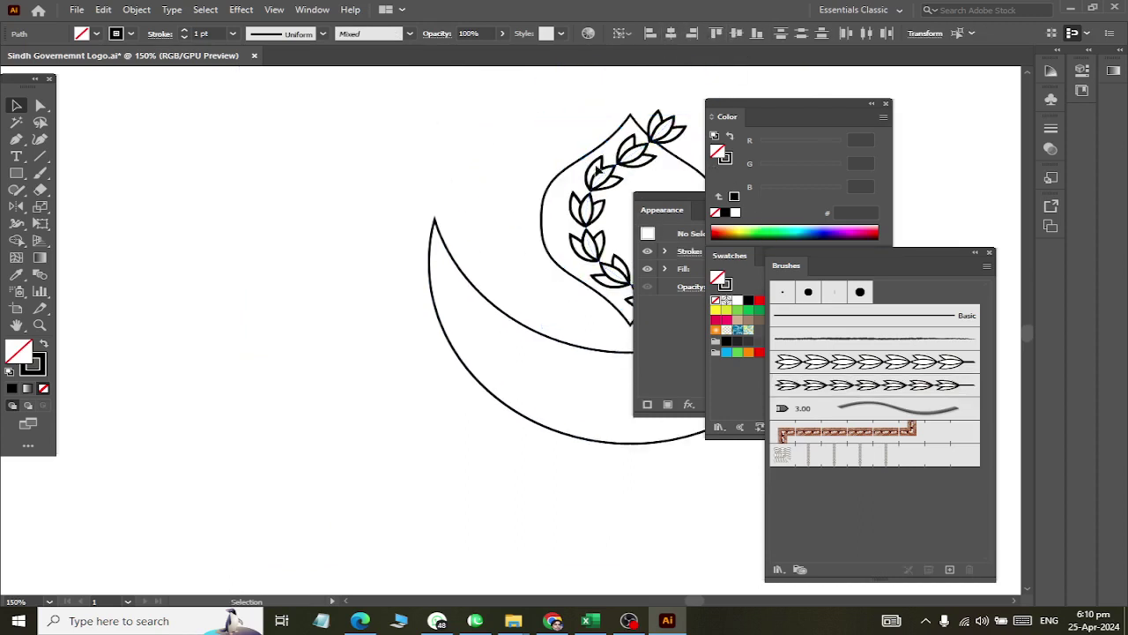
Step: Move the wreath to the lens's left side, stretch it taller, and nudge it into place
{"action": "mouse_move", "coordinate": [556, 185]}
{"action": "left_mouse_down"}
{"action": "mouse_move", "coordinate": [521, 185]}
{"action": "mouse_move", "coordinate": [526, 201]}
{"action": "left_mouse_up"}
{"action": "scroll", "coordinate": [528, 218], "scroll_direction": "right", "scroll_amount": 3}
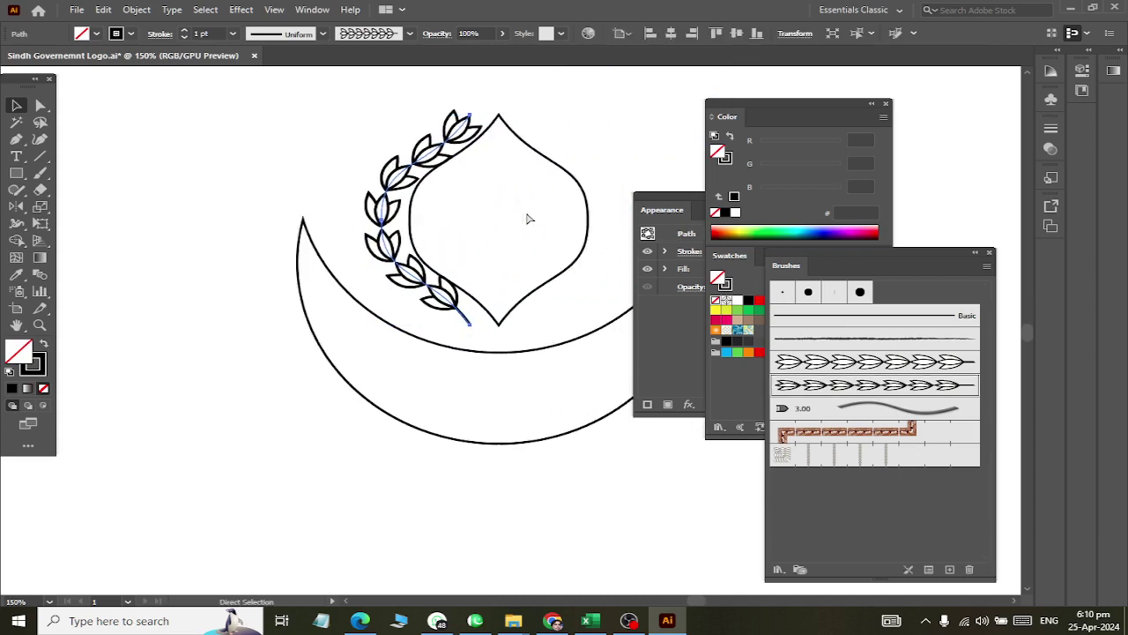
{"action": "scroll", "coordinate": [473, 232], "scroll_direction": "down", "scroll_amount": 1}
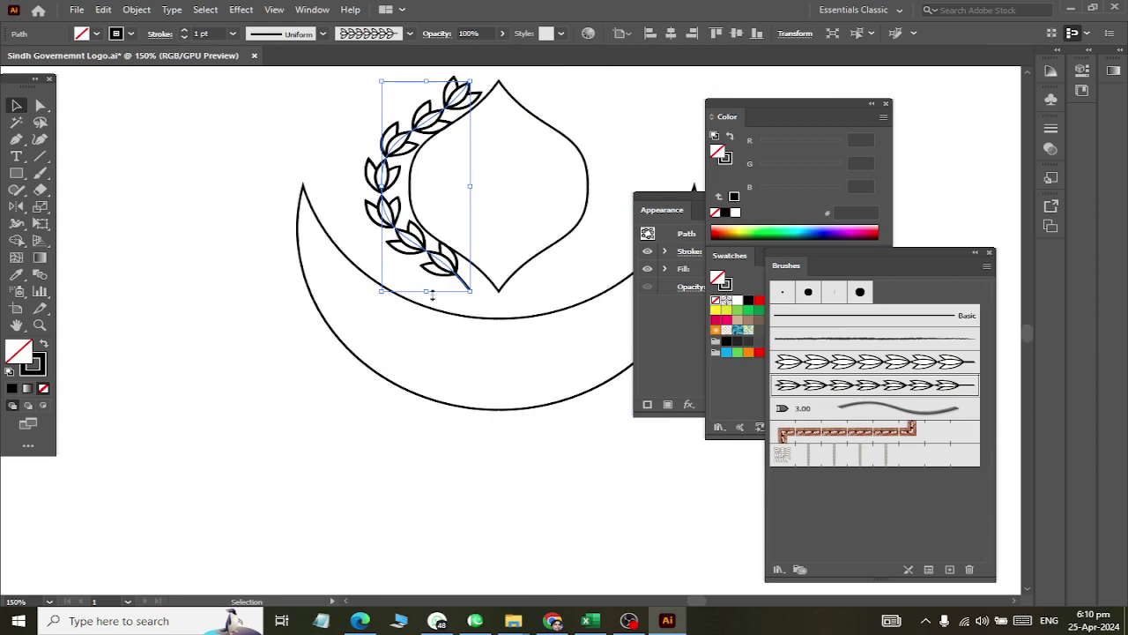
{"action": "left_click_drag", "start_coordinate": [428, 294], "coordinate": [430, 306]}
{"action": "scroll", "coordinate": [529, 264], "scroll_direction": "up", "scroll_amount": 1}
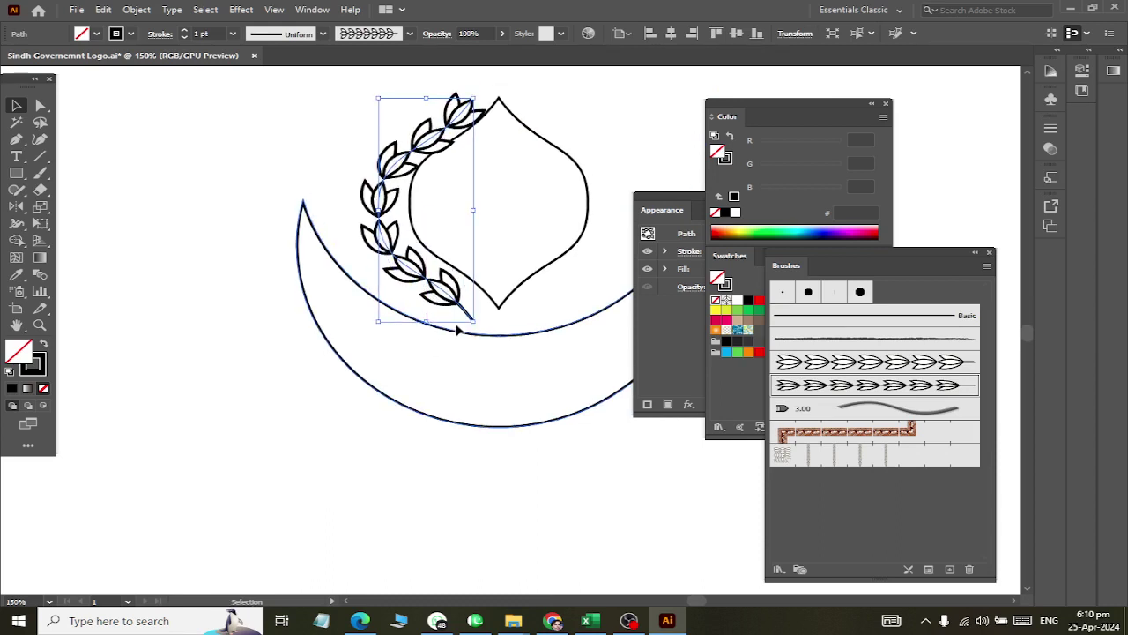
{"action": "key", "text": "Left"}
{"action": "key", "text": "Left"}
{"action": "key", "text": "Left"}
{"action": "key", "text": "Left"}
{"action": "key", "text": "Up"}
{"action": "key", "text": "Up"}
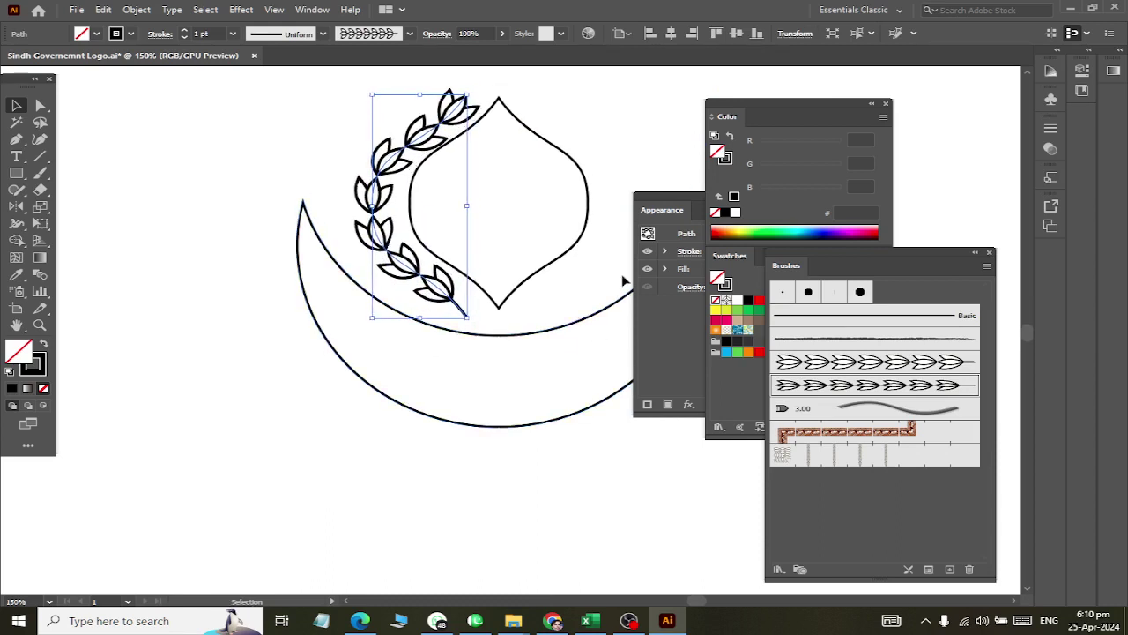
{"action": "key", "text": "Up"}
{"action": "key", "text": "Up"}
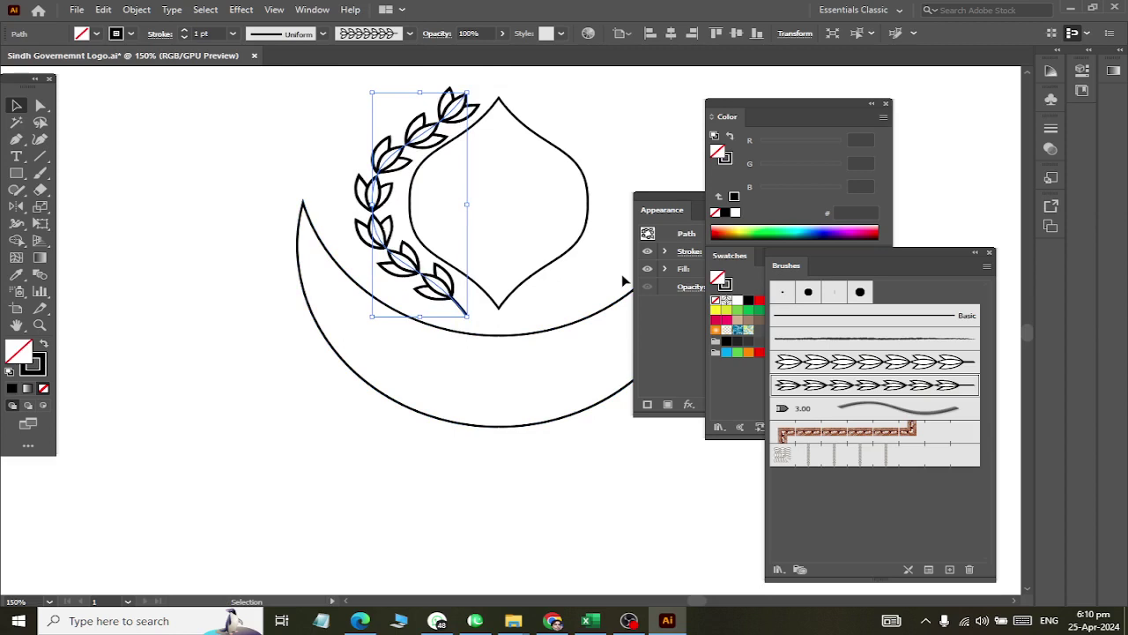
{"action": "scroll", "coordinate": [520, 123], "scroll_direction": "right", "scroll_amount": 1}
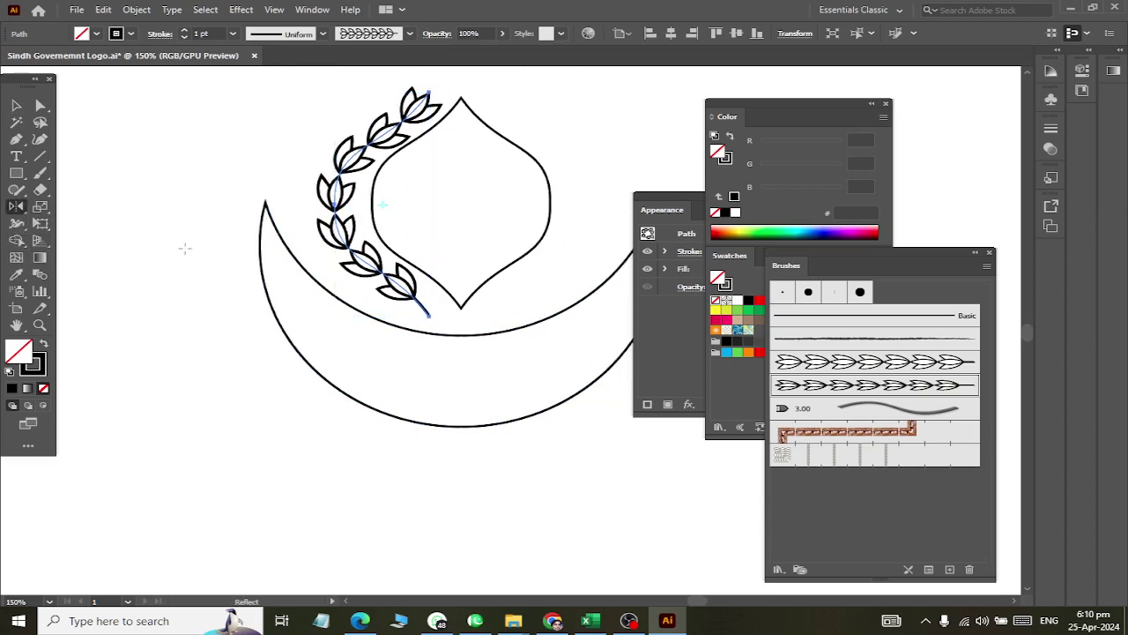
Step: Make a vertically mirrored copy of the wreath about the lens's bottom tip
{"action": "left_click", "coordinate": [16, 205]}
{"action": "left_click", "coordinate": [461, 306], "text": "alt"}
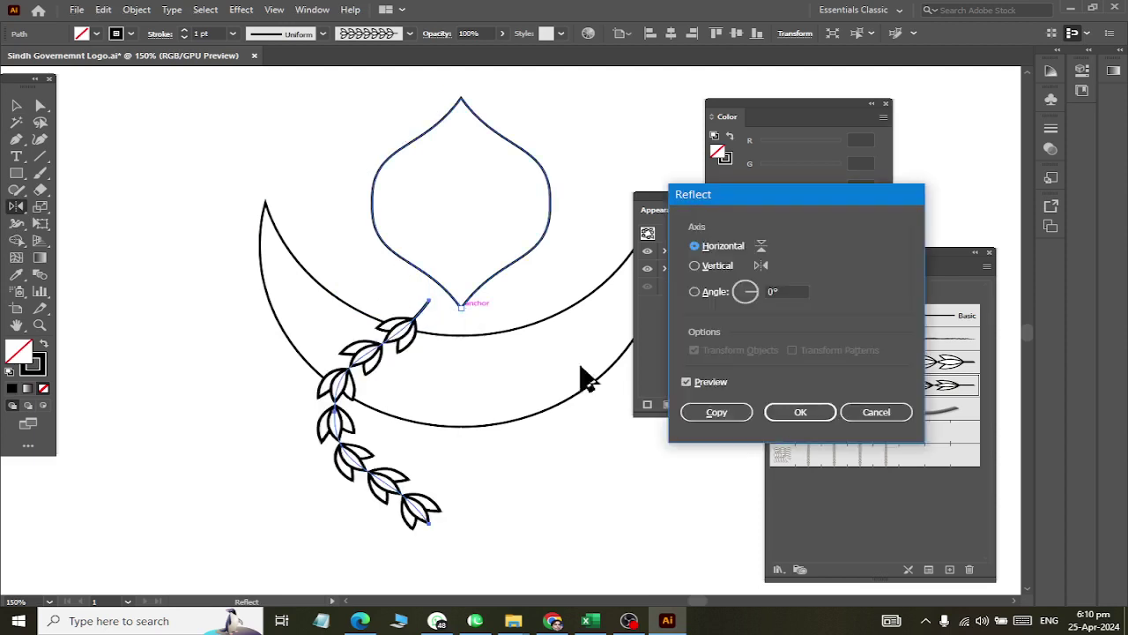
{"action": "left_click", "coordinate": [697, 266]}
{"action": "left_click", "coordinate": [715, 414]}
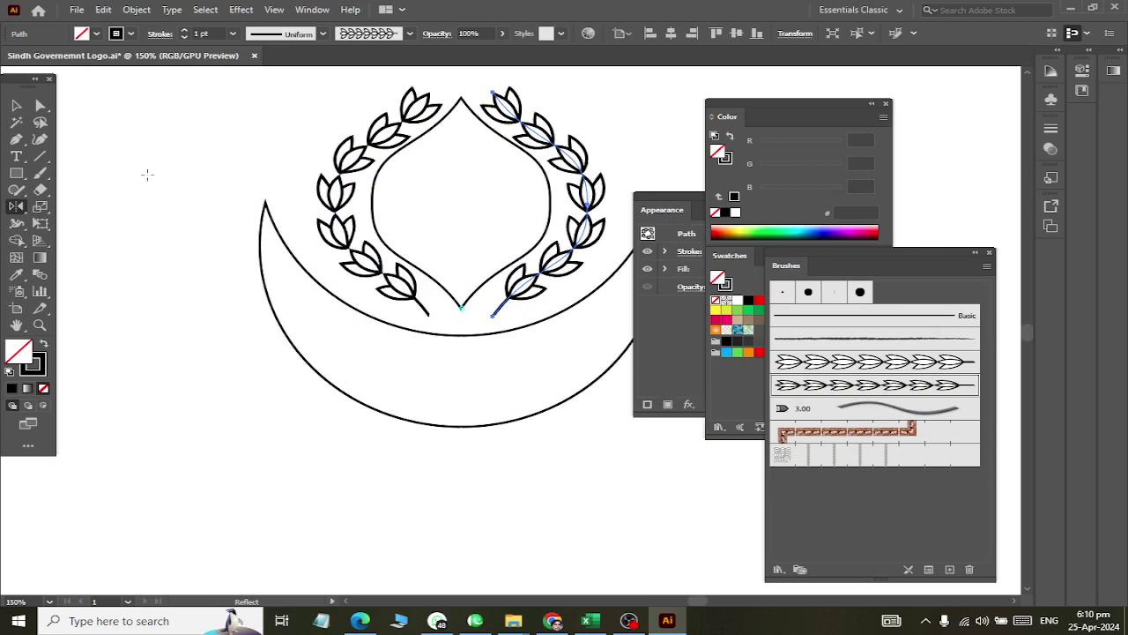
{"action": "left_click", "coordinate": [16, 106]}
{"action": "scroll", "coordinate": [203, 235], "scroll_direction": "down", "scroll_amount": 2, "text": "alt"}
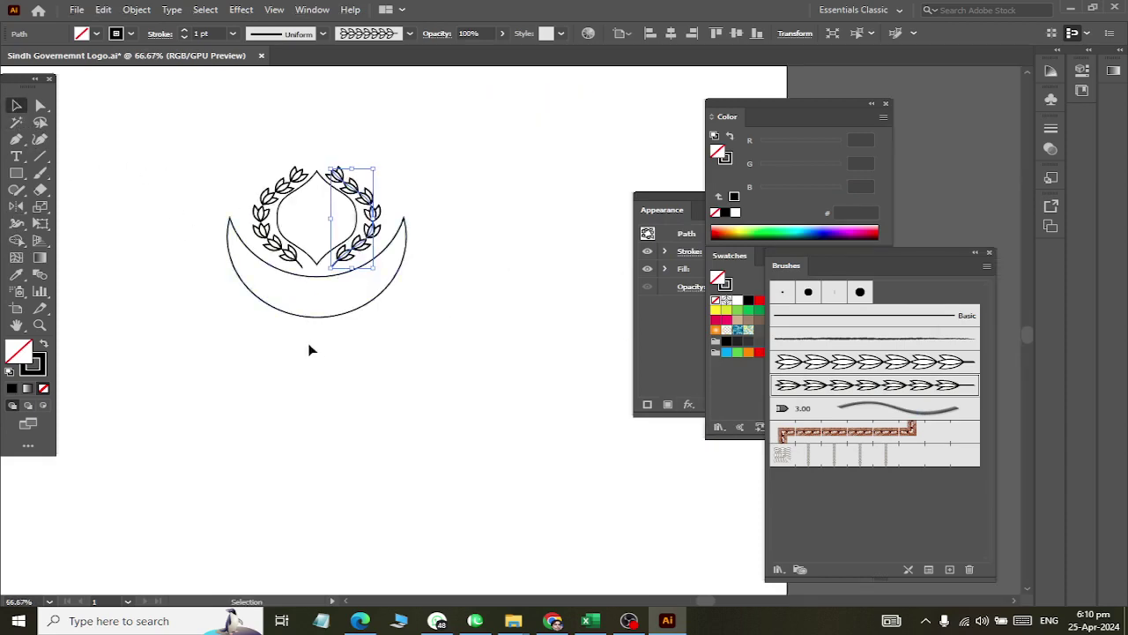
{"action": "scroll", "coordinate": [335, 370], "scroll_direction": "up", "scroll_amount": 2}
{"action": "left_click", "coordinate": [416, 250]}
{"action": "key", "text": "alt+Tab"}
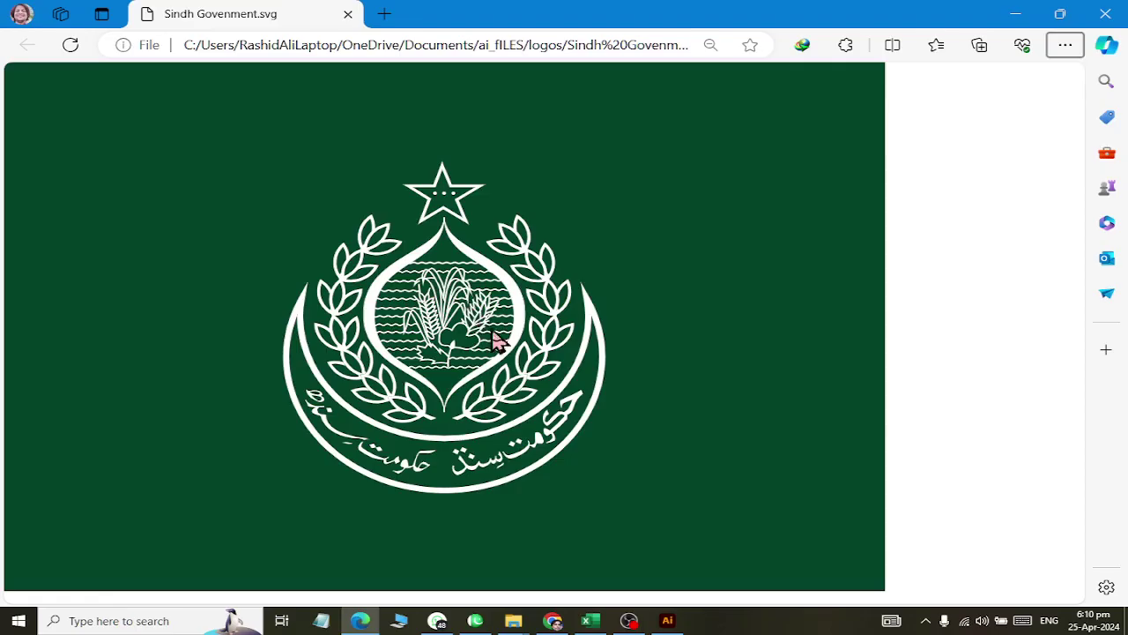
{"action": "key", "text": "alt+Tab"}
{"action": "key", "text": "alt+Tab"}
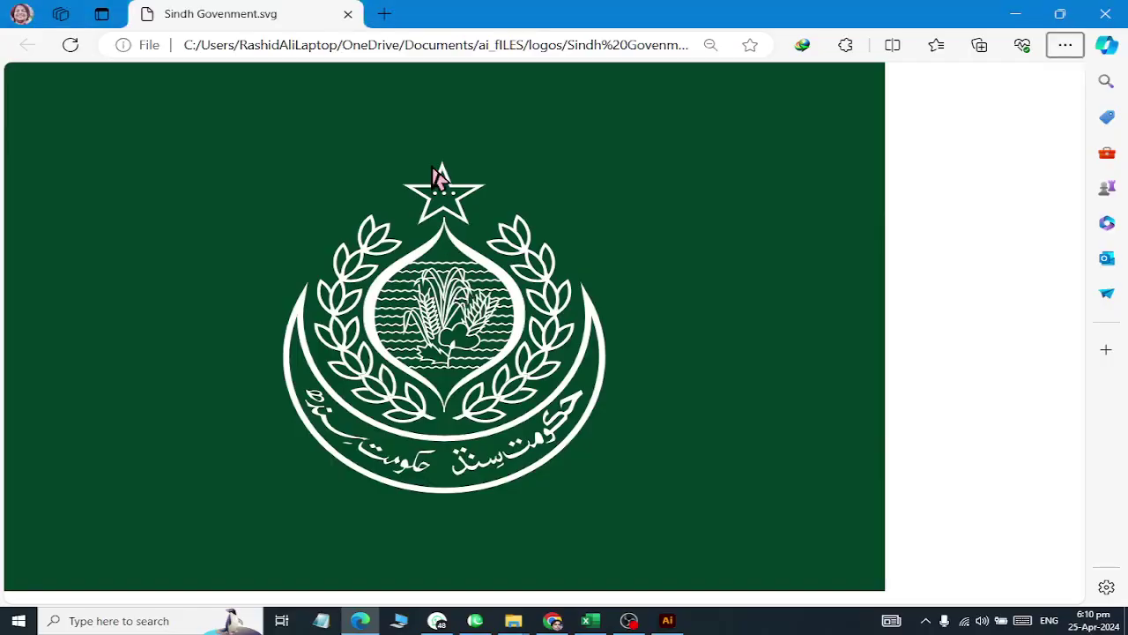
{"action": "key", "text": "alt+Tab"}
{"action": "key", "text": "alt+Tab"}
{"action": "scroll", "coordinate": [486, 332], "scroll_direction": "up", "scroll_amount": 2}
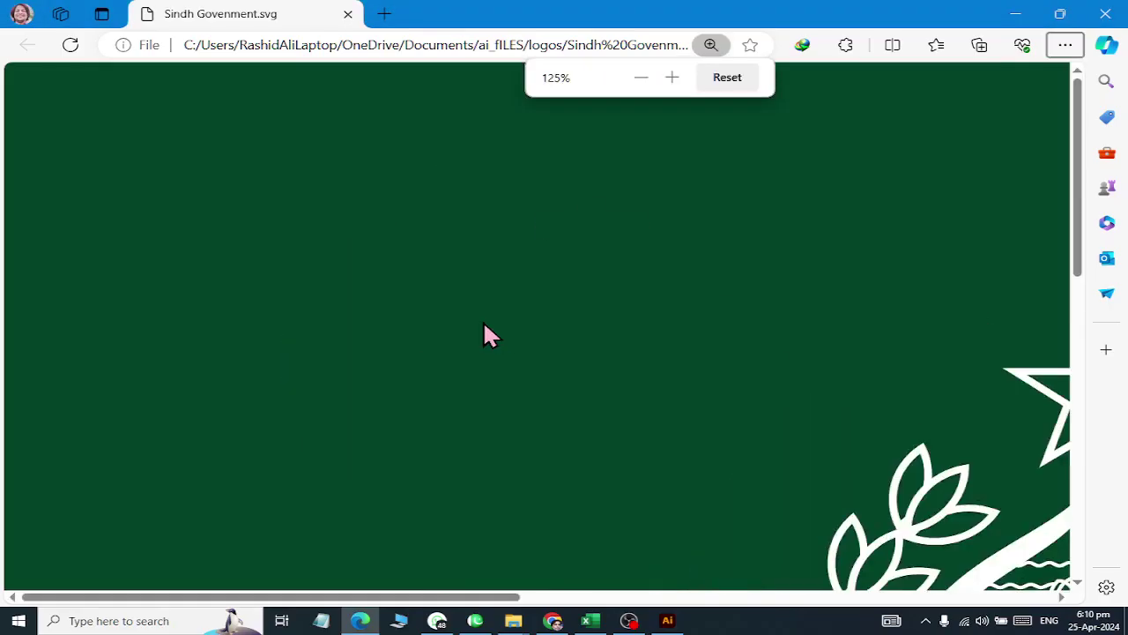
{"action": "scroll", "coordinate": [499, 335], "scroll_direction": "down", "scroll_amount": 1}
{"action": "scroll", "coordinate": [499, 335], "scroll_direction": "down", "scroll_amount": 2}
{"action": "scroll", "coordinate": [529, 362], "scroll_direction": "down", "scroll_amount": 1}
{"action": "scroll", "coordinate": [591, 409], "scroll_direction": "up", "scroll_amount": 1}
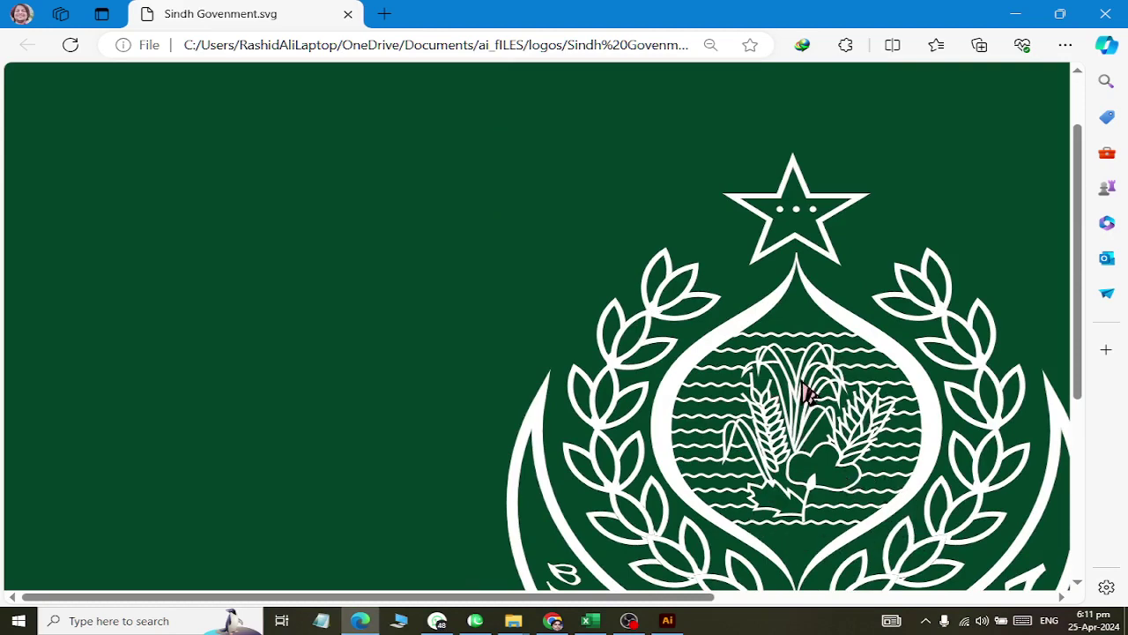
{"action": "key", "text": "alt+Tab"}
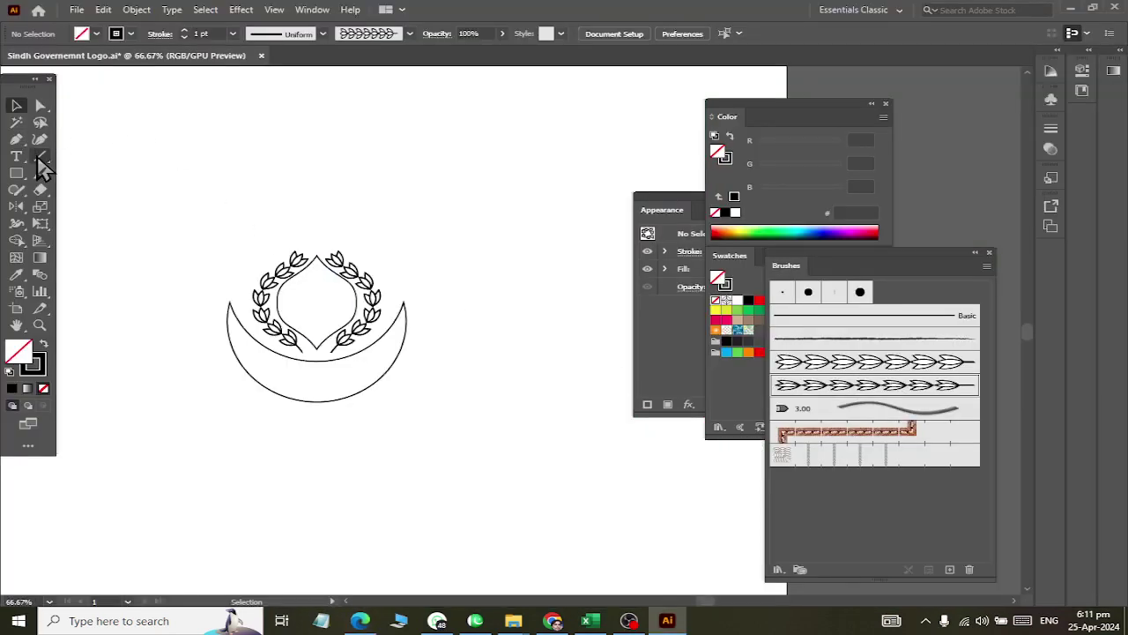
Step: Draw a long horizontal line above the logo with a 7 pt stroke
{"action": "left_click", "coordinate": [13, 180]}
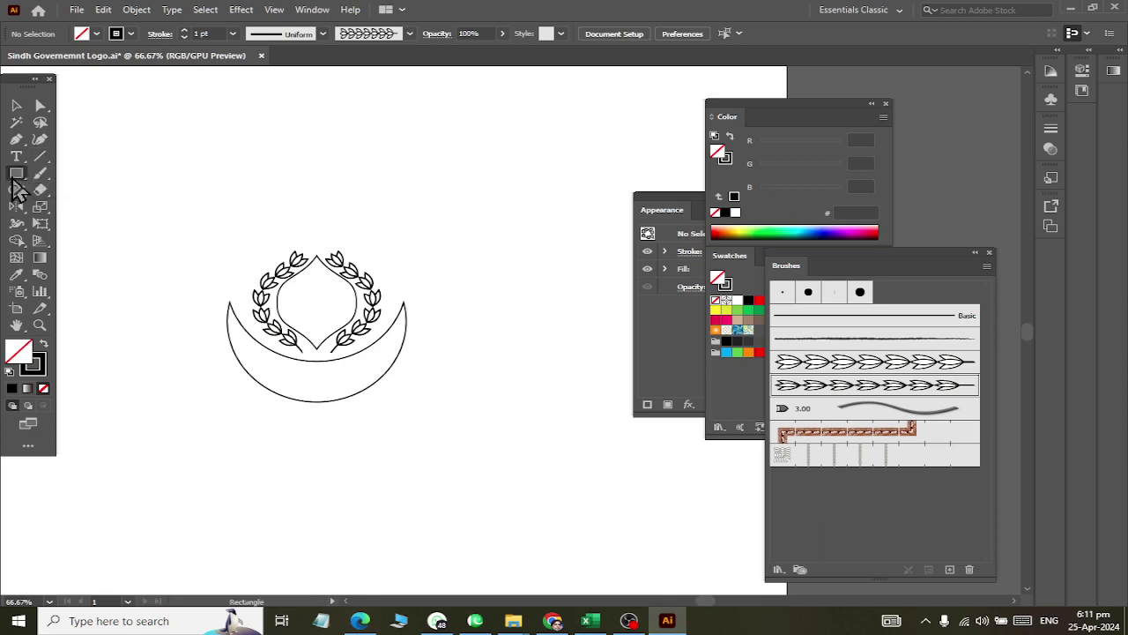
{"action": "left_click", "coordinate": [39, 158]}
{"action": "left_click_drag", "start_coordinate": [242, 125], "coordinate": [561, 125]}
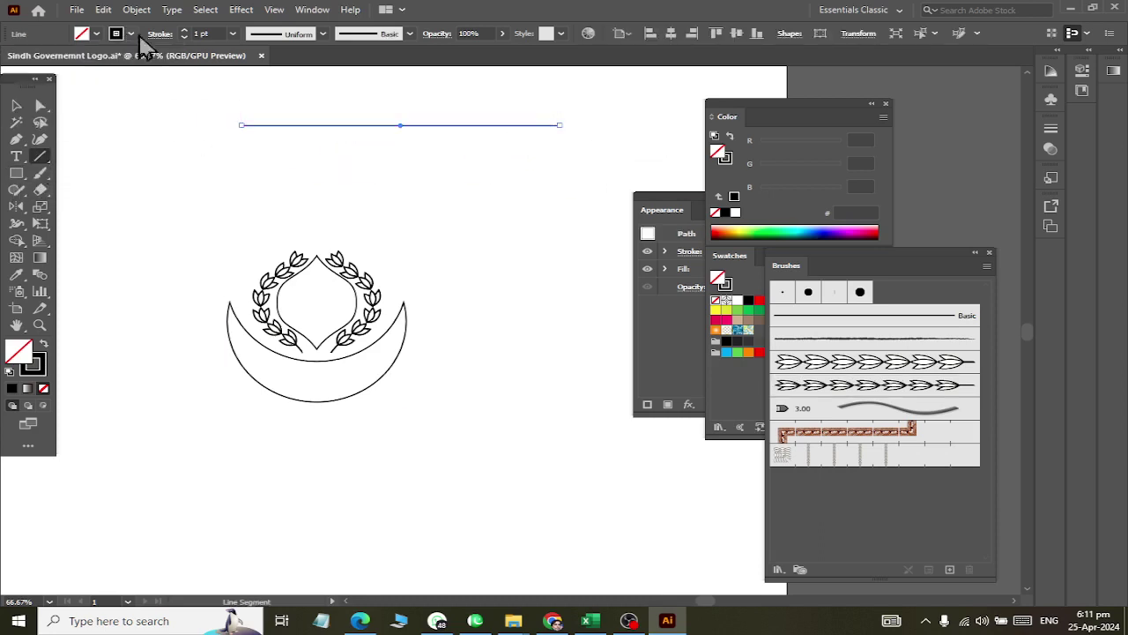
{"action": "scroll", "coordinate": [209, 37], "scroll_direction": "up", "scroll_amount": 6}
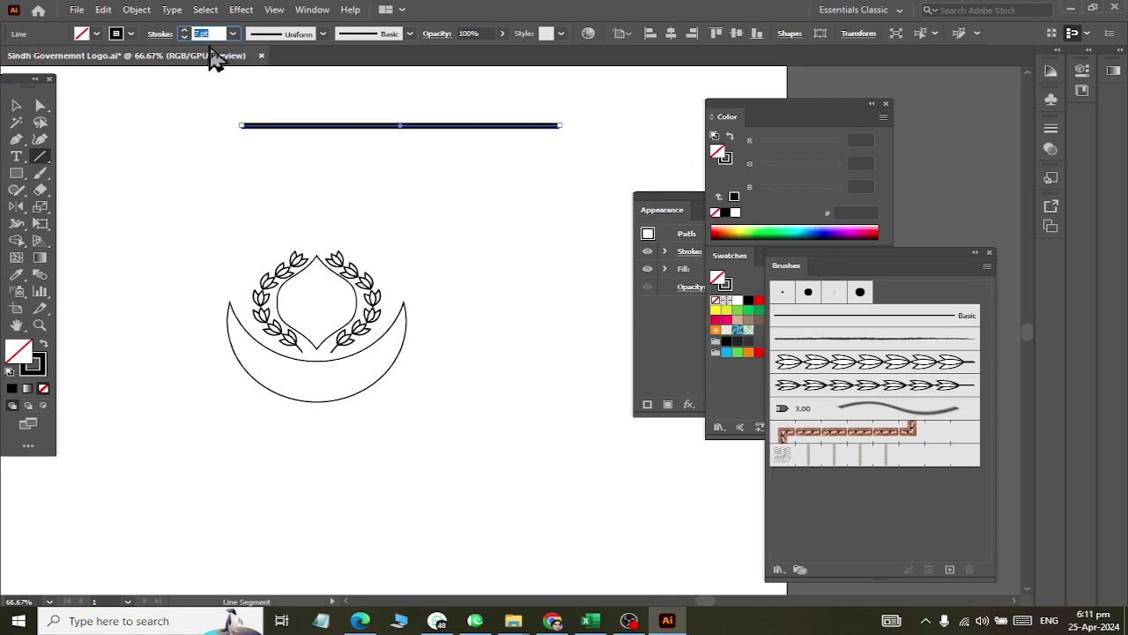
{"action": "left_click", "coordinate": [16, 106]}
{"action": "left_click", "coordinate": [239, 11]}
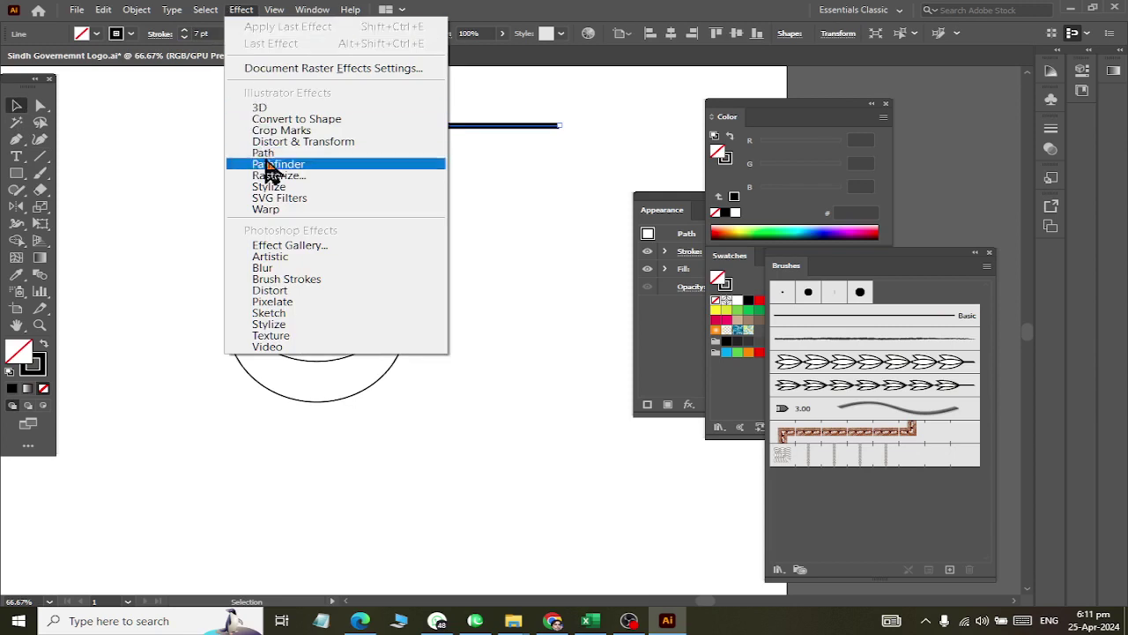
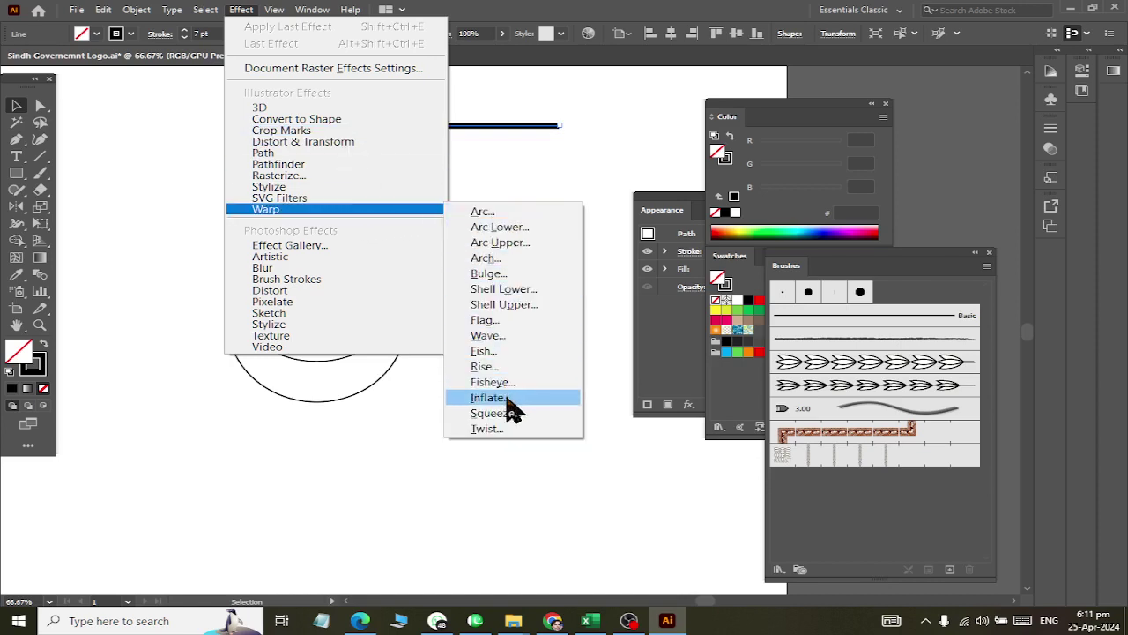
Step: Preview a vertical Wave warp on the straight line, then cancel it
{"action": "left_click", "coordinate": [488, 335]}
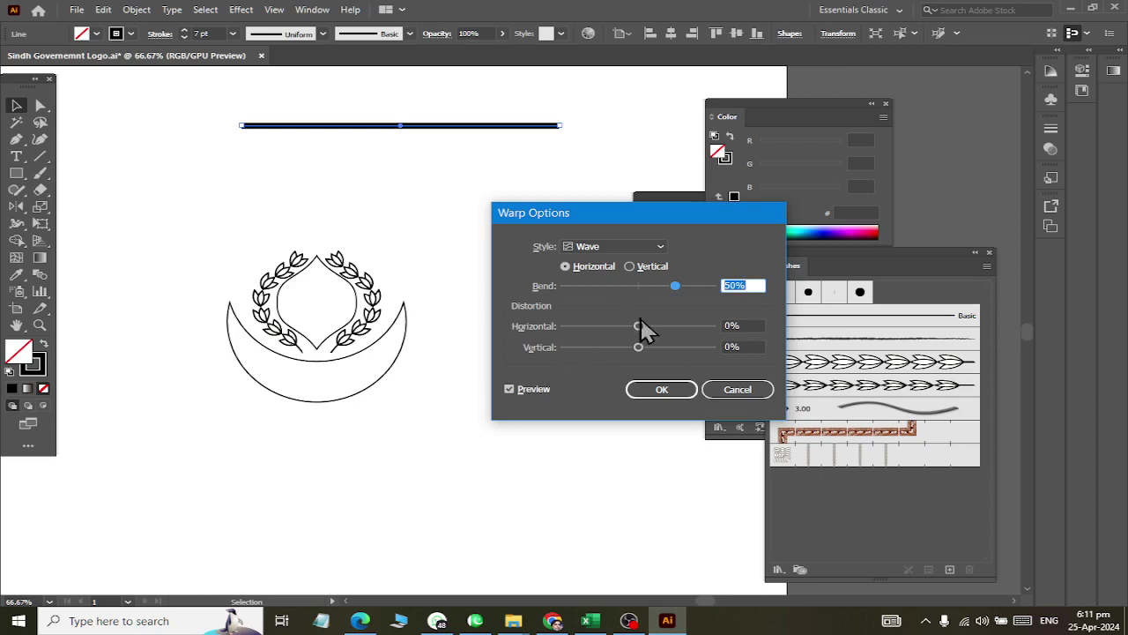
{"action": "mouse_move", "coordinate": [676, 285]}
{"action": "left_mouse_down"}
{"action": "mouse_move", "coordinate": [701, 286]}
{"action": "mouse_move", "coordinate": [629, 313]}
{"action": "left_mouse_up"}
{"action": "left_click", "coordinate": [637, 265]}
{"action": "type", "text": "-34"}
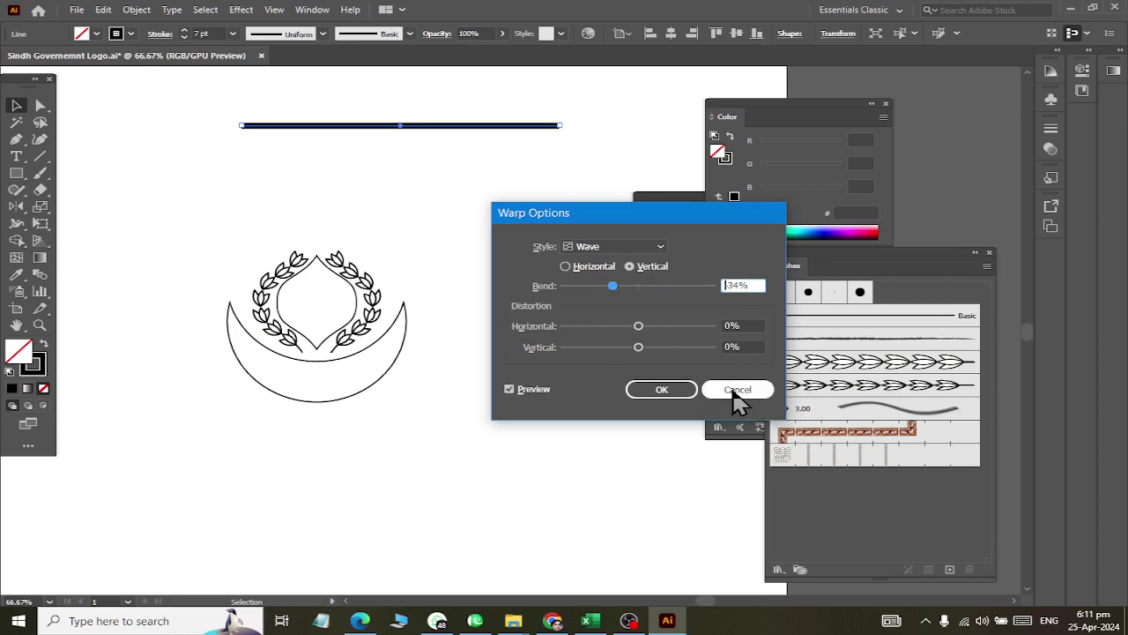
{"action": "left_click_drag", "start_coordinate": [677, 327], "coordinate": [634, 326]}
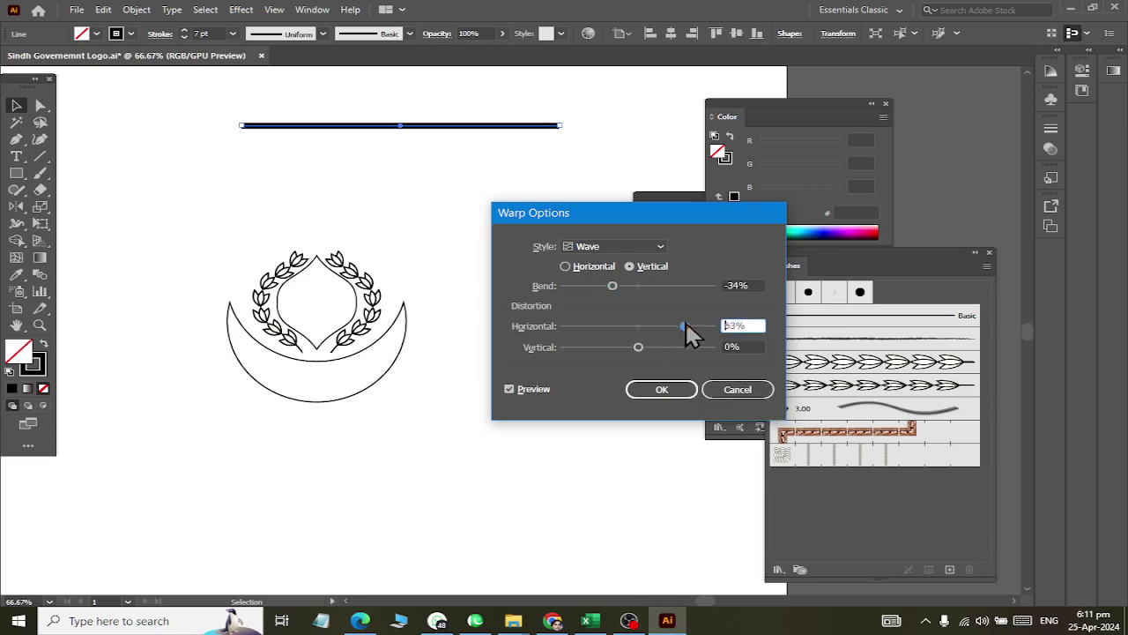
{"action": "left_click", "coordinate": [755, 395]}
Step: Draw a rectangle around the straight line and select both objects
{"action": "left_click", "coordinate": [16, 173]}
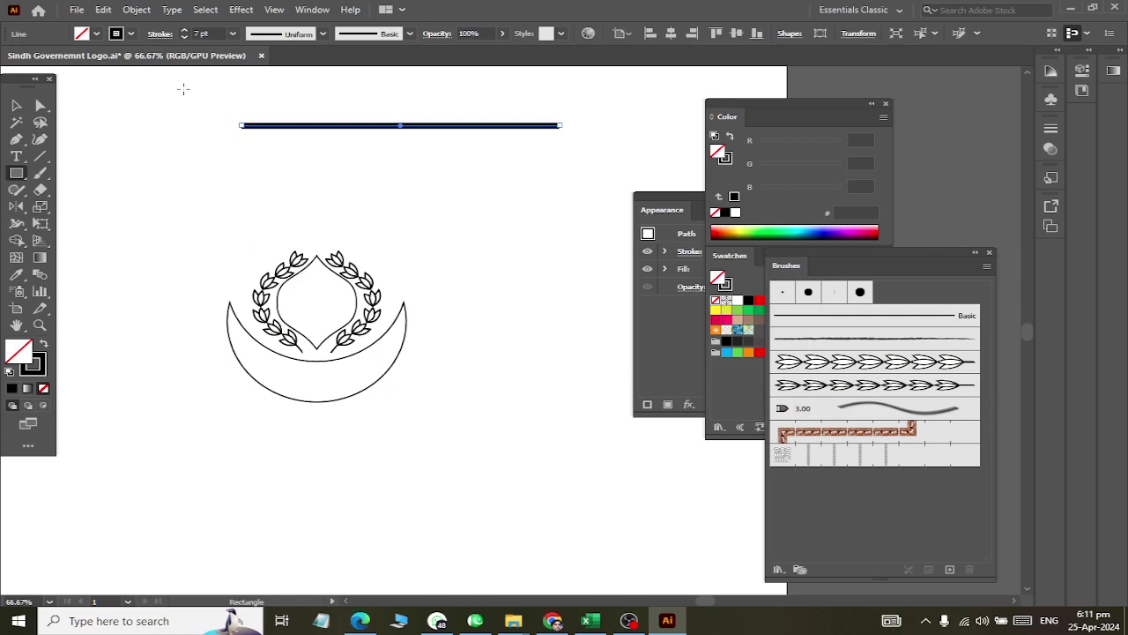
{"action": "left_click_drag", "start_coordinate": [181, 86], "coordinate": [589, 231]}
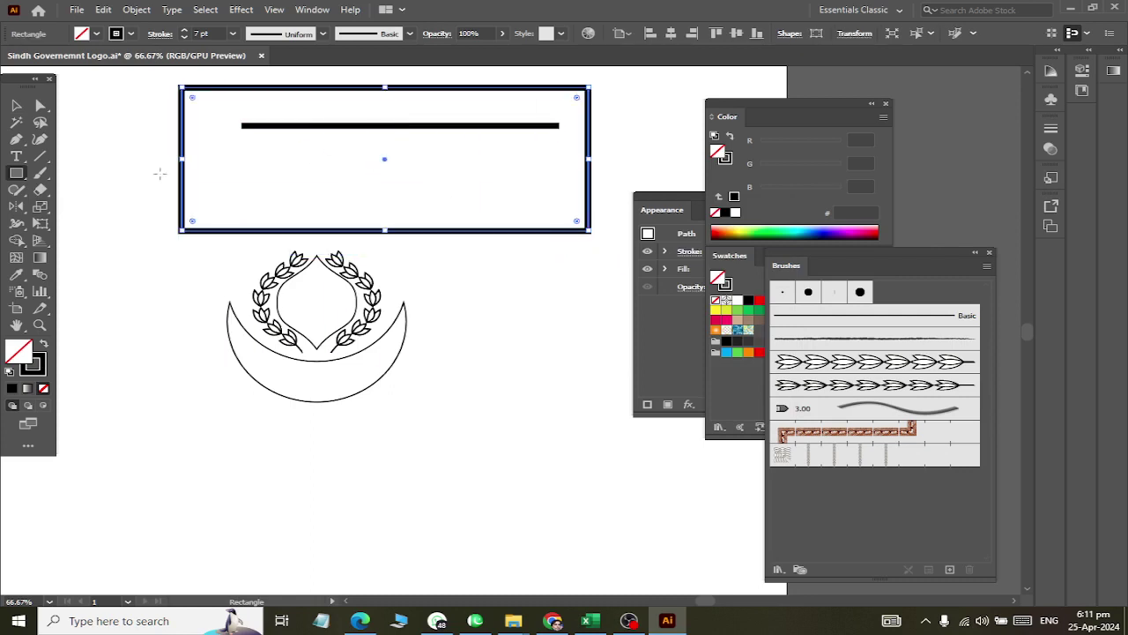
{"action": "left_click", "coordinate": [15, 105]}
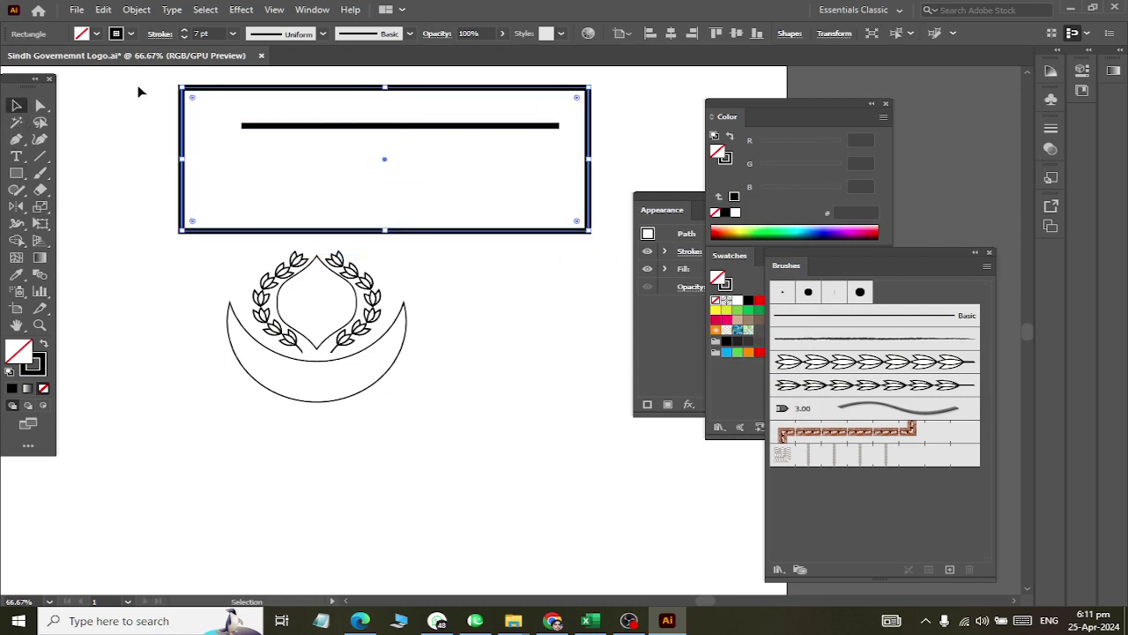
{"action": "key", "text": "ctrl+a"}
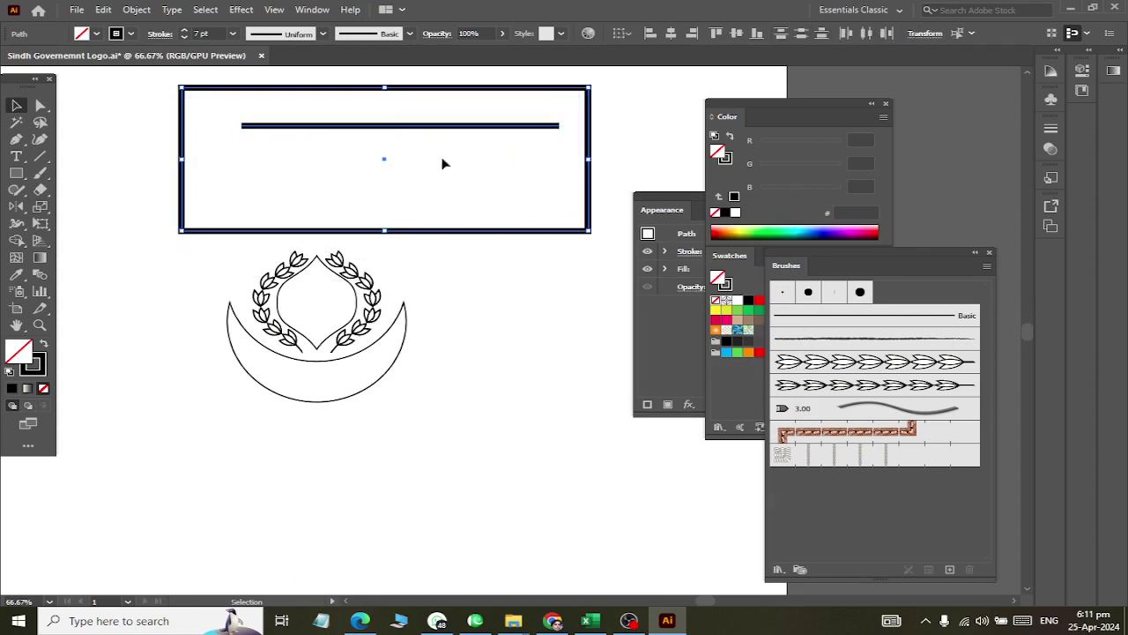
Step: Preview a Wave warp on the rectangle and line, cancel it, and marquee-select them
{"action": "left_click", "coordinate": [241, 10]}
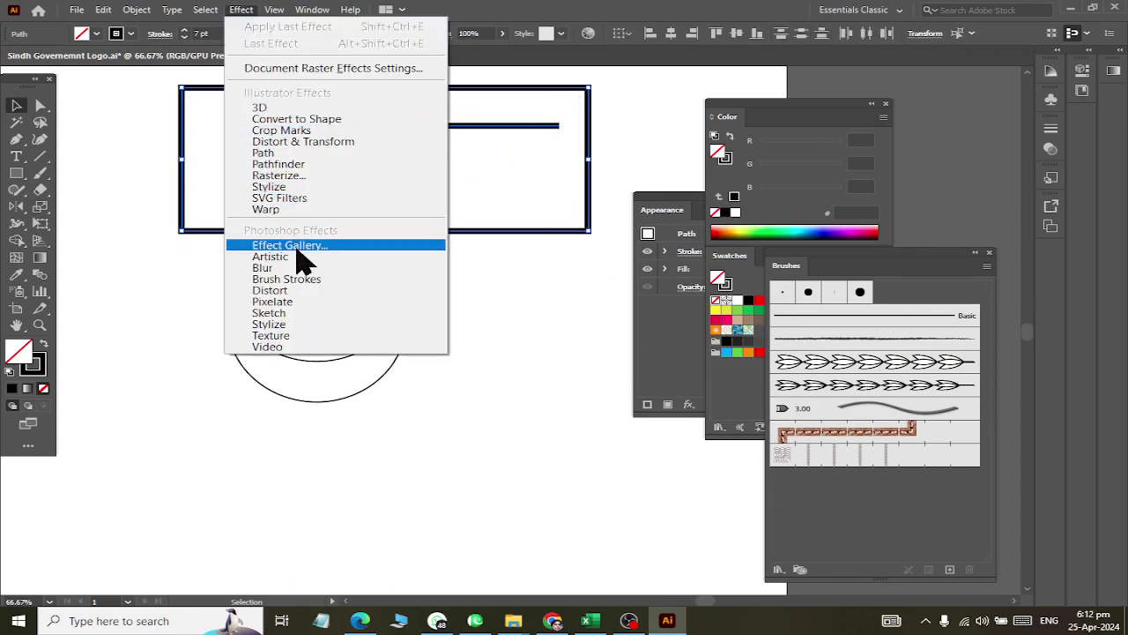
{"action": "mouse_move", "coordinate": [266, 209]}
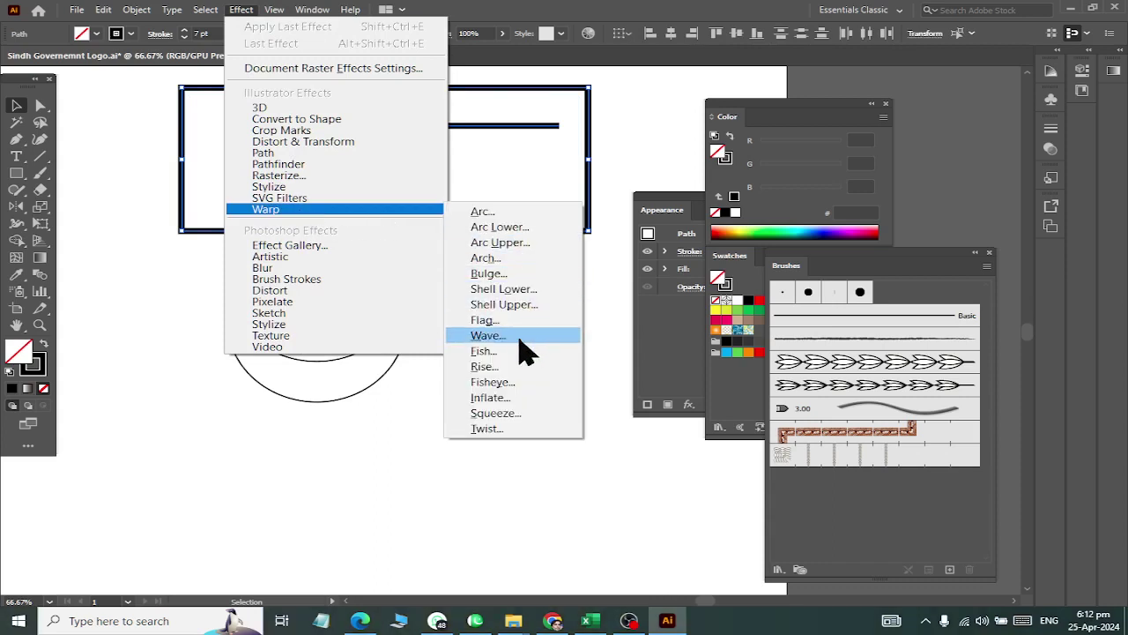
{"action": "left_click", "coordinate": [487, 336]}
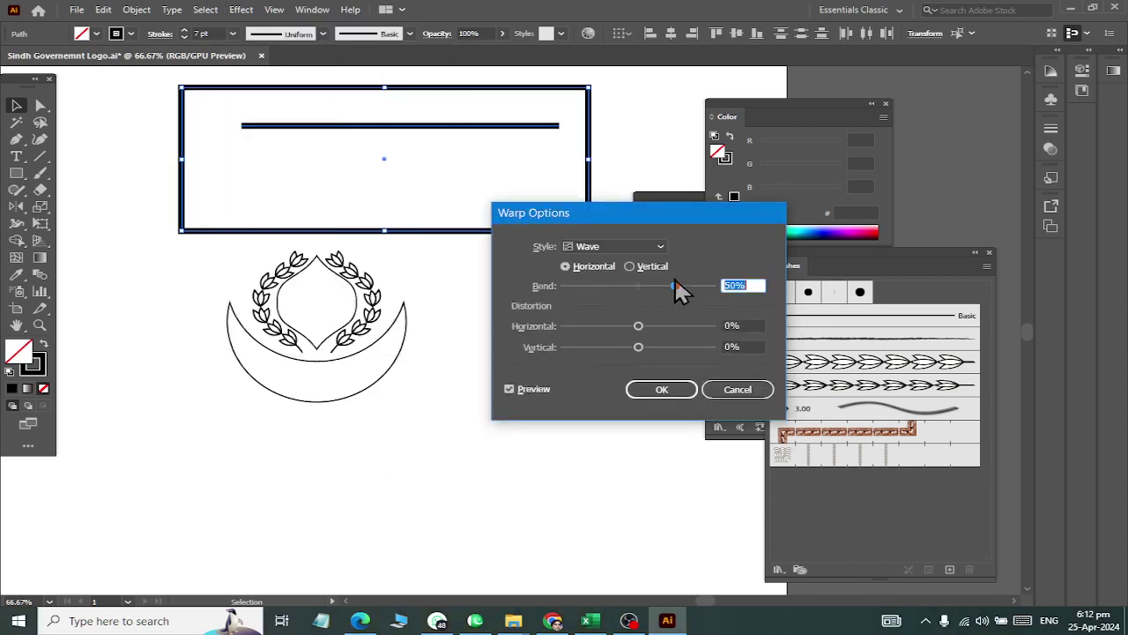
{"action": "mouse_move", "coordinate": [675, 286]}
{"action": "left_mouse_down"}
{"action": "mouse_move", "coordinate": [562, 286]}
{"action": "mouse_move", "coordinate": [665, 286]}
{"action": "left_mouse_up"}
{"action": "left_click", "coordinate": [641, 267]}
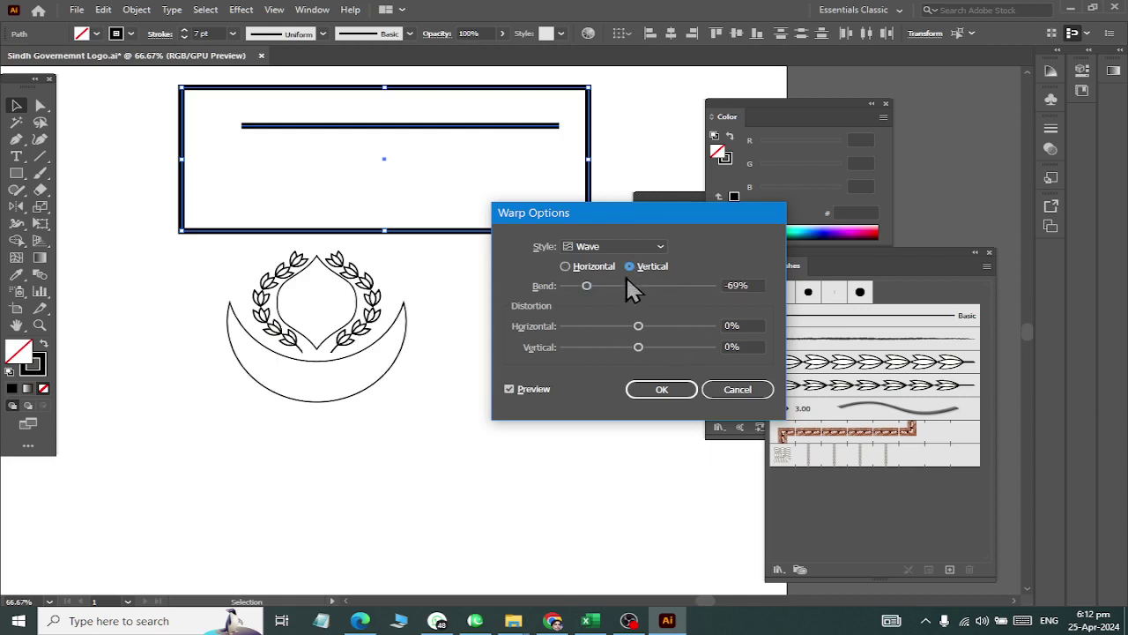
{"action": "left_click_drag", "start_coordinate": [586, 286], "coordinate": [577, 285]}
{"action": "left_click", "coordinate": [740, 390]}
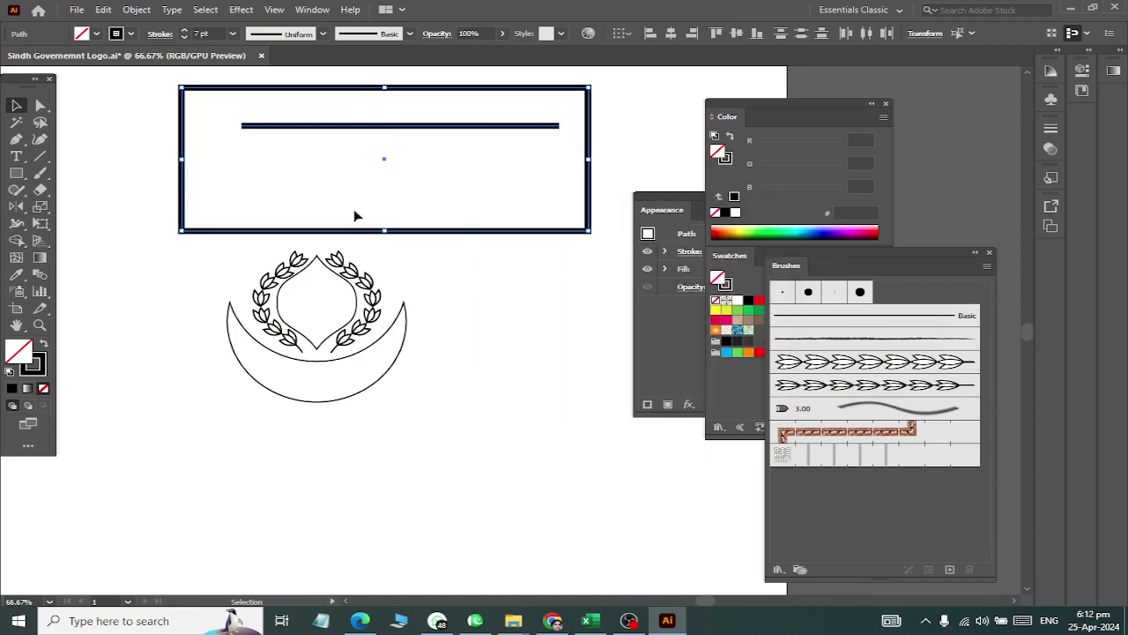
{"action": "scroll", "coordinate": [219, 166], "scroll_direction": "up", "scroll_amount": 1}
{"action": "mouse_move", "coordinate": [135, 101]}
{"action": "left_mouse_down"}
{"action": "mouse_move", "coordinate": [606, 294]}
{"action": "mouse_move", "coordinate": [617, 284]}
{"action": "left_mouse_up"}
Step: Delete the rectangle and line, then browse the toolbar for a grid tool
{"action": "key", "text": "Delete"}
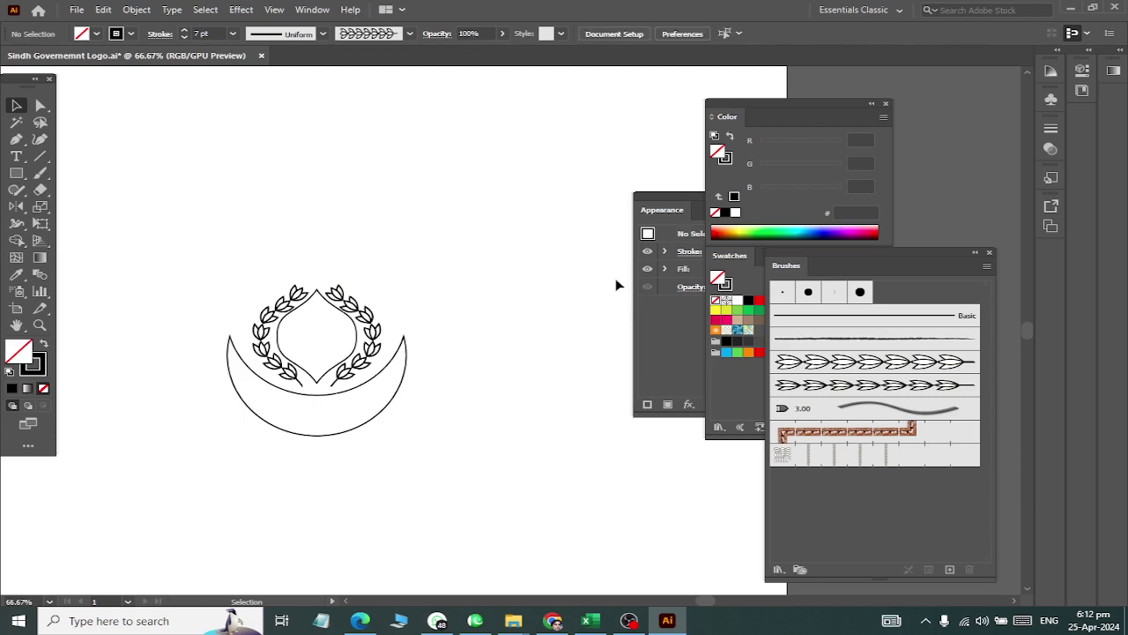
{"action": "left_click", "coordinate": [40, 208]}
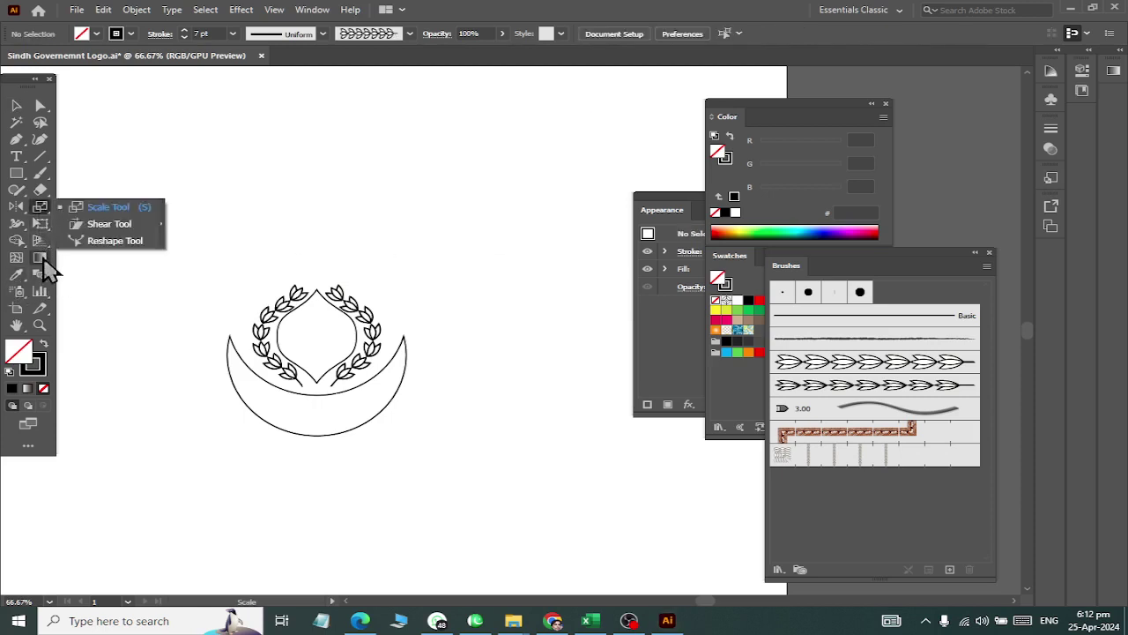
{"action": "left_click", "coordinate": [42, 294]}
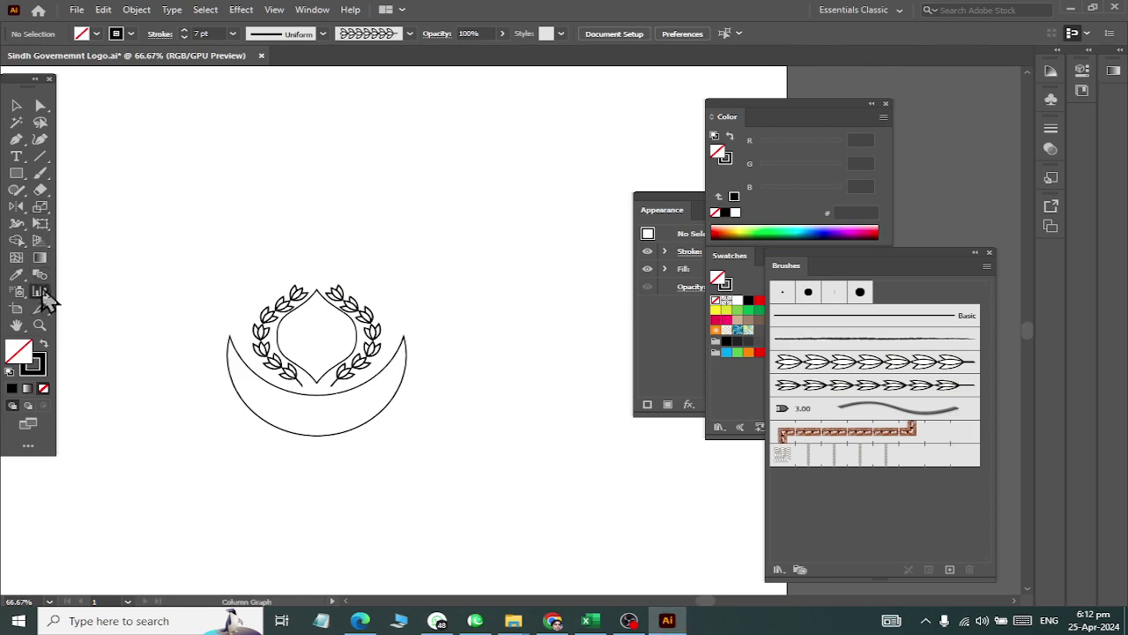
{"action": "left_click", "coordinate": [16, 257]}
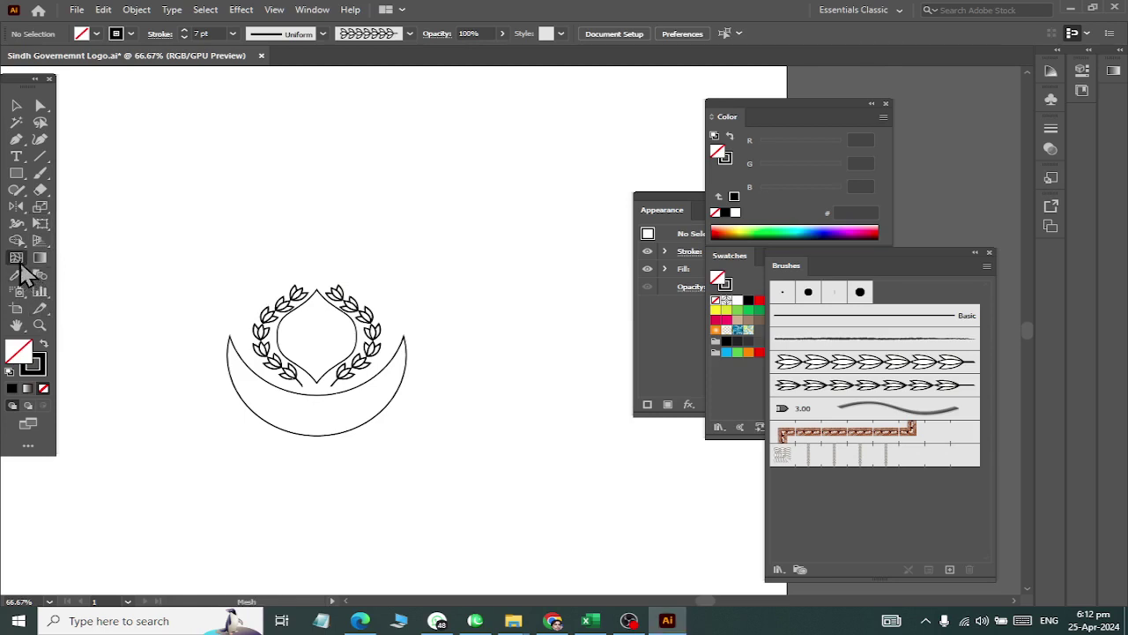
{"action": "left_click", "coordinate": [16, 241]}
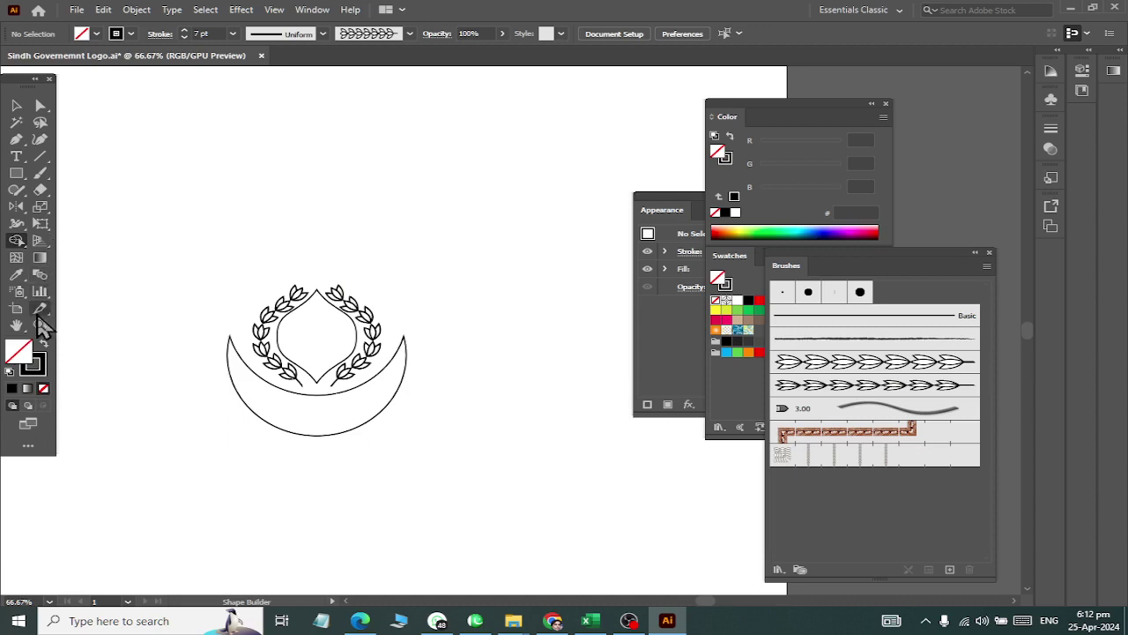
Step: Browse the All Tools drawer, then pick Rectangular Grid Tool from the Line Segment flyout
{"action": "left_click", "coordinate": [28, 446]}
{"action": "scroll", "coordinate": [129, 221], "scroll_direction": "down", "scroll_amount": 3}
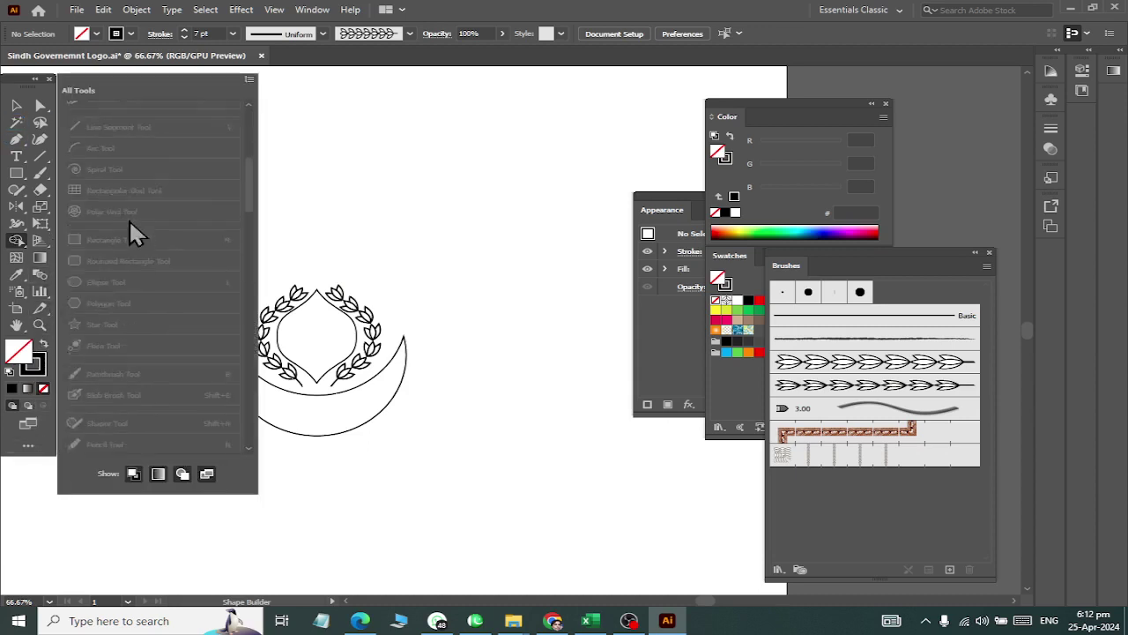
{"action": "scroll", "coordinate": [139, 276], "scroll_direction": "down", "scroll_amount": 3}
{"action": "scroll", "coordinate": [139, 282], "scroll_direction": "down", "scroll_amount": 3}
{"action": "scroll", "coordinate": [134, 300], "scroll_direction": "up", "scroll_amount": 6}
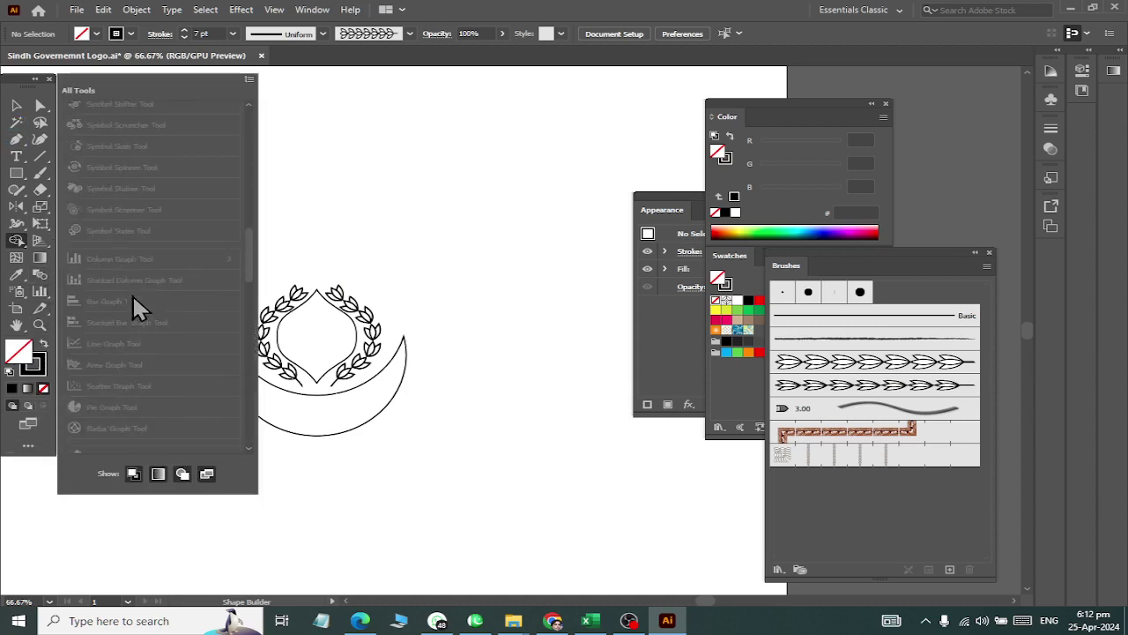
{"action": "scroll", "coordinate": [123, 274], "scroll_direction": "up", "scroll_amount": 3}
{"action": "left_click", "coordinate": [20, 110]}
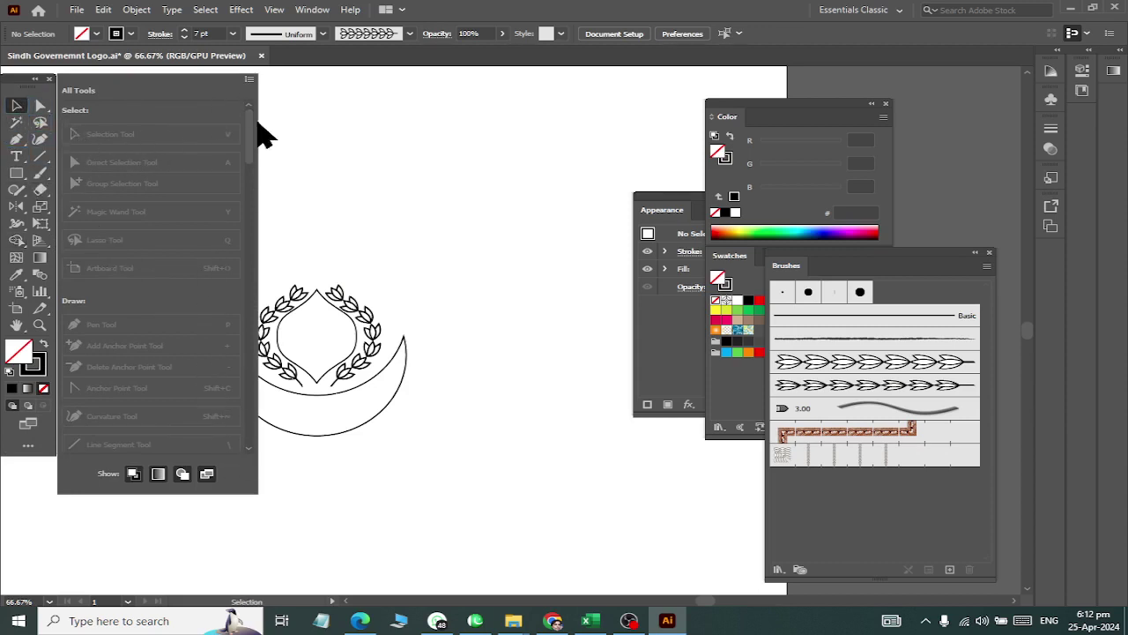
{"action": "left_click", "coordinate": [260, 131]}
{"action": "left_click", "coordinate": [41, 161]}
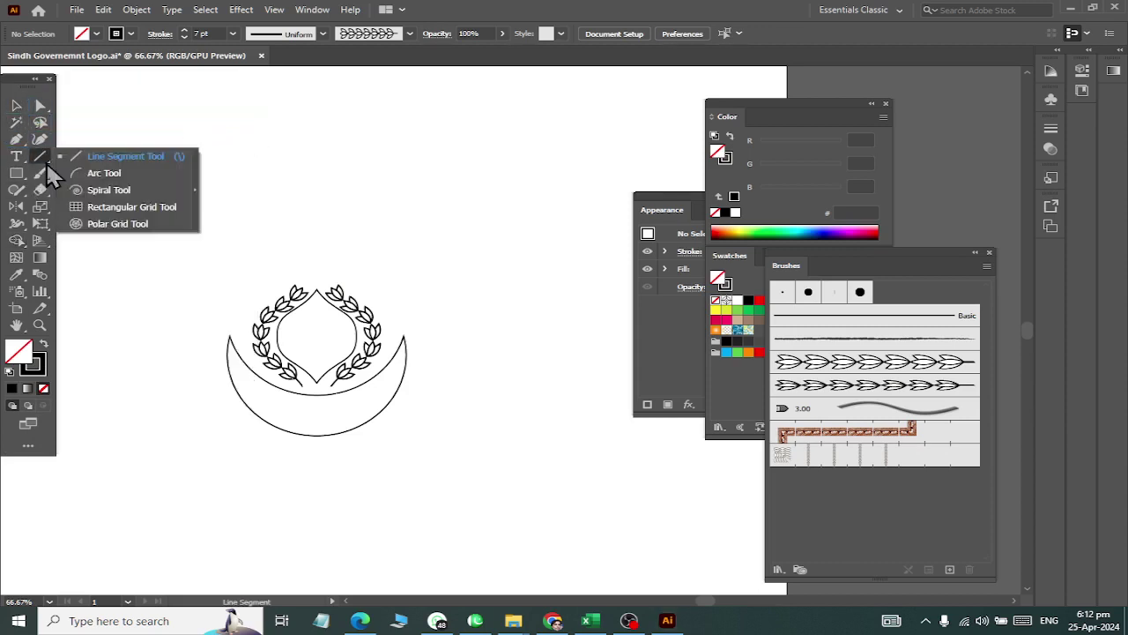
{"action": "left_click", "coordinate": [132, 206]}
Step: Drag a six-by-six grid above the logo, preview and cancel a Wave warp, then check the reference
{"action": "left_click_drag", "start_coordinate": [292, 101], "coordinate": [516, 256]}
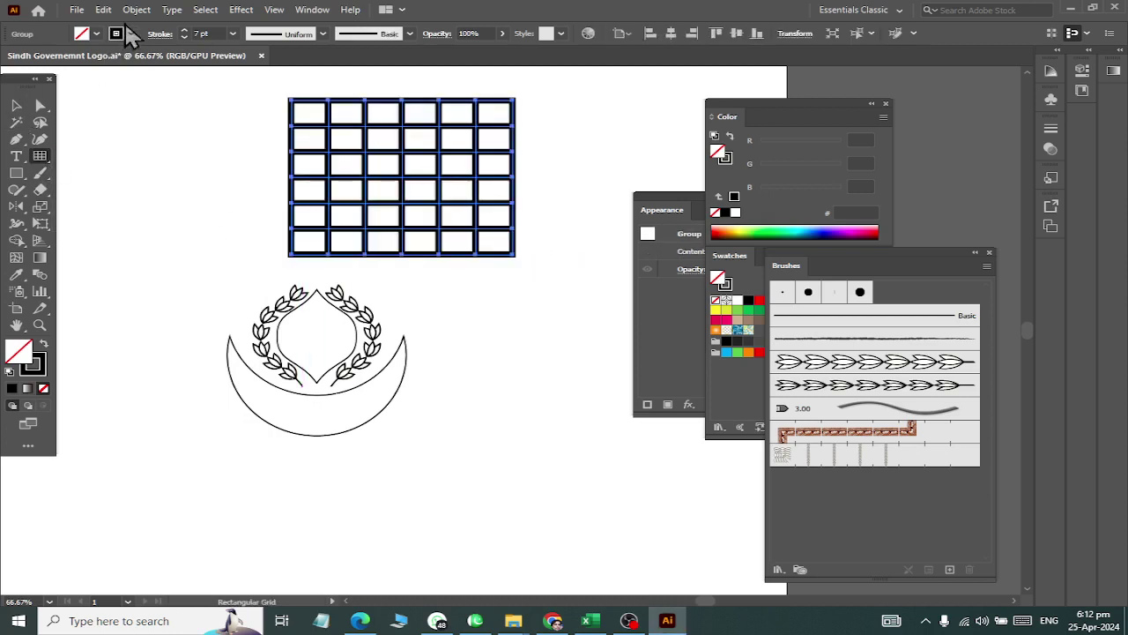
{"action": "left_click", "coordinate": [241, 10]}
{"action": "mouse_move", "coordinate": [265, 209]}
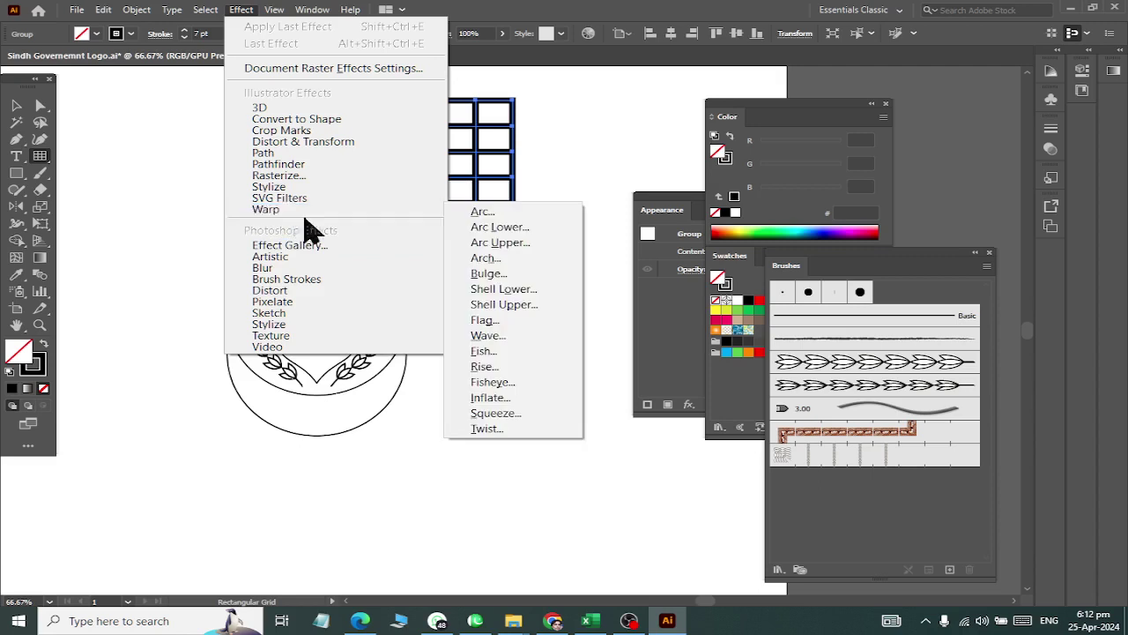
{"action": "left_click", "coordinate": [516, 336]}
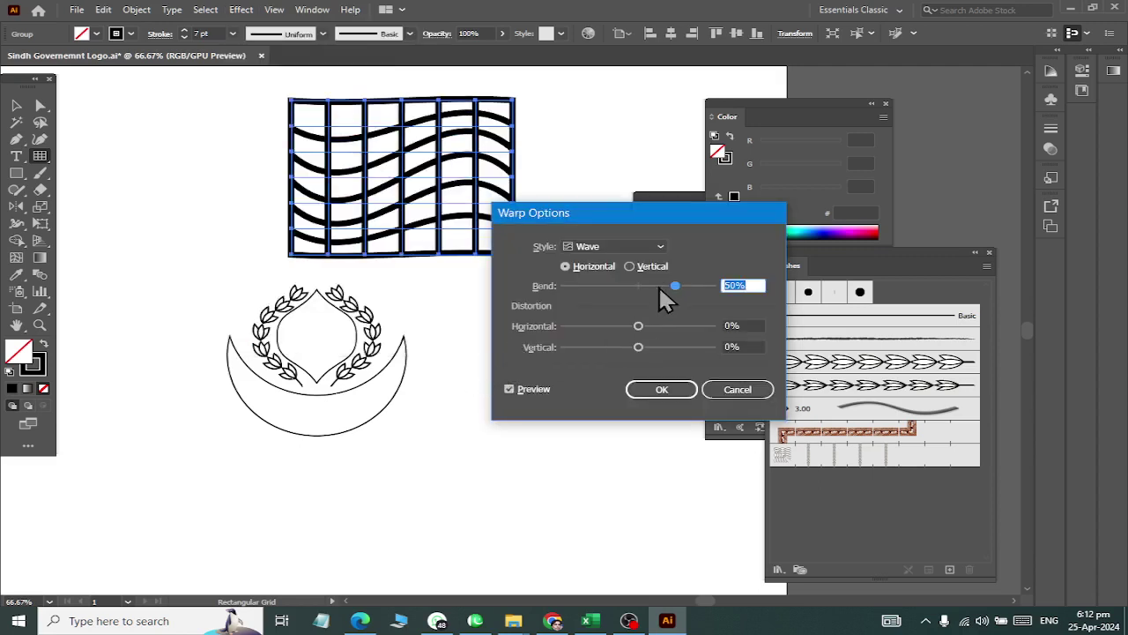
{"action": "mouse_move", "coordinate": [683, 284]}
{"action": "left_mouse_down"}
{"action": "mouse_move", "coordinate": [604, 340]}
{"action": "mouse_move", "coordinate": [688, 348]}
{"action": "mouse_move", "coordinate": [624, 348]}
{"action": "left_mouse_up"}
{"action": "left_click", "coordinate": [644, 325]}
{"action": "mouse_move", "coordinate": [665, 291]}
{"action": "left_mouse_down"}
{"action": "mouse_move", "coordinate": [596, 289]}
{"action": "mouse_move", "coordinate": [701, 295]}
{"action": "left_mouse_up"}
{"action": "left_click", "coordinate": [739, 389]}
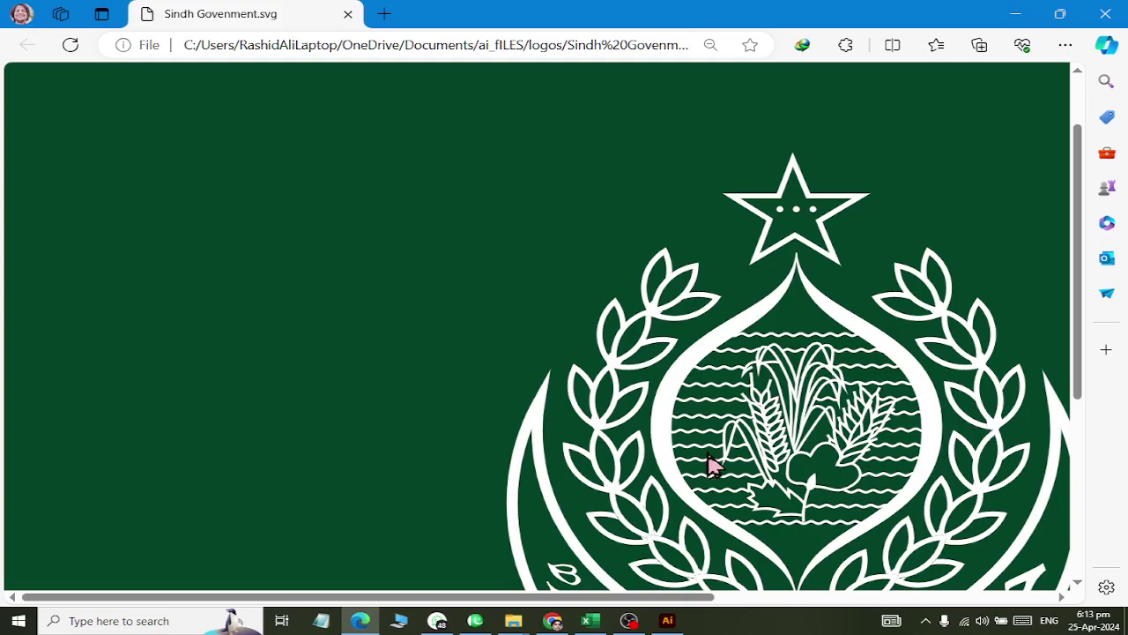
{"action": "key", "text": "alt+Tab"}
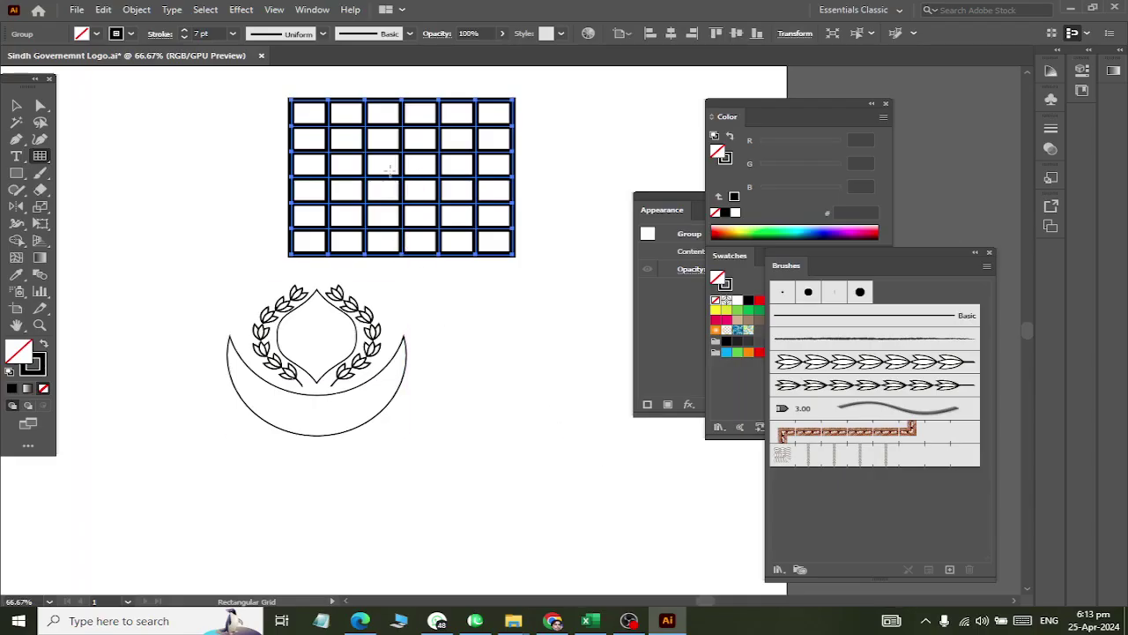
{"action": "left_click", "coordinate": [16, 173]}
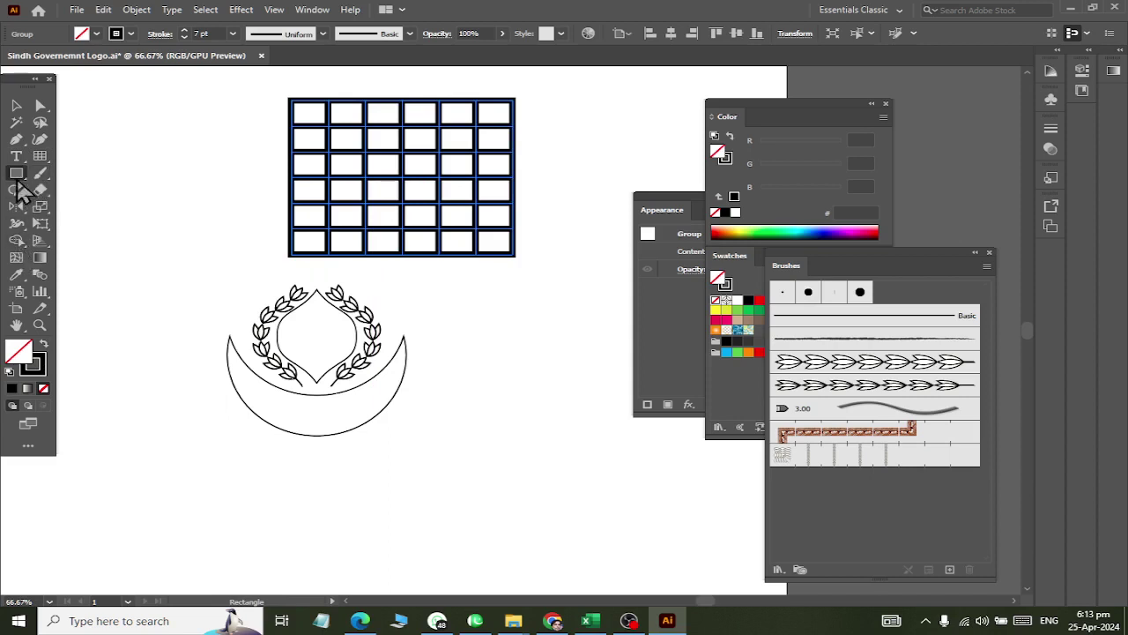
{"action": "left_click", "coordinate": [16, 174]}
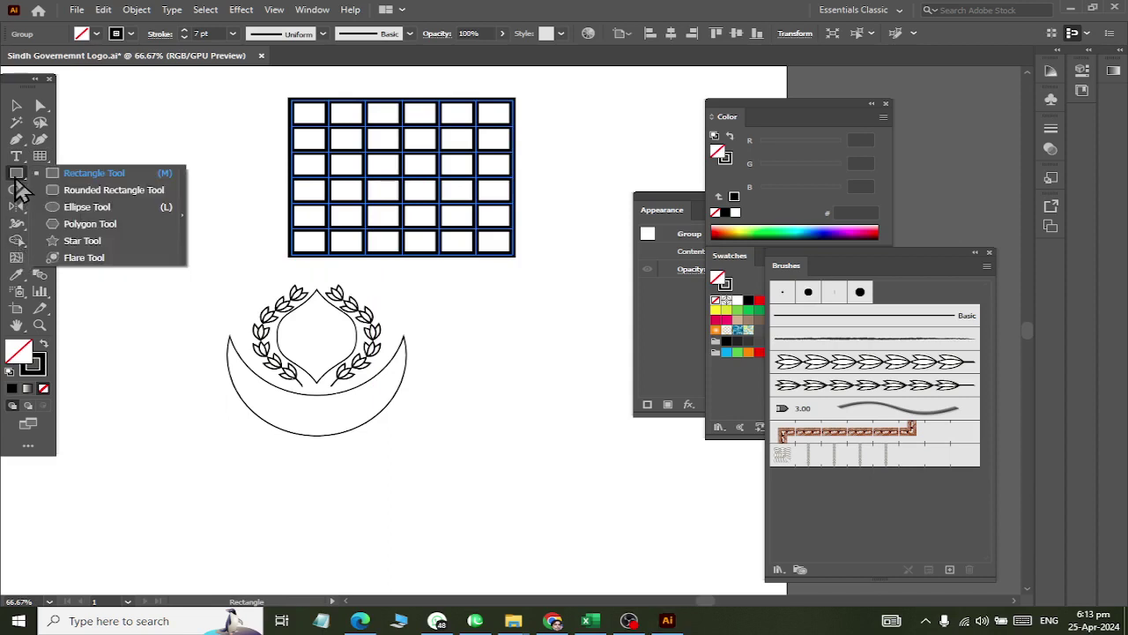
{"action": "left_click", "coordinate": [80, 173]}
{"action": "left_click_drag", "start_coordinate": [159, 451], "coordinate": [424, 472]}
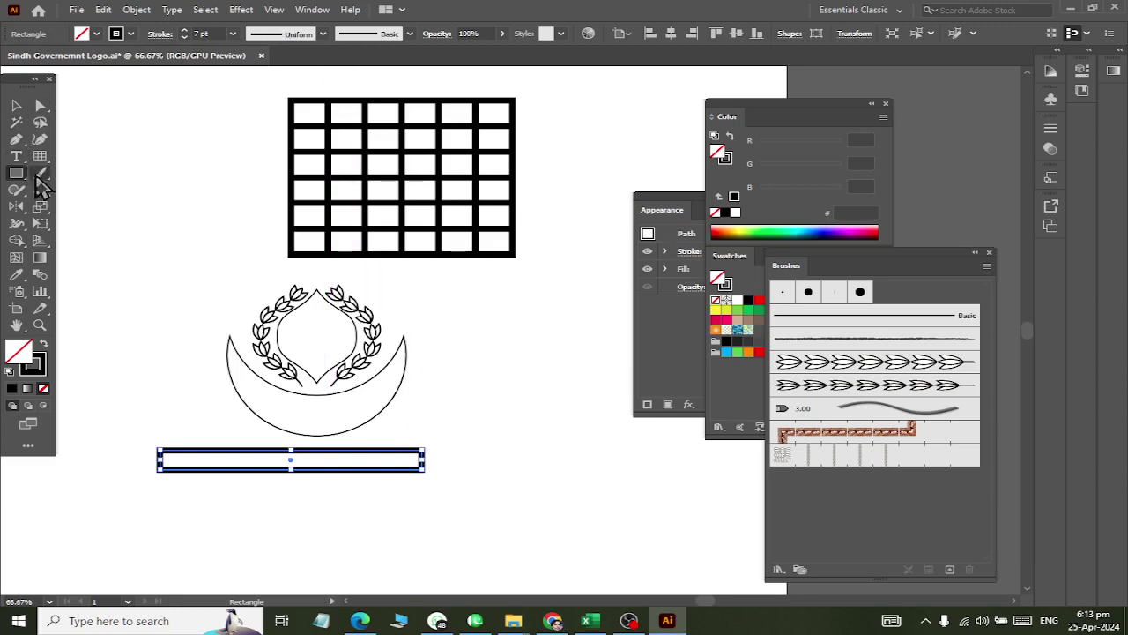
{"action": "left_click", "coordinate": [240, 10]}
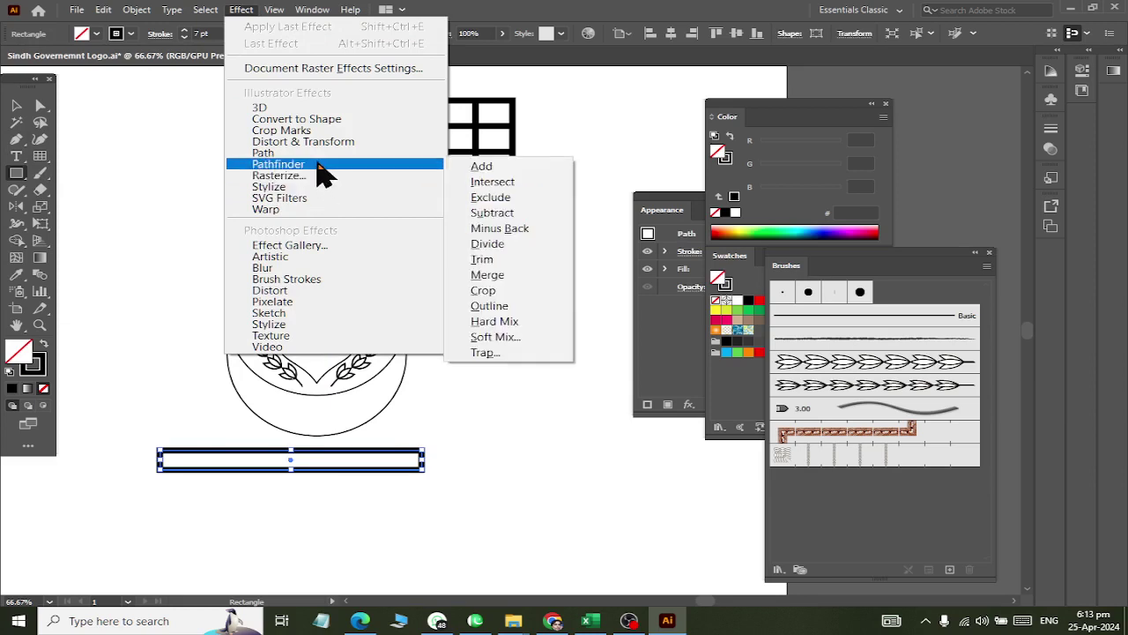
{"action": "mouse_move", "coordinate": [303, 141]}
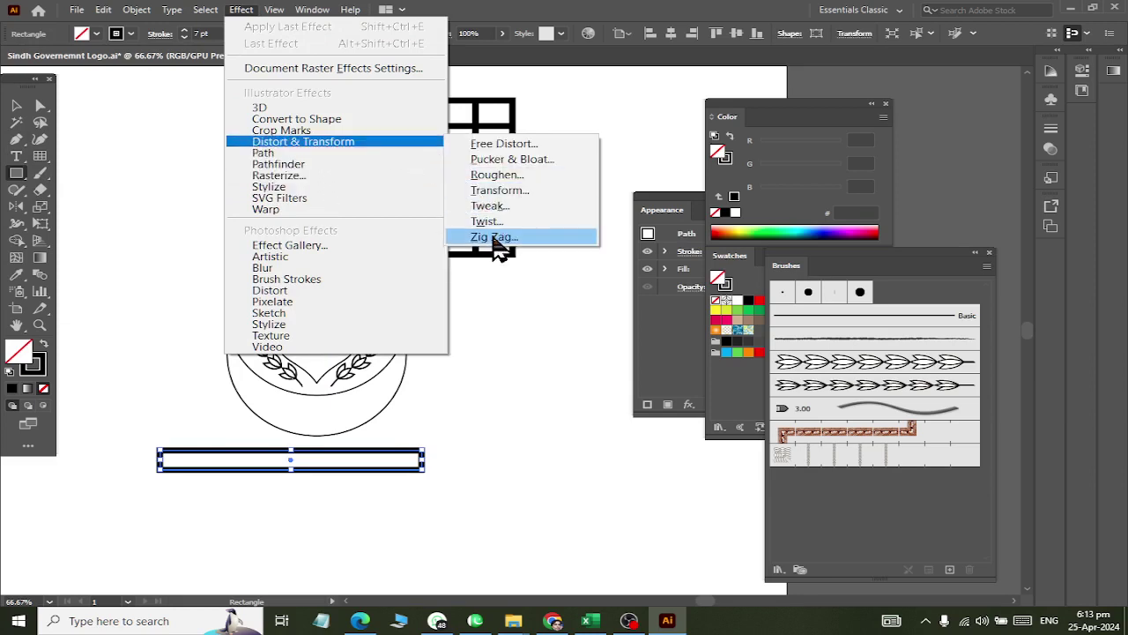
{"action": "left_click", "coordinate": [494, 237]}
{"action": "left_click_drag", "start_coordinate": [360, 333], "coordinate": [533, 147]}
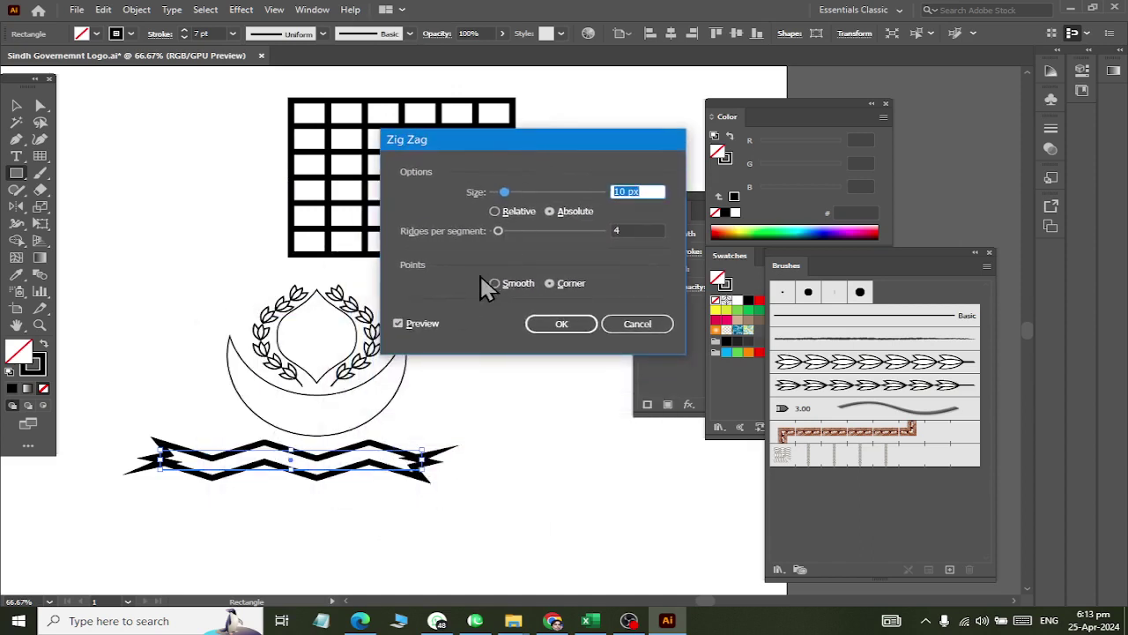
{"action": "left_click", "coordinate": [636, 324]}
Step: Delete the rectangle's bottom anchor points, leaving a single line
{"action": "left_click", "coordinate": [39, 105]}
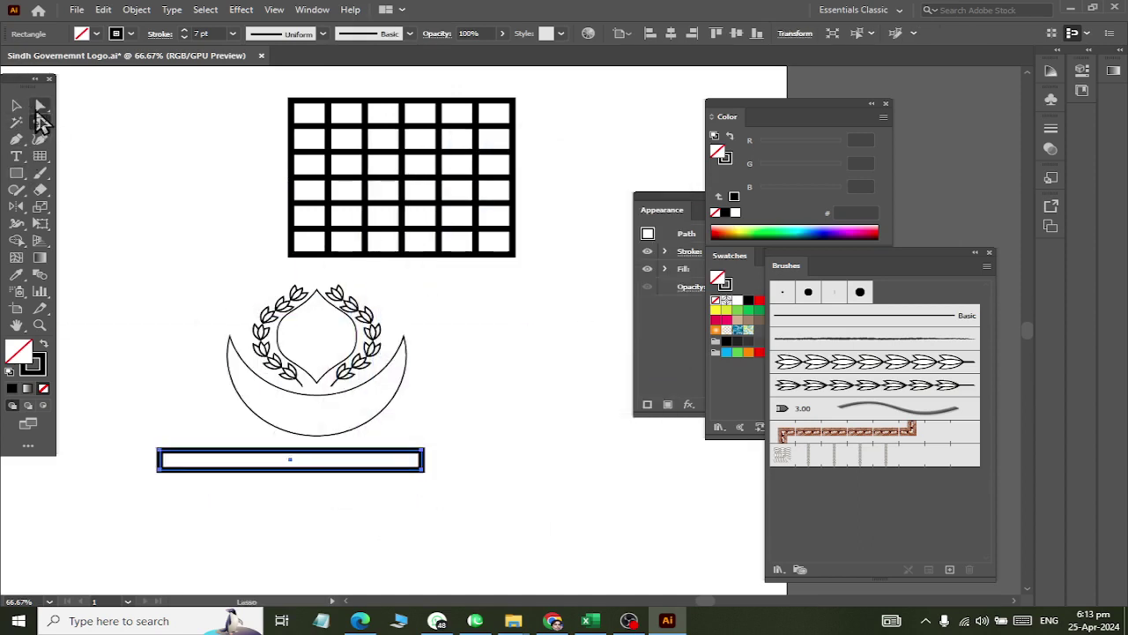
{"action": "scroll", "coordinate": [208, 362], "scroll_direction": "up", "scroll_amount": 2, "text": "alt"}
{"action": "scroll", "coordinate": [154, 541], "scroll_direction": "down", "scroll_amount": 4}
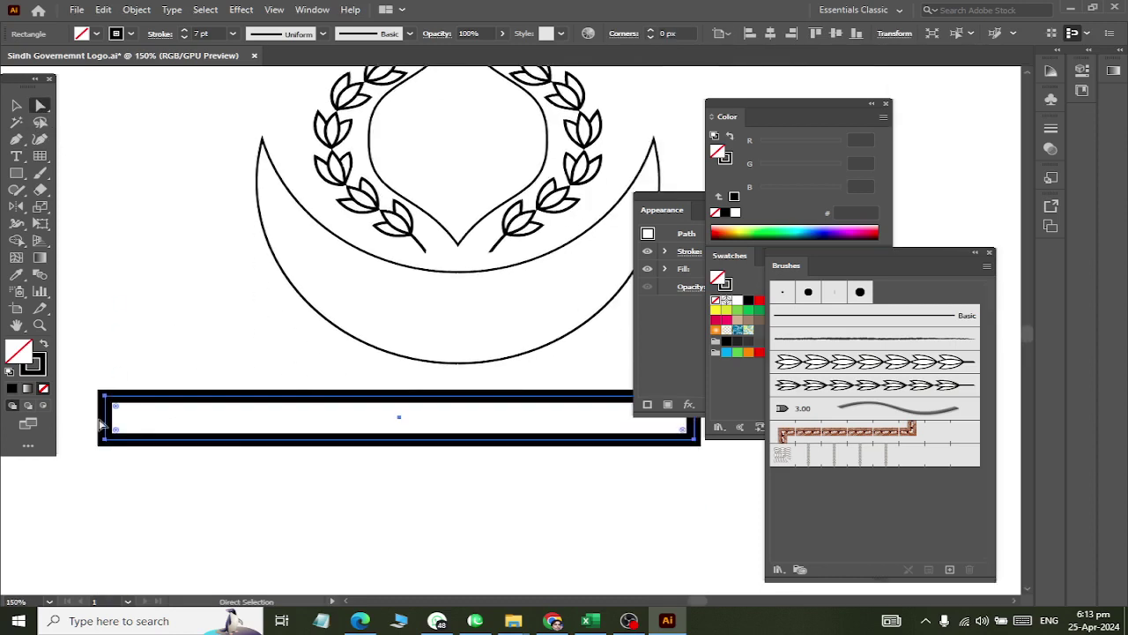
{"action": "left_click_drag", "start_coordinate": [234, 438], "coordinate": [714, 462]}
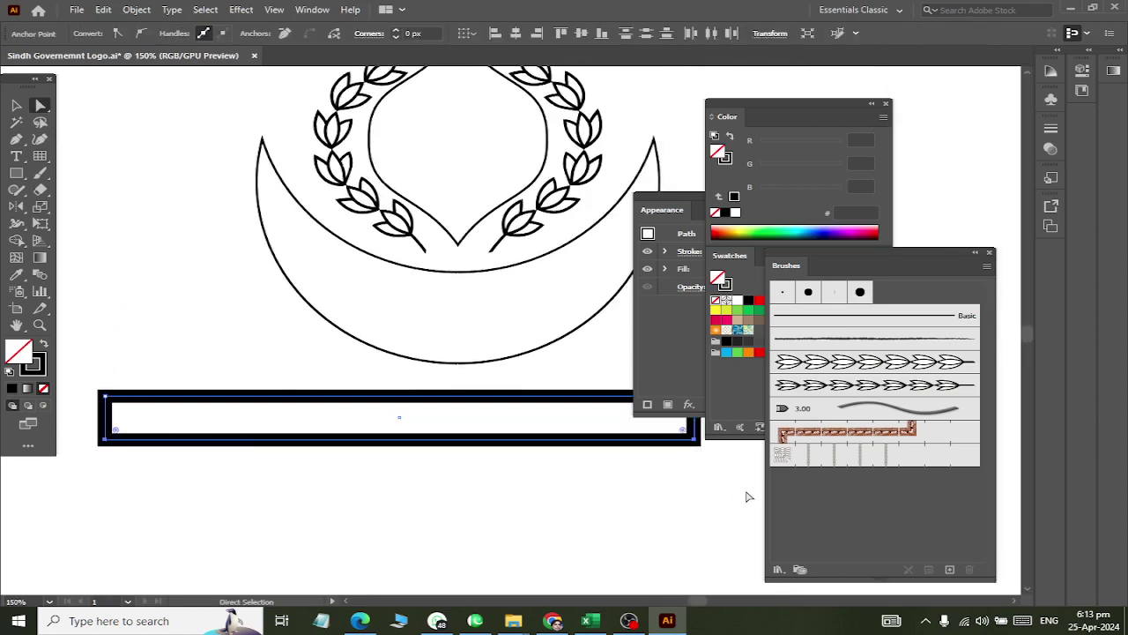
{"action": "key", "text": "Delete"}
Step: Apply a smooth Zig Zag effect with 17 ridges and 3 px size to the line
{"action": "left_click", "coordinate": [238, 11]}
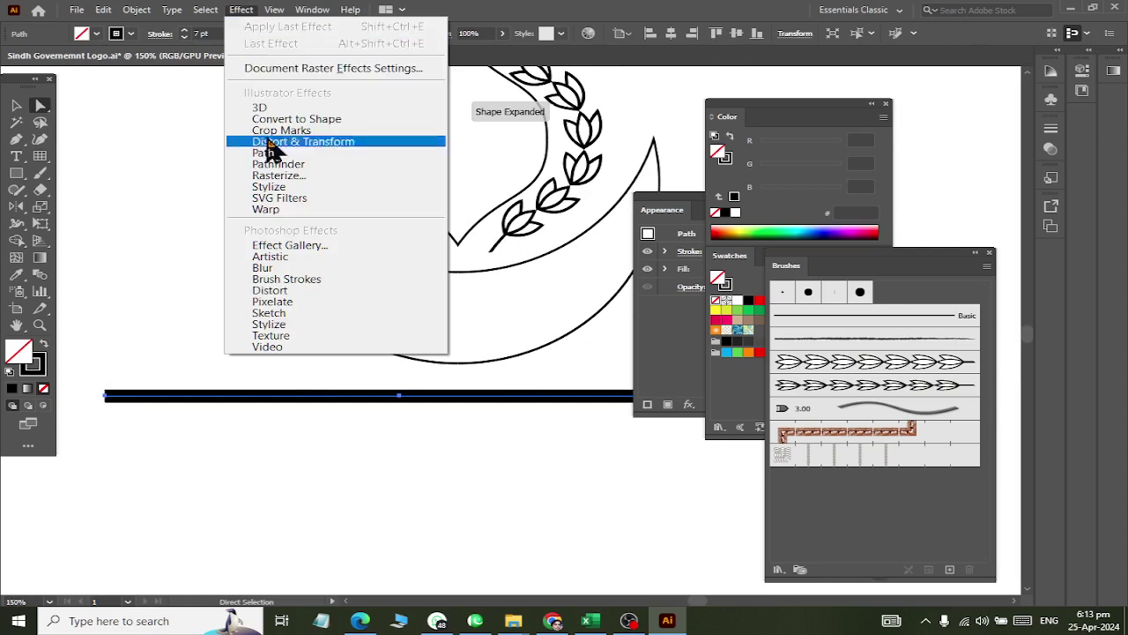
{"action": "mouse_move", "coordinate": [303, 141]}
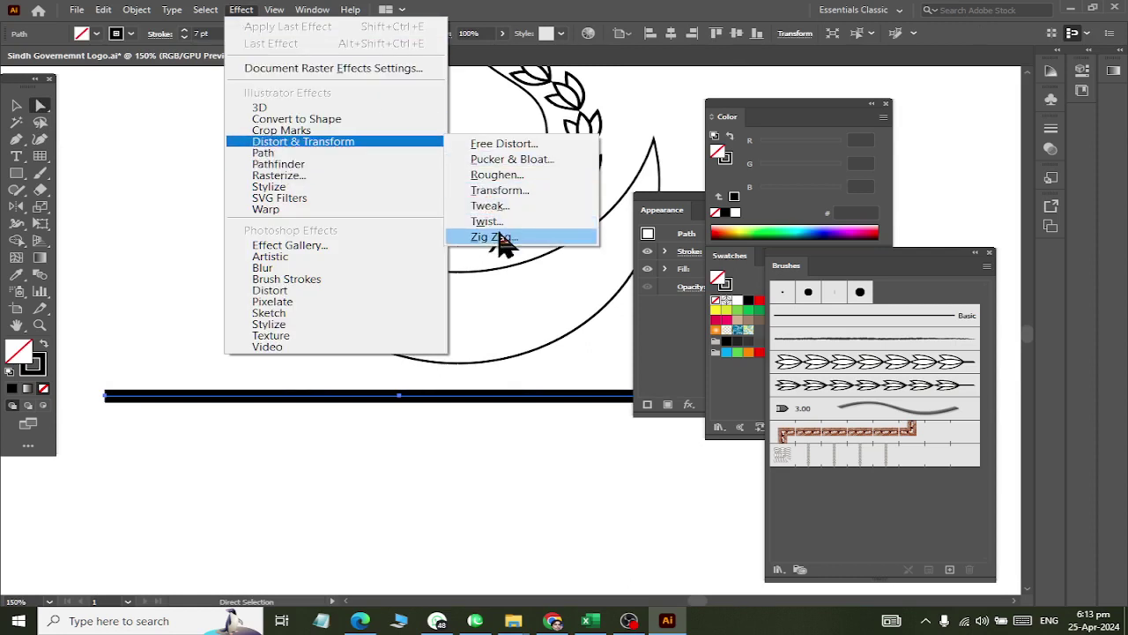
{"action": "left_click", "coordinate": [503, 243]}
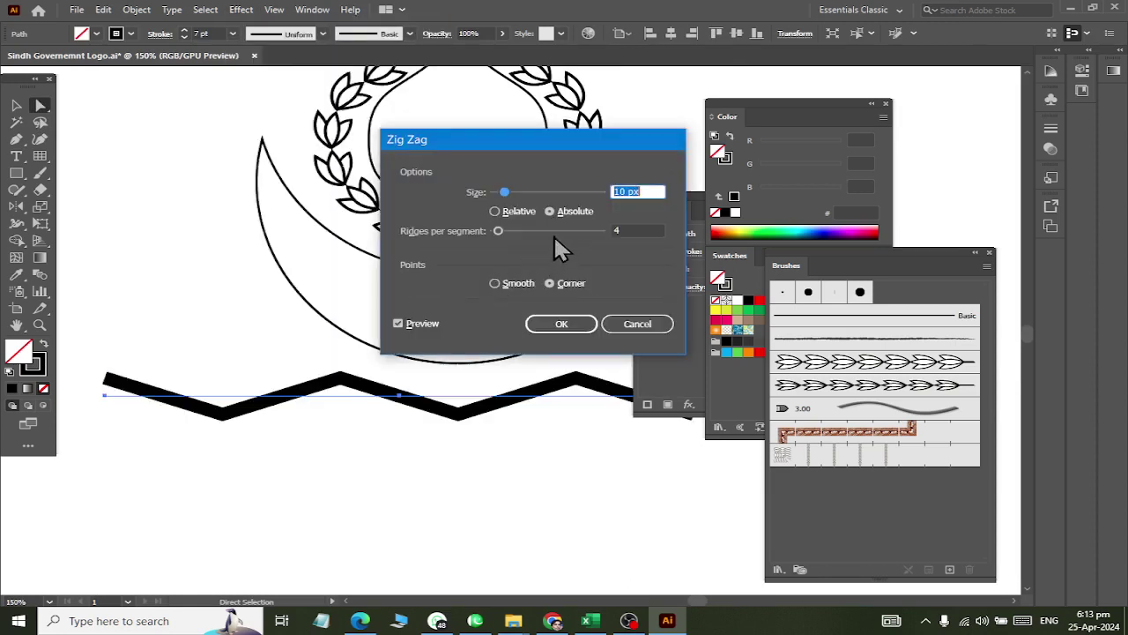
{"action": "left_click", "coordinate": [510, 284]}
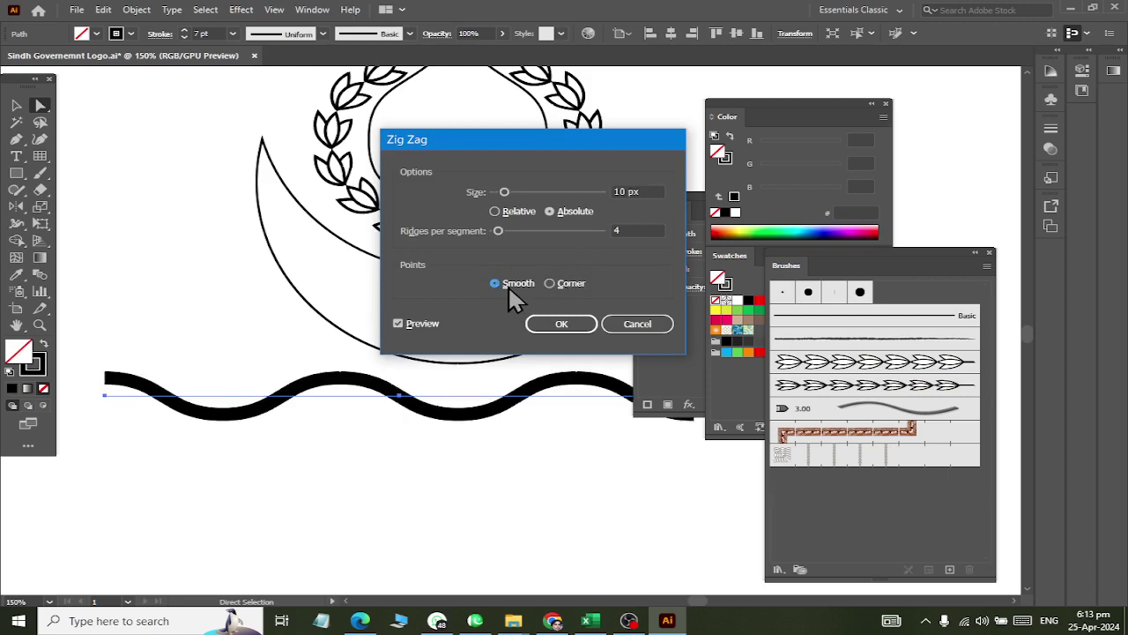
{"action": "left_click_drag", "start_coordinate": [496, 230], "coordinate": [511, 231]}
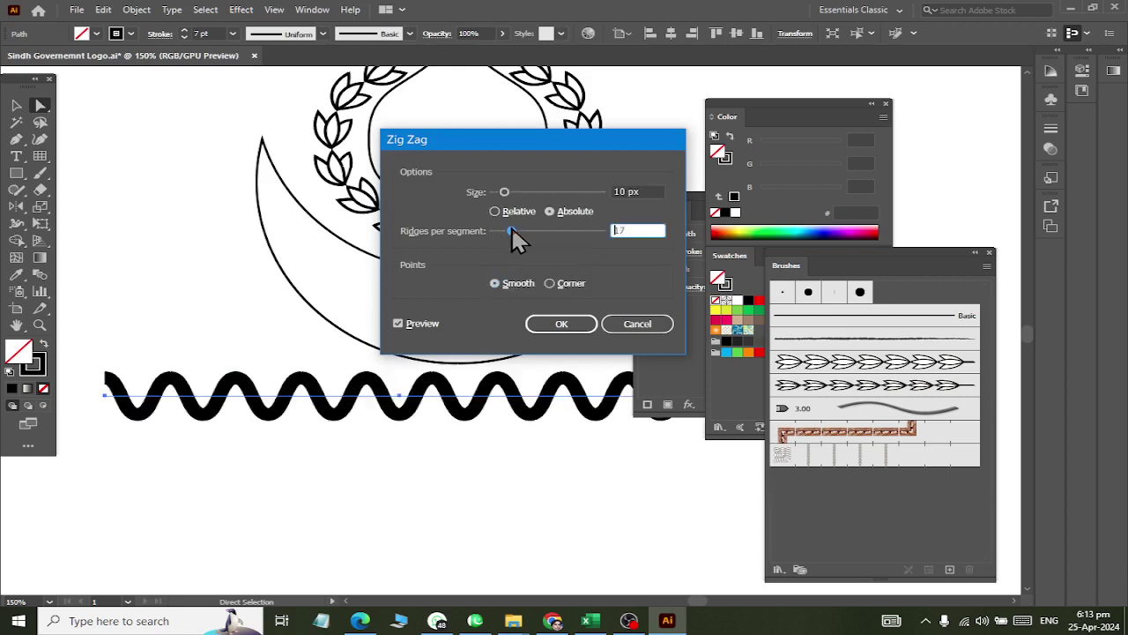
{"action": "left_click", "coordinate": [633, 190]}
{"action": "key", "text": "Down"}
{"action": "key", "text": "Down"}
{"action": "key", "text": "Down"}
{"action": "key", "text": "Down"}
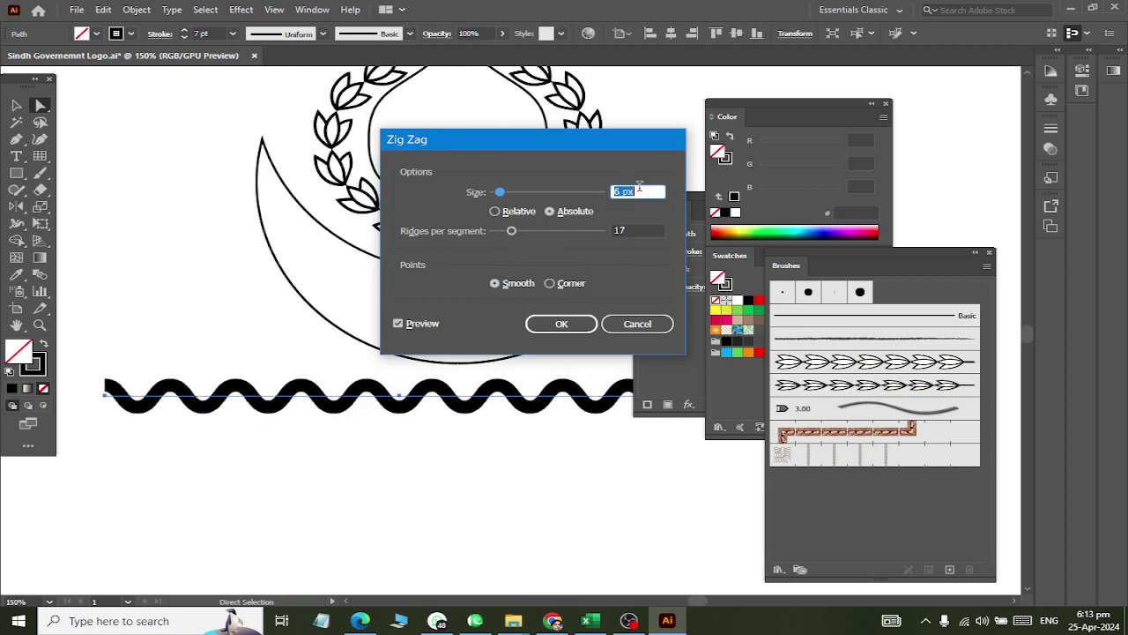
{"action": "key", "text": "Down"}
{"action": "key", "text": "Down"}
{"action": "key", "text": "Down"}
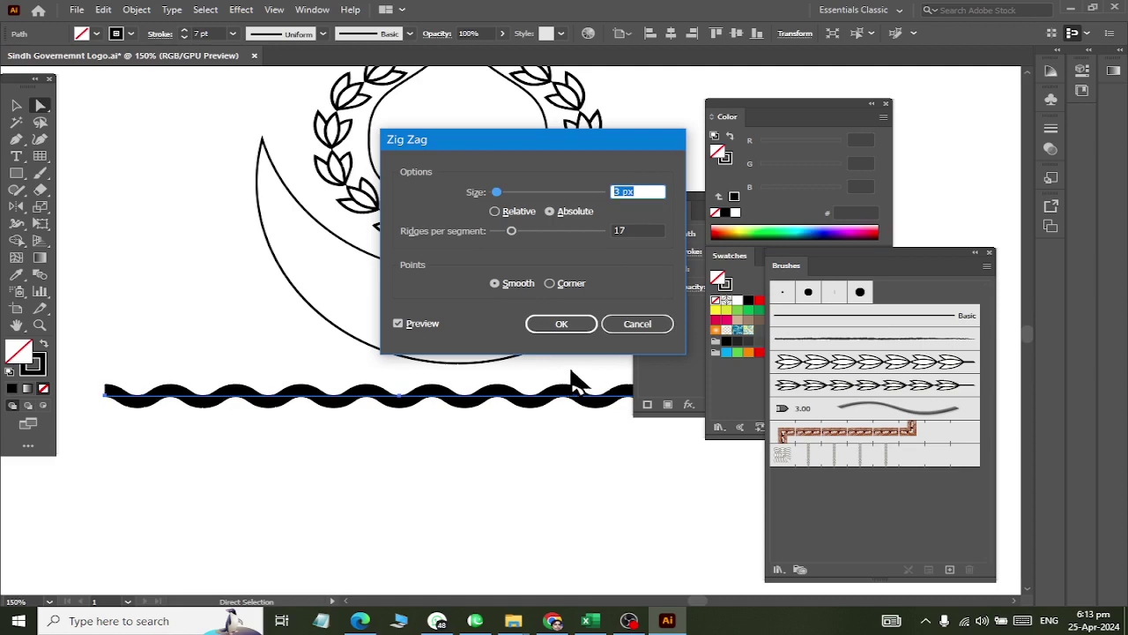
{"action": "left_click", "coordinate": [574, 325]}
Step: Set the wavy line's stroke weight to 3 pt
{"action": "scroll", "coordinate": [536, 375], "scroll_direction": "down", "scroll_amount": 3}
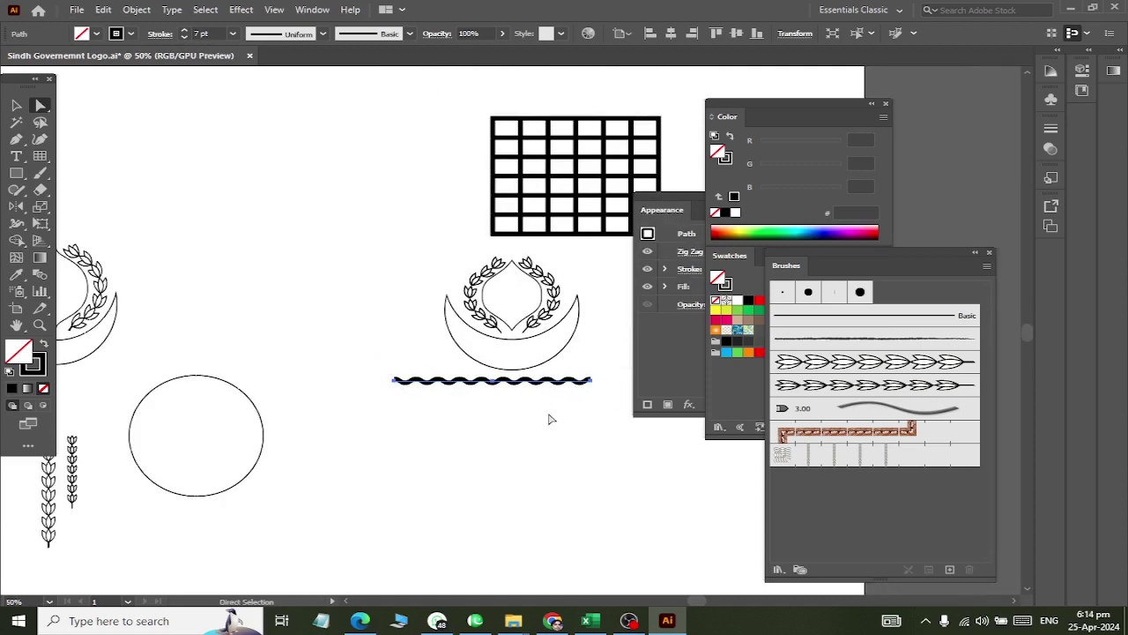
{"action": "scroll", "coordinate": [544, 411], "scroll_direction": "up", "scroll_amount": 2}
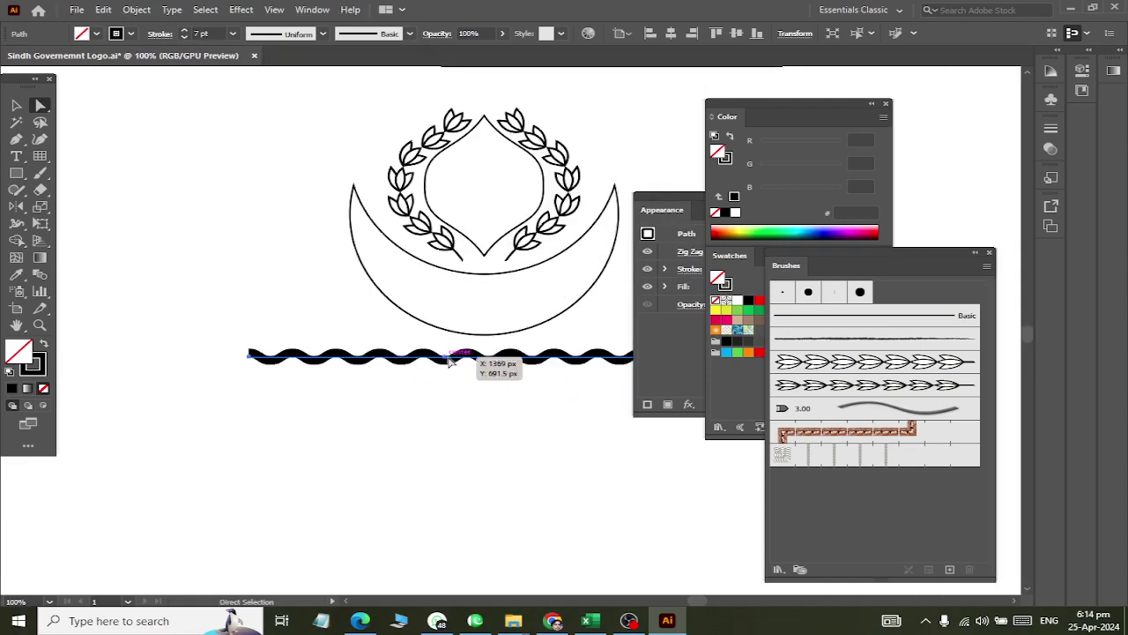
{"action": "left_click", "coordinate": [131, 12]}
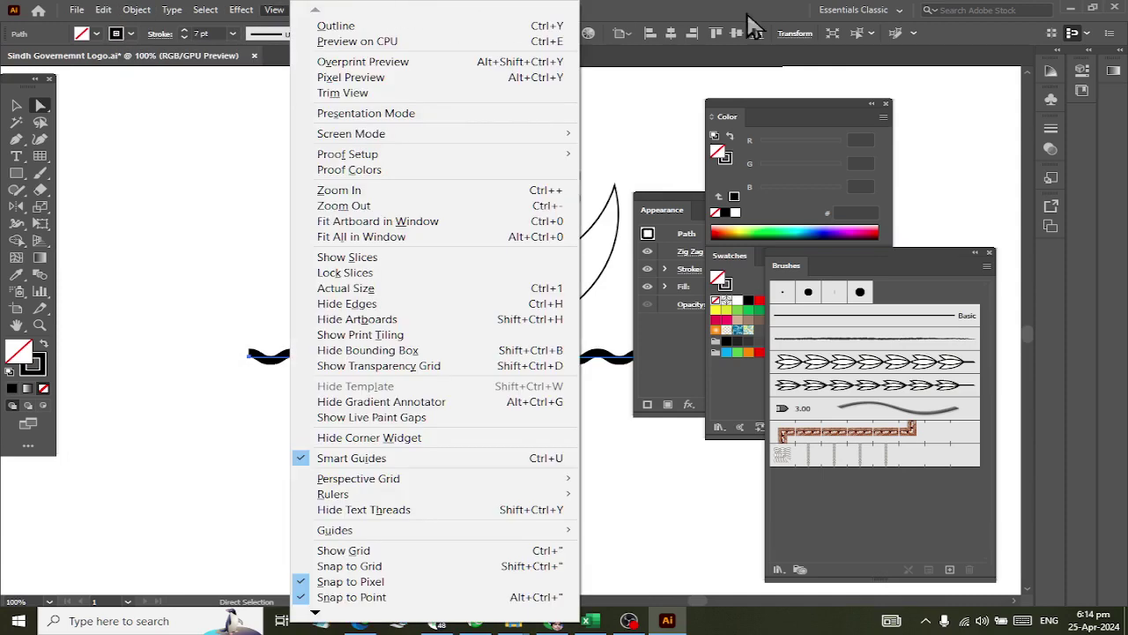
{"action": "left_click", "coordinate": [756, 25]}
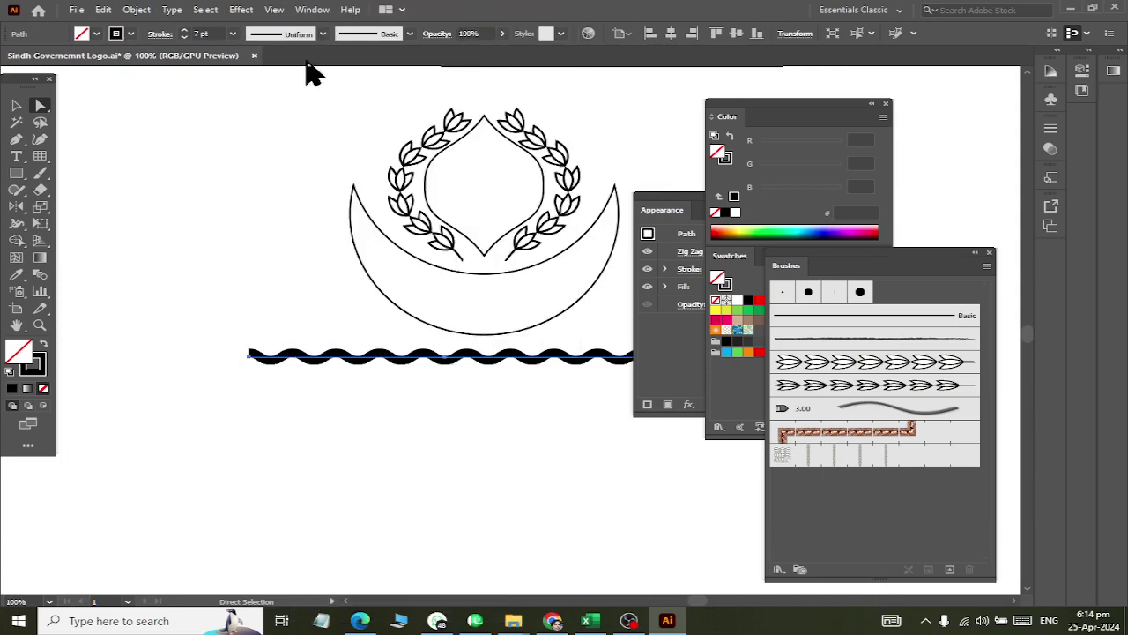
{"action": "left_click", "coordinate": [215, 32]}
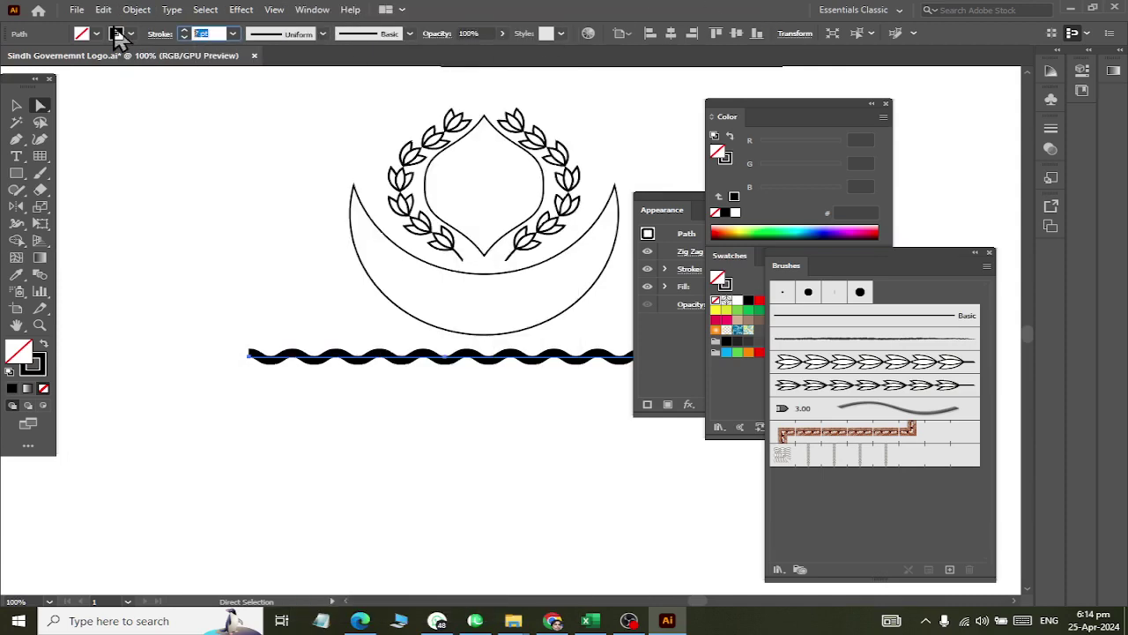
{"action": "type", "text": "3"}
{"action": "key", "text": "Return"}
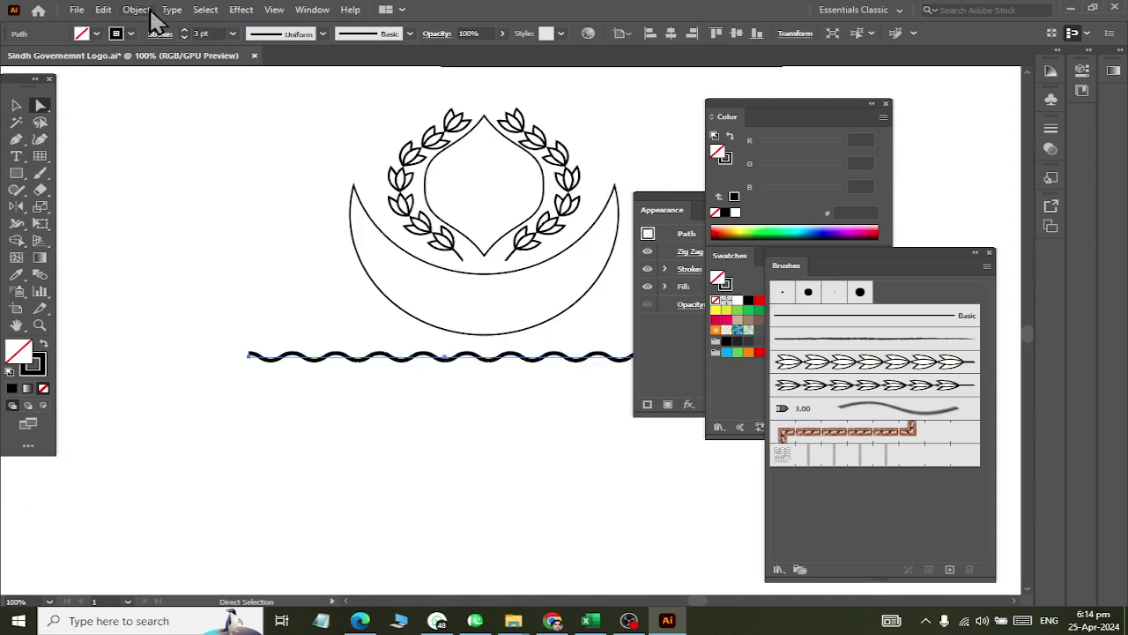
Step: Expand the wave's appearance, then expand fill and stroke into an outlined shape
{"action": "left_click", "coordinate": [137, 10]}
{"action": "left_click", "coordinate": [164, 193]}
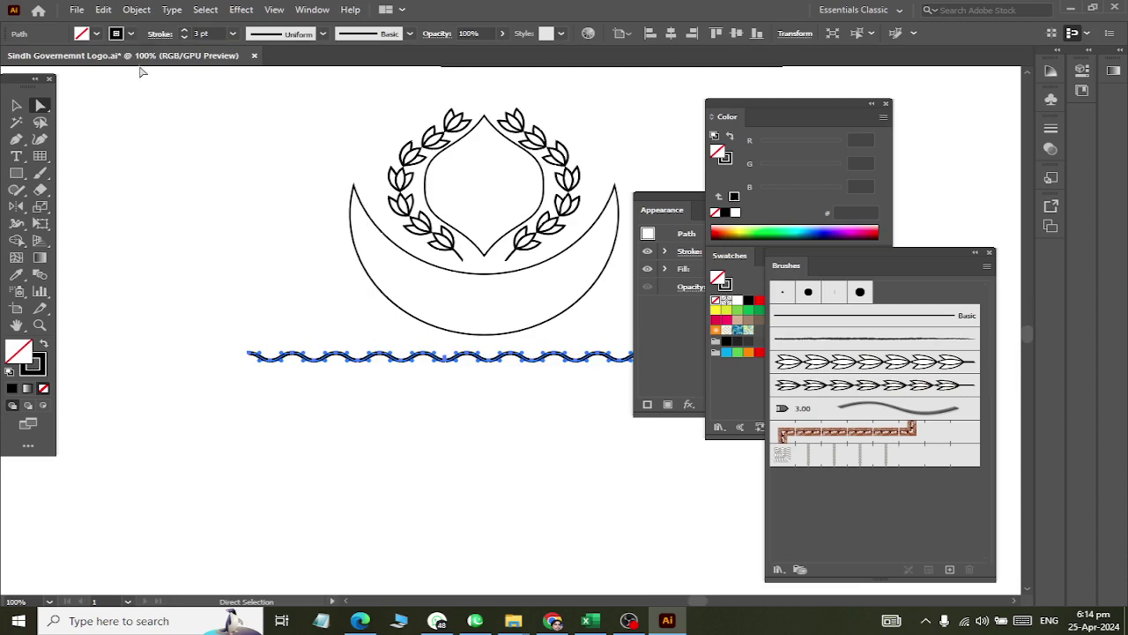
{"action": "left_click", "coordinate": [134, 10]}
{"action": "left_click", "coordinate": [161, 175]}
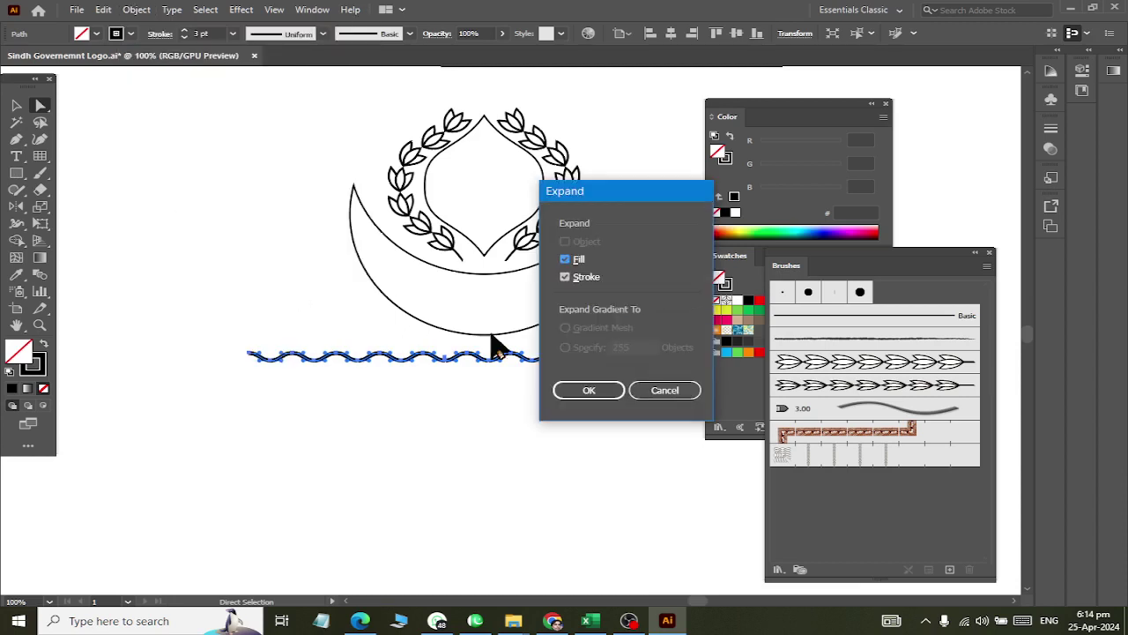
{"action": "left_click", "coordinate": [588, 394]}
{"action": "left_click", "coordinate": [474, 391]}
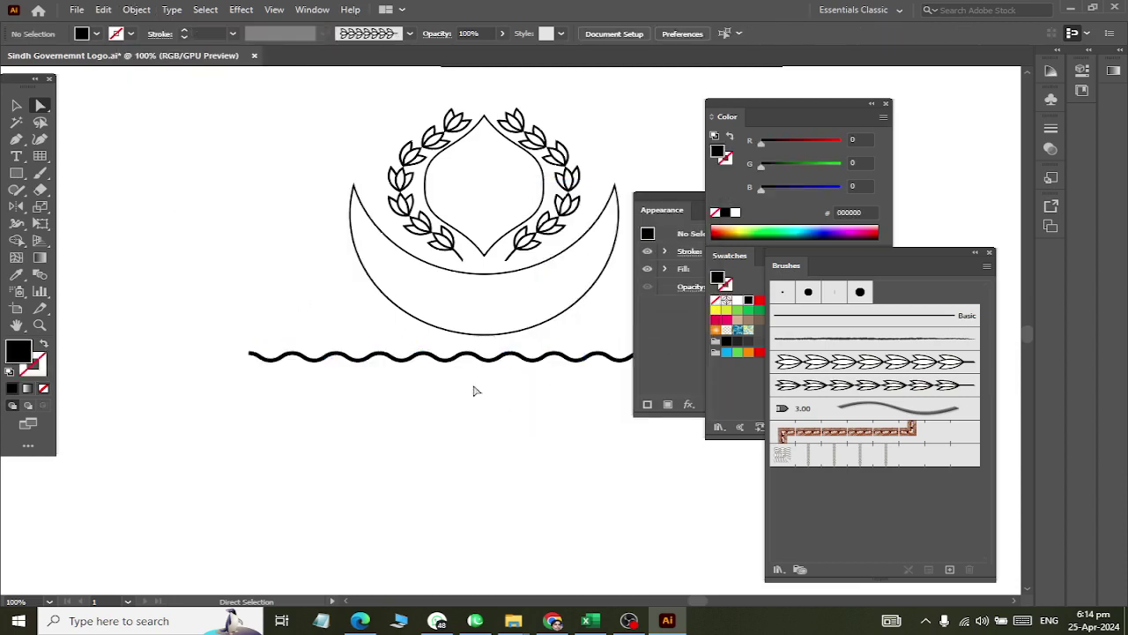
{"action": "left_click", "coordinate": [411, 357]}
Step: Copy the wave just below itself and repeat the copy twice with Ctrl+D
{"action": "left_click_drag", "start_coordinate": [444, 357], "coordinate": [446, 378]}
{"action": "key", "text": "ctrl+d"}
{"action": "key", "text": "ctrl+d"}
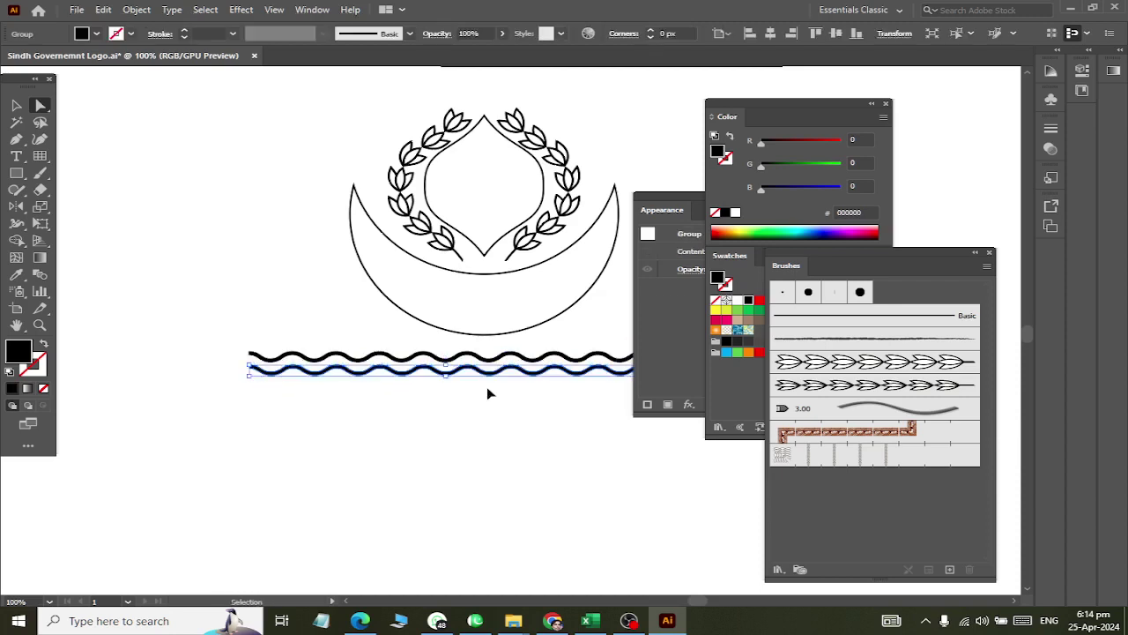
{"action": "key", "text": "ctrl+d"}
{"action": "key", "text": "ctrl+d"}
{"action": "key", "text": "ctrl+d"}
{"action": "key", "text": "ctrl+d"}
{"action": "key", "text": "ctrl+d"}
{"action": "key", "text": "ctrl+d"}
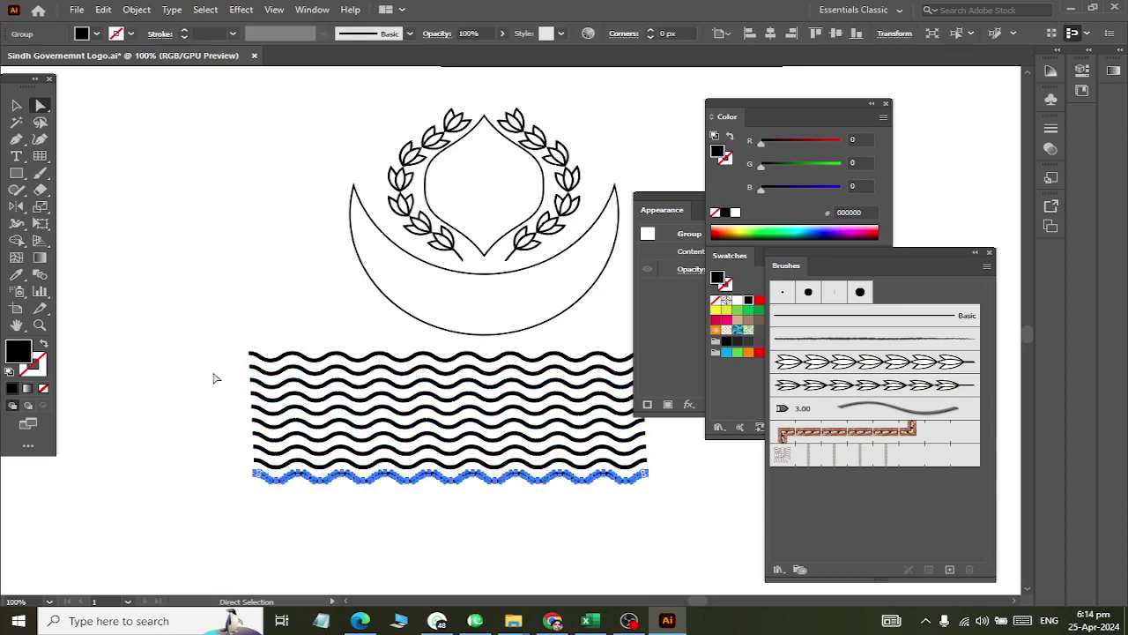
{"action": "left_click", "coordinate": [215, 378]}
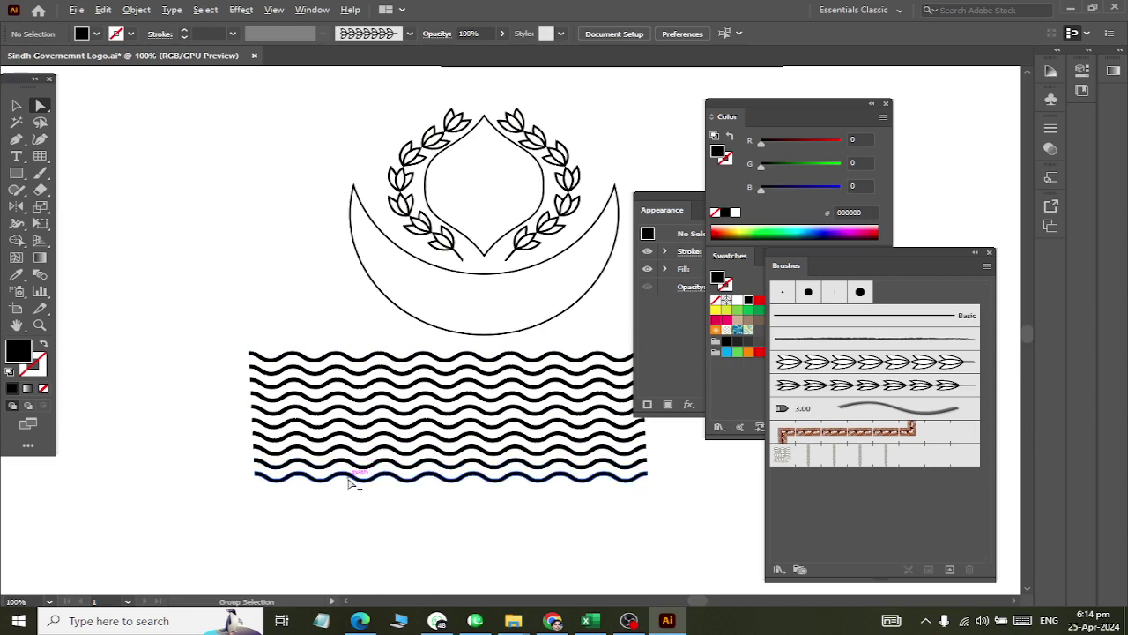
Step: Copy the bottom wave downward and repeat it twice more to add further rows
{"action": "left_click_drag", "start_coordinate": [352, 478], "coordinate": [353, 494]}
{"action": "key", "text": "ctrl+d"}
{"action": "key", "text": "ctrl+d"}
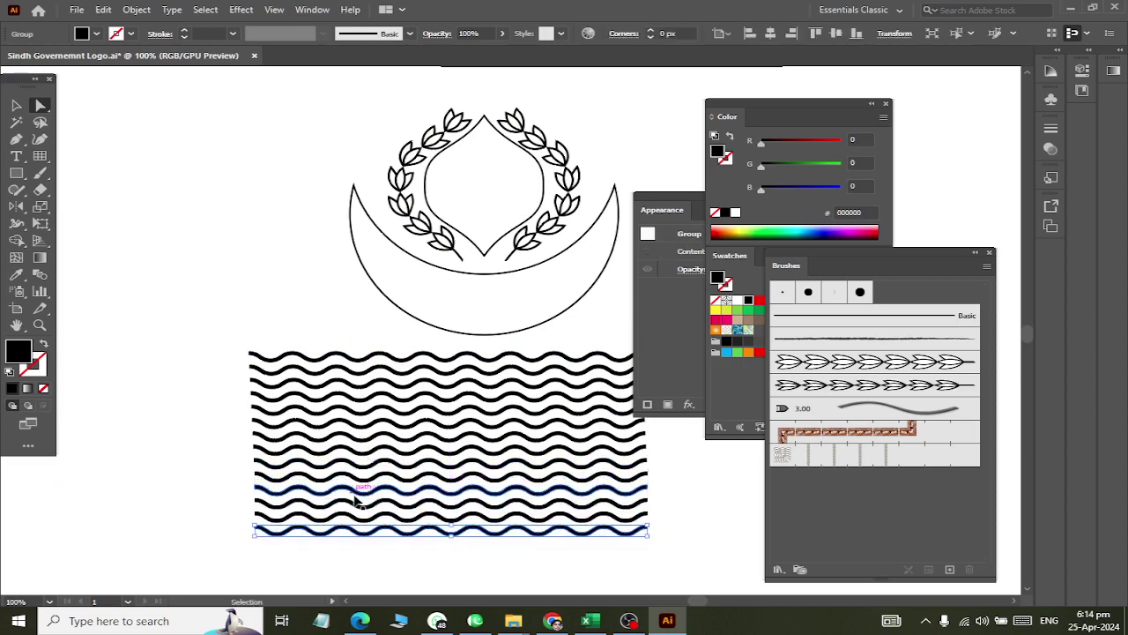
{"action": "key", "text": "ctrl+d"}
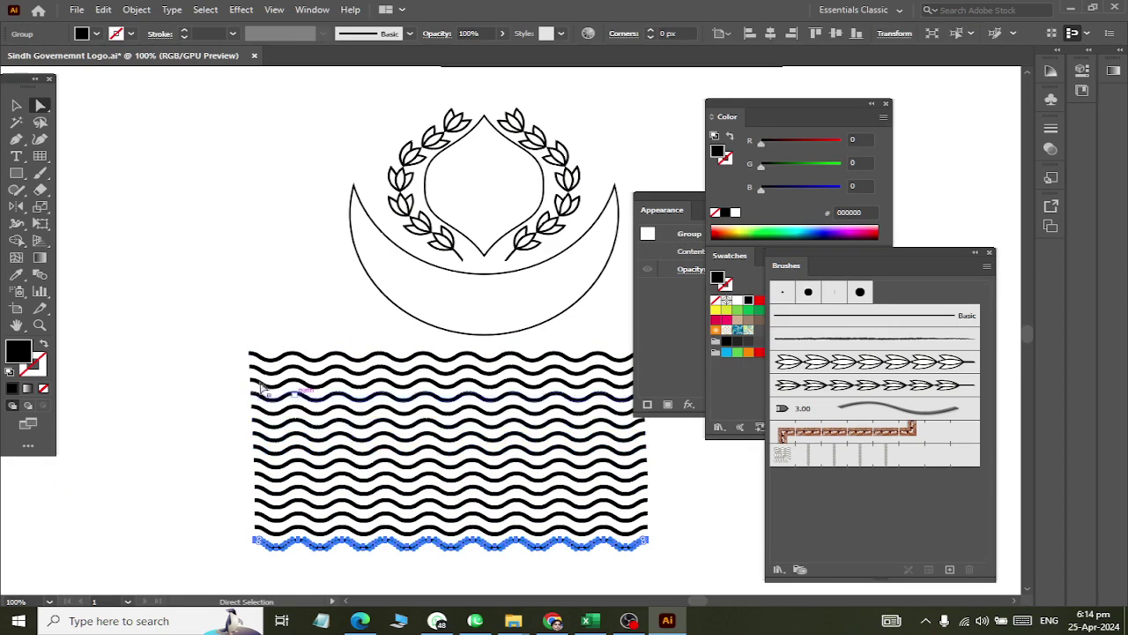
{"action": "left_click_drag", "start_coordinate": [181, 322], "coordinate": [323, 432]}
{"action": "scroll", "coordinate": [324, 432], "scroll_direction": "down", "scroll_amount": 2}
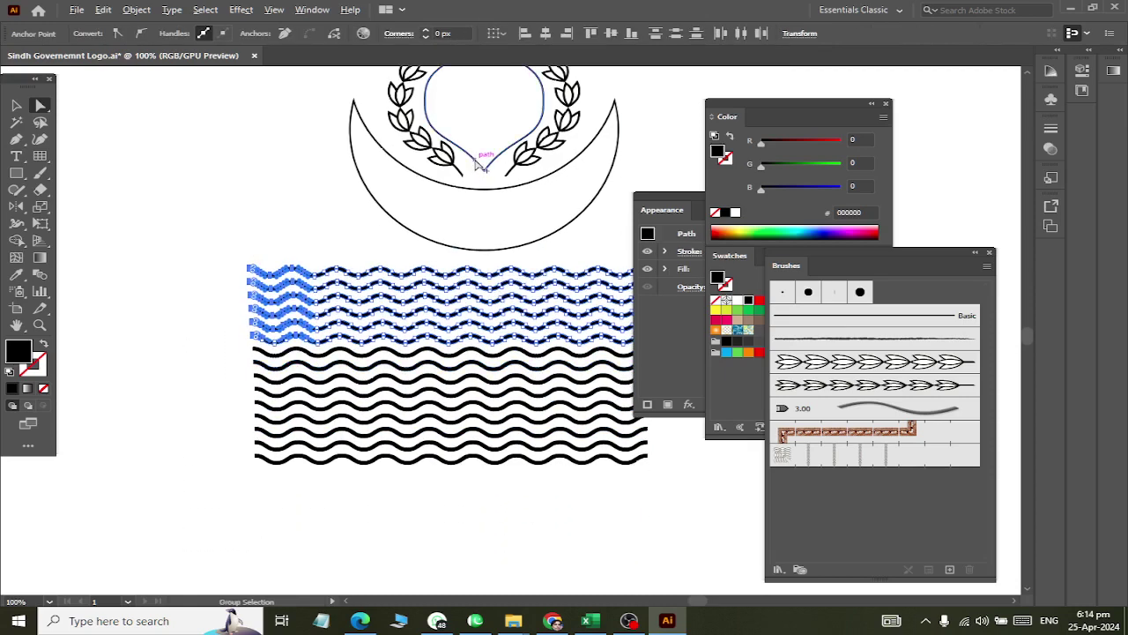
{"action": "scroll", "coordinate": [467, 256], "scroll_direction": "right", "scroll_amount": 3}
{"action": "left_click", "coordinate": [524, 221]}
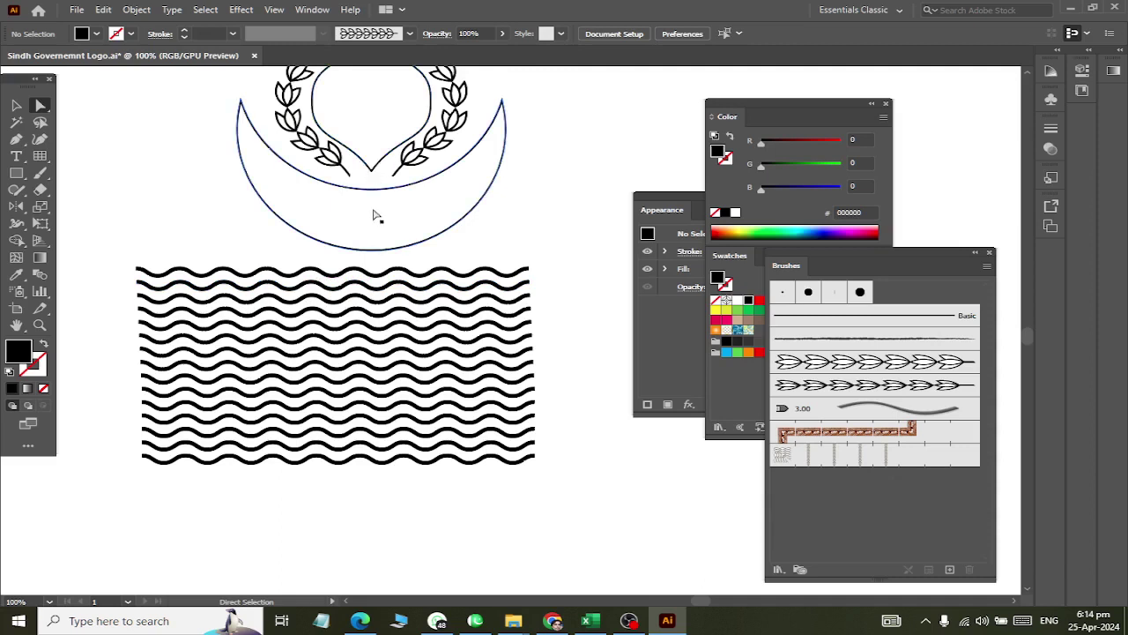
Step: Try dropping a copy of the laurel's inner shape over the waves, then undo it
{"action": "left_click_drag", "start_coordinate": [374, 171], "coordinate": [342, 427]}
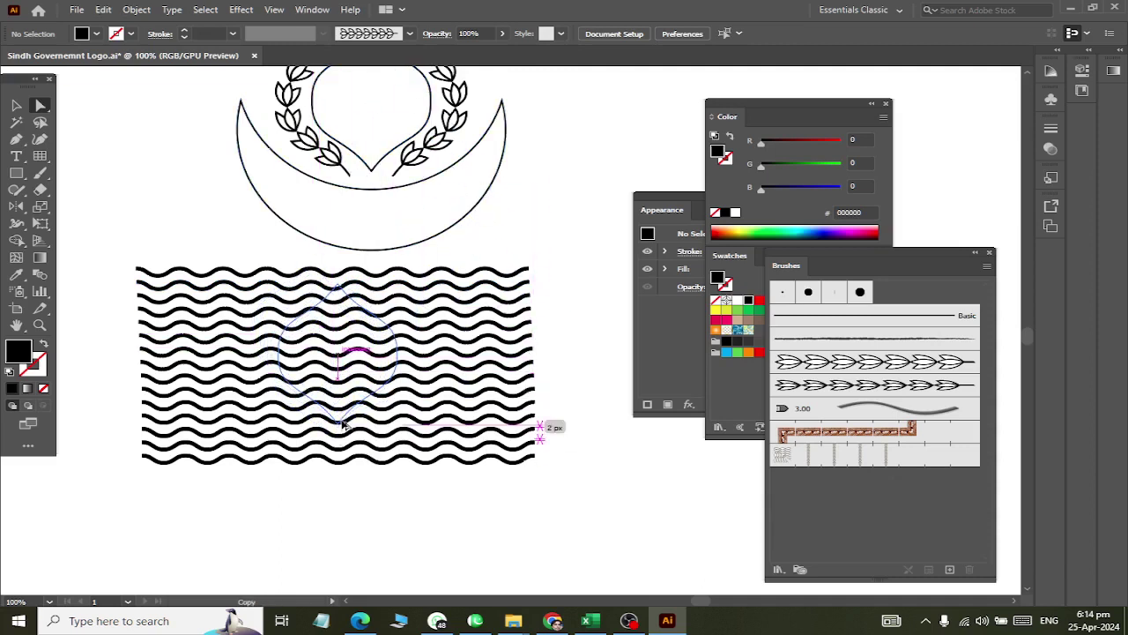
{"action": "left_click_drag", "start_coordinate": [342, 427], "coordinate": [342, 427]}
{"action": "key", "text": "ctrl+z"}
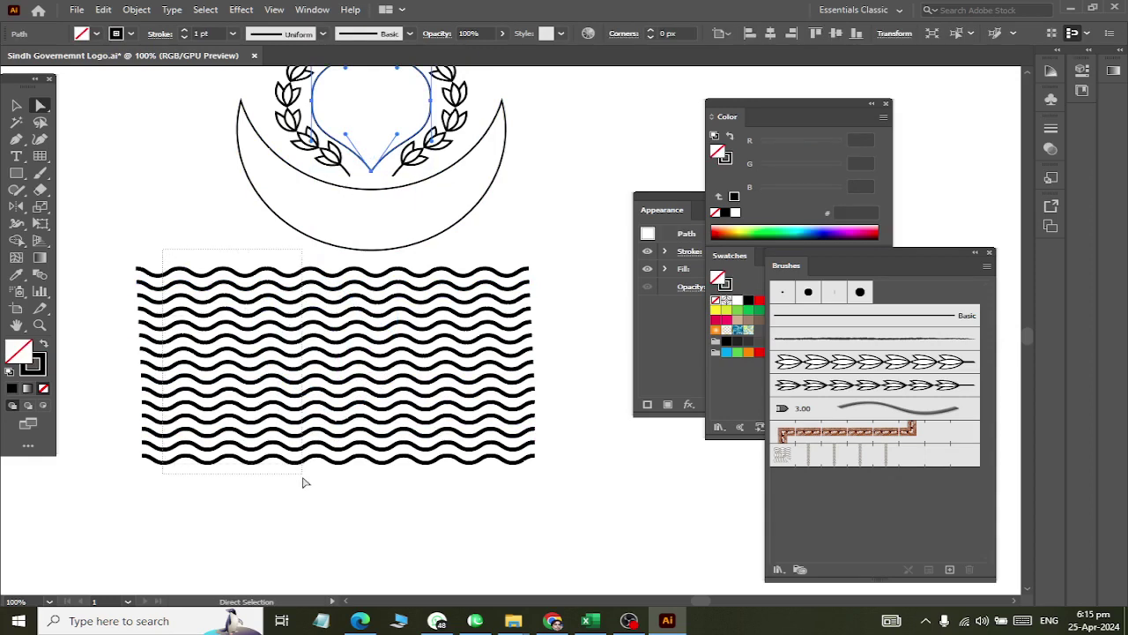
{"action": "left_click_drag", "start_coordinate": [303, 481], "coordinate": [310, 479]}
Step: Select the whole wave group and shrink it from its bottom edge
{"action": "left_click", "coordinate": [487, 501]}
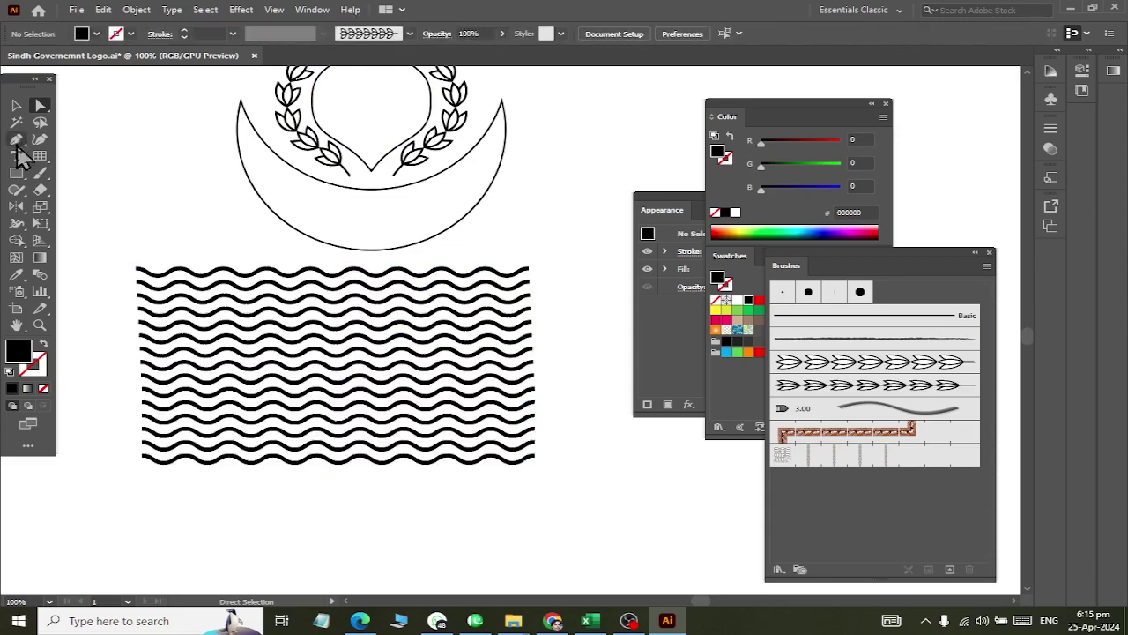
{"action": "left_click", "coordinate": [17, 108]}
{"action": "left_click_drag", "start_coordinate": [205, 465], "coordinate": [319, 520]}
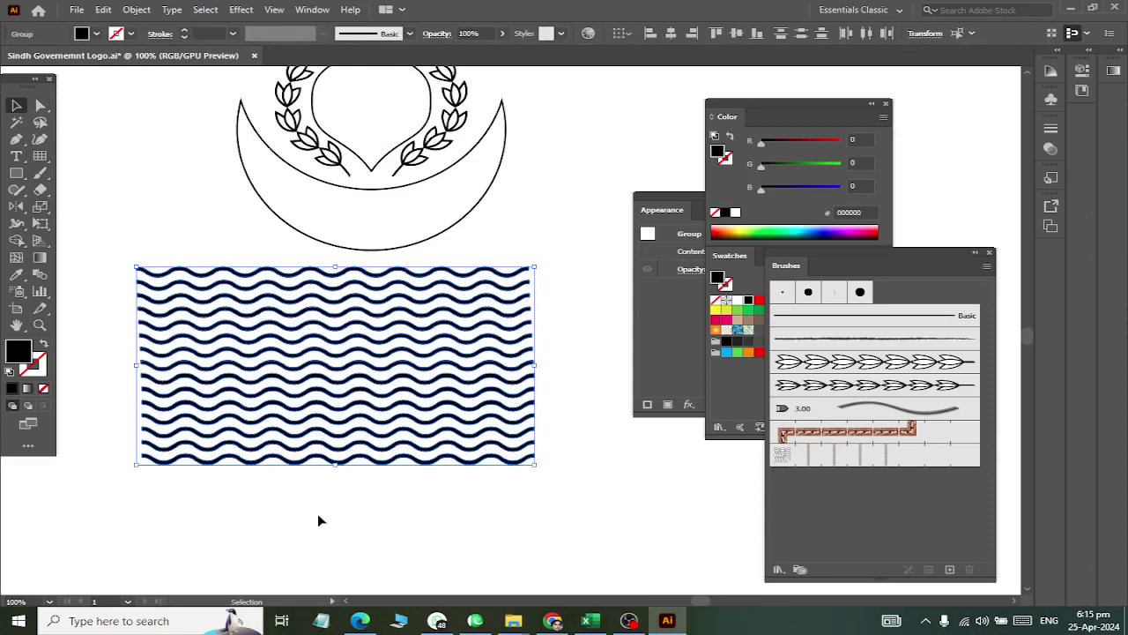
{"action": "mouse_move", "coordinate": [331, 469]}
{"action": "left_mouse_down"}
{"action": "mouse_move", "coordinate": [326, 368]}
{"action": "mouse_move", "coordinate": [337, 344]}
{"action": "left_mouse_up"}
Step: Inspect the selection's appearance and try a pointed-shape copy over the waves, then undo
{"action": "scroll", "coordinate": [433, 264], "scroll_direction": "up", "scroll_amount": 3, "text": "alt"}
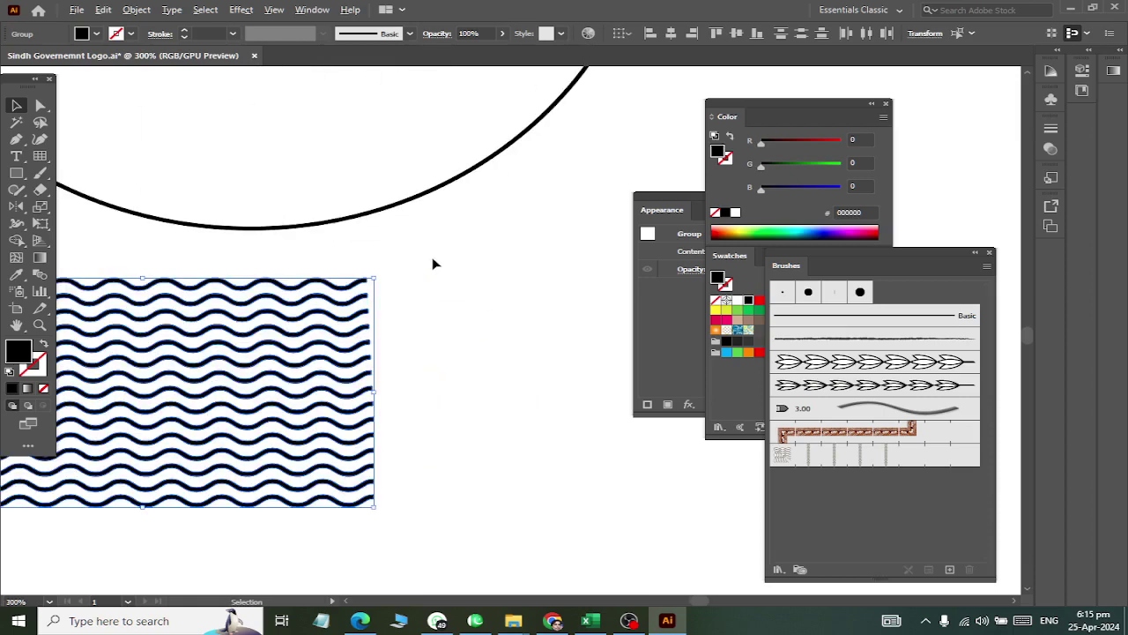
{"action": "left_click", "coordinate": [672, 299]}
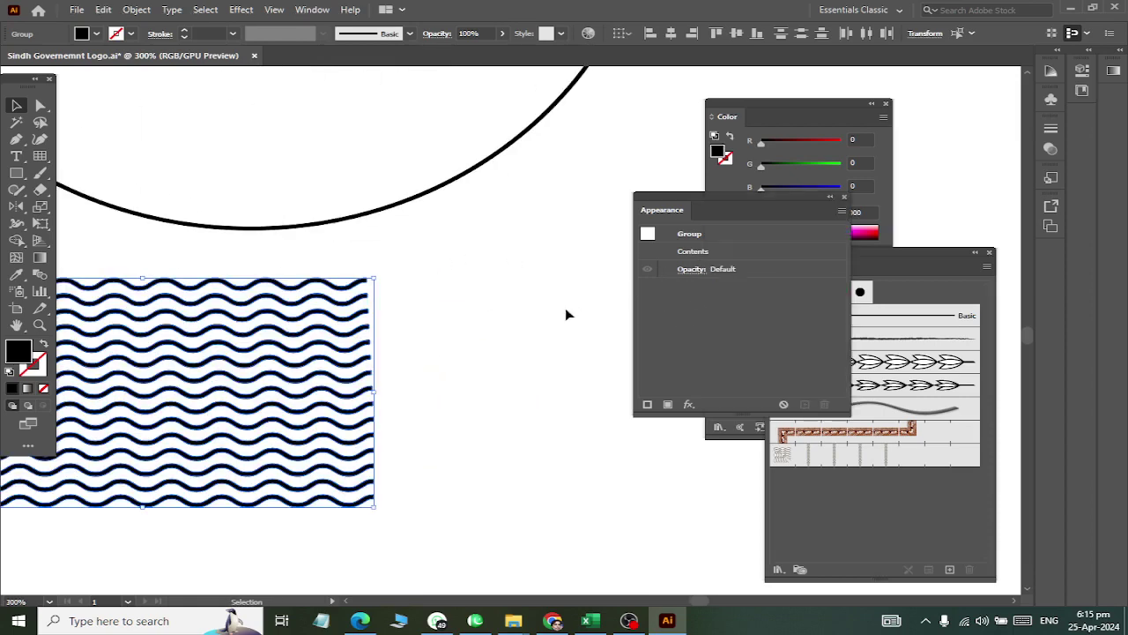
{"action": "scroll", "coordinate": [291, 291], "scroll_direction": "down", "scroll_amount": 1, "text": "alt"}
{"action": "scroll", "coordinate": [335, 221], "scroll_direction": "down", "scroll_amount": 1, "text": "alt"}
{"action": "scroll", "coordinate": [340, 212], "scroll_direction": "down", "scroll_amount": 1, "text": "alt"}
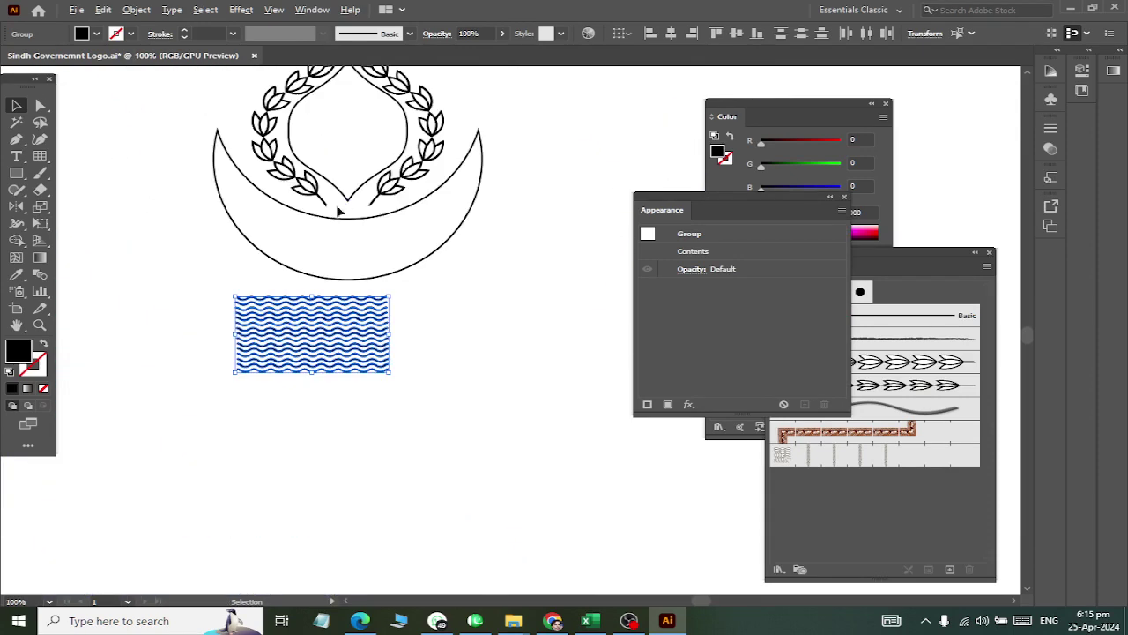
{"action": "left_click_drag", "start_coordinate": [349, 205], "coordinate": [309, 402]}
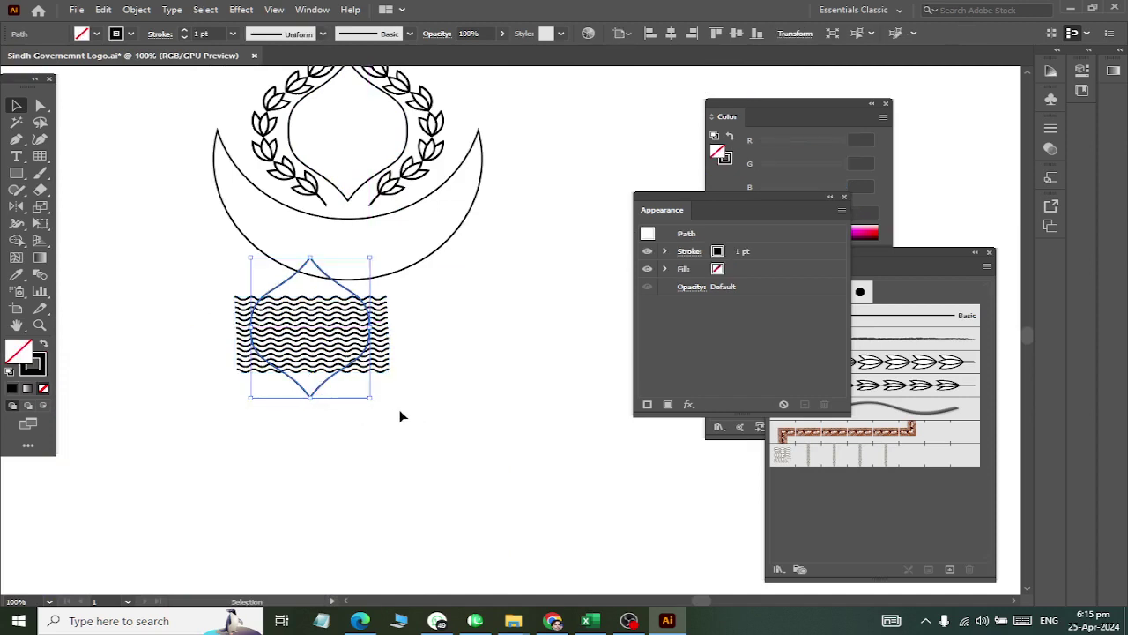
{"action": "scroll", "coordinate": [392, 397], "scroll_direction": "up", "scroll_amount": 1}
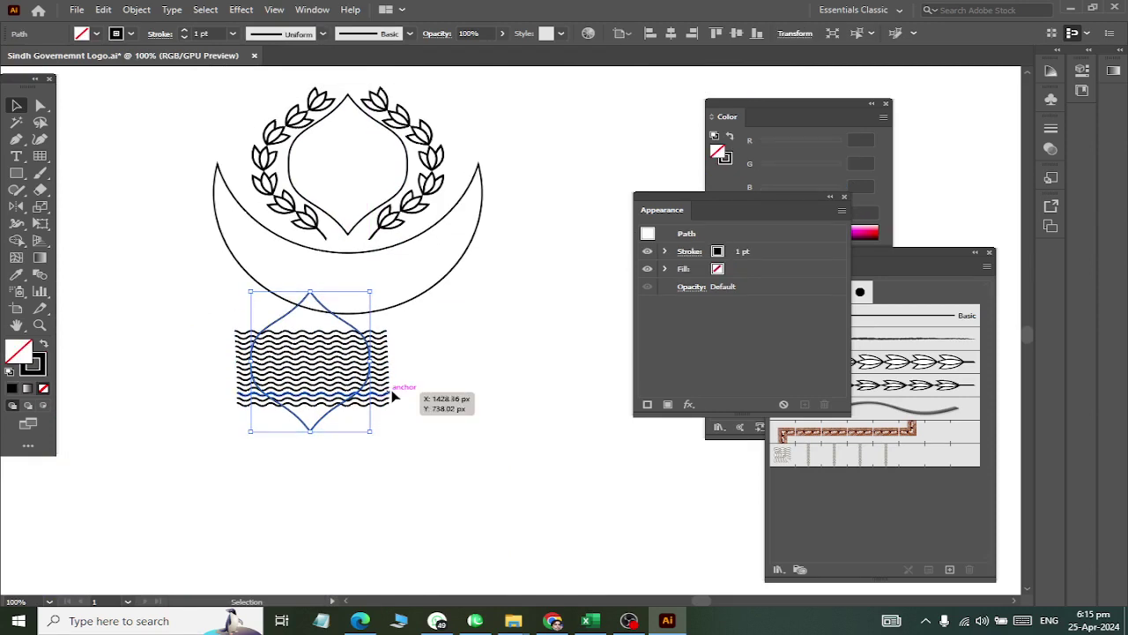
{"action": "key", "text": "ctrl+z"}
Step: Move the wave group lower and Alt-drag two copies downward to deepen the block
{"action": "left_click_drag", "start_coordinate": [340, 377], "coordinate": [344, 453]}
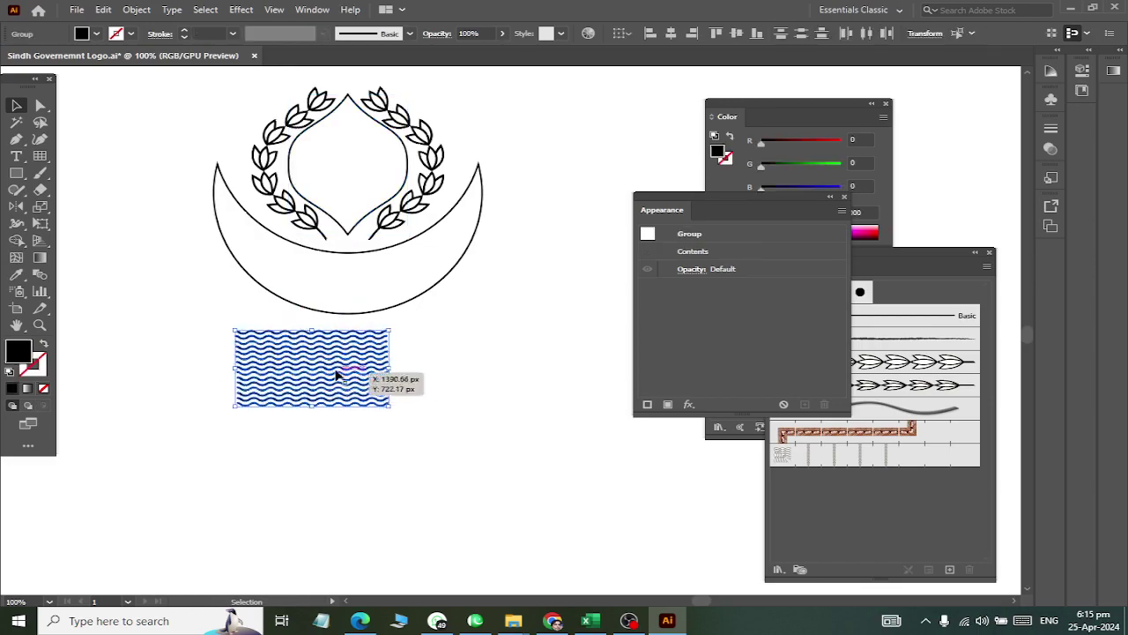
{"action": "key", "text": "ctrl+plus"}
{"action": "key", "text": "ctrl+plus"}
{"action": "key", "text": "ctrl+plus"}
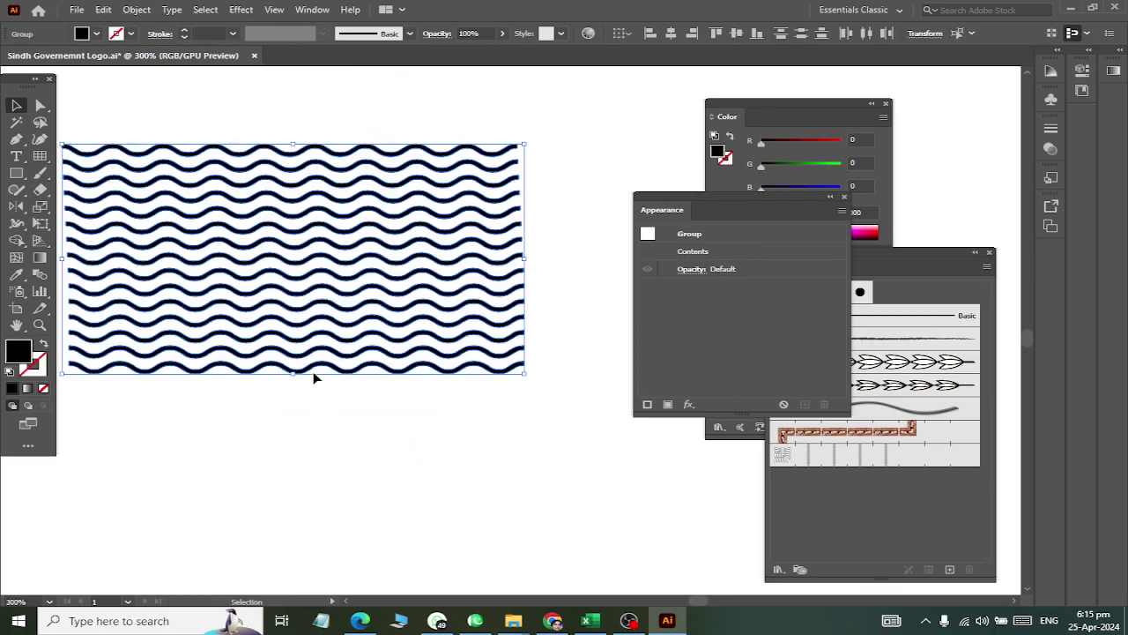
{"action": "left_click_drag", "start_coordinate": [310, 374], "coordinate": [312, 572]}
{"action": "left_click_drag", "start_coordinate": [333, 450], "coordinate": [333, 417]}
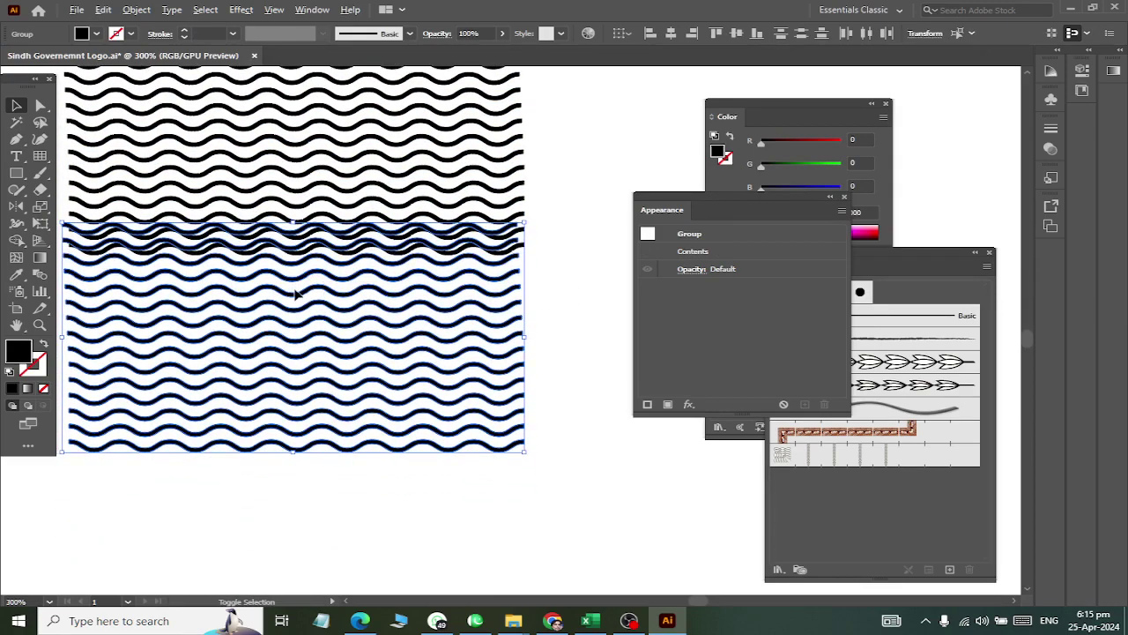
{"action": "scroll", "coordinate": [323, 311], "scroll_direction": "down", "scroll_amount": 5}
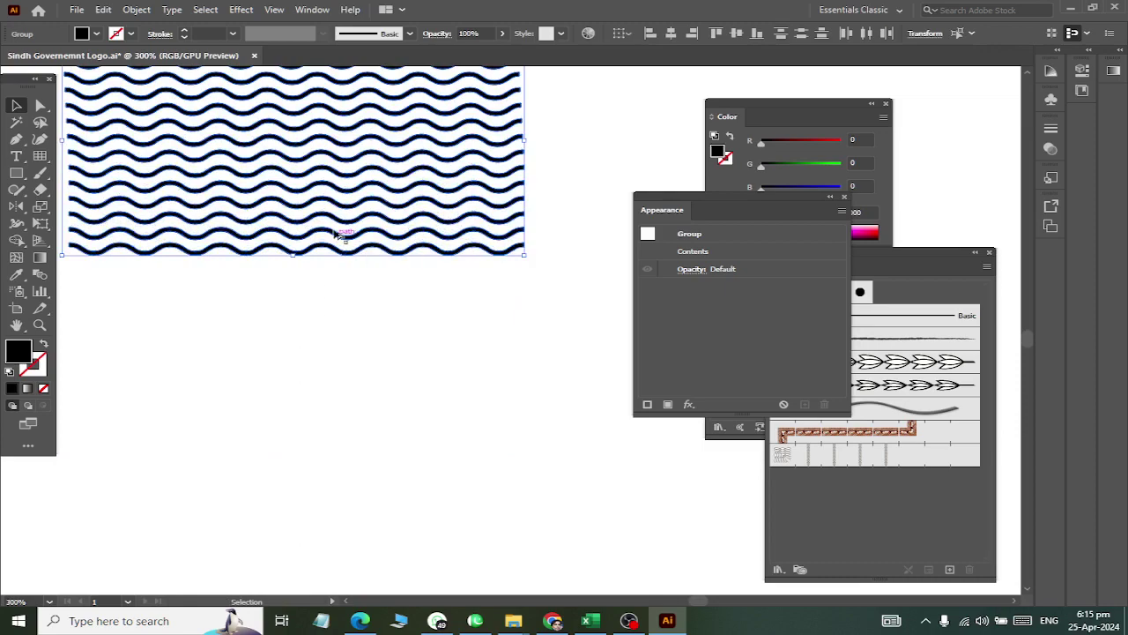
{"action": "left_click_drag", "start_coordinate": [338, 233], "coordinate": [344, 453]}
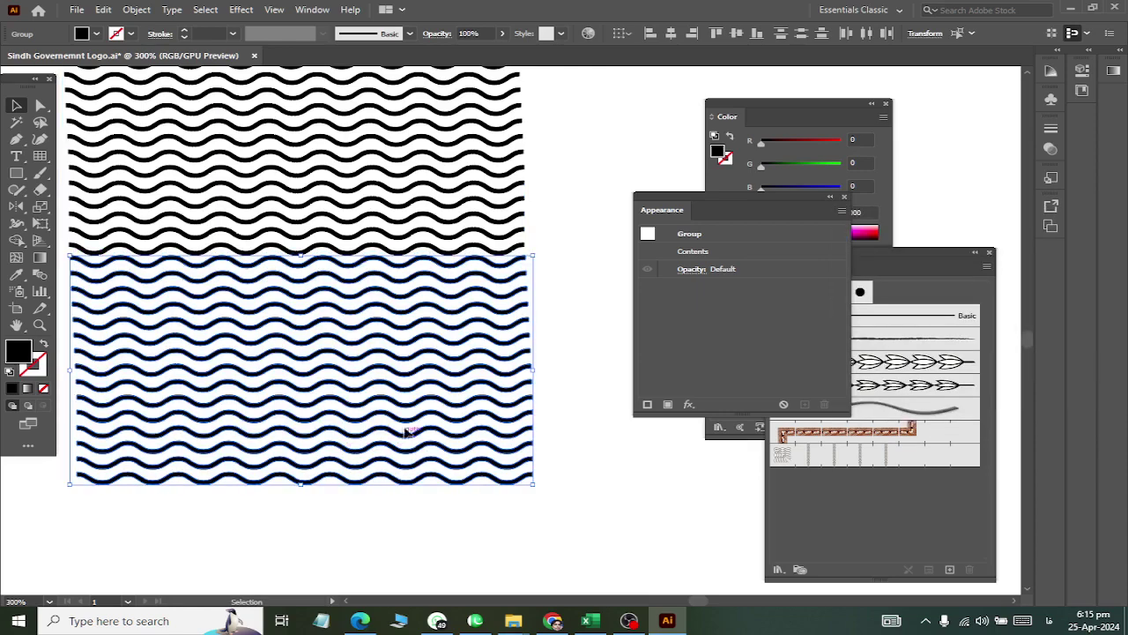
{"action": "left_click", "coordinate": [557, 332]}
{"action": "scroll", "coordinate": [555, 341], "scroll_direction": "up", "scroll_amount": 3}
{"action": "key", "text": "ctrl+minus"}
{"action": "key", "text": "ctrl+minus"}
{"action": "key", "text": "ctrl+minus"}
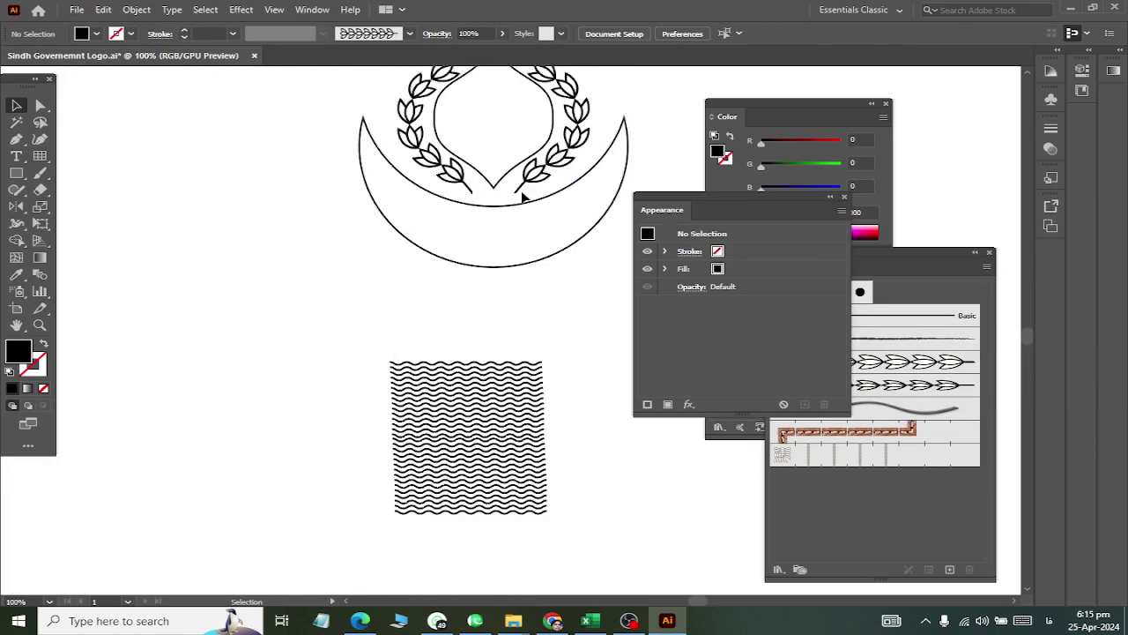
Step: Alt-drag a copy of the pointed centre shape onto the wave block
{"action": "left_click_drag", "start_coordinate": [499, 466], "coordinate": [529, 221]}
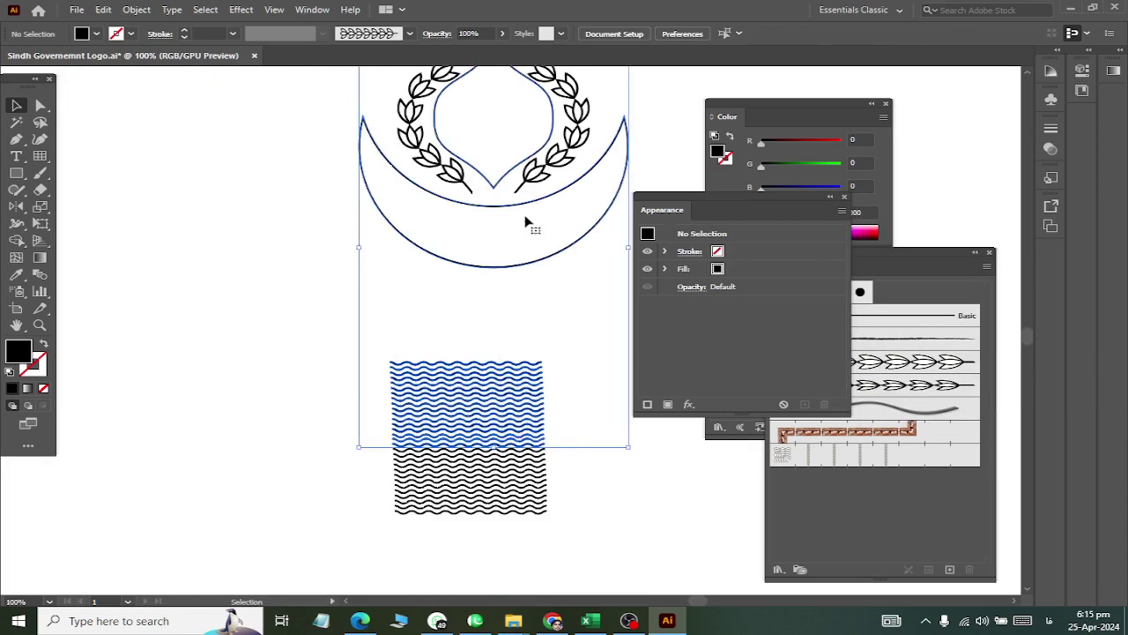
{"action": "left_click", "coordinate": [347, 255]}
{"action": "left_click", "coordinate": [495, 190]}
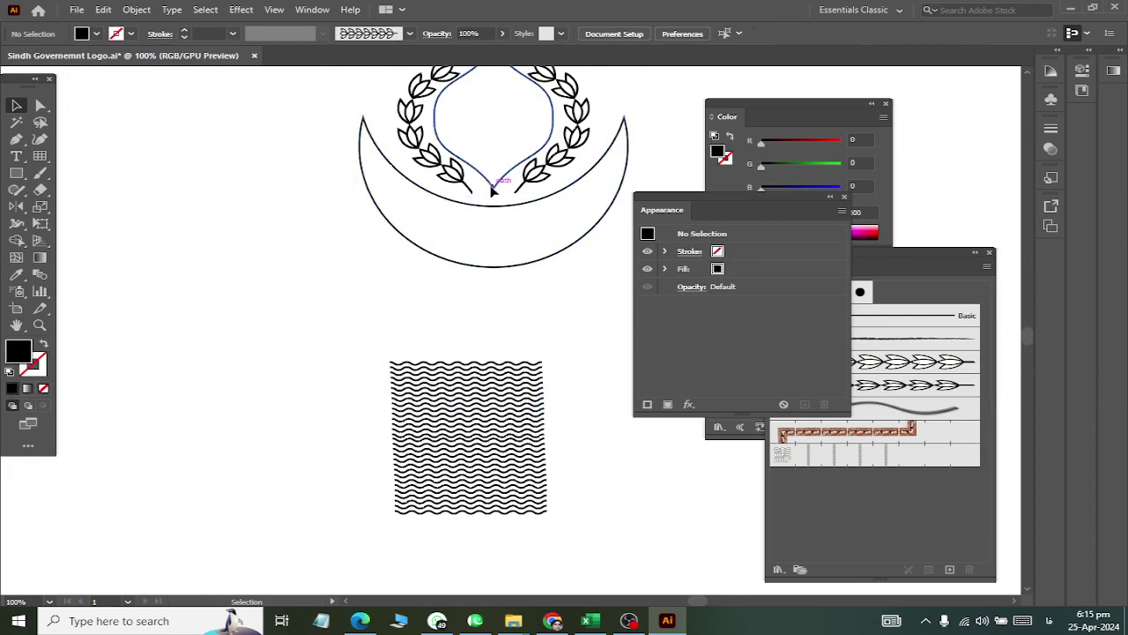
{"action": "left_click_drag", "start_coordinate": [500, 188], "coordinate": [479, 504]}
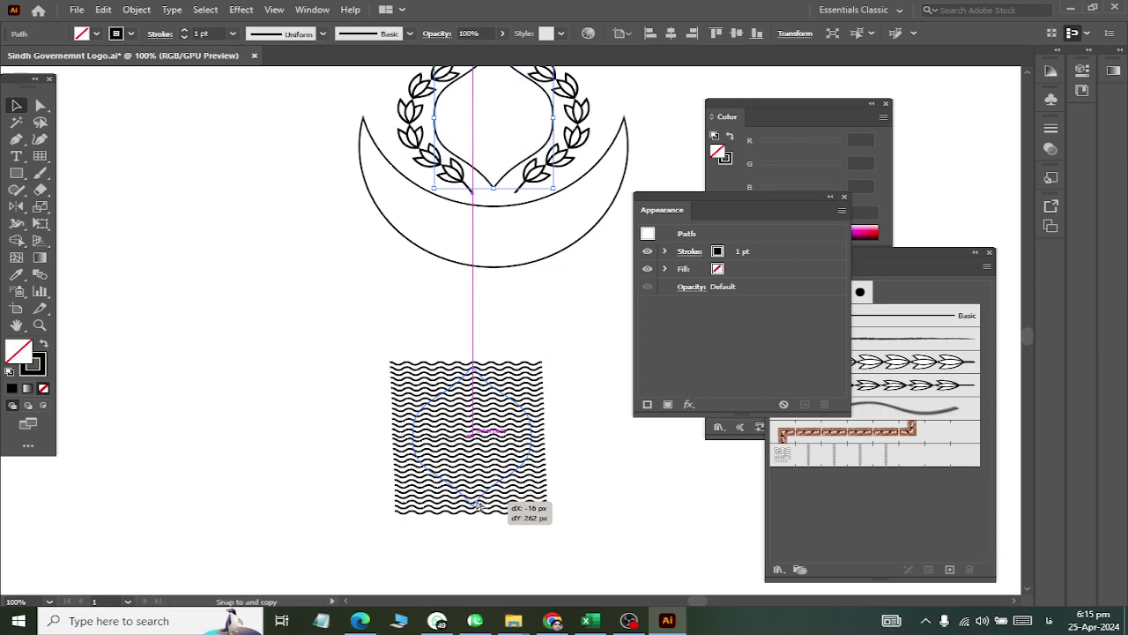
{"action": "left_click_drag", "start_coordinate": [478, 504], "coordinate": [481, 504]}
{"action": "left_click", "coordinate": [585, 450]}
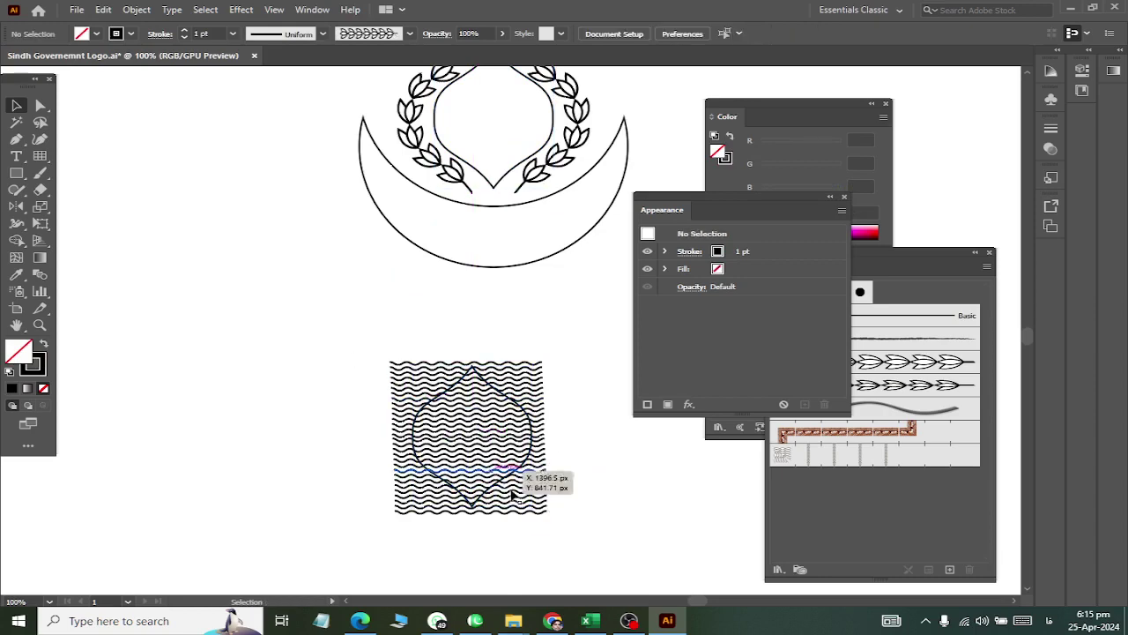
Step: Shorten the wave group from its bottom edge, checking the reference Sindh logo
{"action": "scroll", "coordinate": [515, 496], "scroll_direction": "up", "scroll_amount": 3}
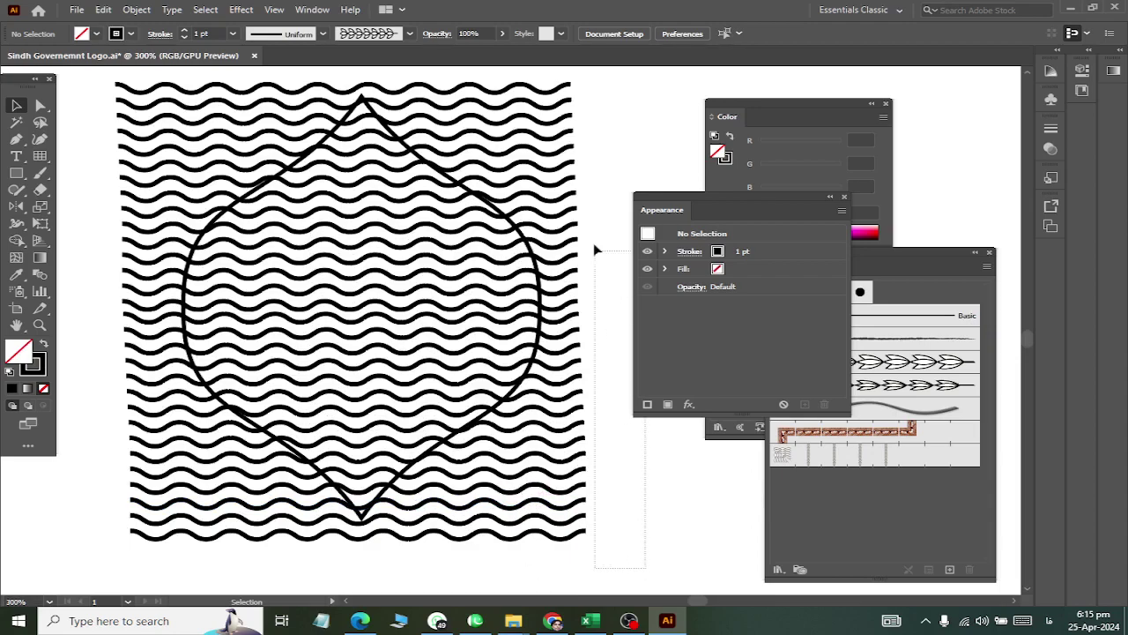
{"action": "left_click_drag", "start_coordinate": [595, 249], "coordinate": [554, 123]}
{"action": "scroll", "coordinate": [536, 201], "scroll_direction": "down", "scroll_amount": 3}
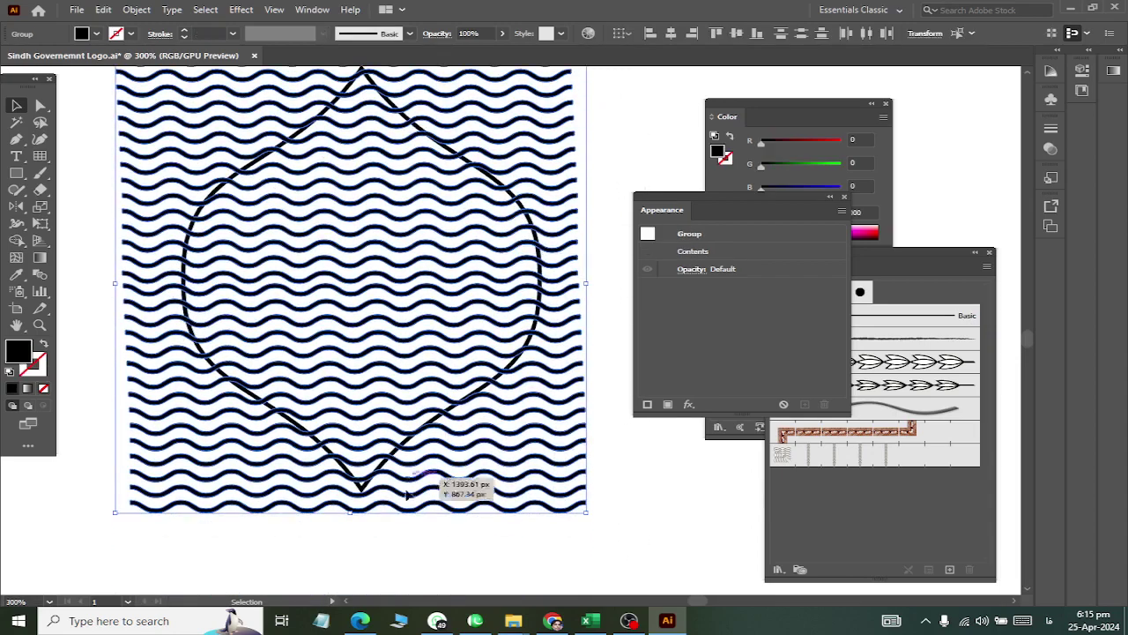
{"action": "left_click_drag", "start_coordinate": [350, 515], "coordinate": [357, 456]}
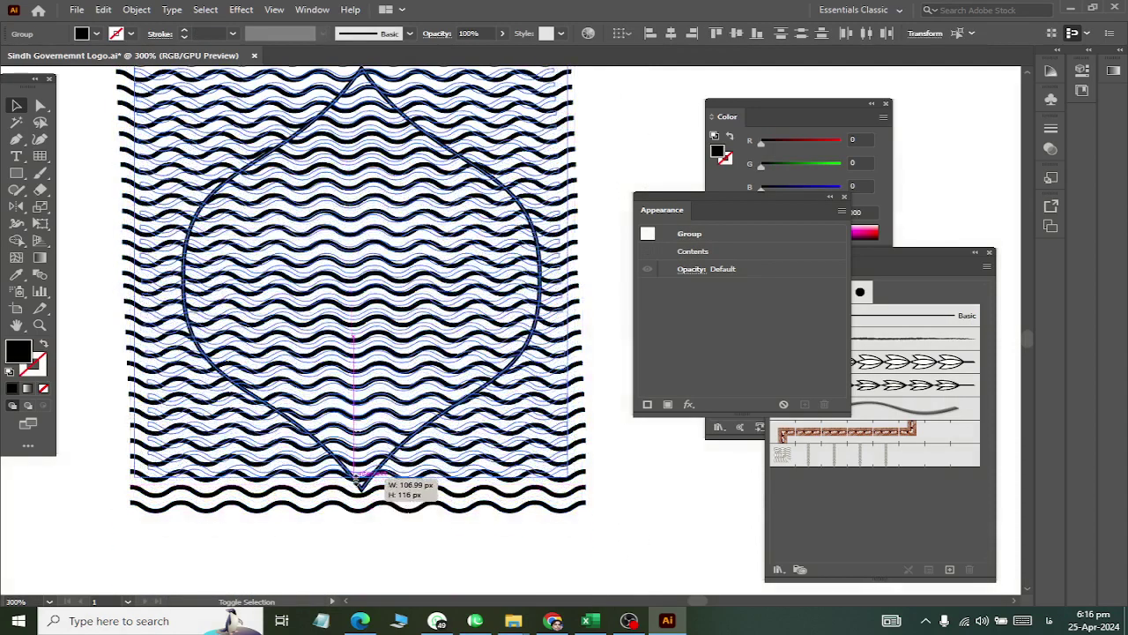
{"action": "key", "text": "alt+Tab"}
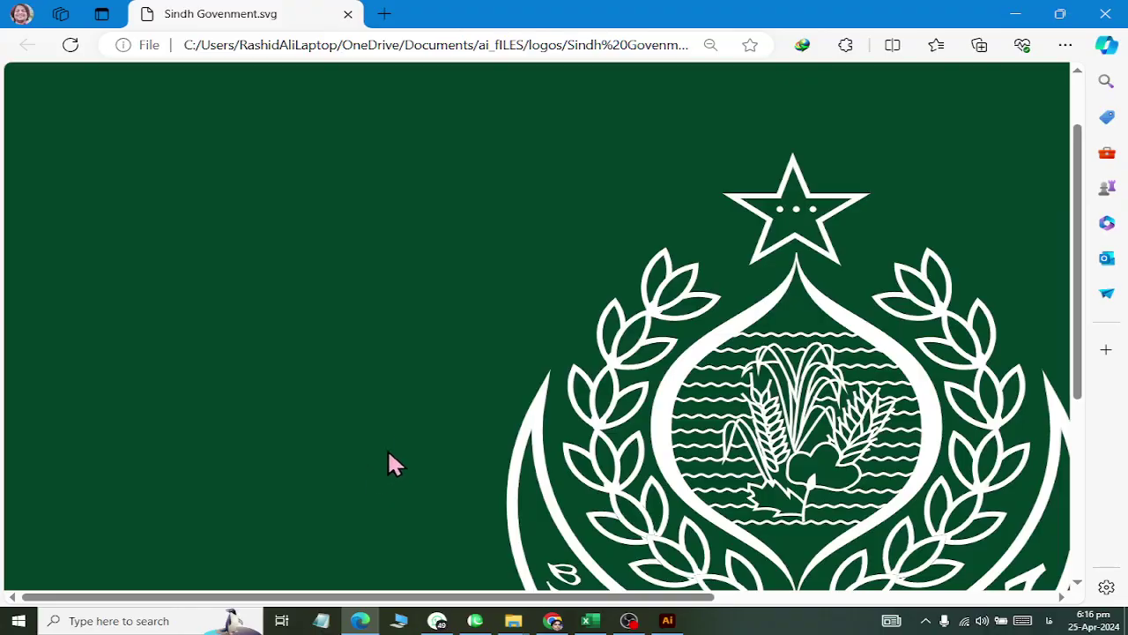
{"action": "key", "text": "alt+Tab"}
{"action": "scroll", "coordinate": [418, 433], "scroll_direction": "up", "scroll_amount": 1}
Step: Move the waves over the pointed shape, scale them down and widen them to span it
{"action": "left_click_drag", "start_coordinate": [350, 493], "coordinate": [370, 447]}
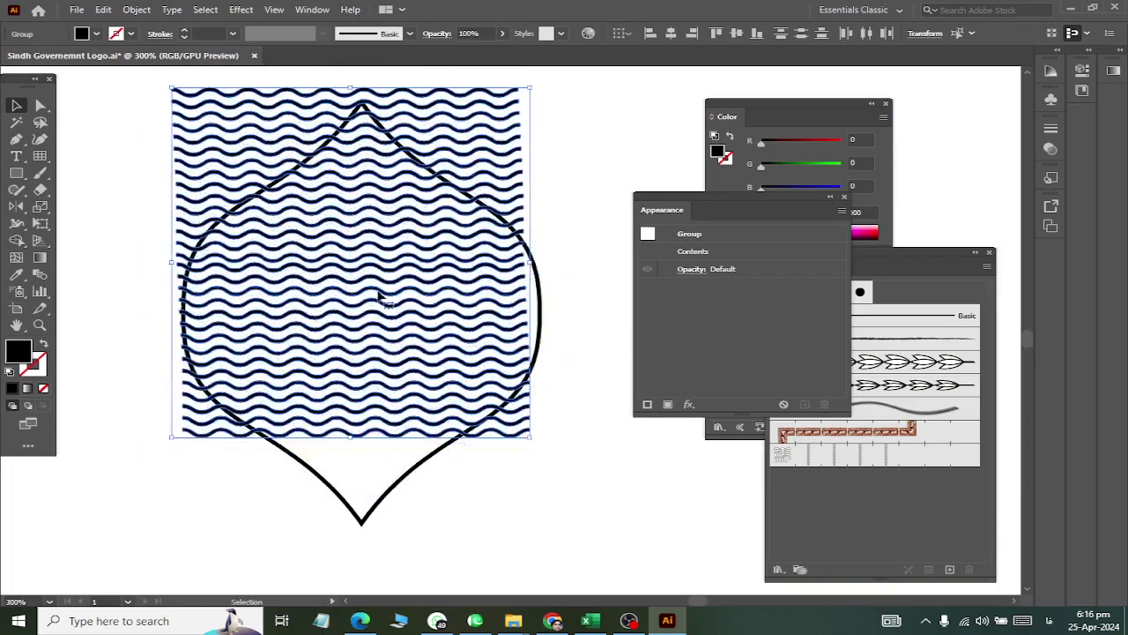
{"action": "left_click_drag", "start_coordinate": [373, 300], "coordinate": [391, 403]}
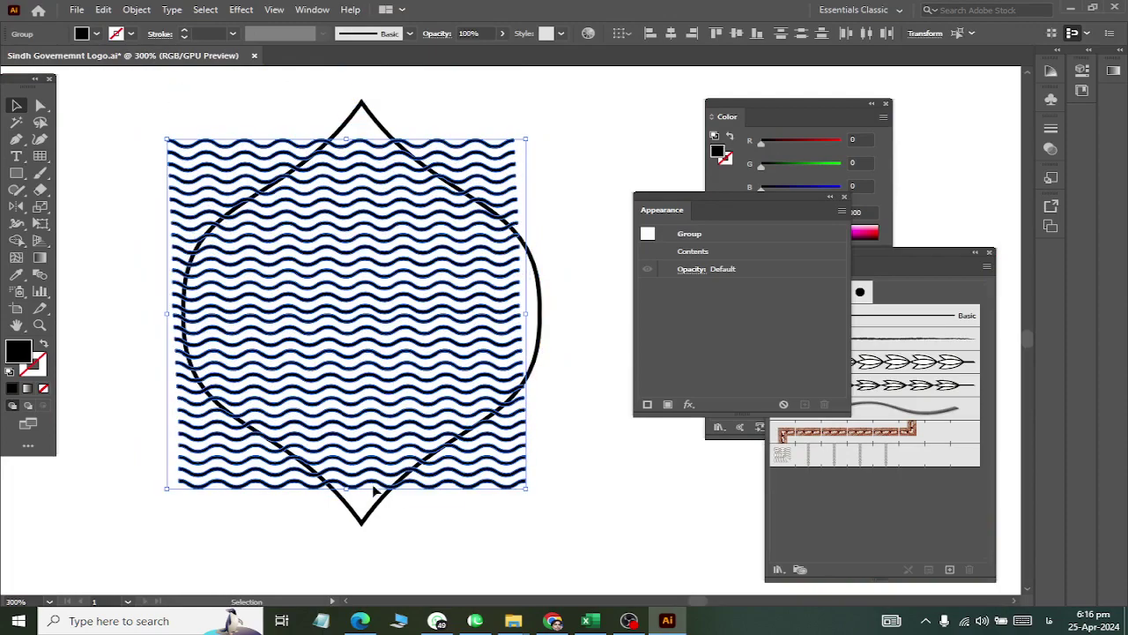
{"action": "left_click_drag", "start_coordinate": [352, 488], "coordinate": [350, 494]}
{"action": "left_click_drag", "start_coordinate": [345, 488], "coordinate": [397, 450]}
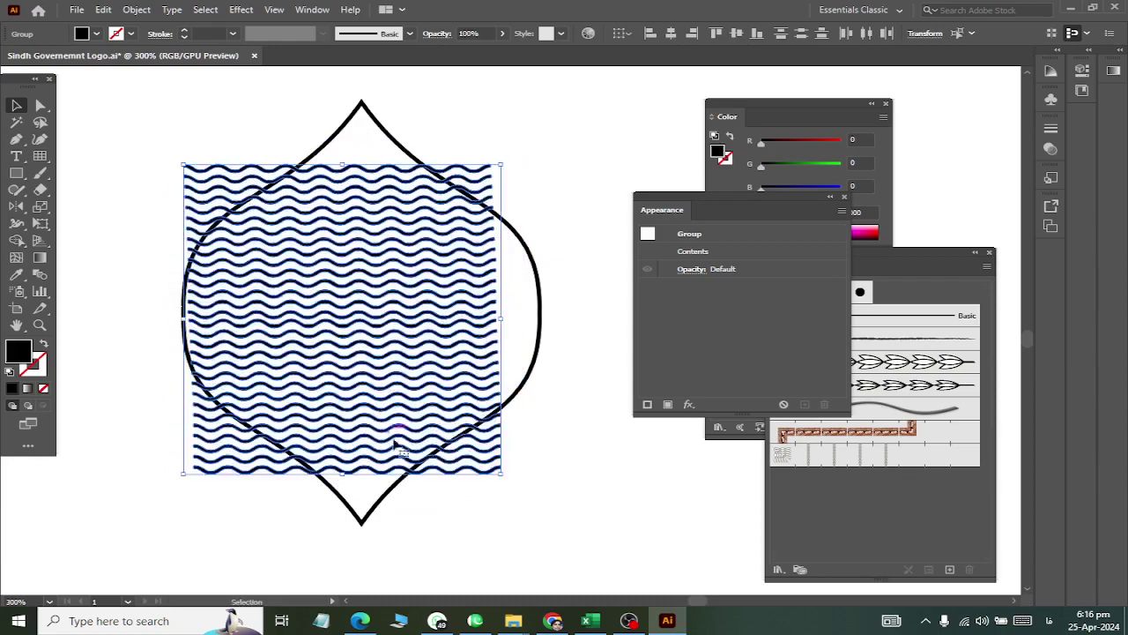
{"action": "left_click_drag", "start_coordinate": [502, 318], "coordinate": [557, 327]}
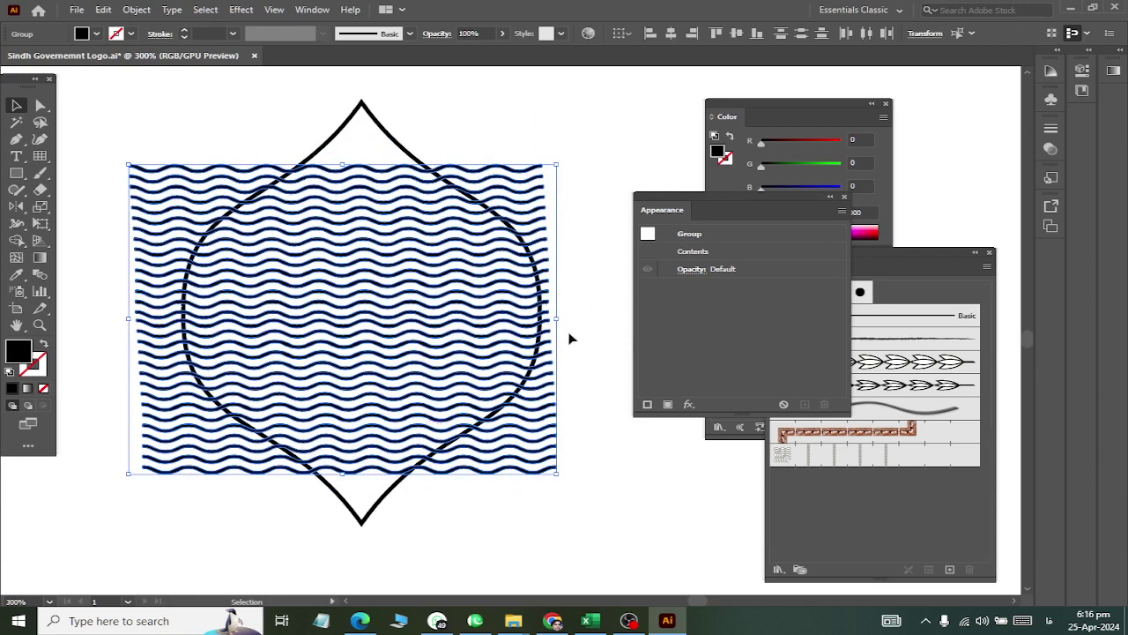
{"action": "right_click", "coordinate": [535, 407]}
Step: Trim away the wave pieces outside the pointed shape's left, upper-right and right edges with Shape Builder
{"action": "left_click", "coordinate": [596, 283]}
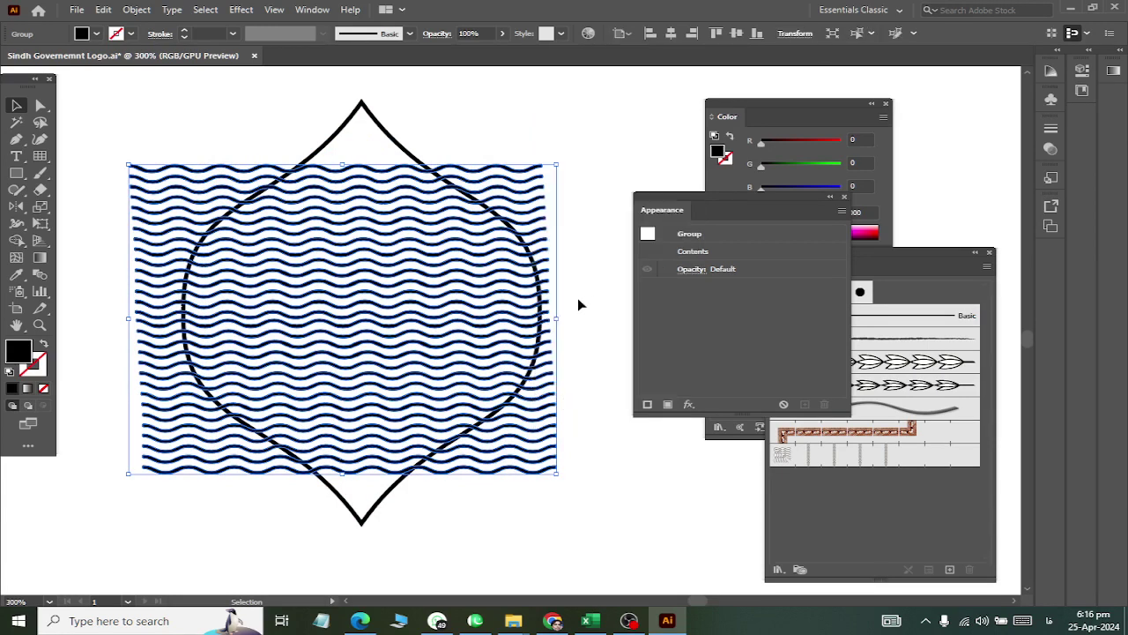
{"action": "left_click", "coordinate": [137, 9]}
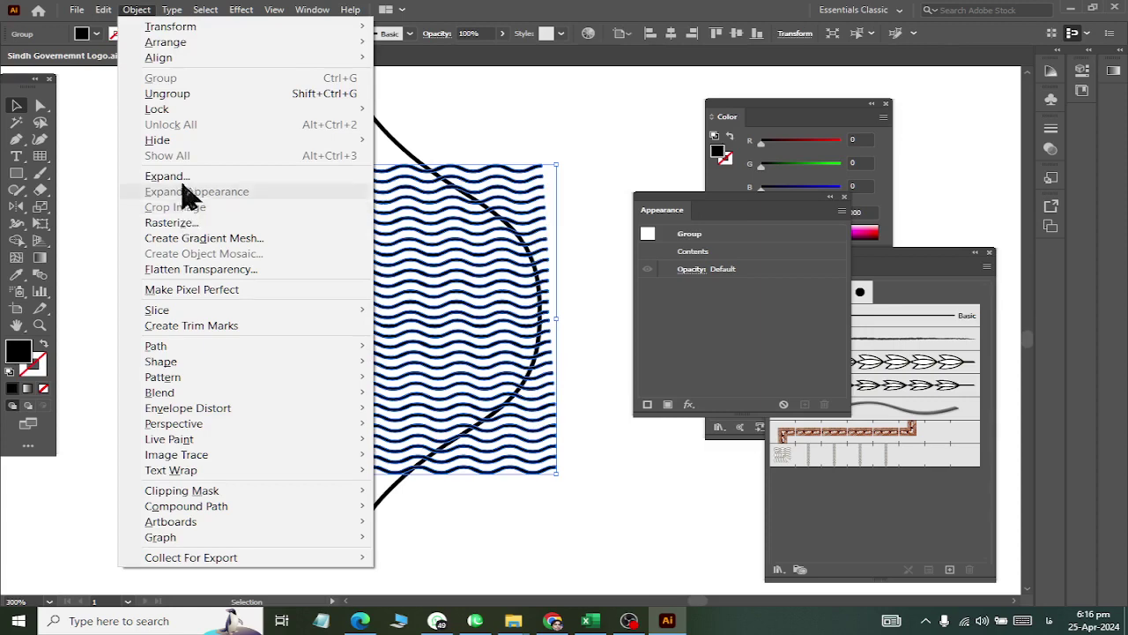
{"action": "left_click", "coordinate": [183, 189]}
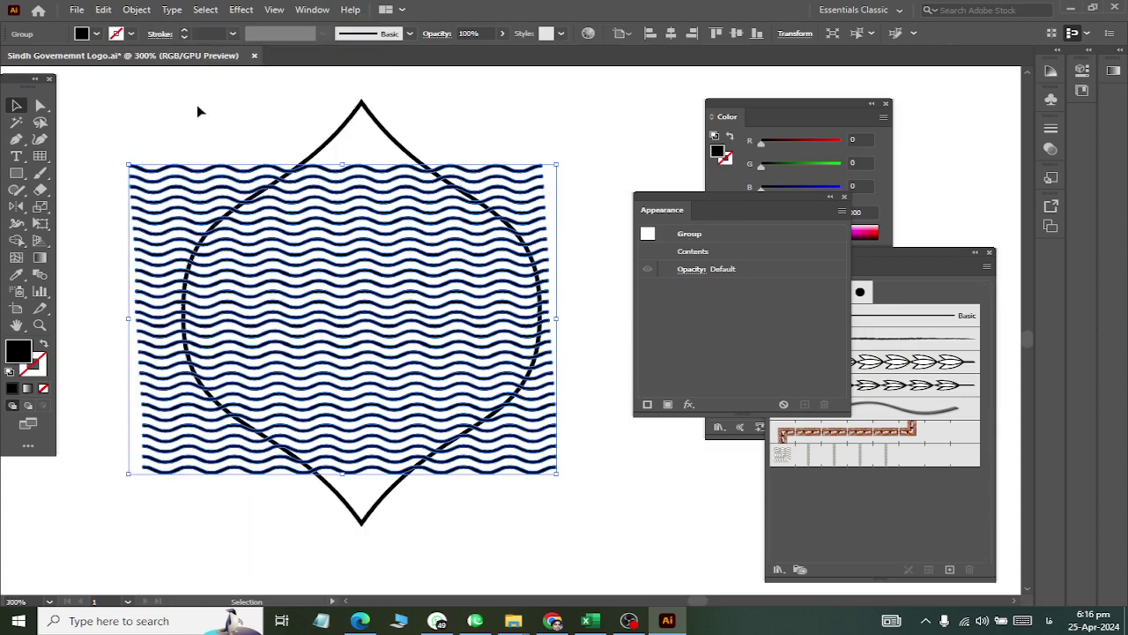
{"action": "key", "text": "ctrl+a"}
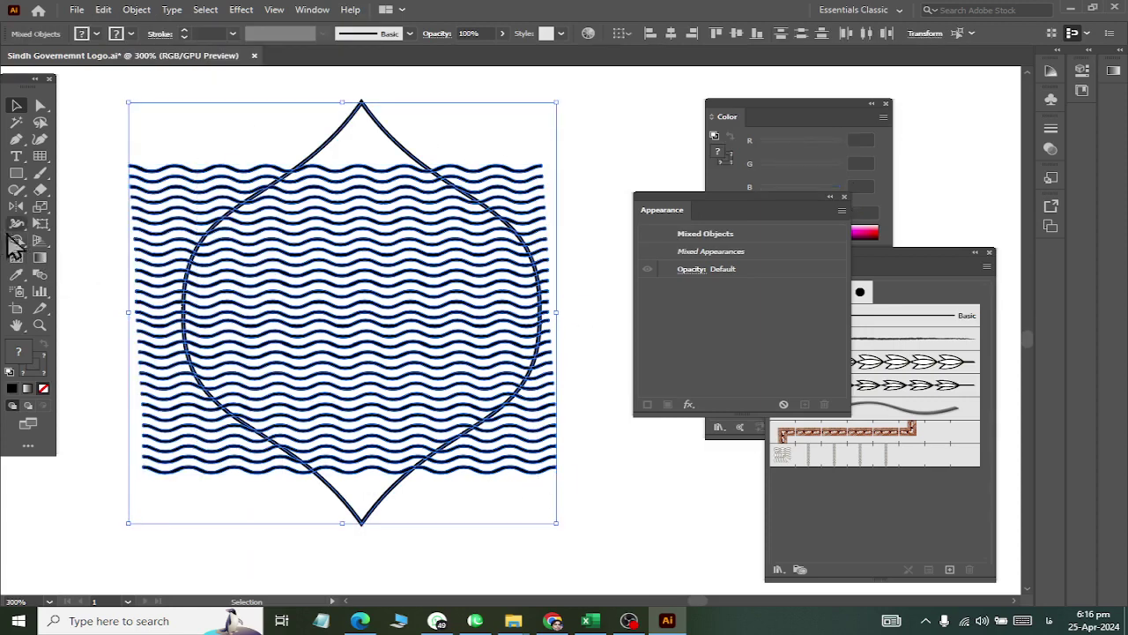
{"action": "left_click", "coordinate": [16, 240]}
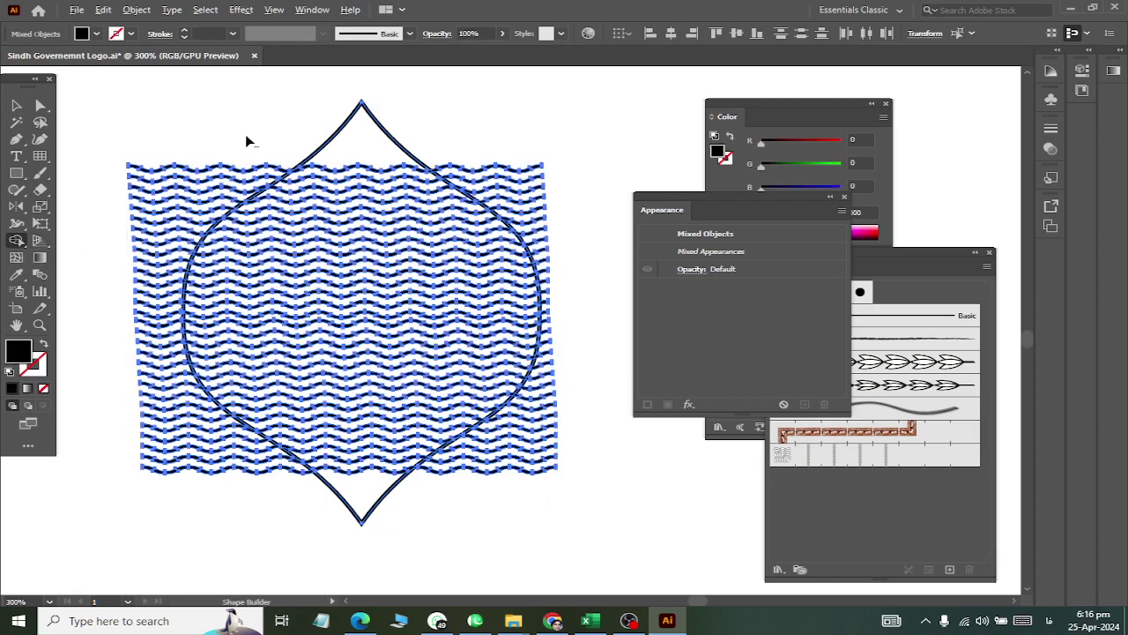
{"action": "left_click_drag", "start_coordinate": [247, 141], "coordinate": [181, 551]}
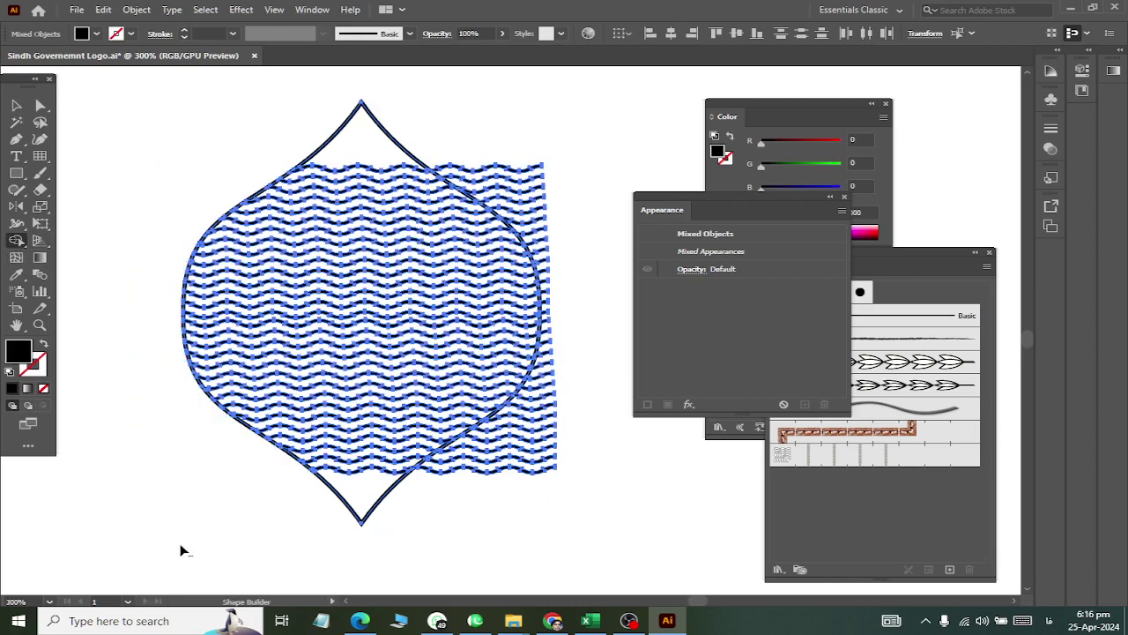
{"action": "left_click_drag", "start_coordinate": [486, 148], "coordinate": [529, 227]}
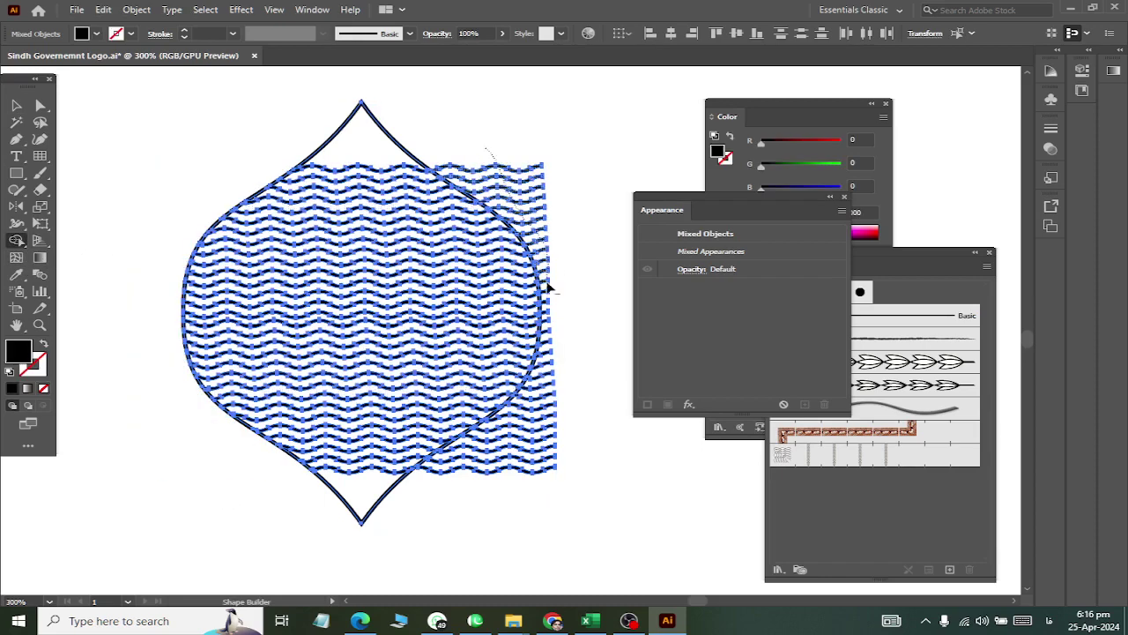
{"action": "mouse_move", "coordinate": [544, 402]}
{"action": "left_mouse_down"}
{"action": "mouse_move", "coordinate": [480, 471]}
{"action": "mouse_move", "coordinate": [461, 524]}
{"action": "left_mouse_up"}
{"action": "scroll", "coordinate": [525, 388], "scroll_direction": "up", "scroll_amount": 4}
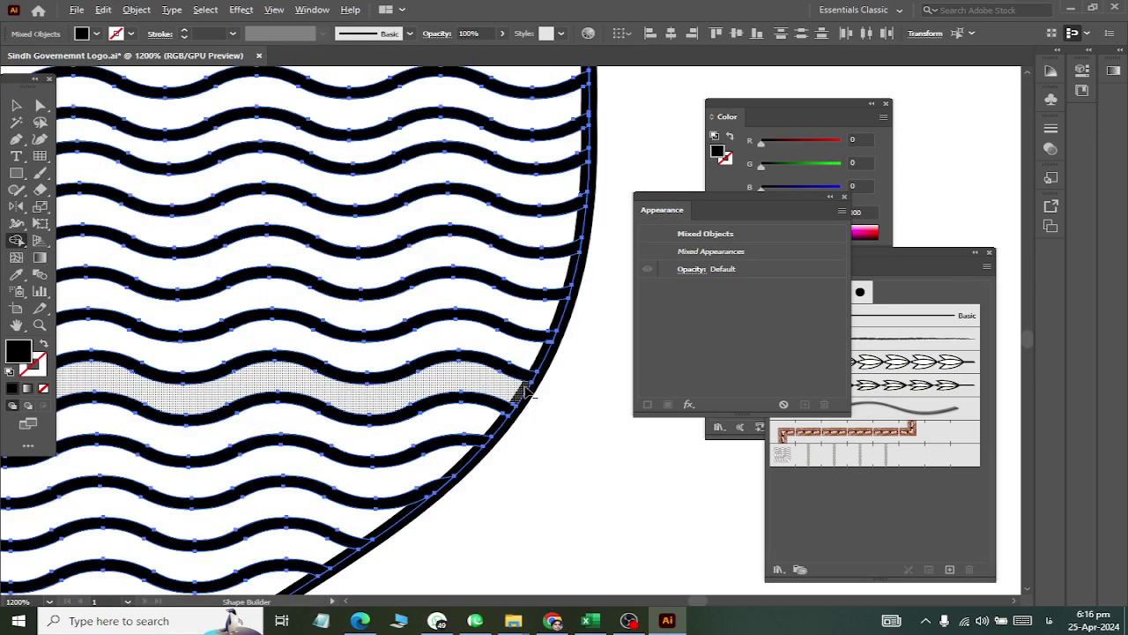
{"action": "scroll", "coordinate": [526, 388], "scroll_direction": "down", "scroll_amount": 6}
Step: Bring the pointed outline shape to the front, above the trimmed waves
{"action": "left_click", "coordinate": [16, 105]}
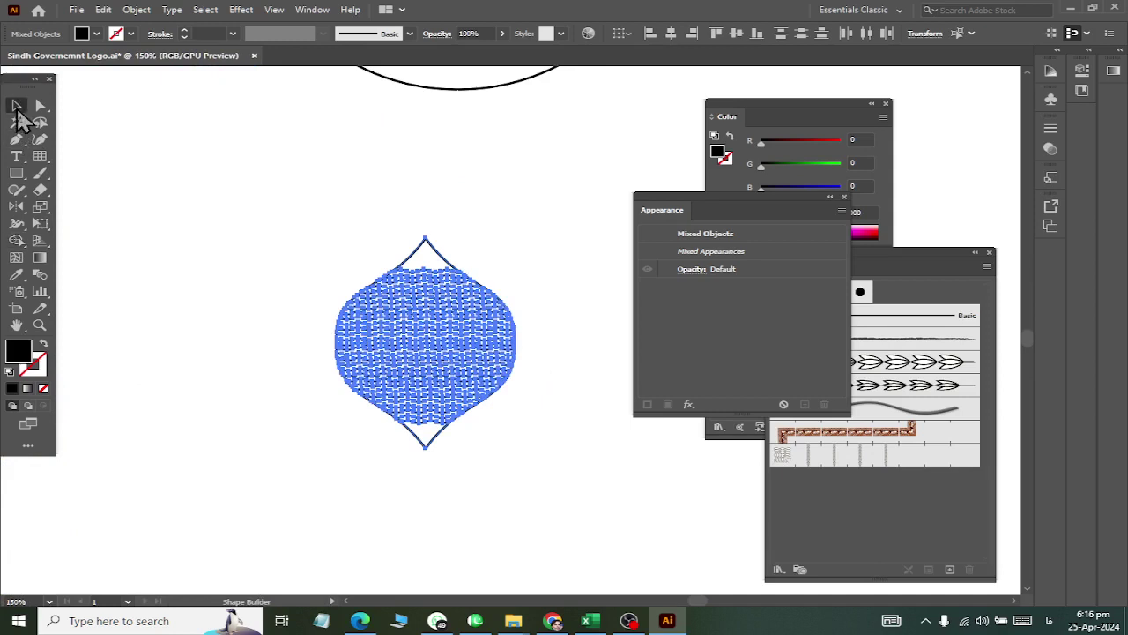
{"action": "left_click", "coordinate": [357, 228]}
{"action": "left_click", "coordinate": [442, 253]}
{"action": "right_click", "coordinate": [442, 255]}
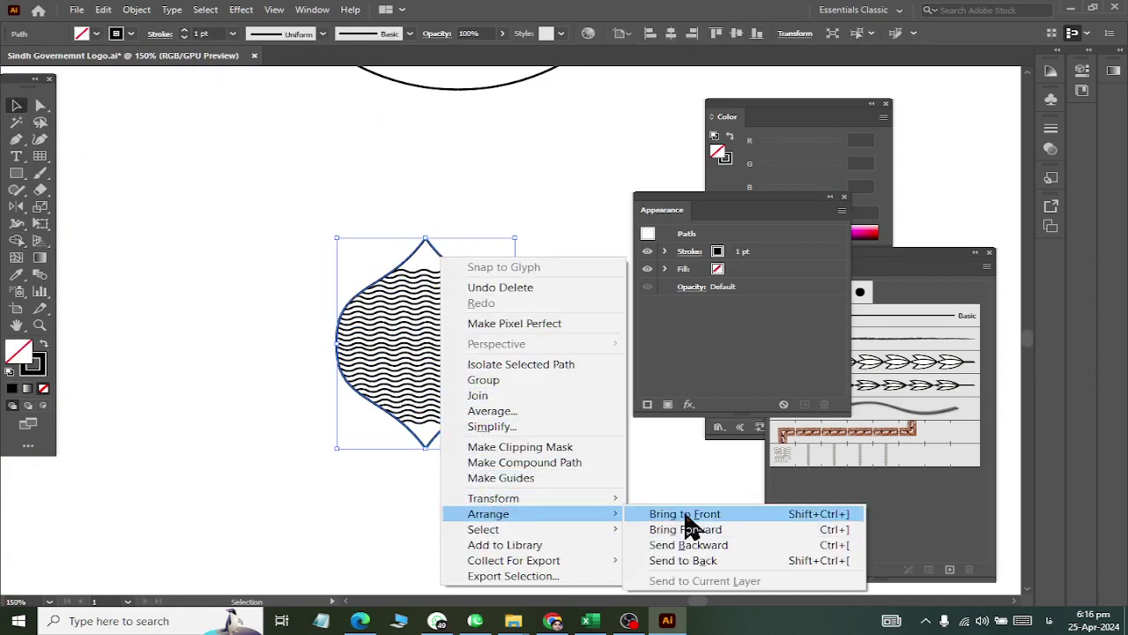
{"action": "left_click", "coordinate": [688, 513]}
{"action": "left_click", "coordinate": [606, 498]}
{"action": "scroll", "coordinate": [549, 468], "scroll_direction": "up", "scroll_amount": 2}
{"action": "scroll", "coordinate": [532, 465], "scroll_direction": "up", "scroll_amount": 1}
{"action": "scroll", "coordinate": [541, 390], "scroll_direction": "up", "scroll_amount": 1}
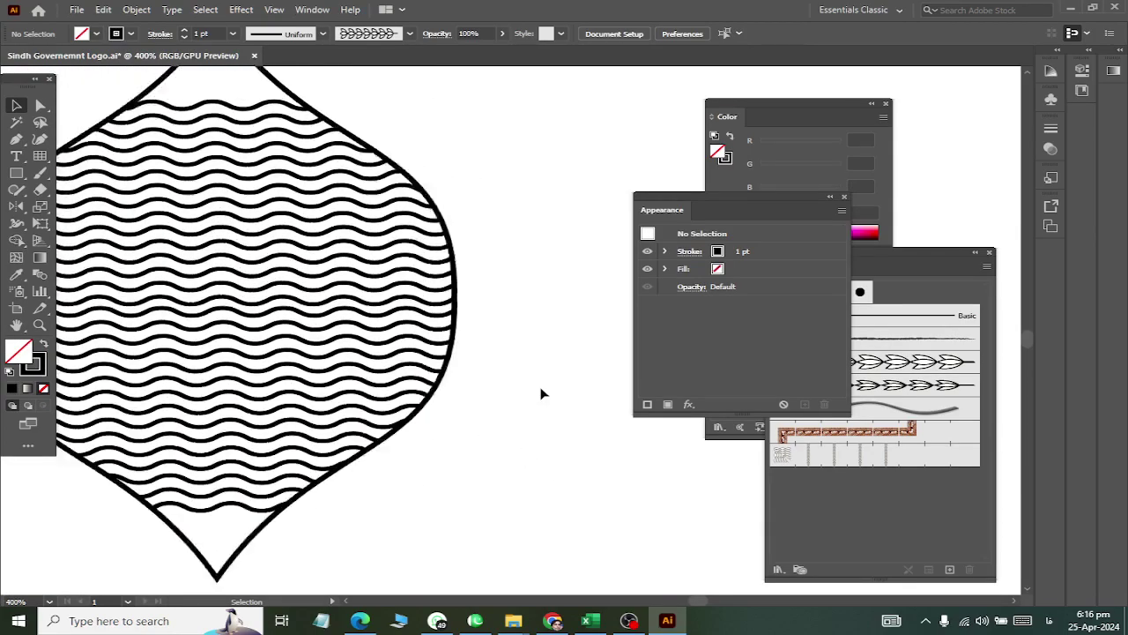
{"action": "scroll", "coordinate": [541, 392], "scroll_direction": "up", "scroll_amount": 1}
{"action": "scroll", "coordinate": [542, 392], "scroll_direction": "down", "scroll_amount": 2}
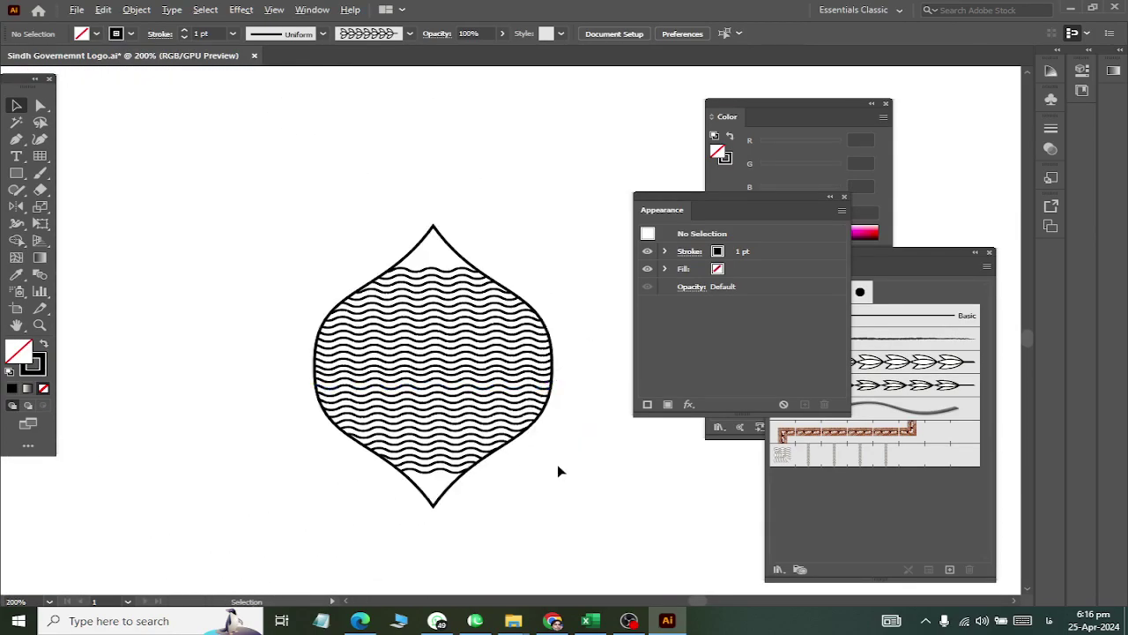
{"action": "key", "text": "alt+Tab"}
{"action": "key", "text": "alt+Tab"}
Step: Group all paths of the wave-filled pointed shape into one object
{"action": "left_click_drag", "start_coordinate": [263, 218], "coordinate": [586, 547]}
{"action": "right_click", "coordinate": [491, 404]}
{"action": "left_click", "coordinate": [549, 286]}
{"action": "scroll", "coordinate": [534, 292], "scroll_direction": "up", "scroll_amount": 2}
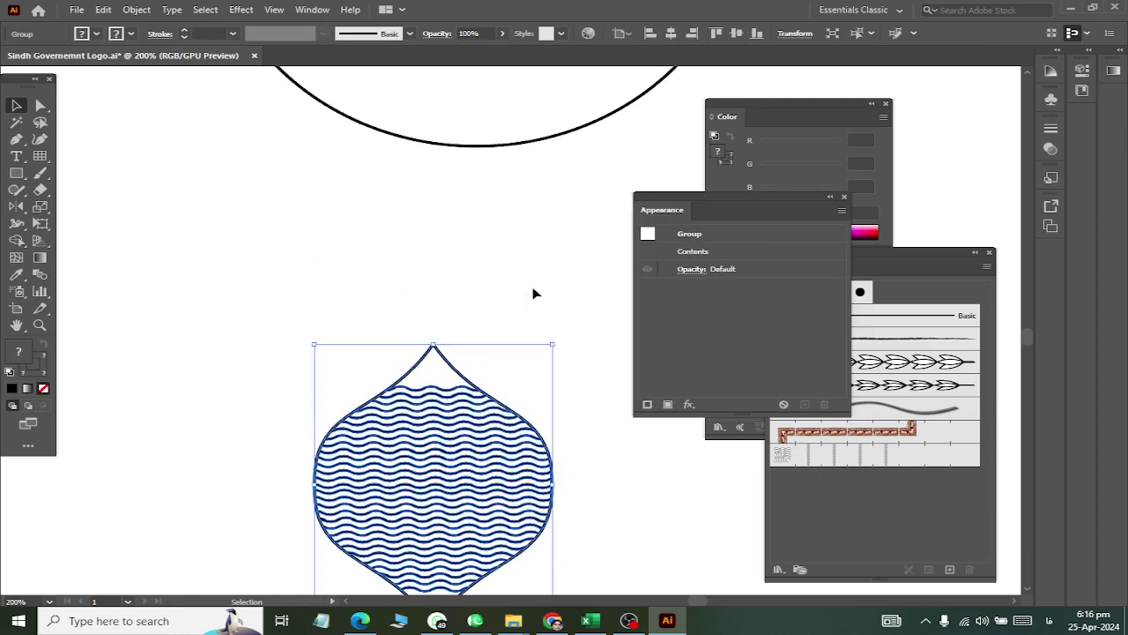
{"action": "scroll", "coordinate": [529, 287], "scroll_direction": "up", "scroll_amount": 4}
{"action": "scroll", "coordinate": [526, 283], "scroll_direction": "up", "scroll_amount": 2}
Step: Centre the wave group horizontally and vertically on the wreath's inner pointed shape as key object
{"action": "left_click", "coordinate": [527, 285]}
{"action": "scroll", "coordinate": [471, 357], "scroll_direction": "down", "scroll_amount": 3}
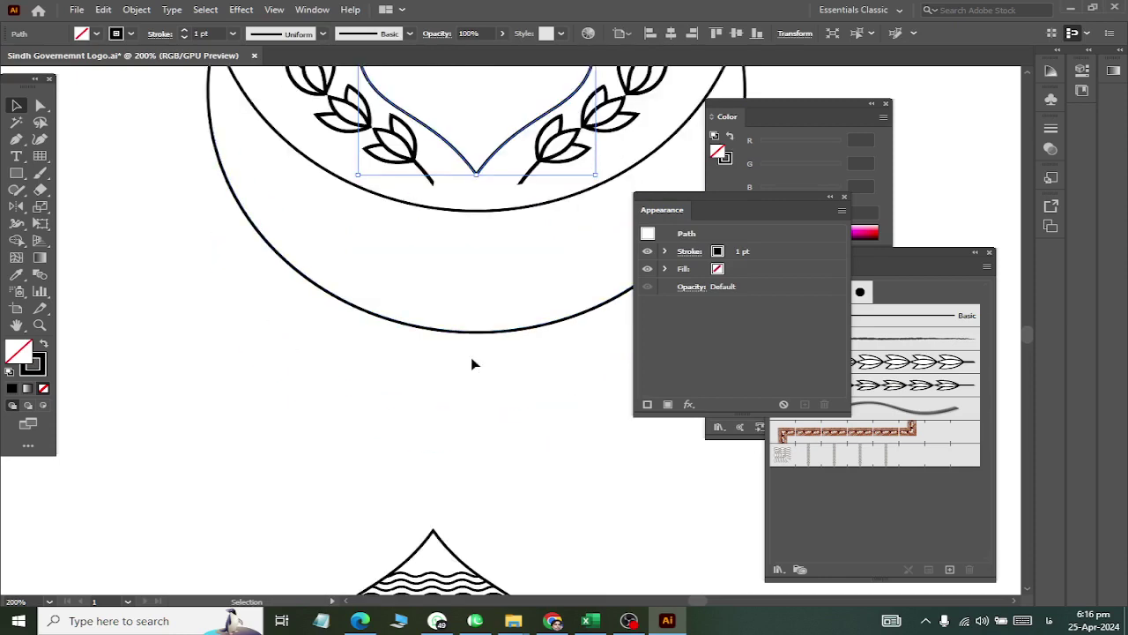
{"action": "scroll", "coordinate": [467, 360], "scroll_direction": "down", "scroll_amount": 3}
{"action": "left_click", "coordinate": [459, 430], "text": "shift"}
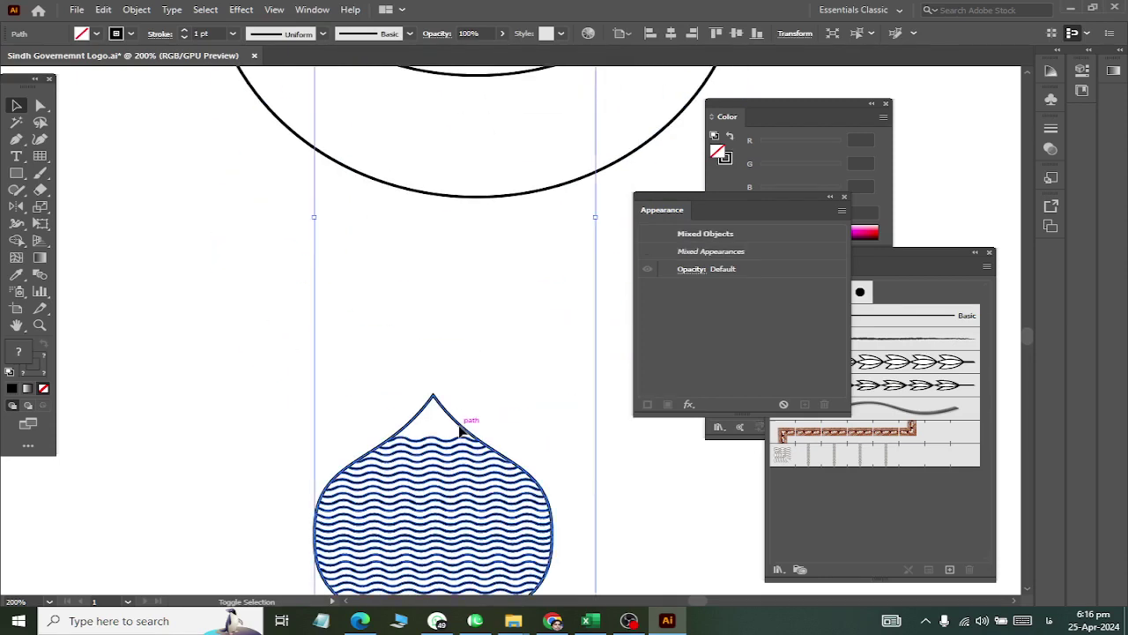
{"action": "scroll", "coordinate": [465, 396], "scroll_direction": "up", "scroll_amount": 2}
{"action": "scroll", "coordinate": [485, 352], "scroll_direction": "up", "scroll_amount": 2}
{"action": "left_click", "coordinate": [498, 324]}
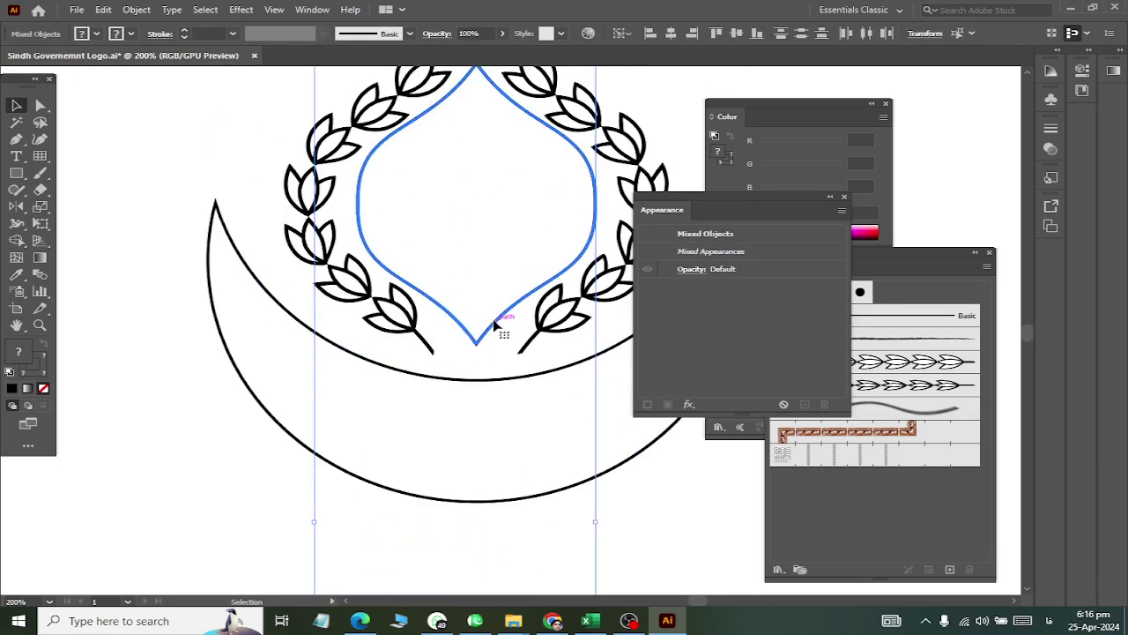
{"action": "left_click", "coordinate": [670, 34]}
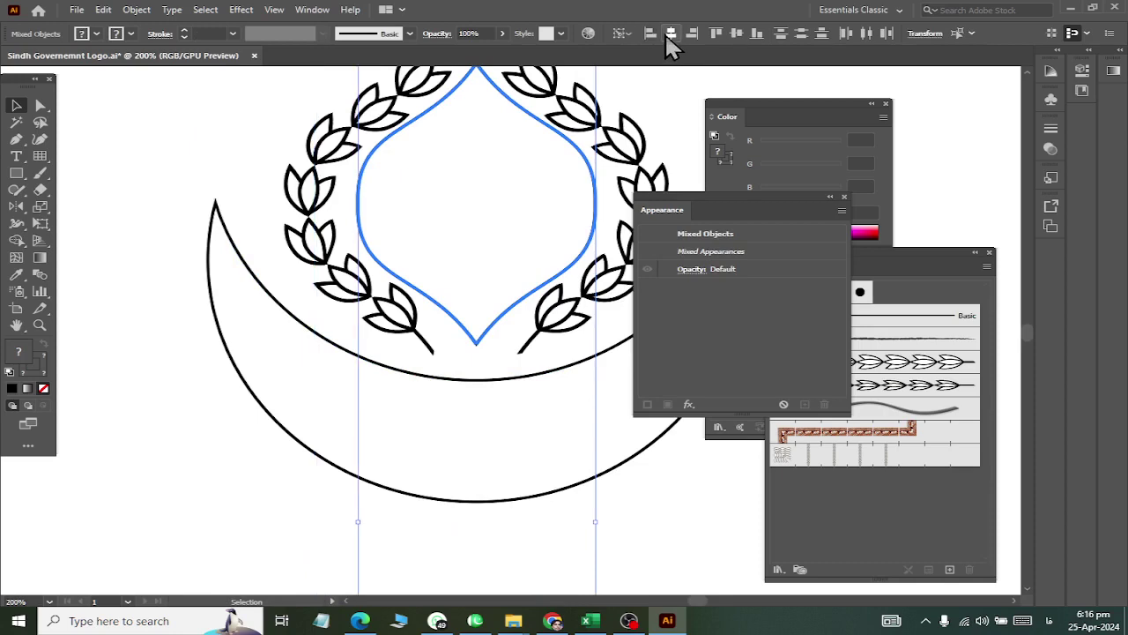
{"action": "left_click", "coordinate": [737, 36]}
{"action": "left_click", "coordinate": [494, 560]}
{"action": "scroll", "coordinate": [377, 453], "scroll_direction": "up", "scroll_amount": 1}
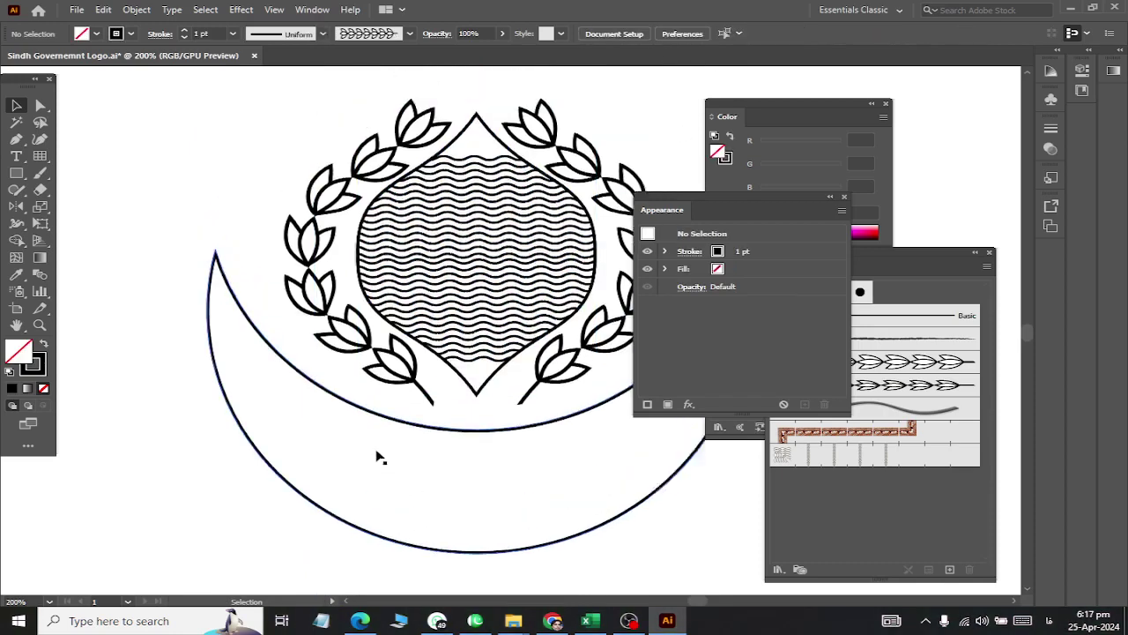
{"action": "key", "text": "ctrl+minus"}
{"action": "key", "text": "ctrl+minus"}
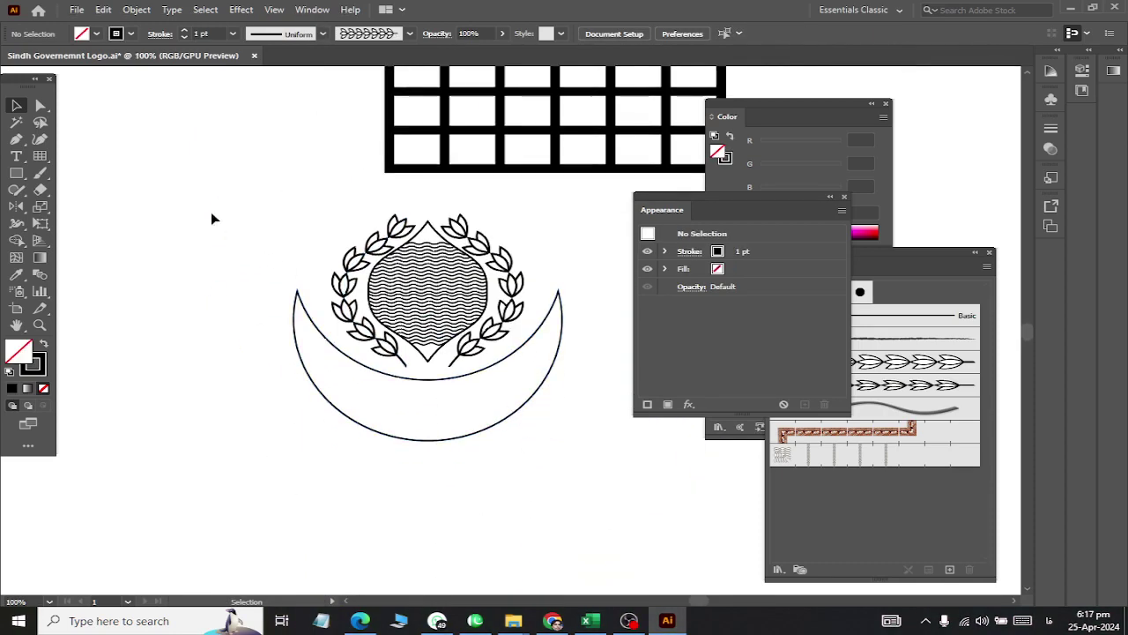
{"action": "key", "text": "alt+Tab"}
{"action": "scroll", "coordinate": [814, 252], "scroll_direction": "down", "scroll_amount": 3}
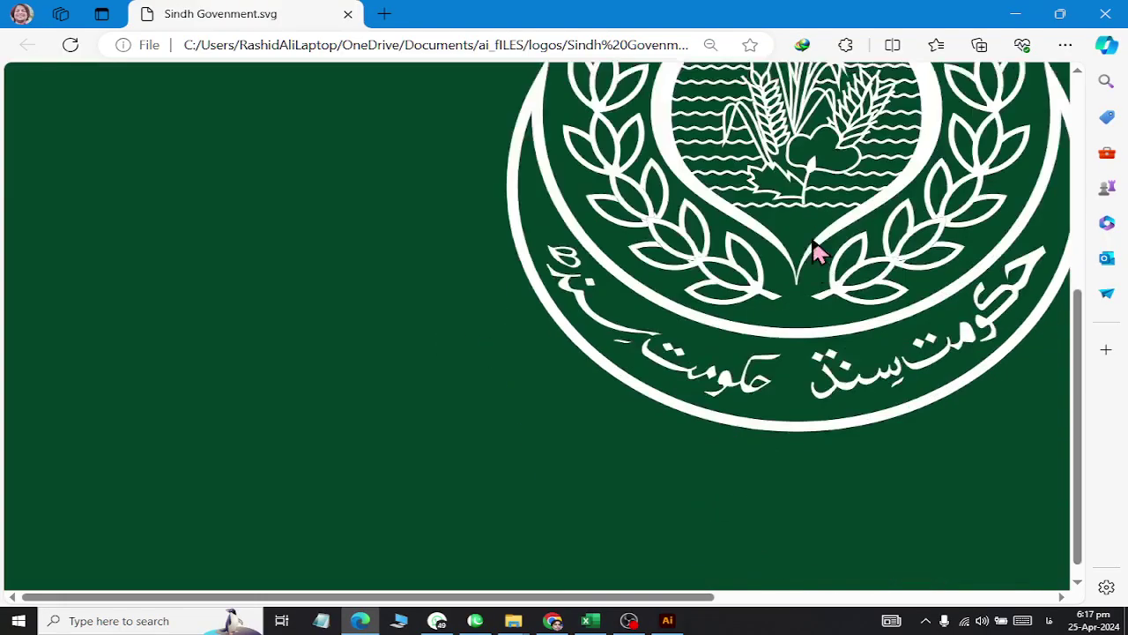
{"action": "scroll", "coordinate": [813, 252], "scroll_direction": "up", "scroll_amount": 1}
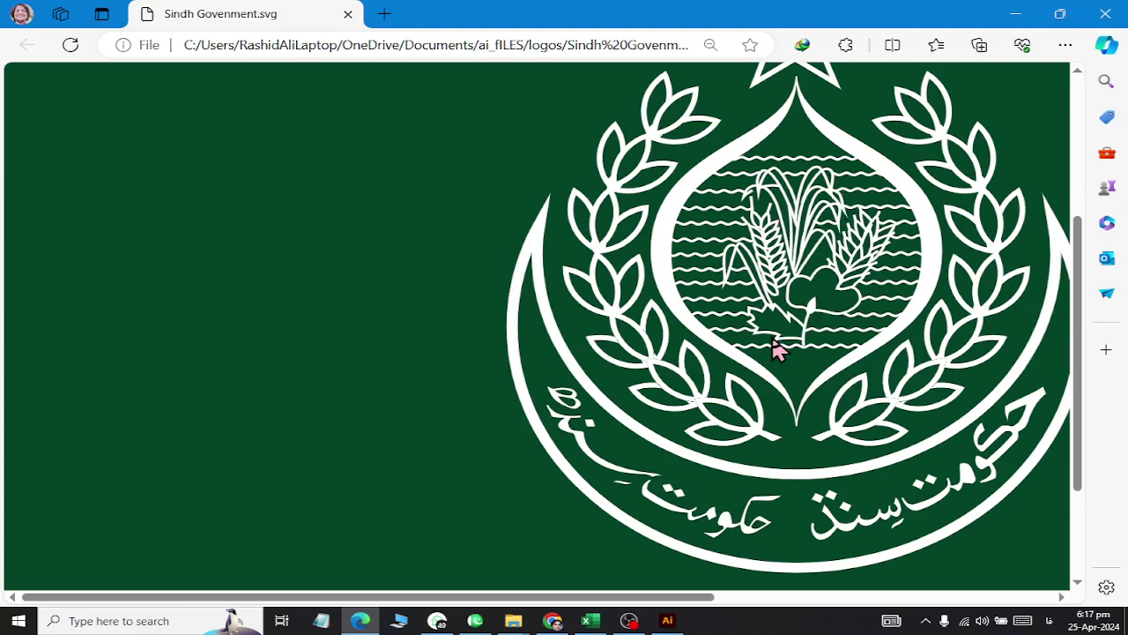
{"action": "scroll", "coordinate": [758, 353], "scroll_direction": "down", "scroll_amount": 2}
{"action": "scroll", "coordinate": [740, 365], "scroll_direction": "up", "scroll_amount": 3}
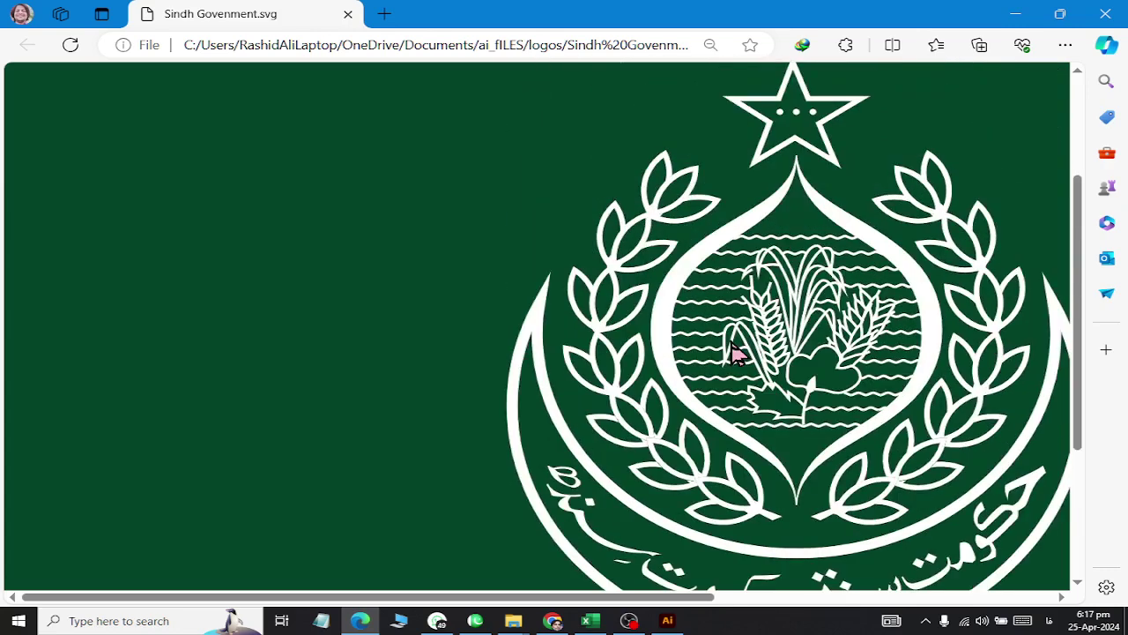
{"action": "key", "text": "alt+Tab"}
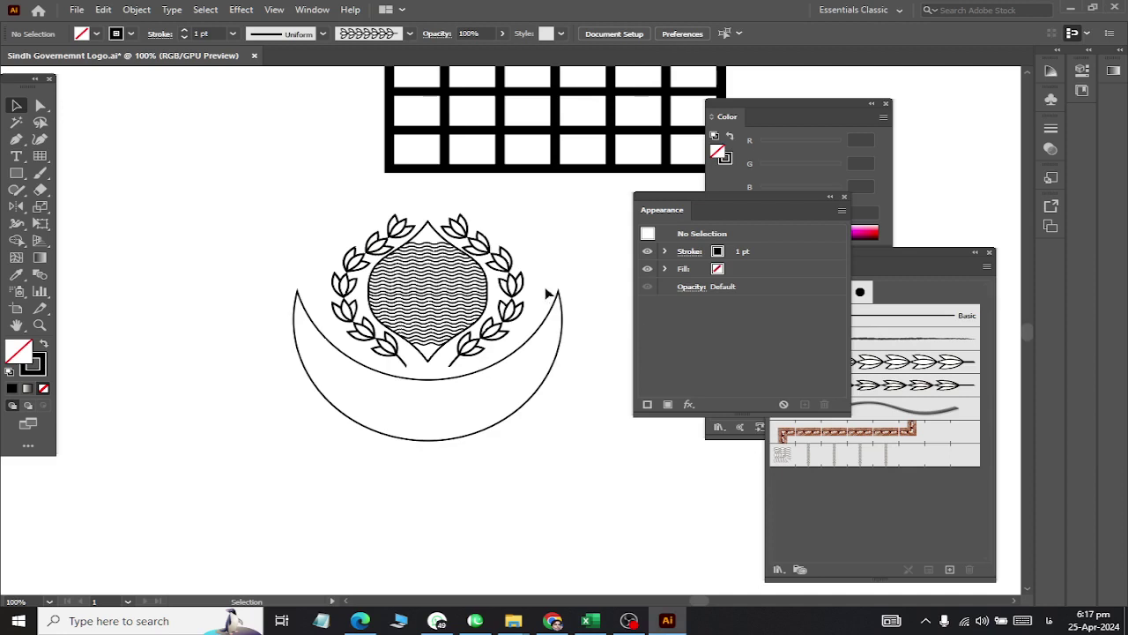
{"action": "left_click_drag", "start_coordinate": [281, 214], "coordinate": [565, 459]}
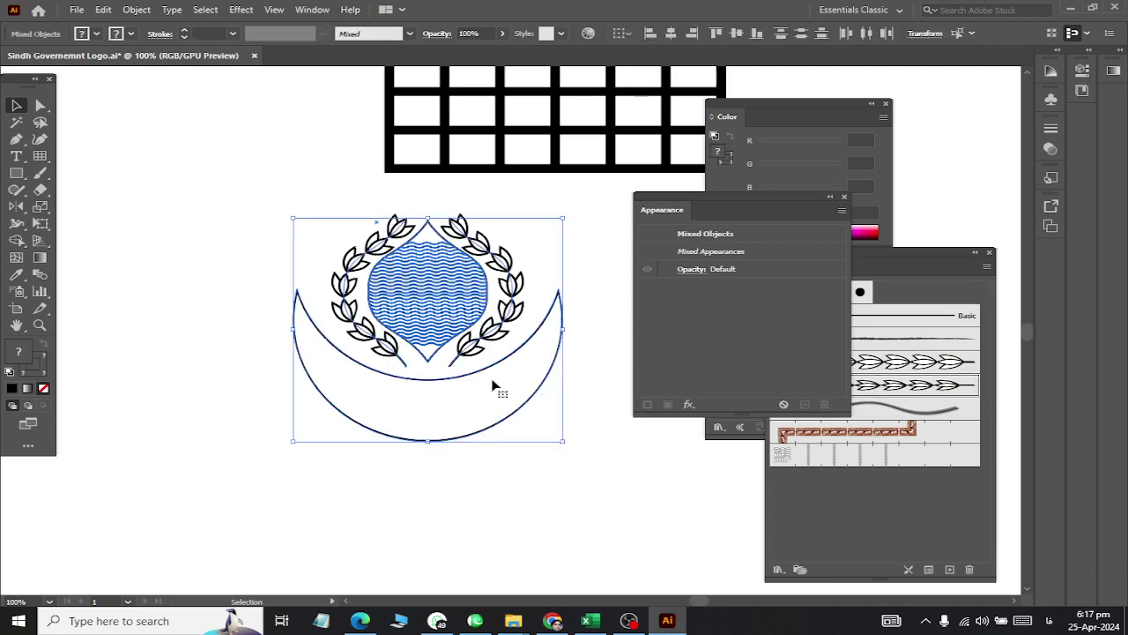
{"action": "left_click", "coordinate": [214, 244]}
{"action": "left_click_drag", "start_coordinate": [210, 197], "coordinate": [574, 438]}
{"action": "left_click_drag", "start_coordinate": [597, 499], "coordinate": [549, 453]}
{"action": "scroll", "coordinate": [529, 396], "scroll_direction": "right", "scroll_amount": 3}
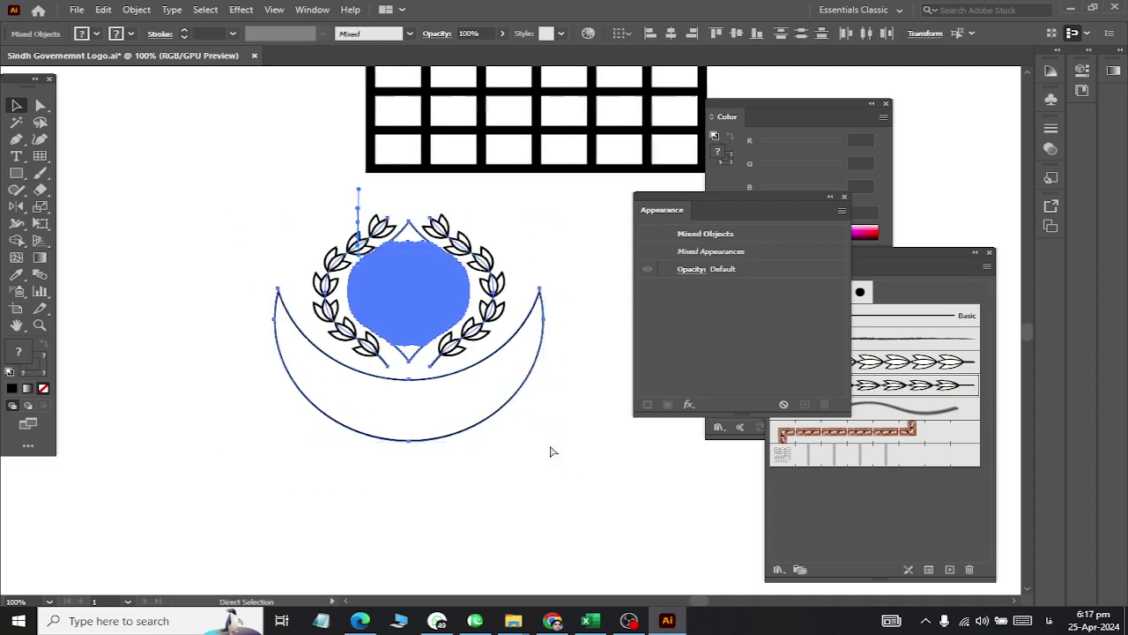
{"action": "left_click_drag", "start_coordinate": [487, 328], "coordinate": [471, 329]}
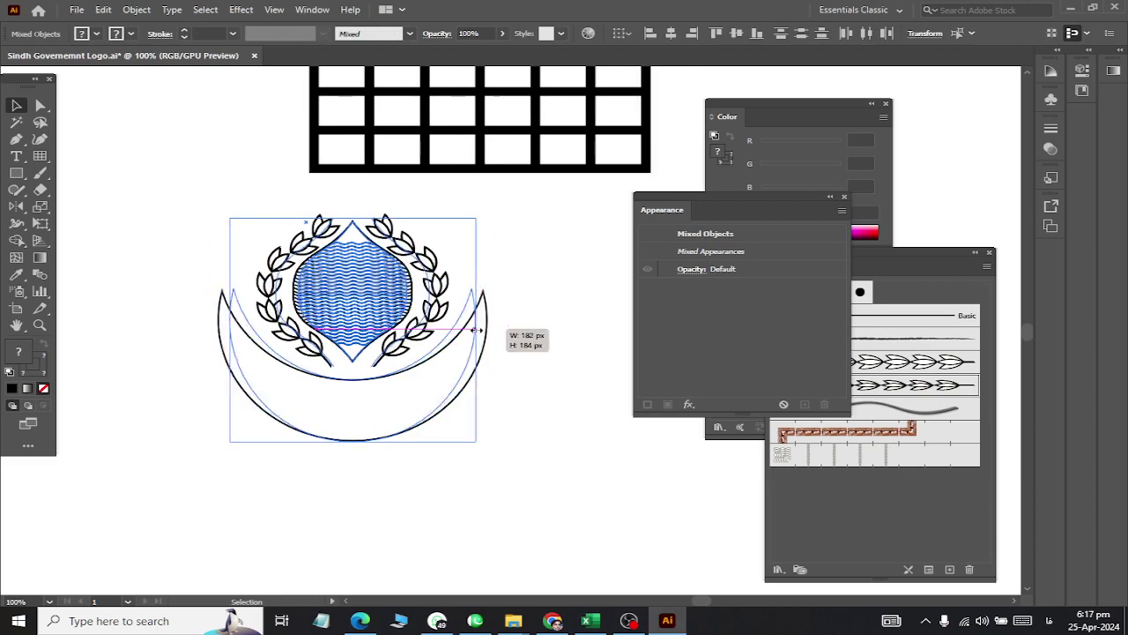
{"action": "left_click", "coordinate": [516, 380]}
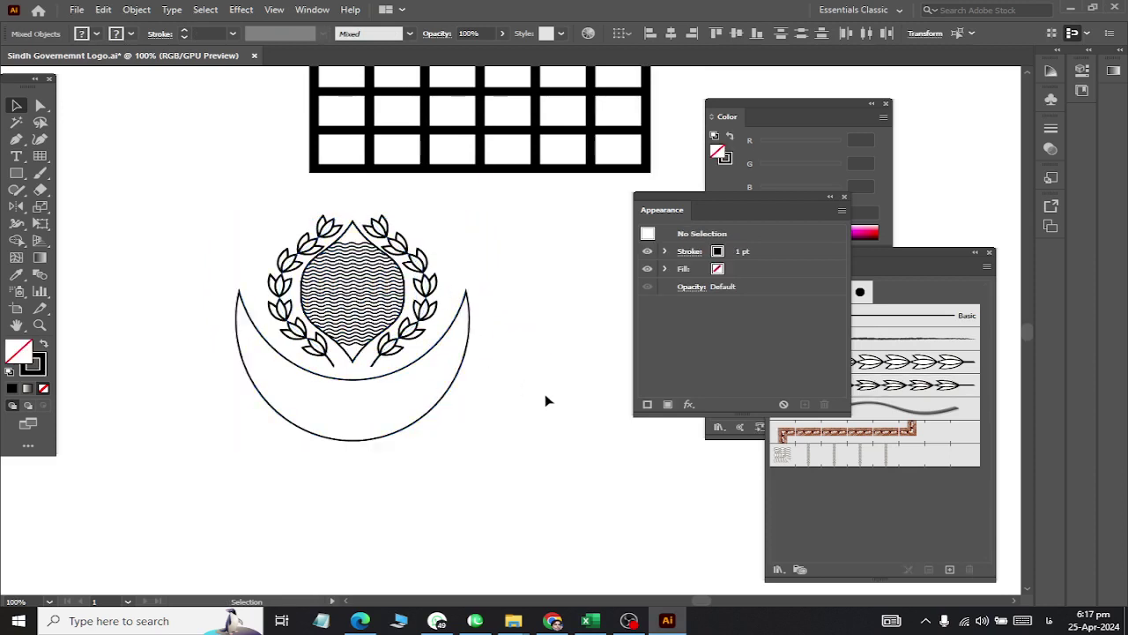
{"action": "key", "text": "ctrl+z"}
{"action": "key", "text": "ctrl+z"}
{"action": "left_click", "coordinate": [513, 450]}
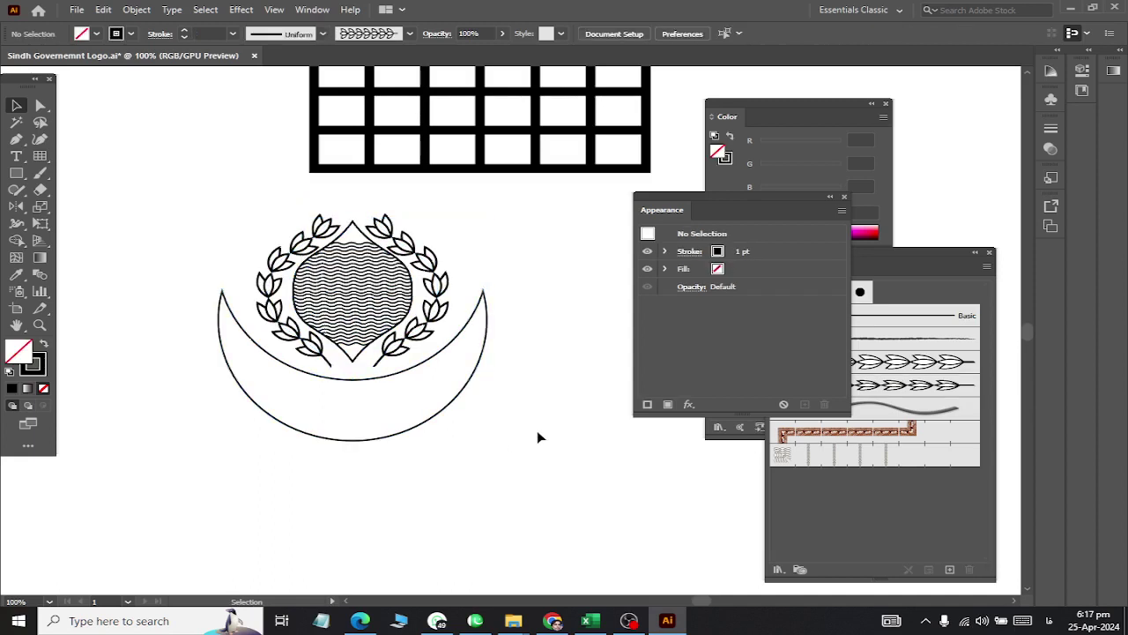
{"action": "scroll", "coordinate": [513, 369], "scroll_direction": "up", "scroll_amount": 2}
{"action": "scroll", "coordinate": [464, 267], "scroll_direction": "down", "scroll_amount": 5}
{"action": "scroll", "coordinate": [288, 255], "scroll_direction": "up", "scroll_amount": 4}
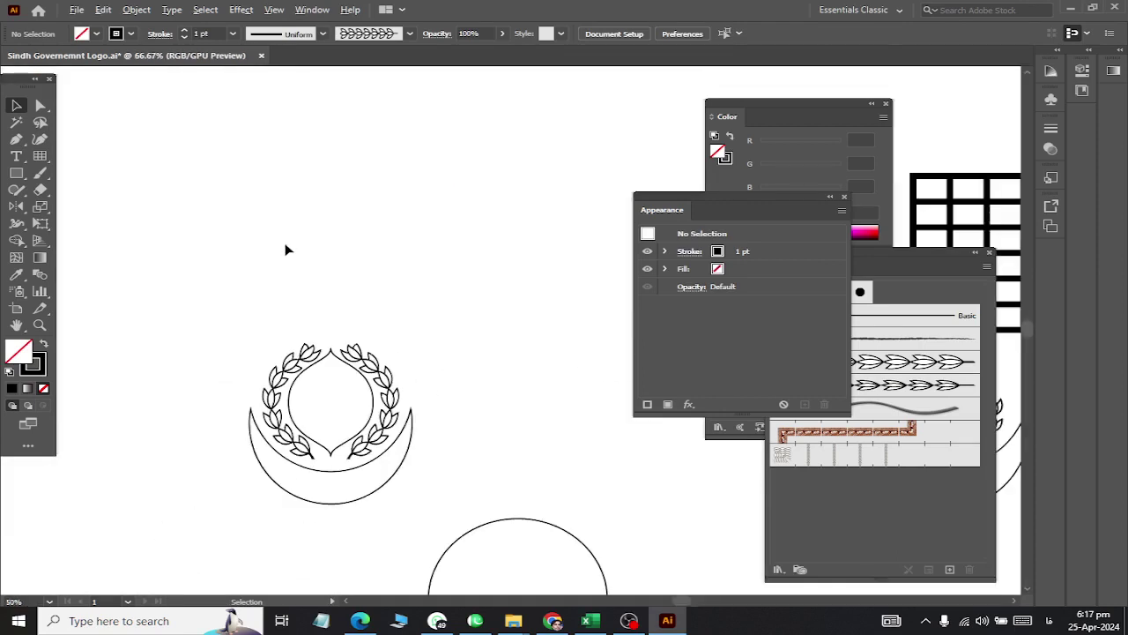
{"action": "scroll", "coordinate": [282, 256], "scroll_direction": "down", "scroll_amount": 1}
{"action": "scroll", "coordinate": [297, 287], "scroll_direction": "right", "scroll_amount": 2}
{"action": "scroll", "coordinate": [300, 285], "scroll_direction": "right", "scroll_amount": 2}
{"action": "scroll", "coordinate": [300, 285], "scroll_direction": "right", "scroll_amount": 4}
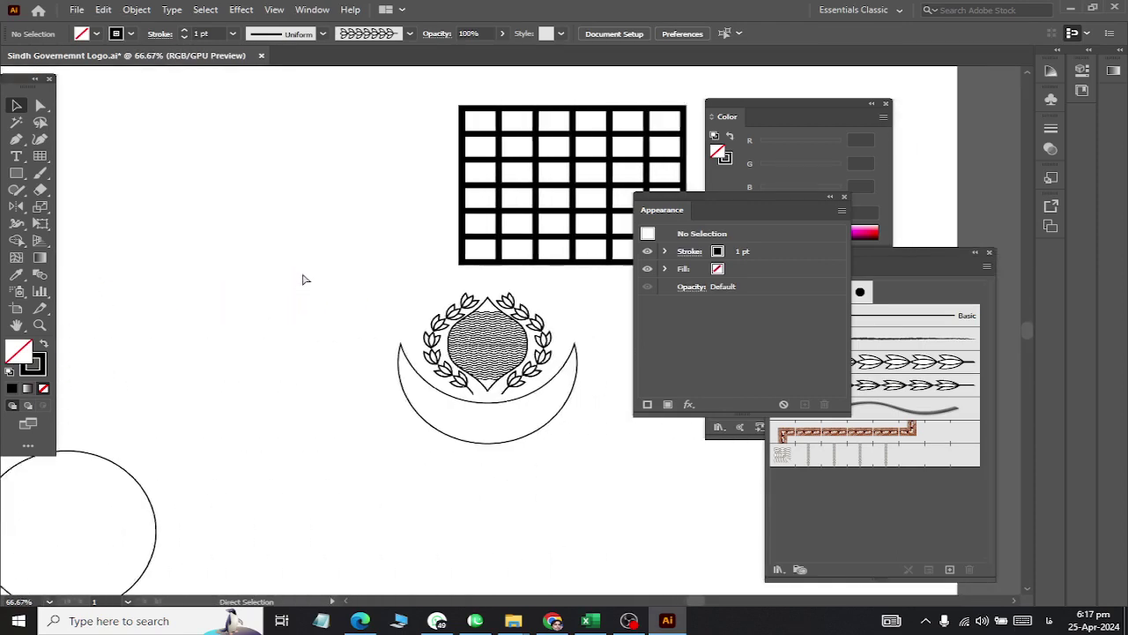